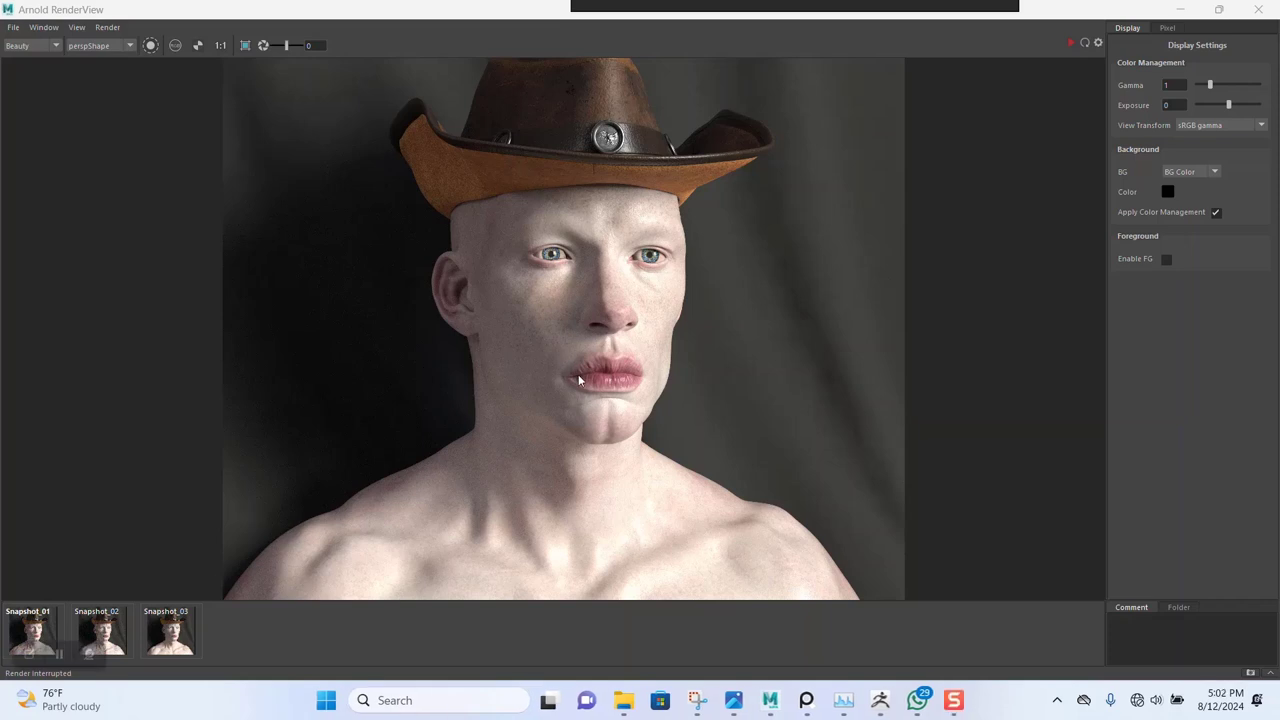
Zoom and pan the Arnold render to bring the face and lips into view
{"action": "scroll", "coordinate": [592, 324], "scroll_direction": "up", "scroll_amount": 2}
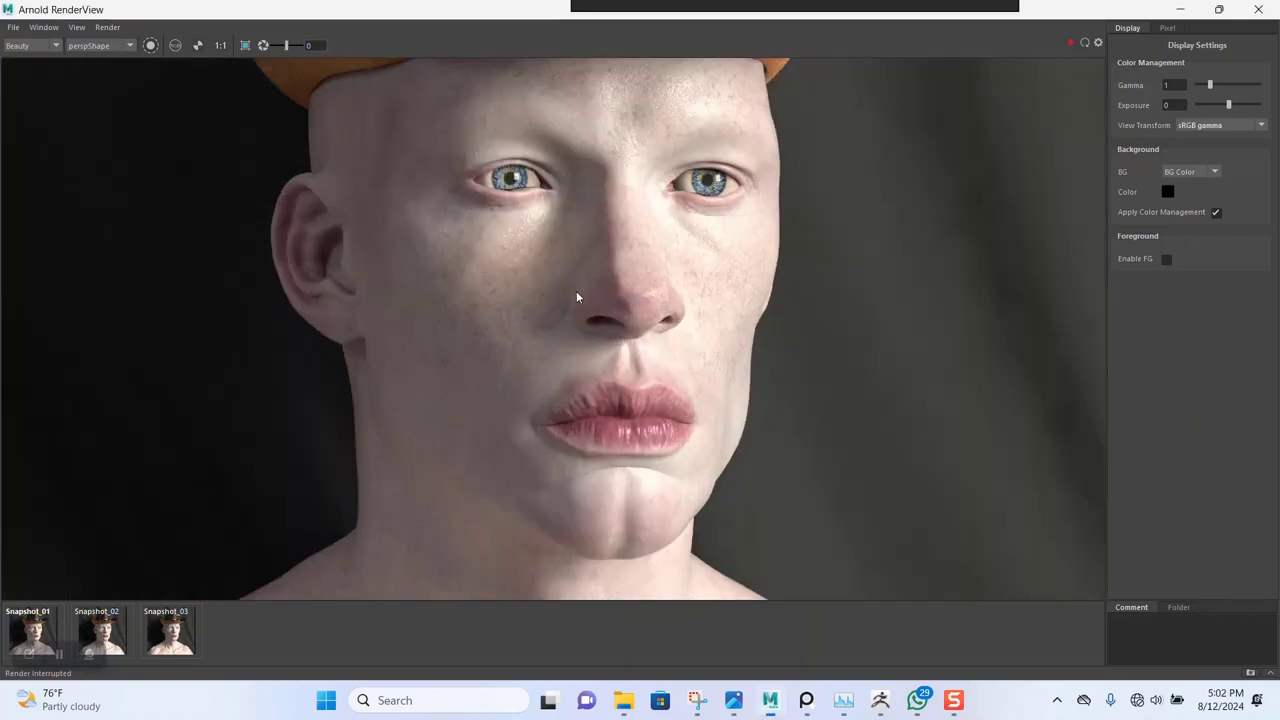
{"action": "middle_click_drag", "start_coordinate": [577, 297], "coordinate": [542, 458]}
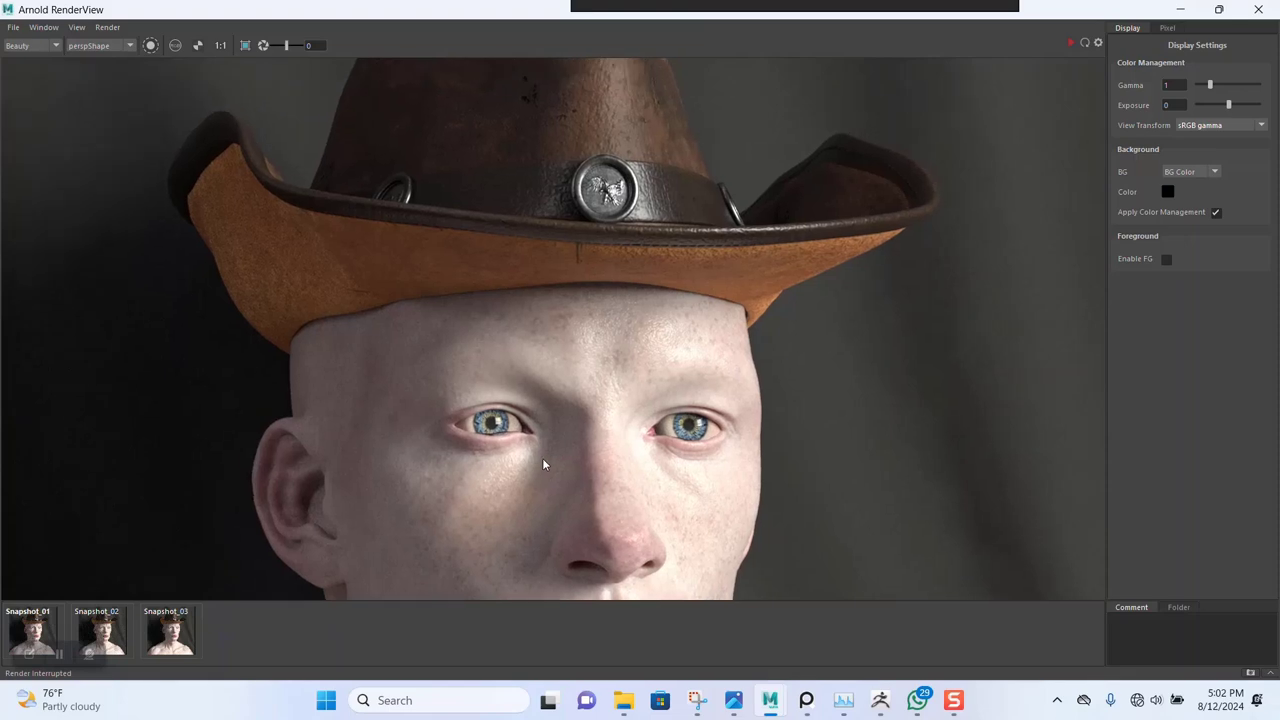
{"action": "middle_click_drag", "start_coordinate": [540, 390], "coordinate": [603, 270]}
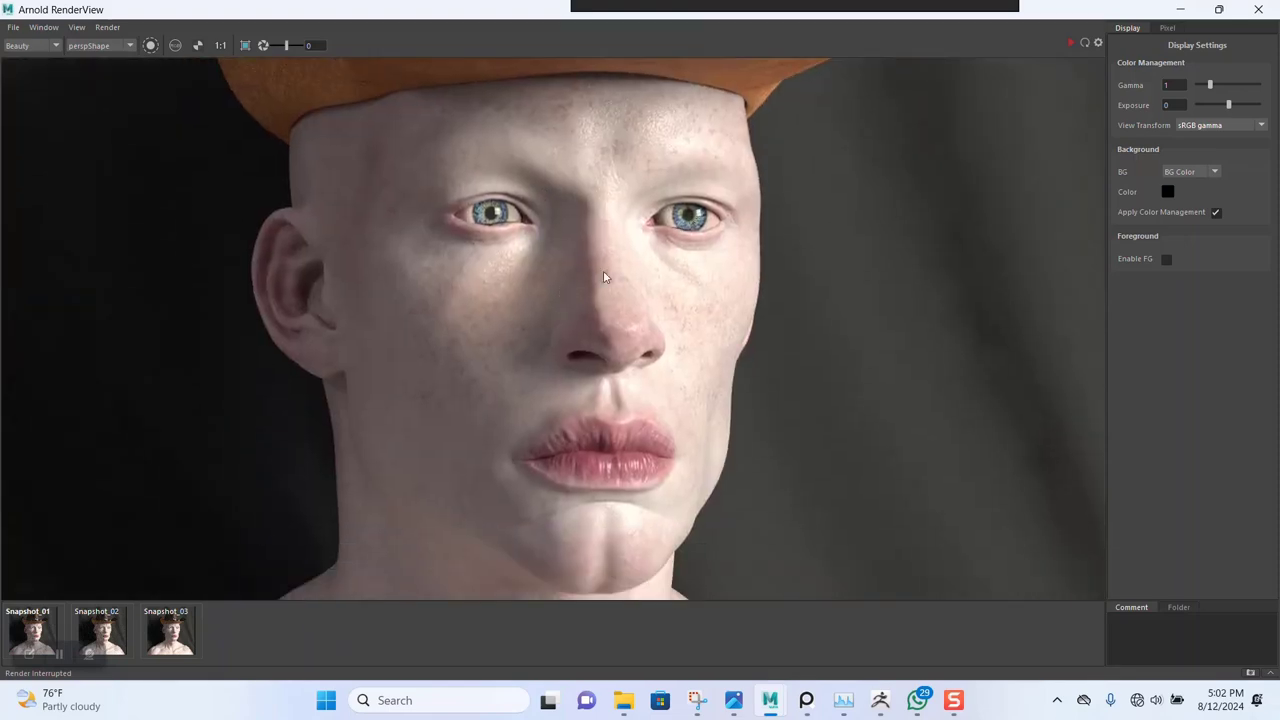
{"action": "scroll", "coordinate": [603, 262], "scroll_direction": "up", "scroll_amount": 5}
{"action": "scroll", "coordinate": [572, 371], "scroll_direction": "down", "scroll_amount": 3}
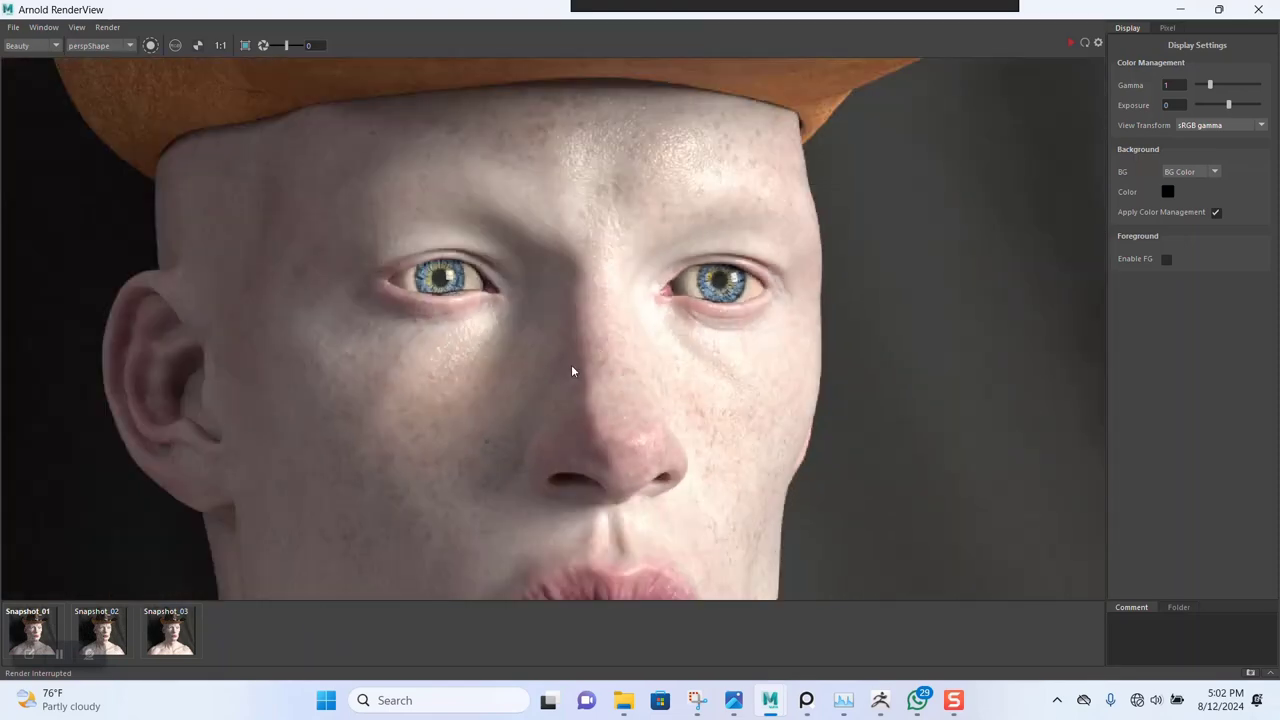
{"action": "scroll", "coordinate": [697, 325], "scroll_direction": "up", "scroll_amount": 3}
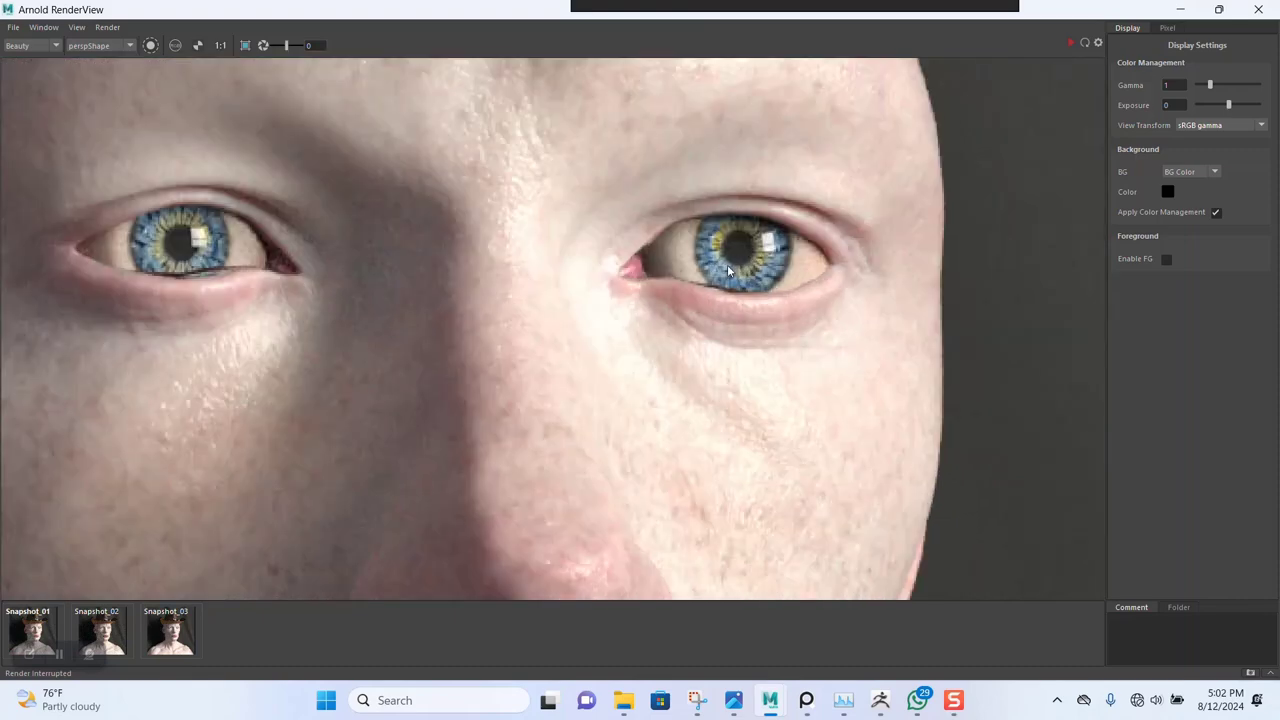
{"action": "scroll", "coordinate": [607, 370], "scroll_direction": "down", "scroll_amount": 2}
Zoom in closely on the eyes, nose and lips, then minimize Arnold RenderView
{"action": "scroll", "coordinate": [553, 398], "scroll_direction": "up", "scroll_amount": 5}
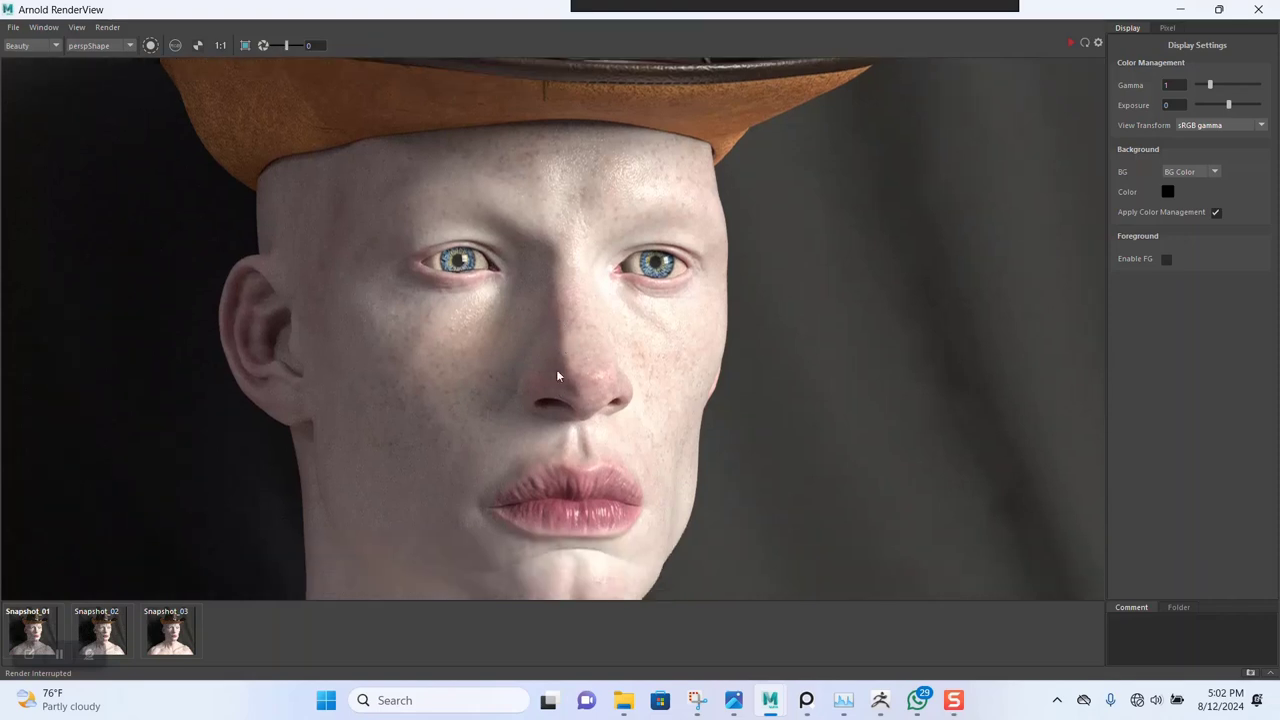
{"action": "scroll", "coordinate": [553, 398], "scroll_direction": "down", "scroll_amount": 3}
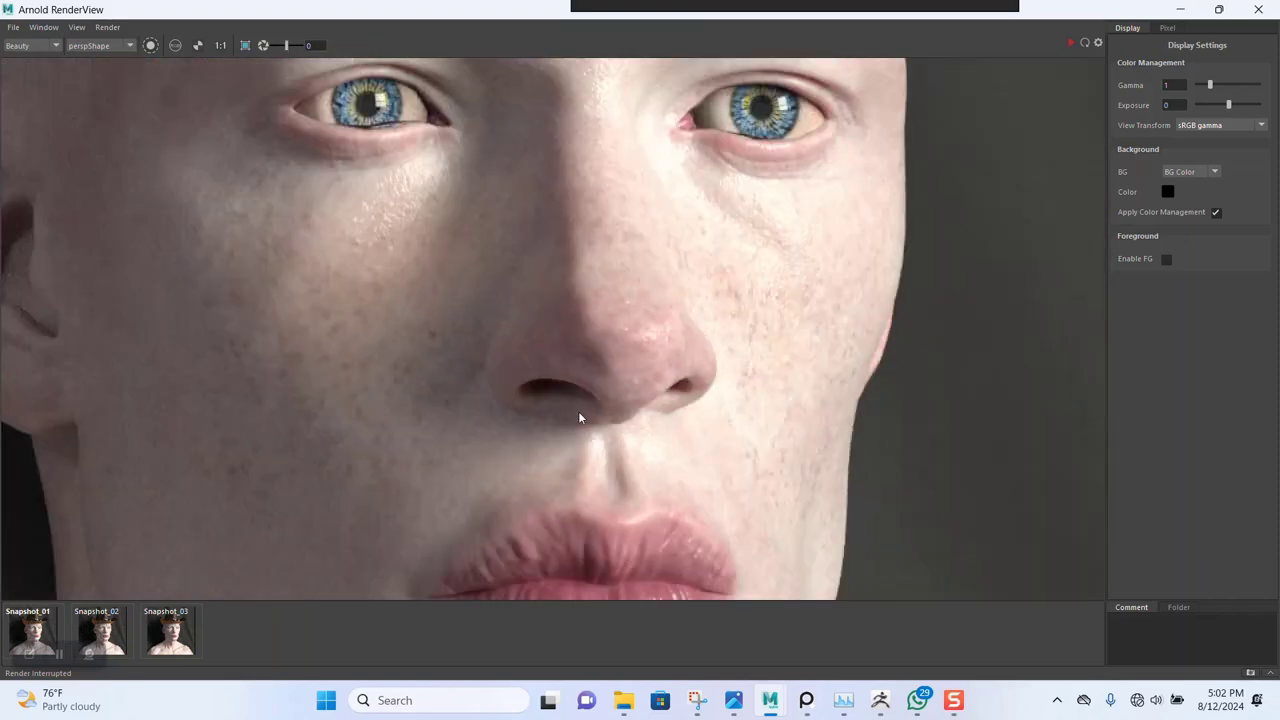
{"action": "scroll", "coordinate": [578, 411], "scroll_direction": "up", "scroll_amount": 1}
{"action": "scroll", "coordinate": [598, 309], "scroll_direction": "up", "scroll_amount": 2}
{"action": "scroll", "coordinate": [589, 343], "scroll_direction": "down", "scroll_amount": 4}
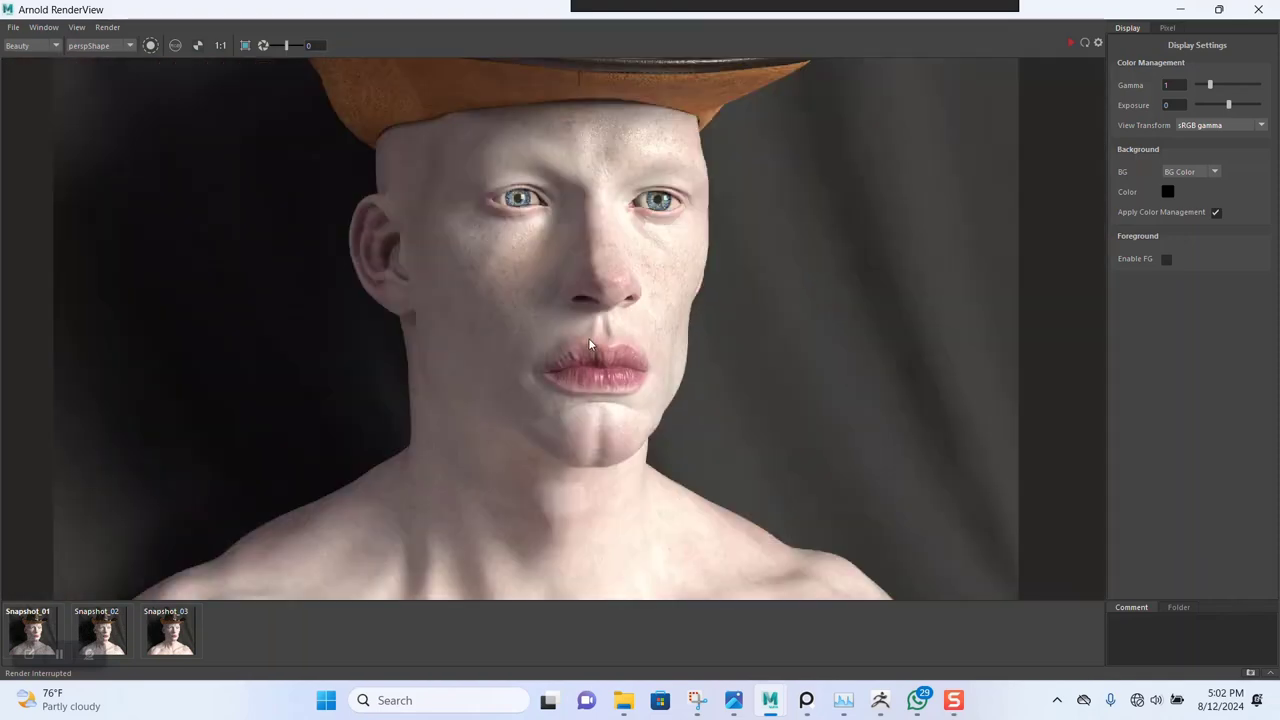
{"action": "scroll", "coordinate": [892, 286], "scroll_direction": "up", "scroll_amount": 1}
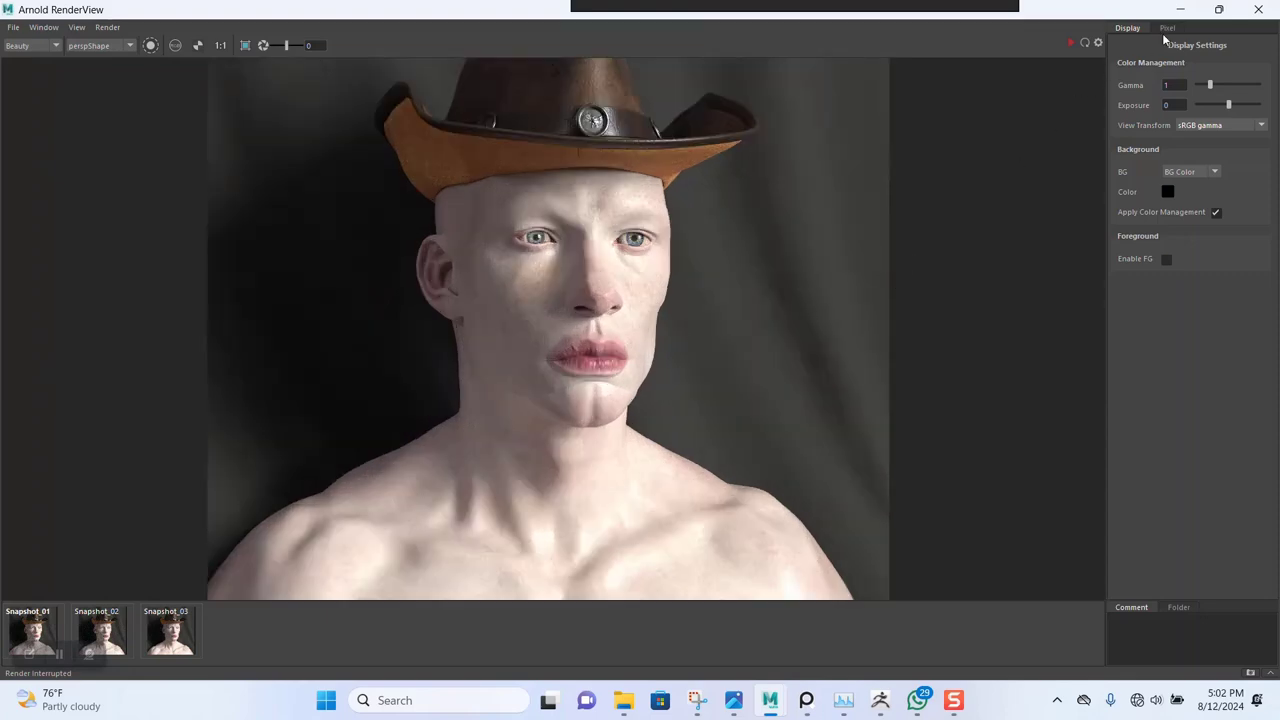
{"action": "left_click", "coordinate": [1180, 9]}
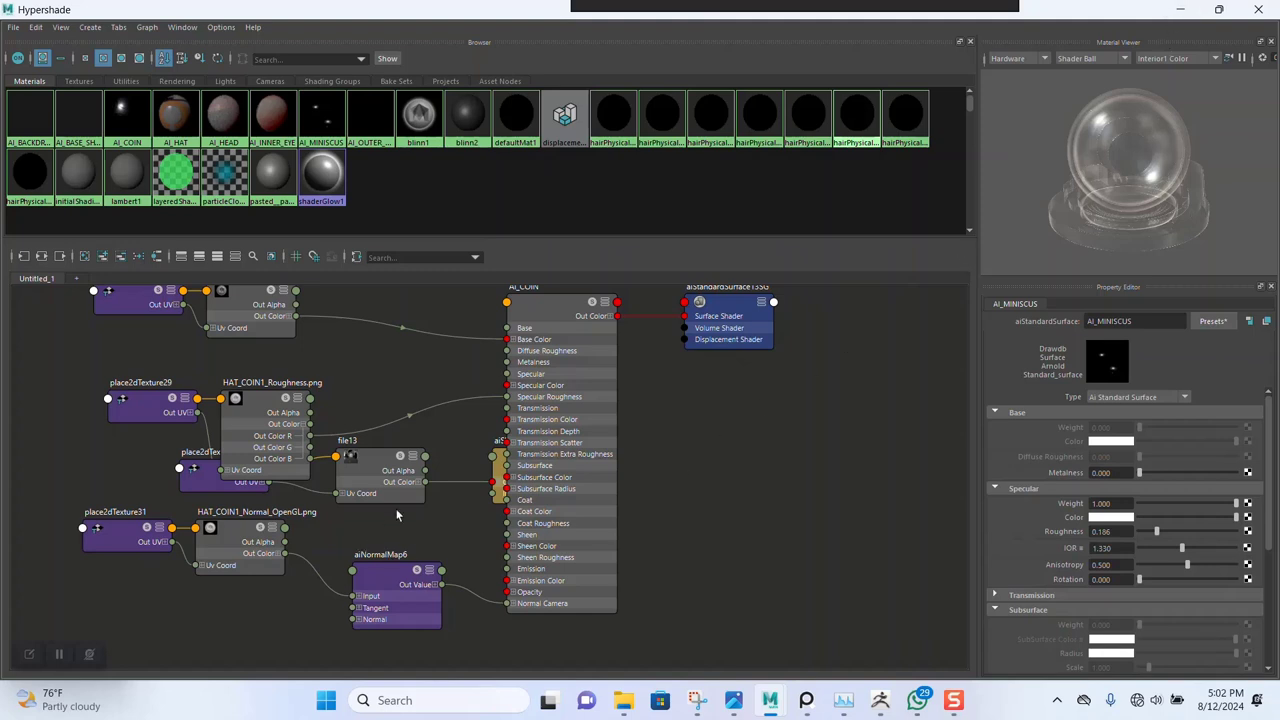
Minimize the Hypershade window and open the Arnold Render Settings
{"action": "scroll", "coordinate": [398, 516], "scroll_direction": "up", "scroll_amount": 2}
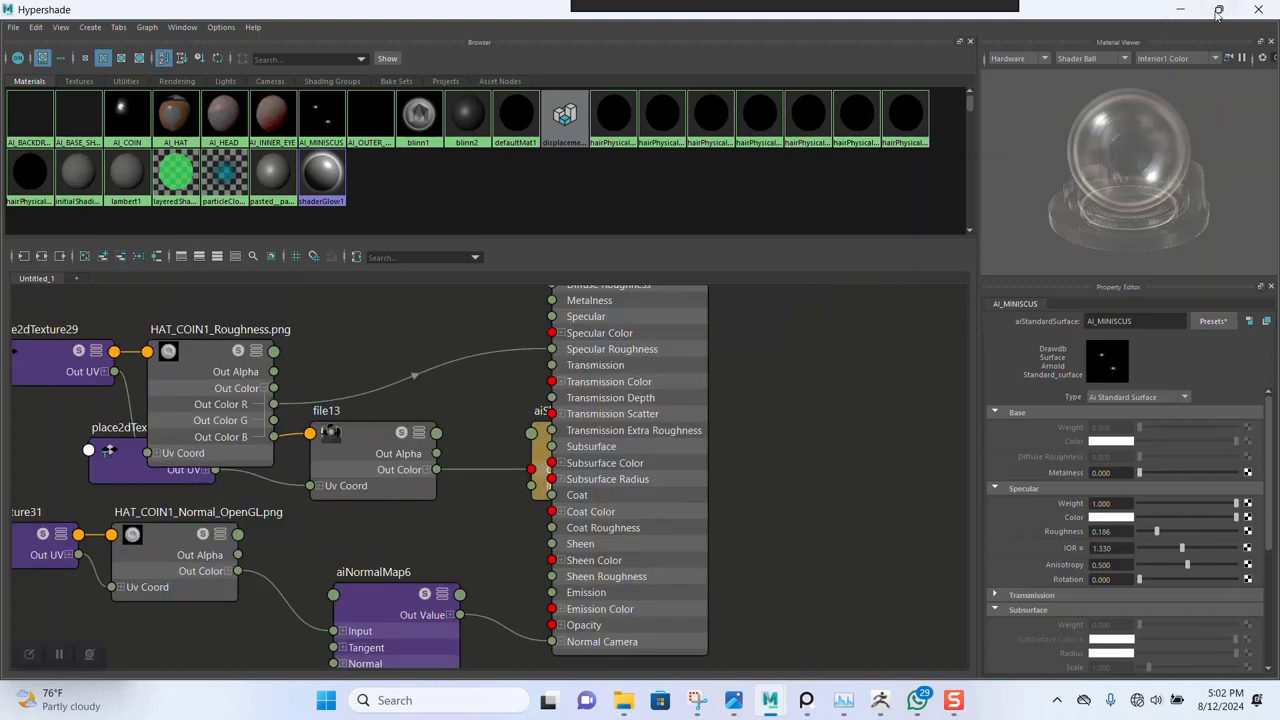
{"action": "left_click", "coordinate": [1180, 9]}
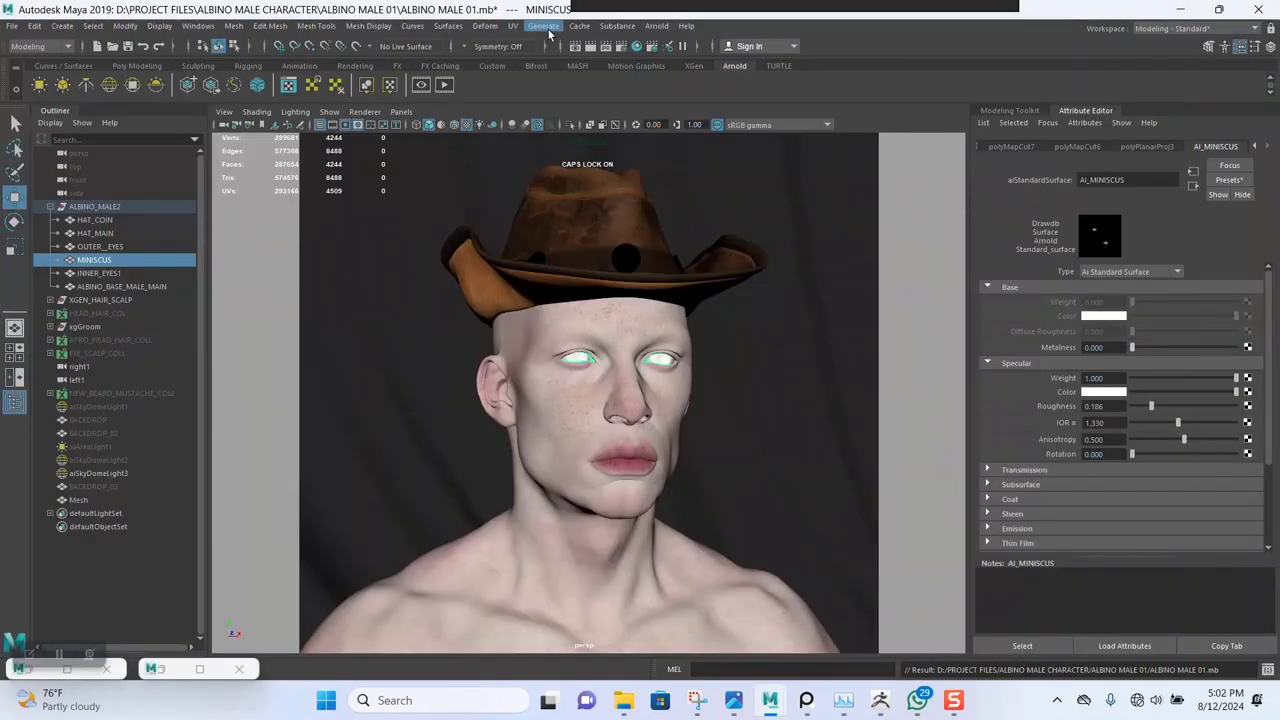
{"action": "left_click", "coordinate": [622, 46]}
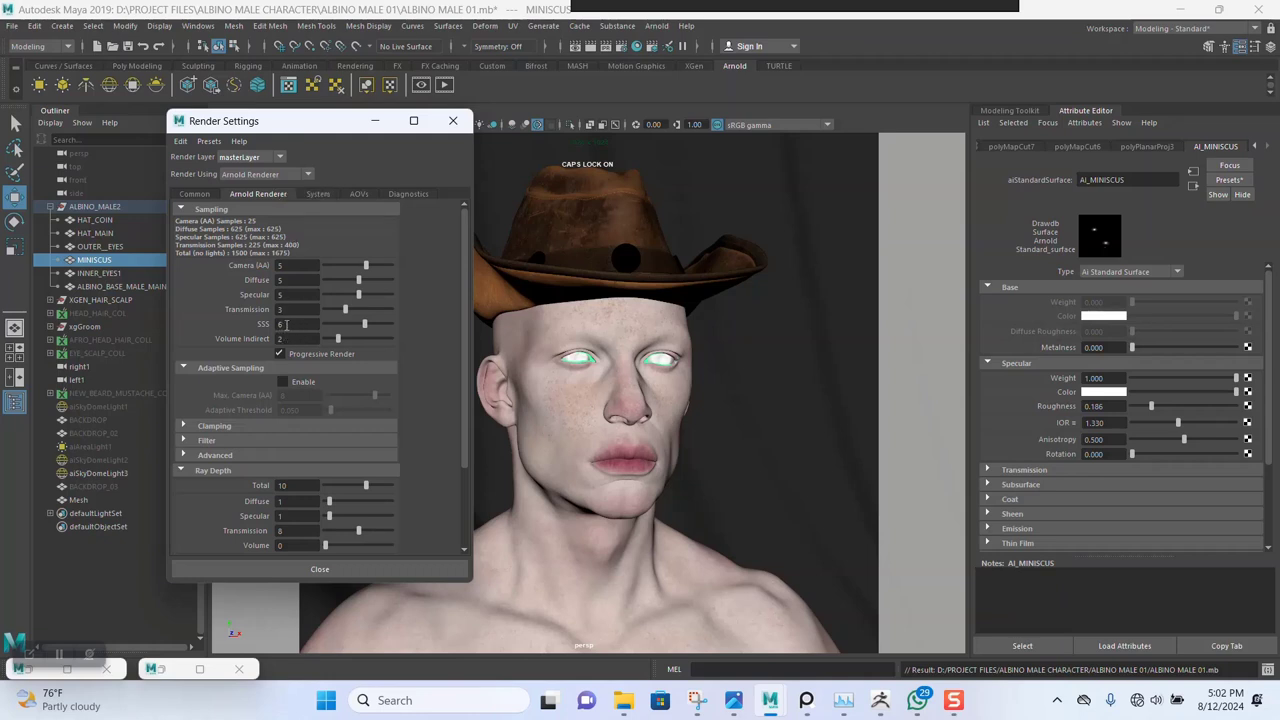
Browse the Render Settings Presets menu and show the Import Render Settings submenu
{"action": "left_click", "coordinate": [208, 141]}
{"action": "mouse_move", "coordinate": [332, 224]}
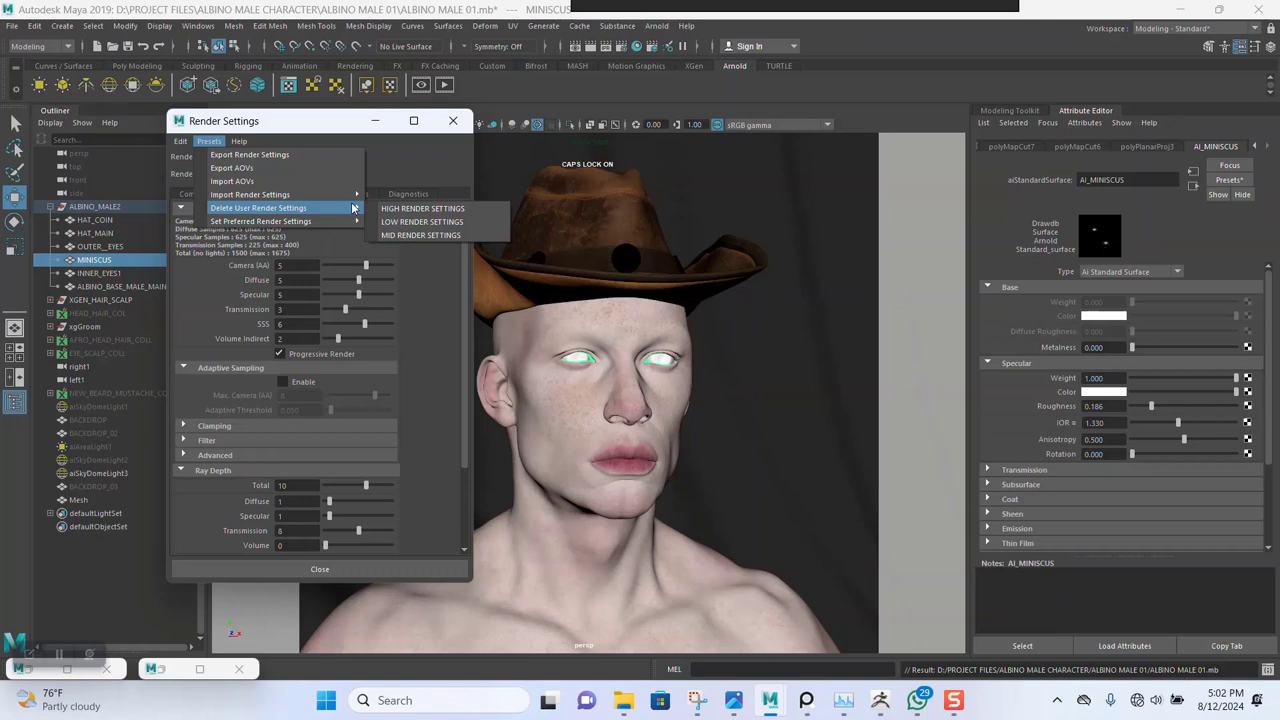
{"action": "left_click", "coordinate": [434, 298]}
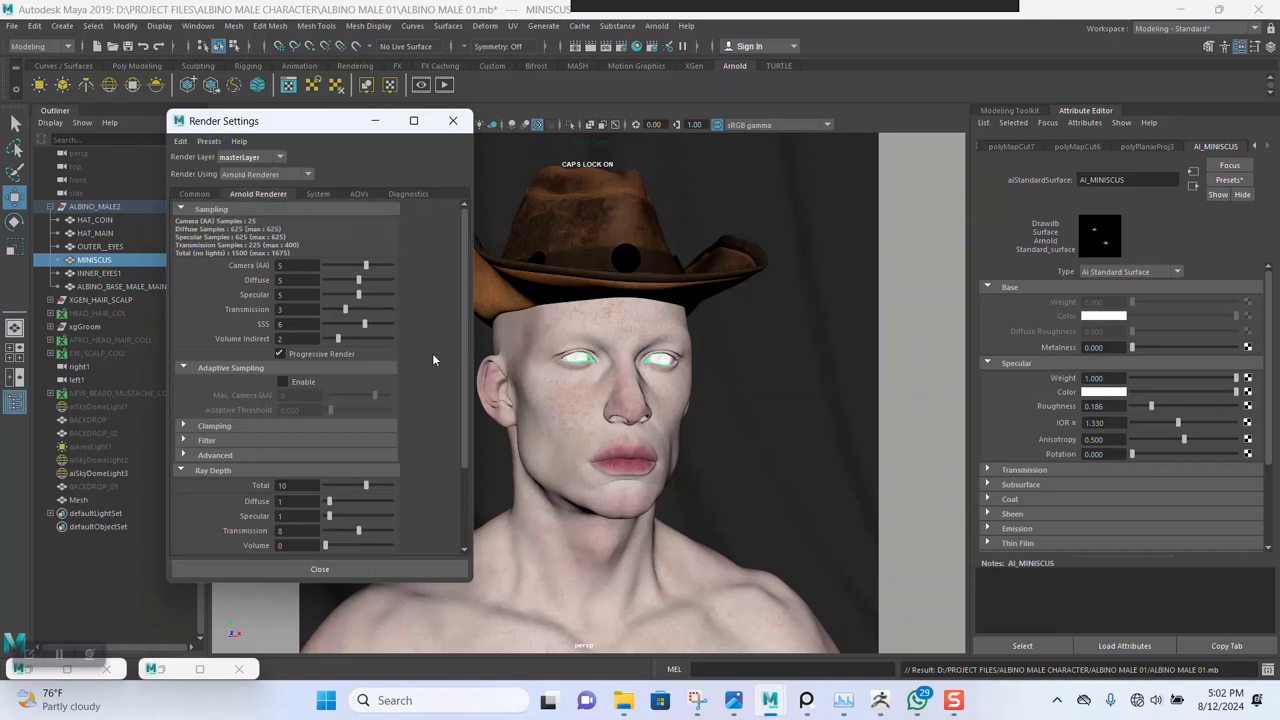
{"action": "left_click", "coordinate": [208, 141]}
{"action": "left_click", "coordinate": [419, 290]}
{"action": "scroll", "coordinate": [289, 335], "scroll_direction": "down", "scroll_amount": 1}
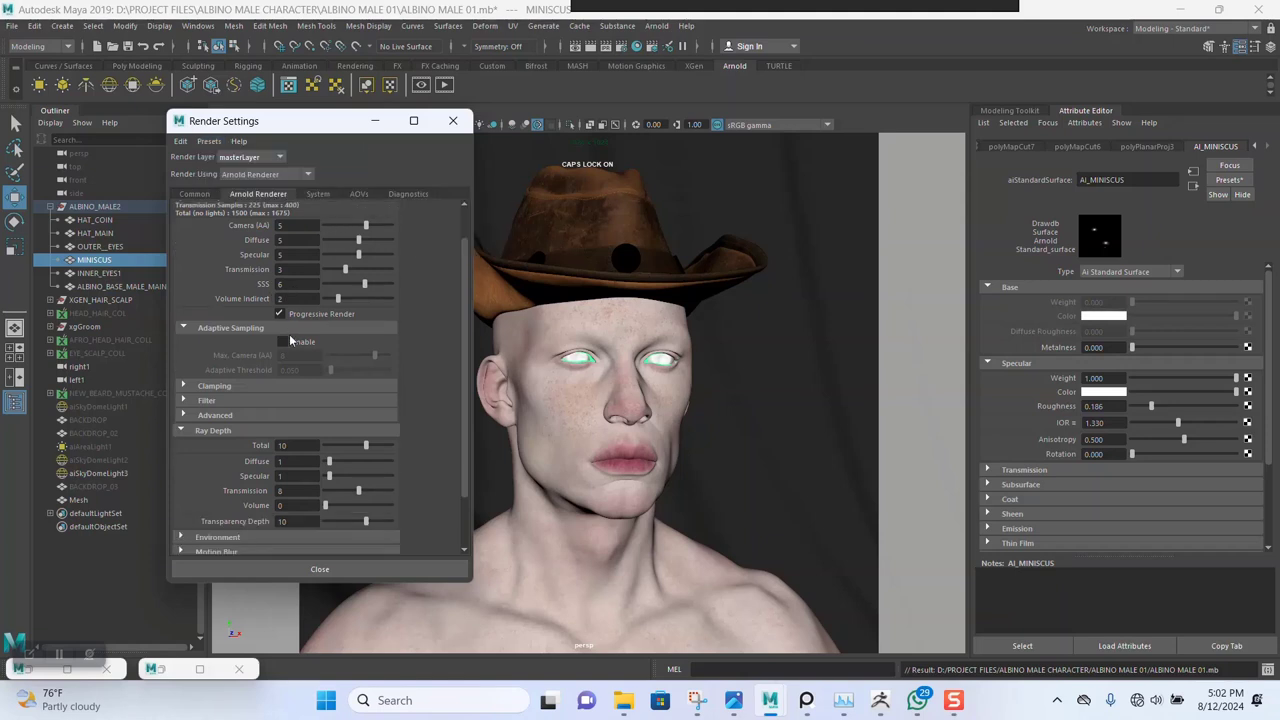
{"action": "scroll", "coordinate": [291, 339], "scroll_direction": "up", "scroll_amount": 1}
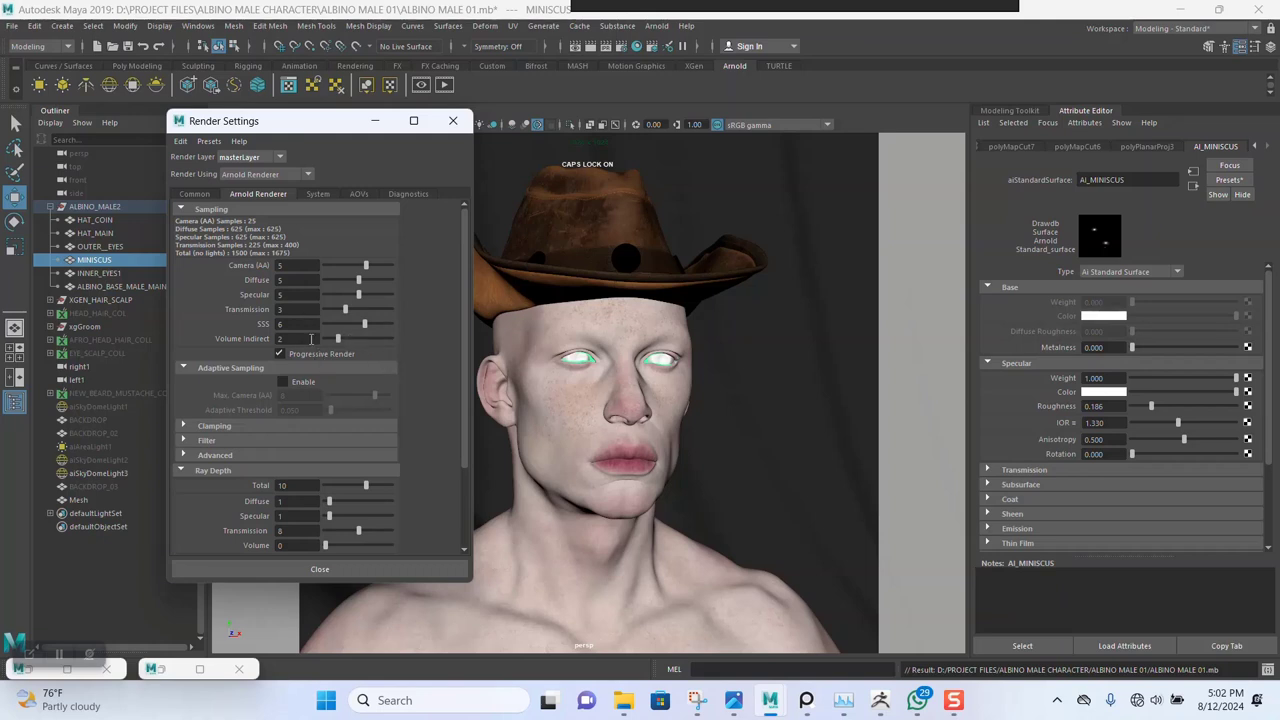
{"action": "left_click", "coordinate": [208, 141]}
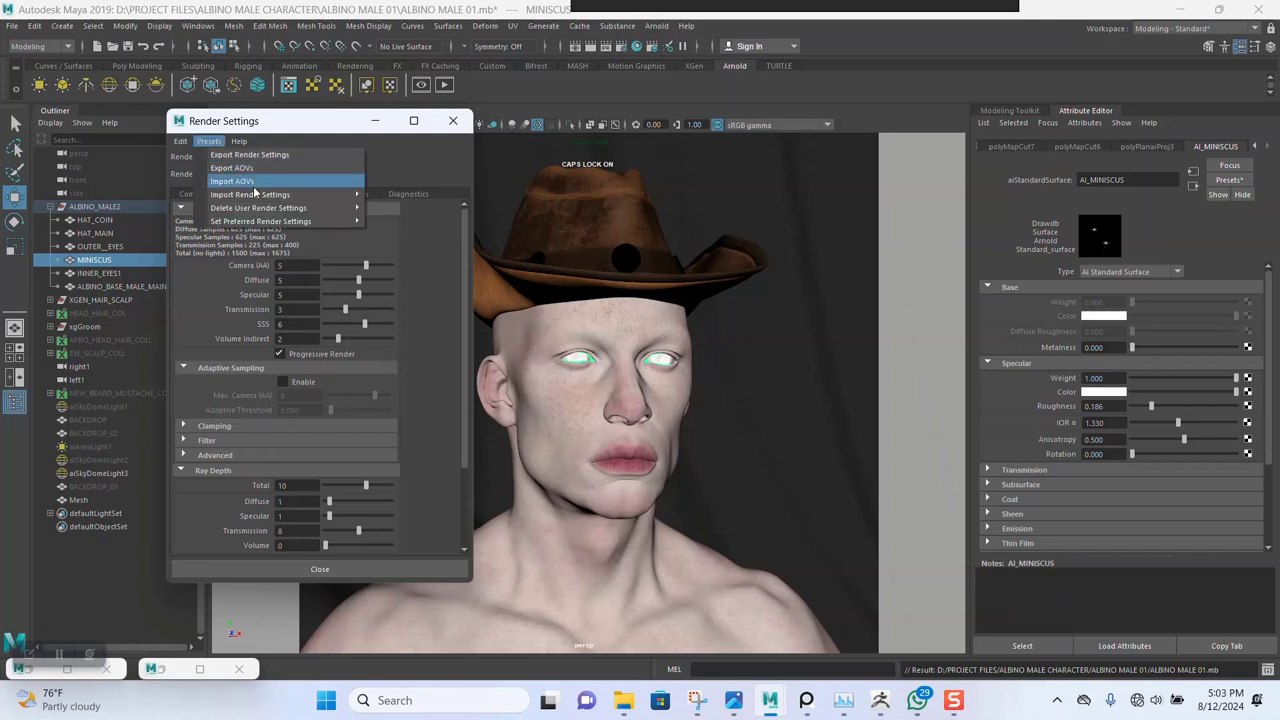
{"action": "mouse_move", "coordinate": [275, 198]}
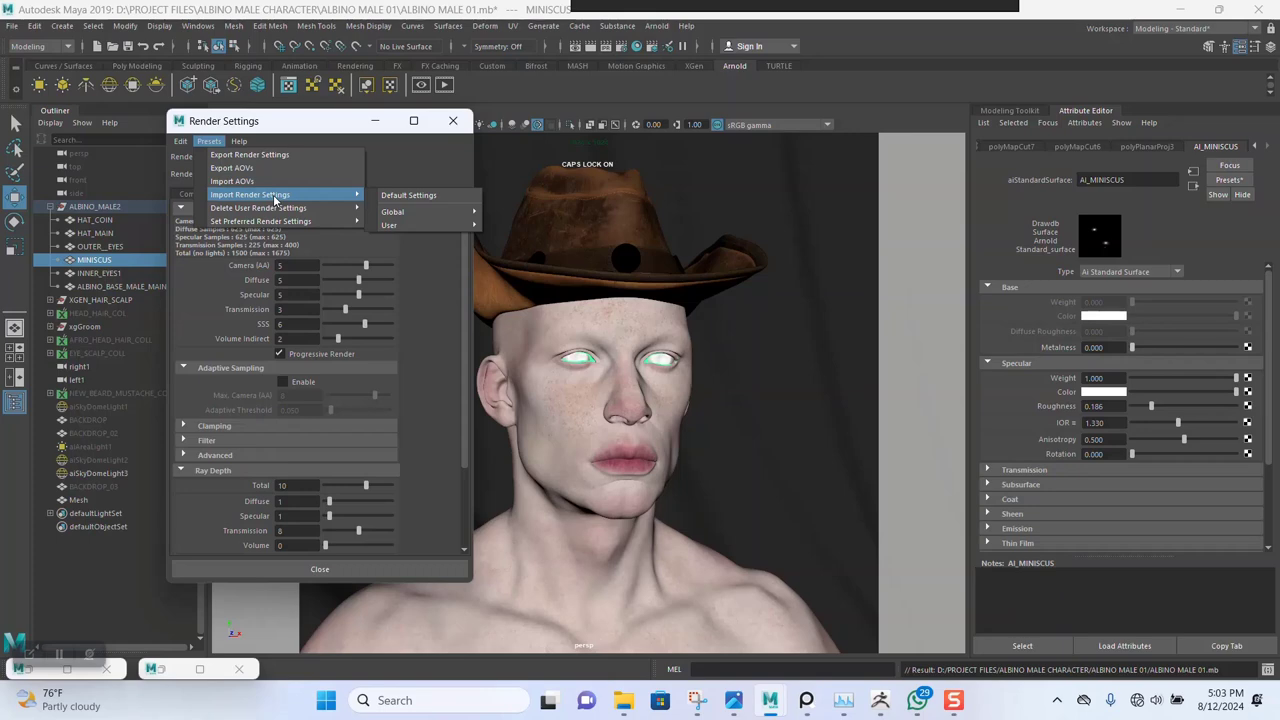
Export the current render settings as a preset named SKIN HIGH RENDER SETTING
{"action": "left_click", "coordinate": [249, 154]}
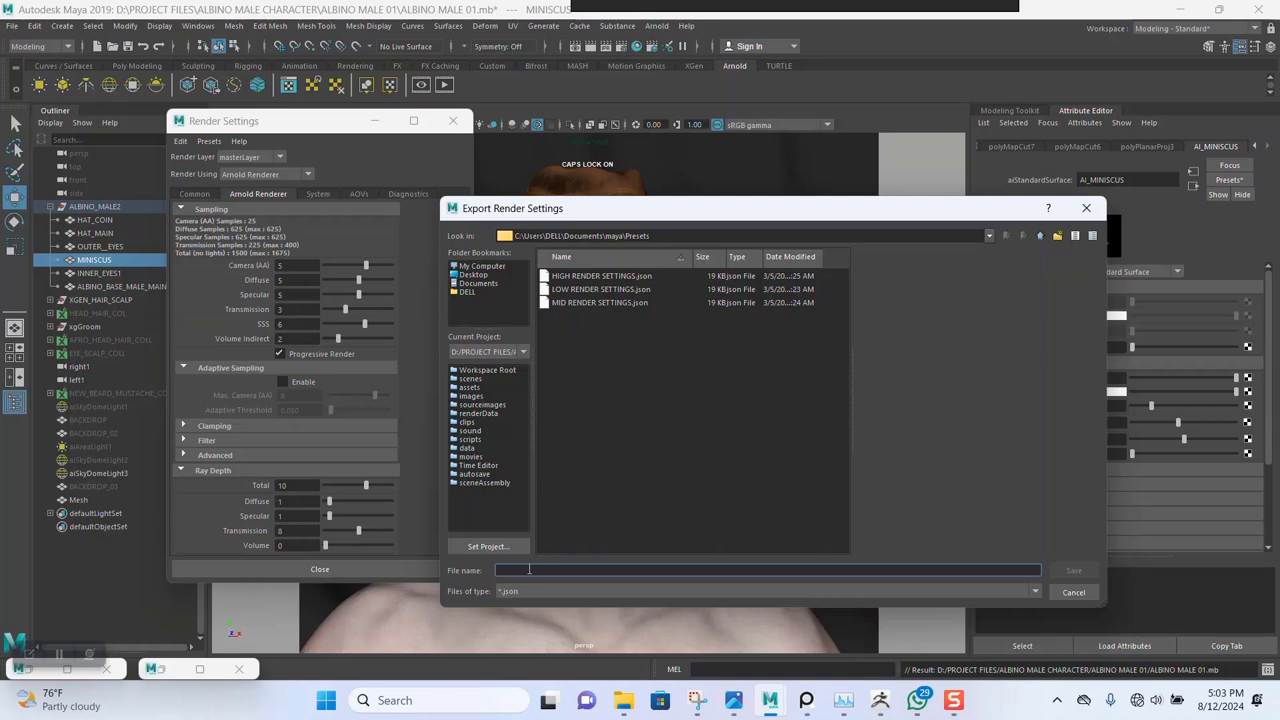
{"action": "type", "text": "SKIN HIGH RENDER SETTING"}
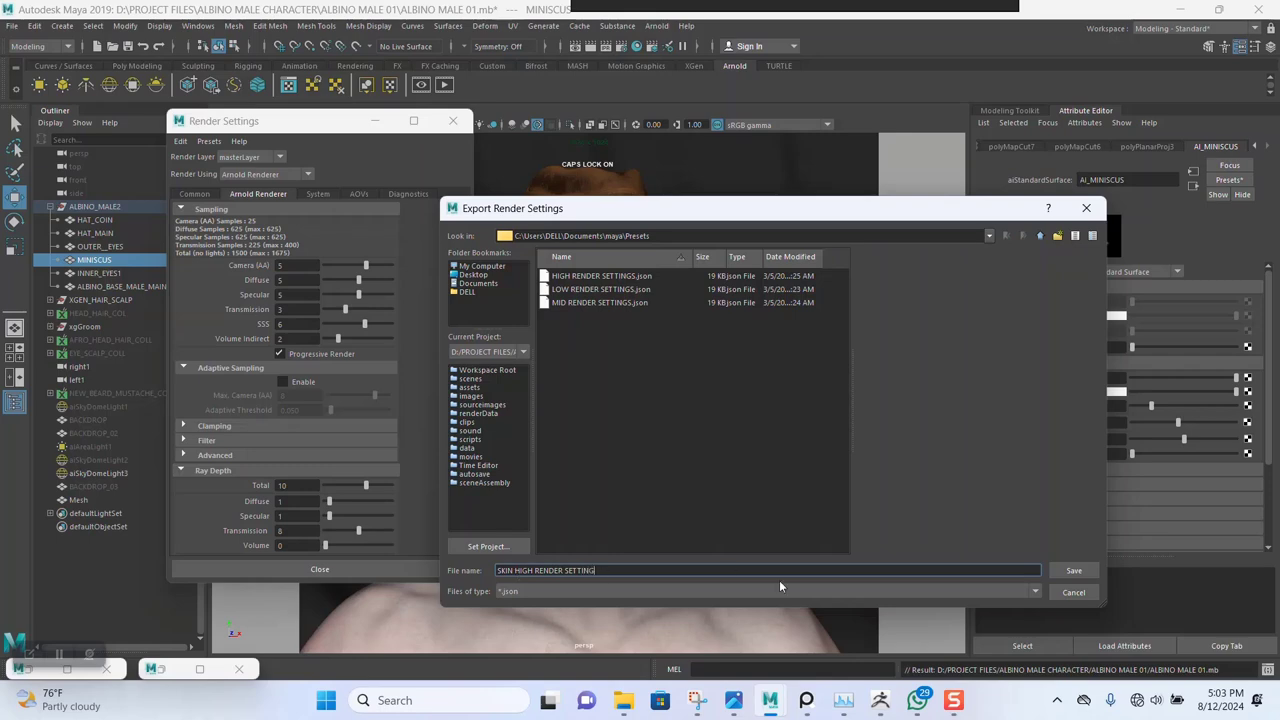
{"action": "left_click", "coordinate": [1073, 570]}
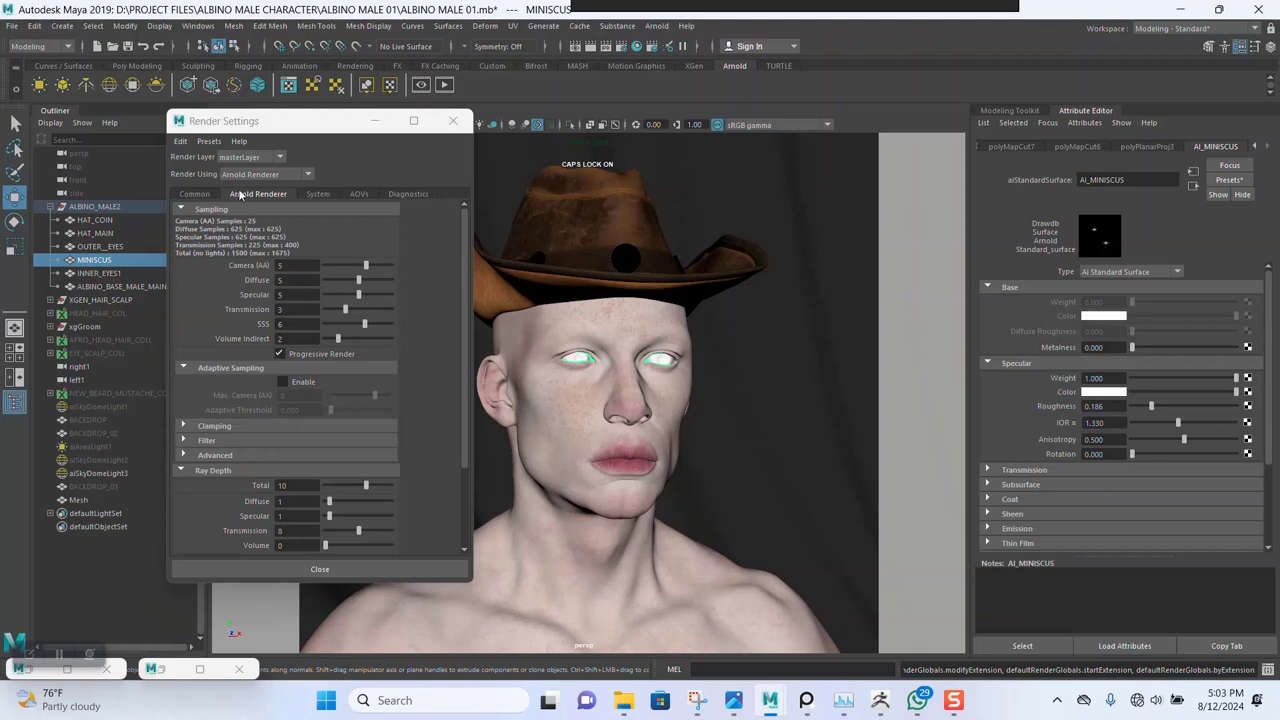
Import the SKIN HIGH RENDER SETTING user preset
{"action": "left_click", "coordinate": [210, 142]}
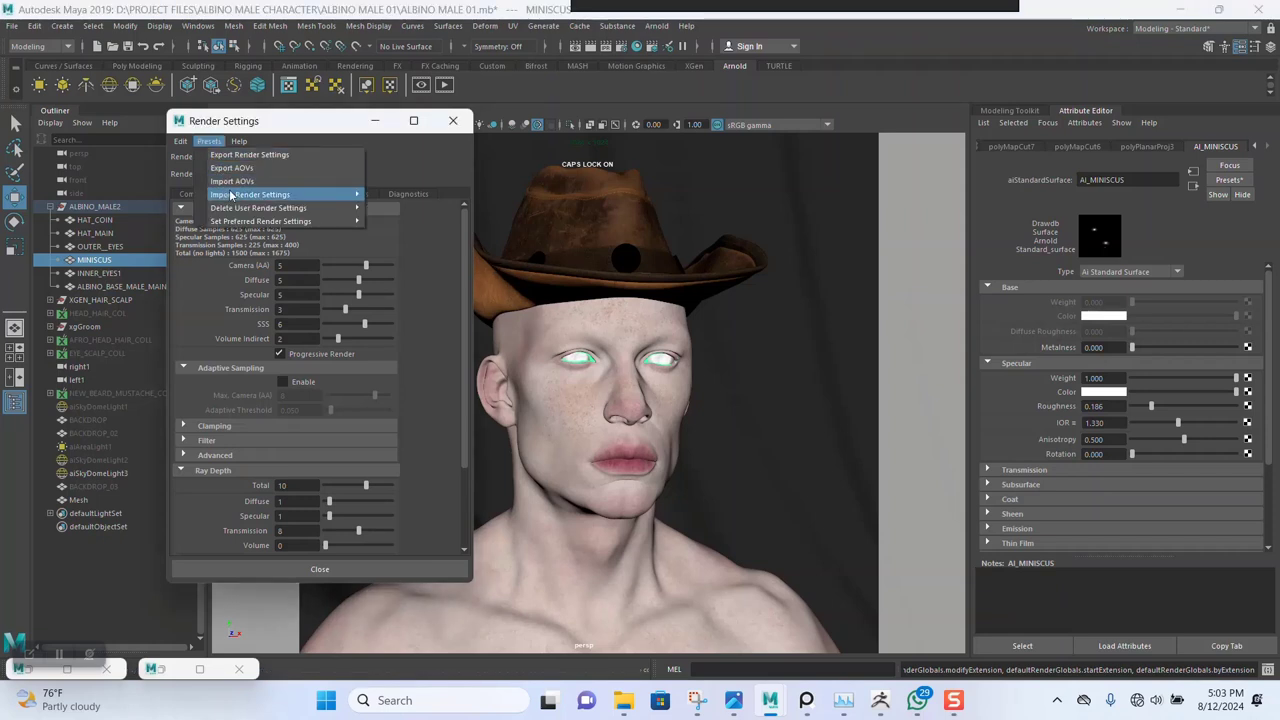
{"action": "mouse_move", "coordinate": [236, 197]}
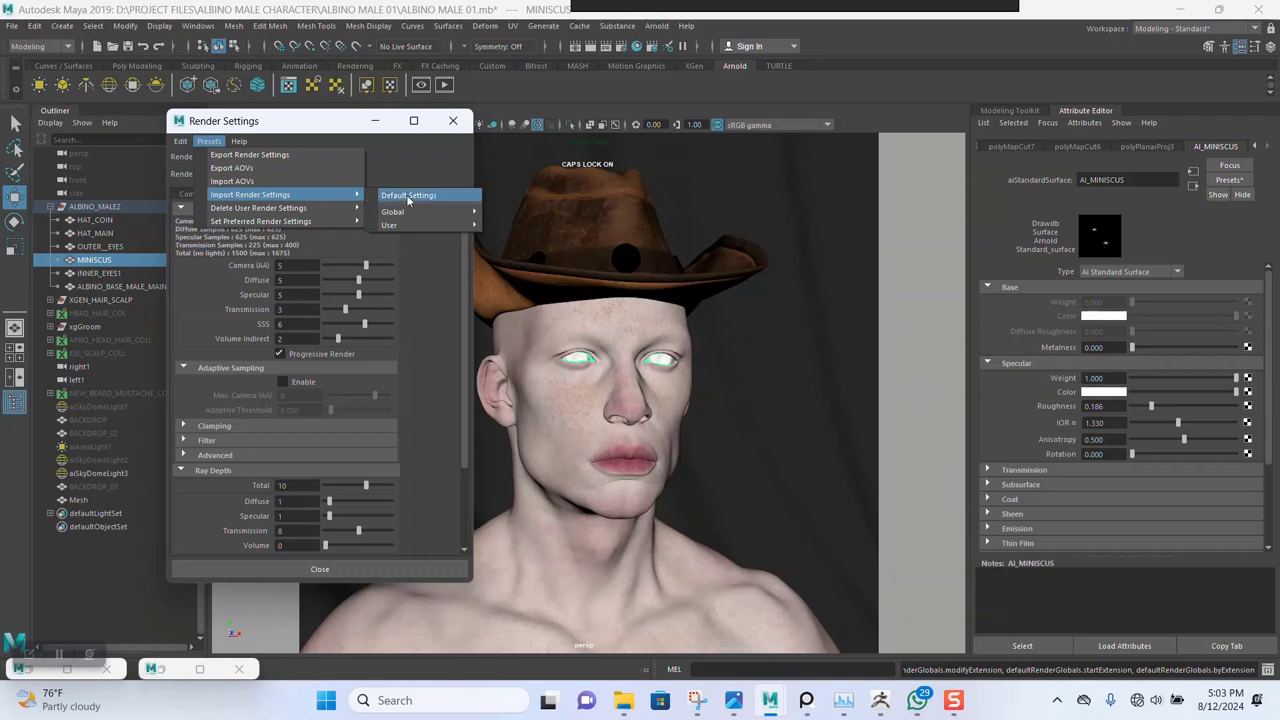
{"action": "mouse_move", "coordinate": [437, 225]}
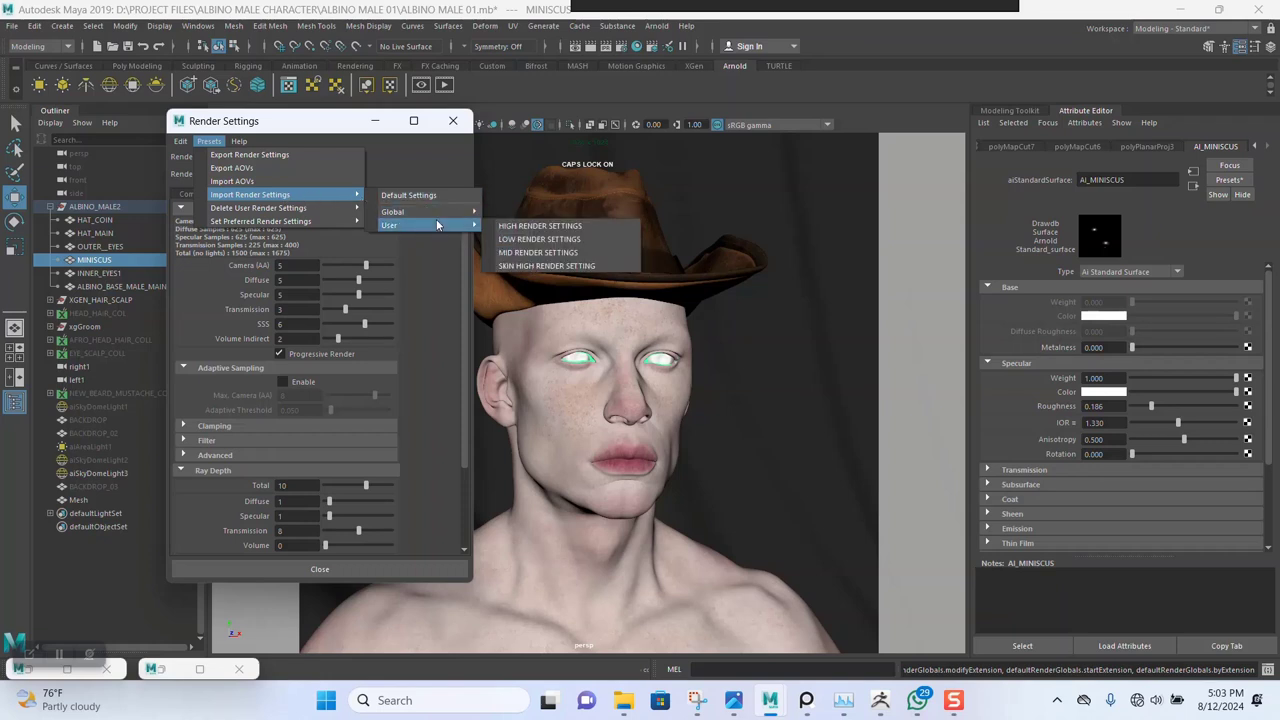
{"action": "left_click", "coordinate": [562, 266]}
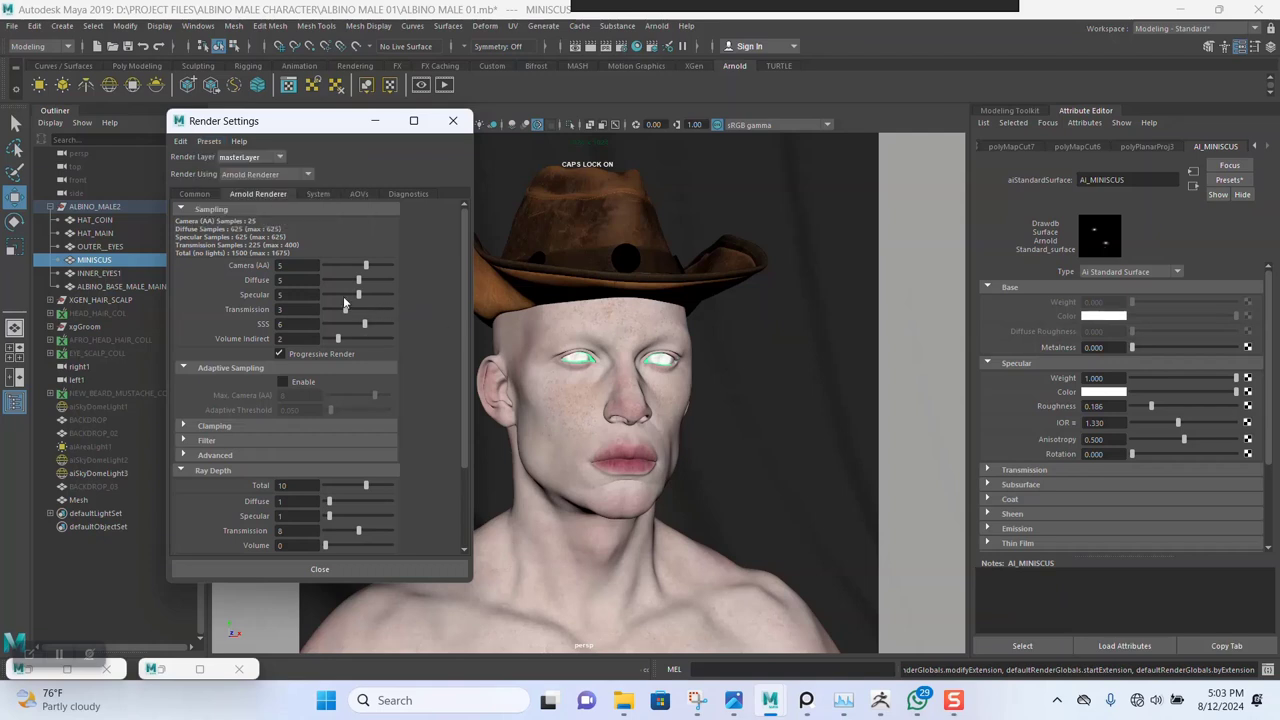
Import the MID RENDER SETTINGS user preset (Specular 4, SSS 3) and minimize Render Settings
{"action": "left_click", "coordinate": [209, 141]}
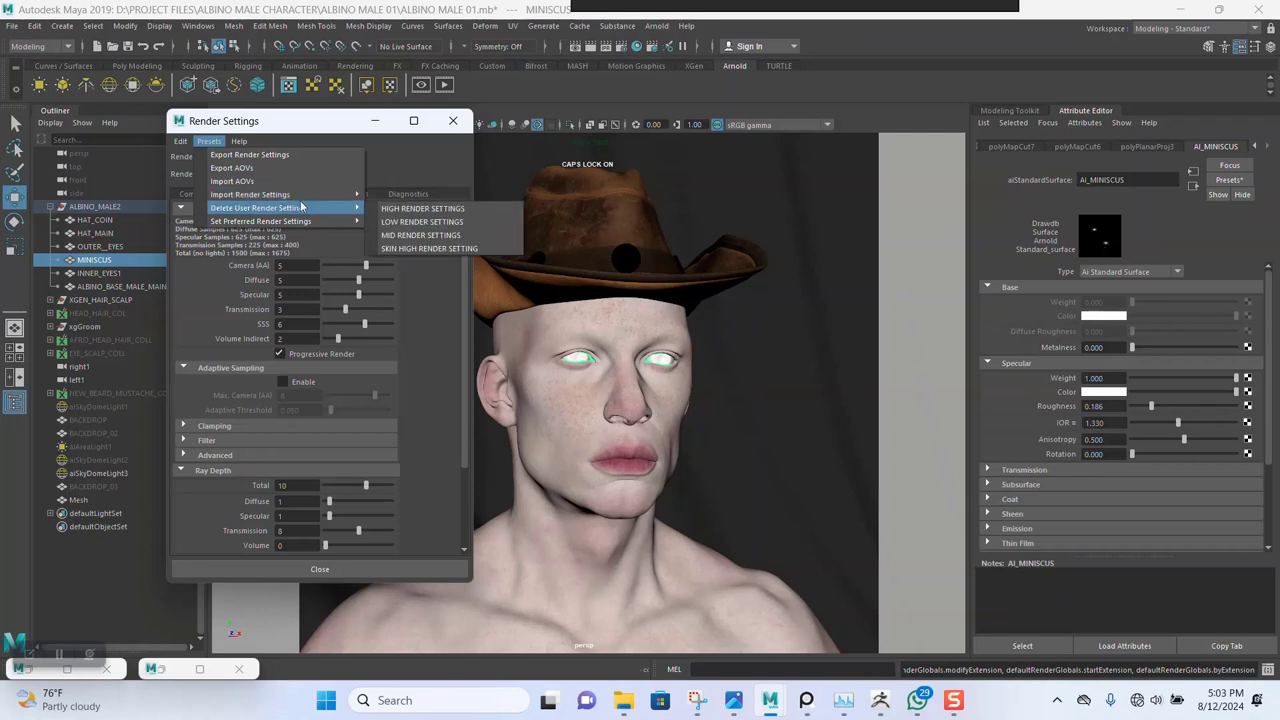
{"action": "mouse_move", "coordinate": [310, 195]}
{"action": "mouse_move", "coordinate": [400, 225]}
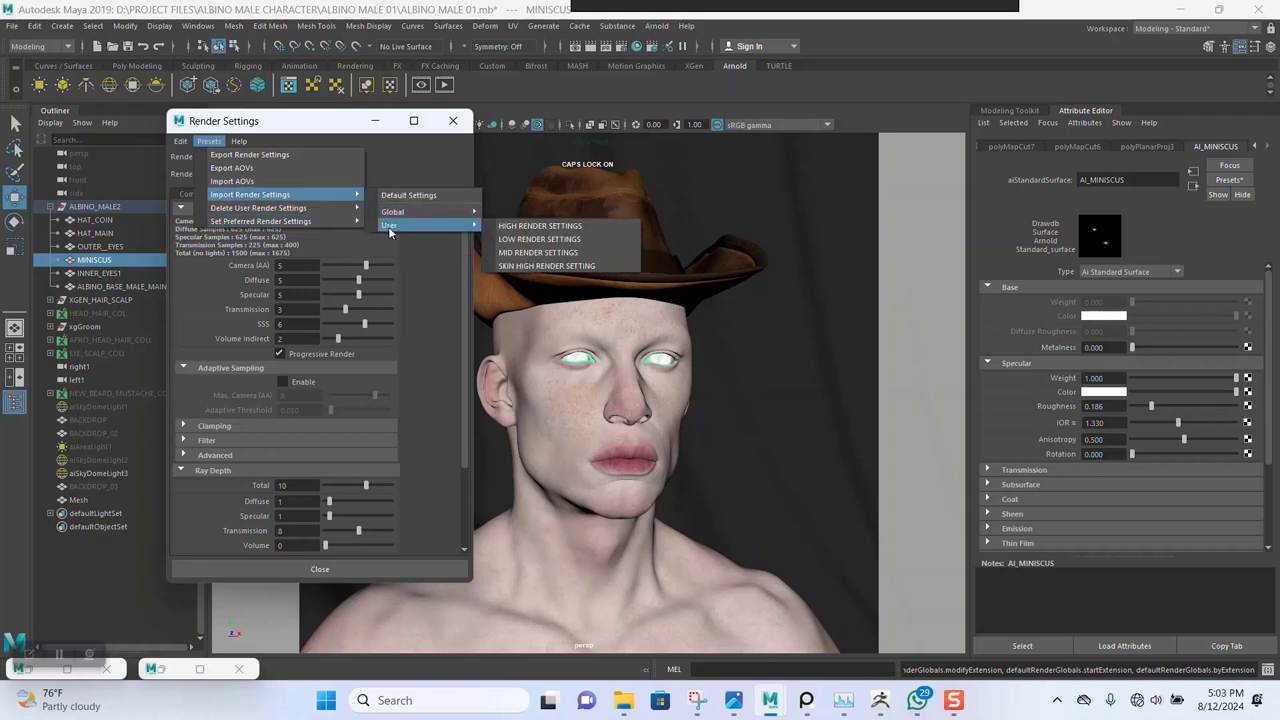
{"action": "left_click", "coordinate": [531, 251]}
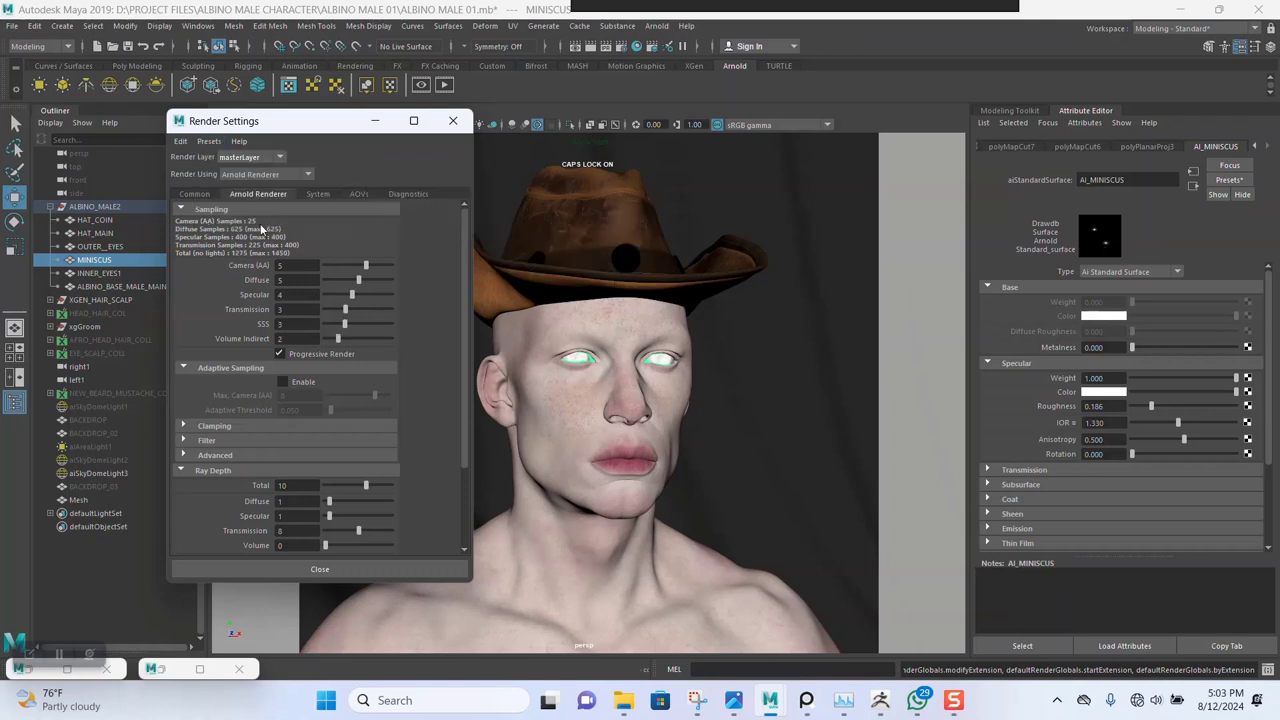
{"action": "left_click", "coordinate": [375, 121]}
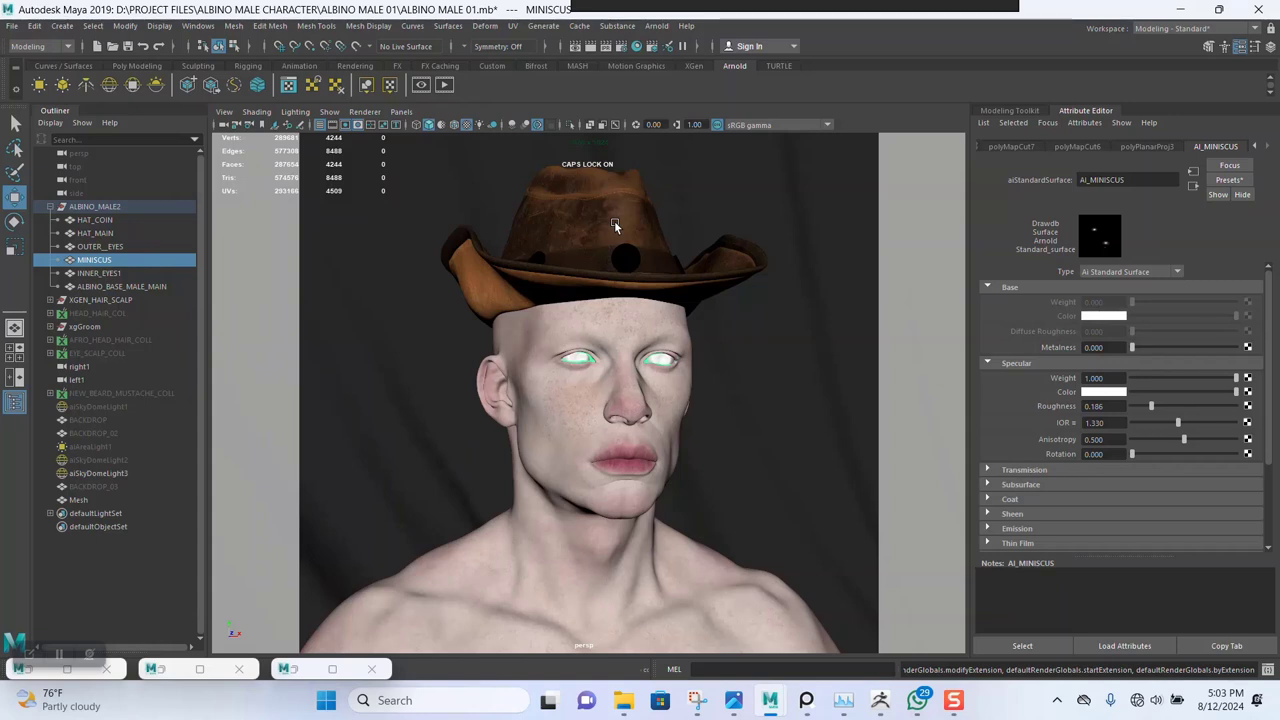
Select HAT_COIN and HAT_MAIN in the Outliner and hide them with Ctrl+H
{"action": "left_click", "coordinate": [96, 220]}
{"action": "left_click", "coordinate": [105, 233], "text": "ctrl"}
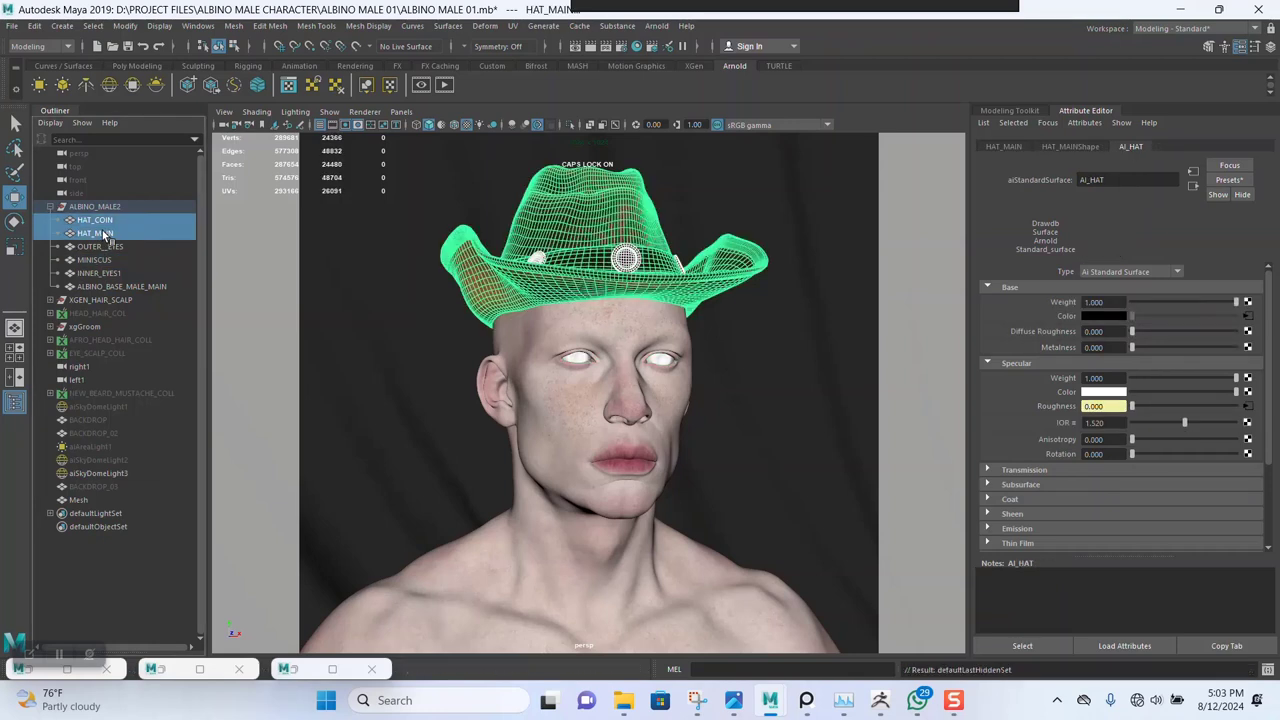
{"action": "key", "text": "ctrl+h"}
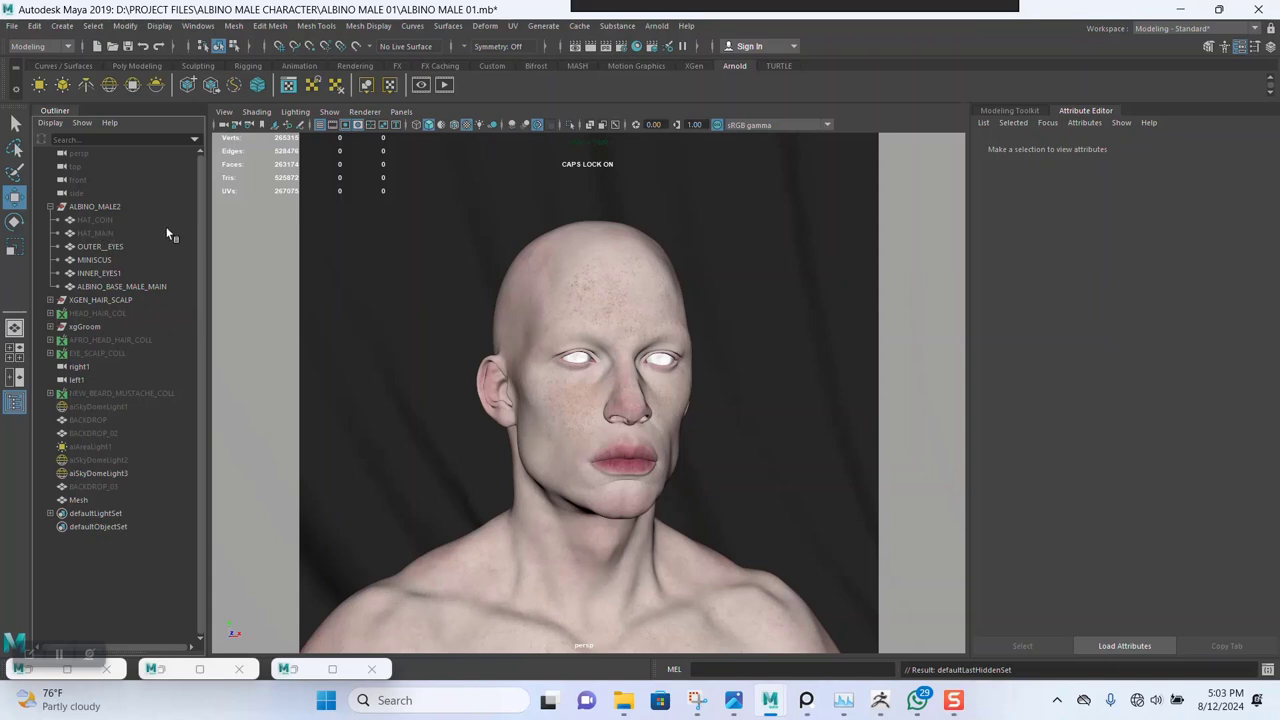
Select HEAD_HAIR_COL and unhide all hidden objects with Shift+H
{"action": "left_click", "coordinate": [93, 313]}
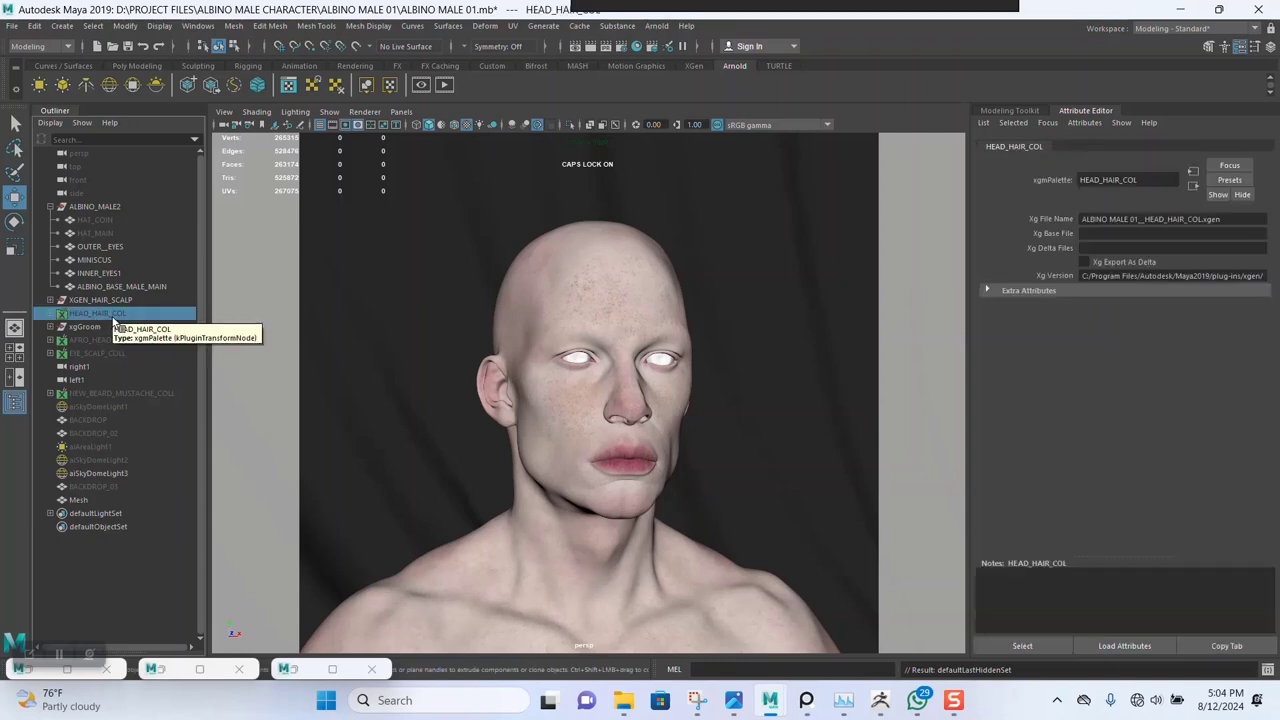
{"action": "key", "text": "shift+h"}
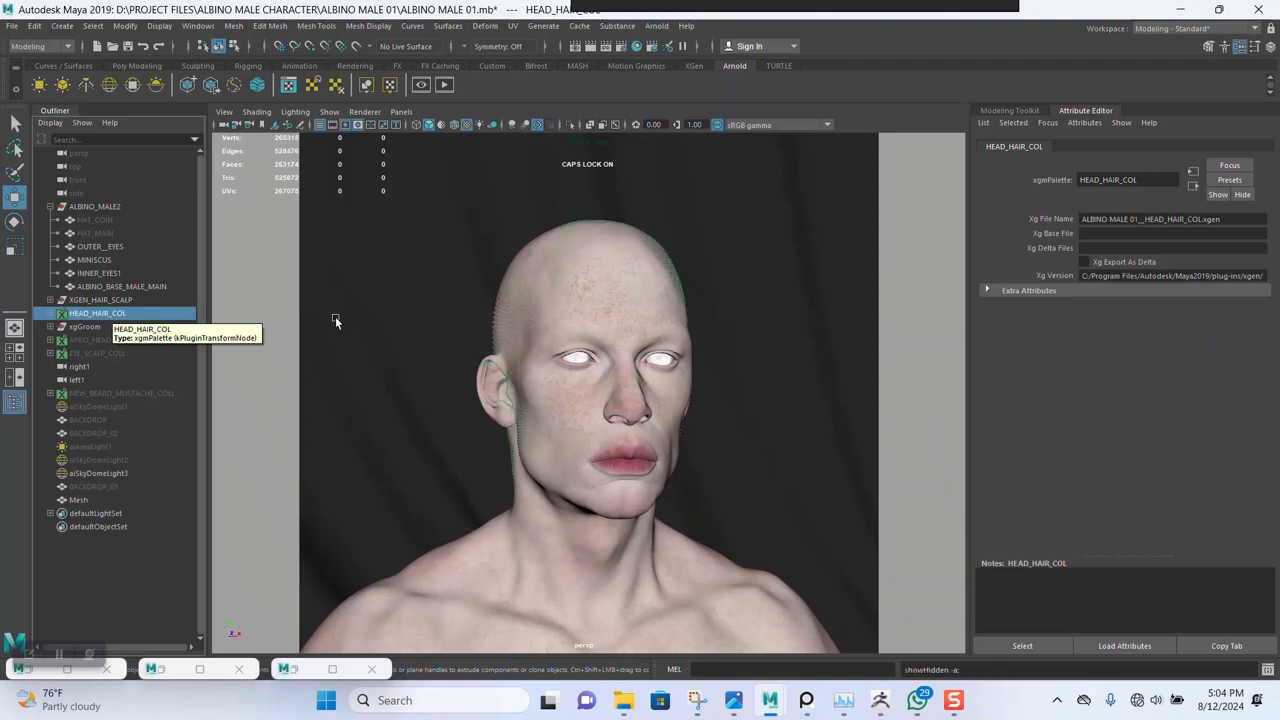
{"action": "left_click", "coordinate": [51, 313]}
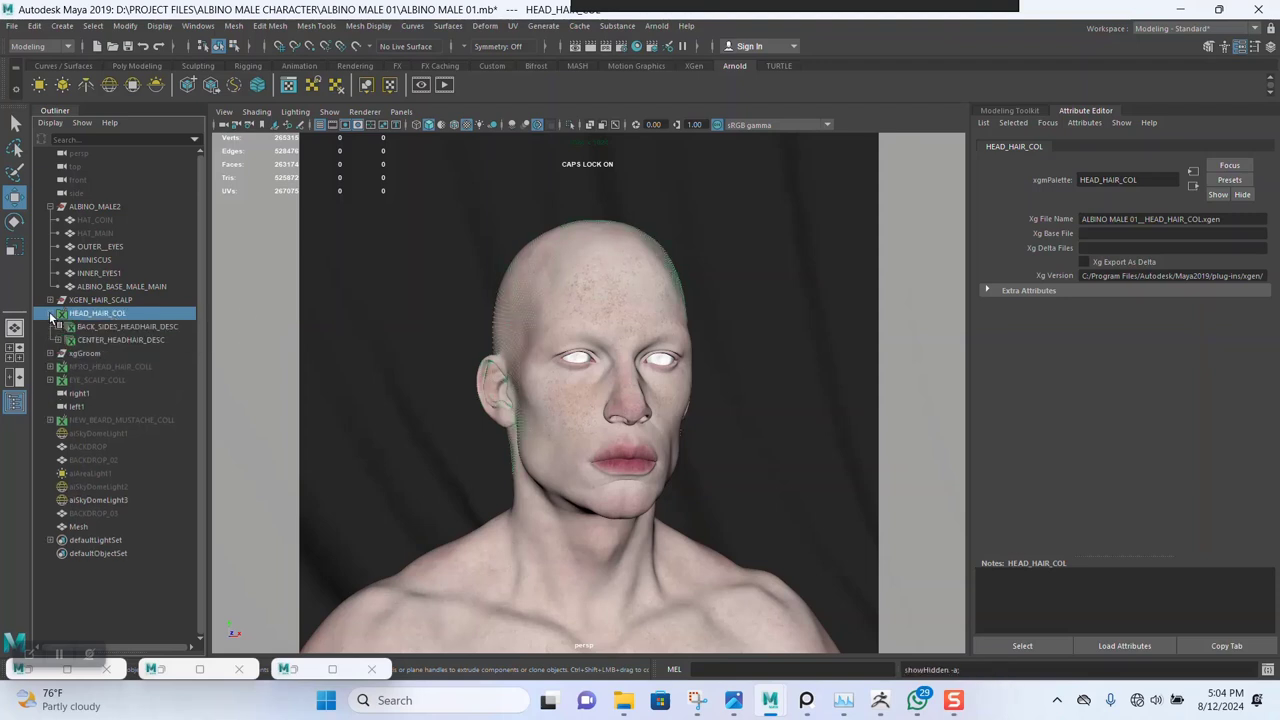
{"action": "left_click", "coordinate": [51, 313]}
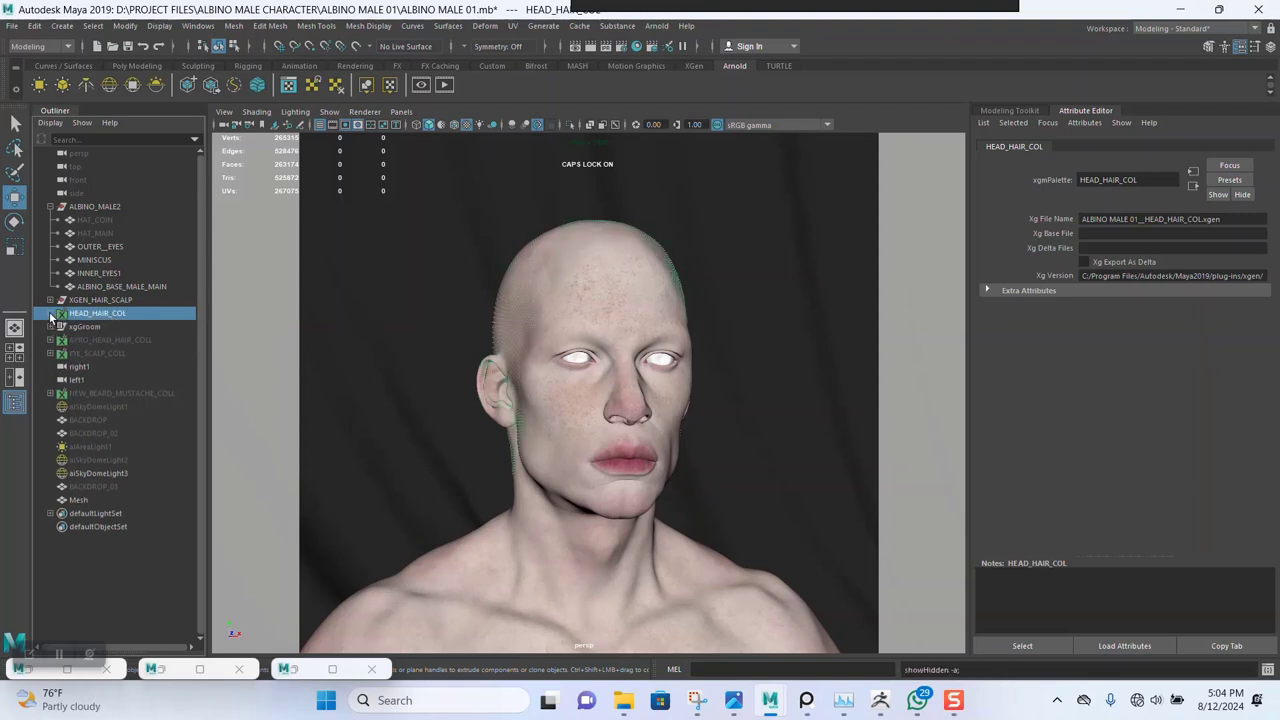
Switch to the XGen workspace, show the XGen editor panel and save the scene
{"action": "left_click", "coordinate": [1183, 30]}
{"action": "left_click", "coordinate": [1160, 127]}
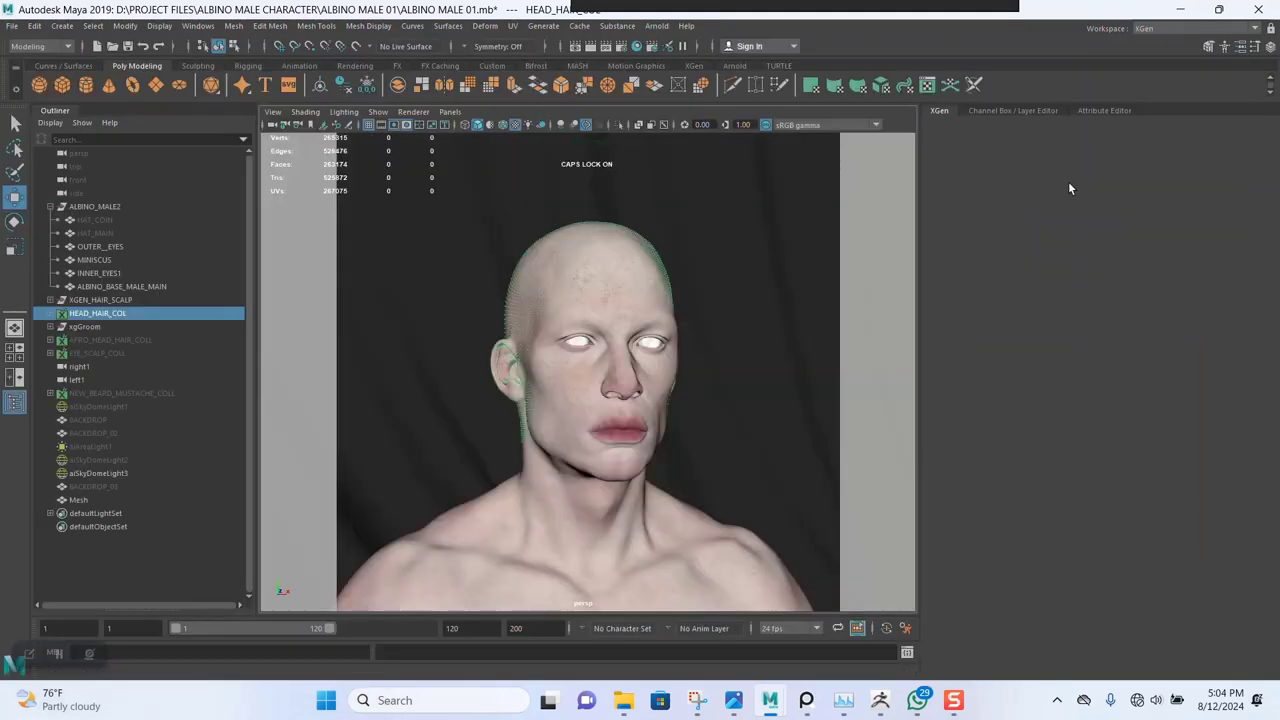
{"action": "left_click", "coordinate": [1019, 112]}
{"action": "left_click", "coordinate": [1115, 111]}
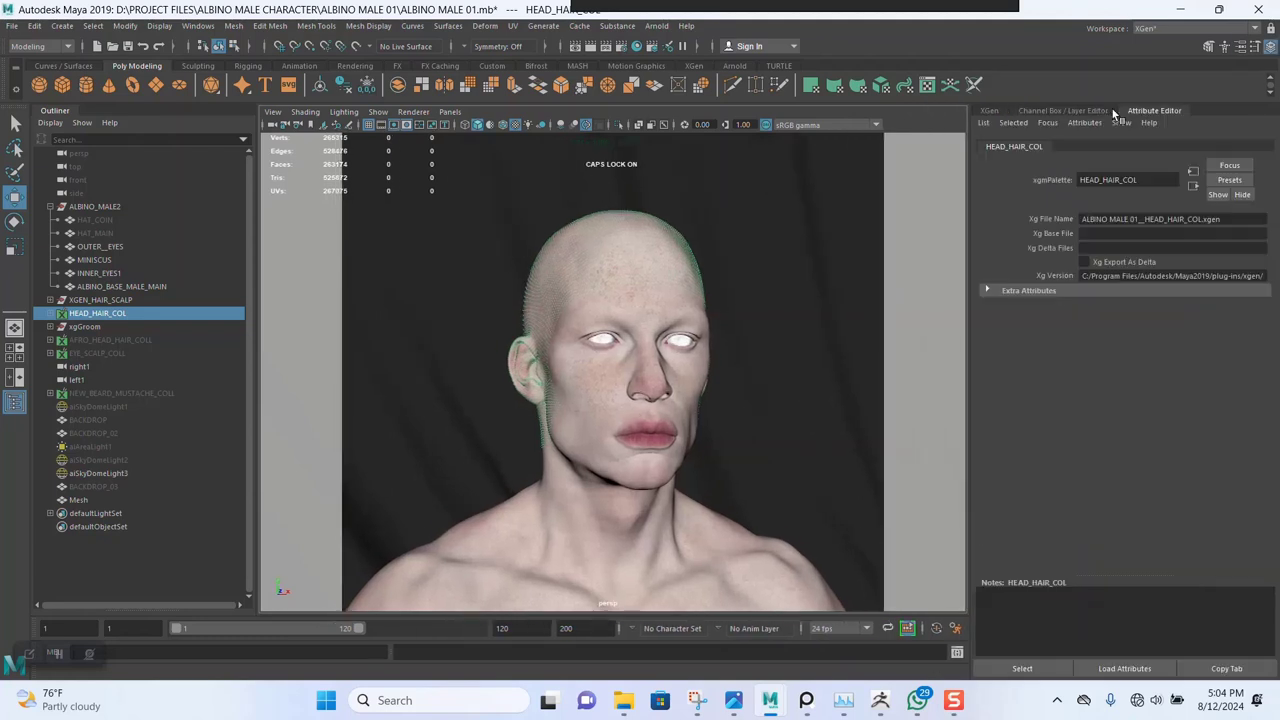
{"action": "left_click", "coordinate": [986, 111]}
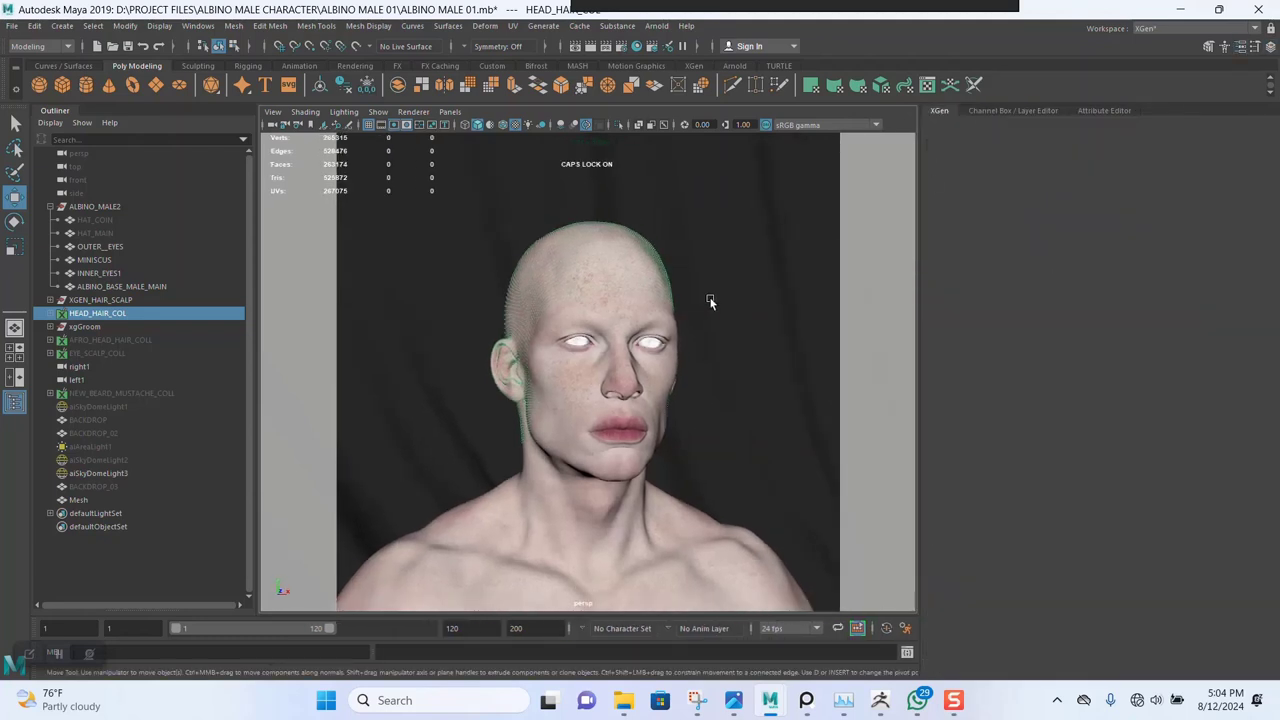
{"action": "key", "text": "ctrl+s"}
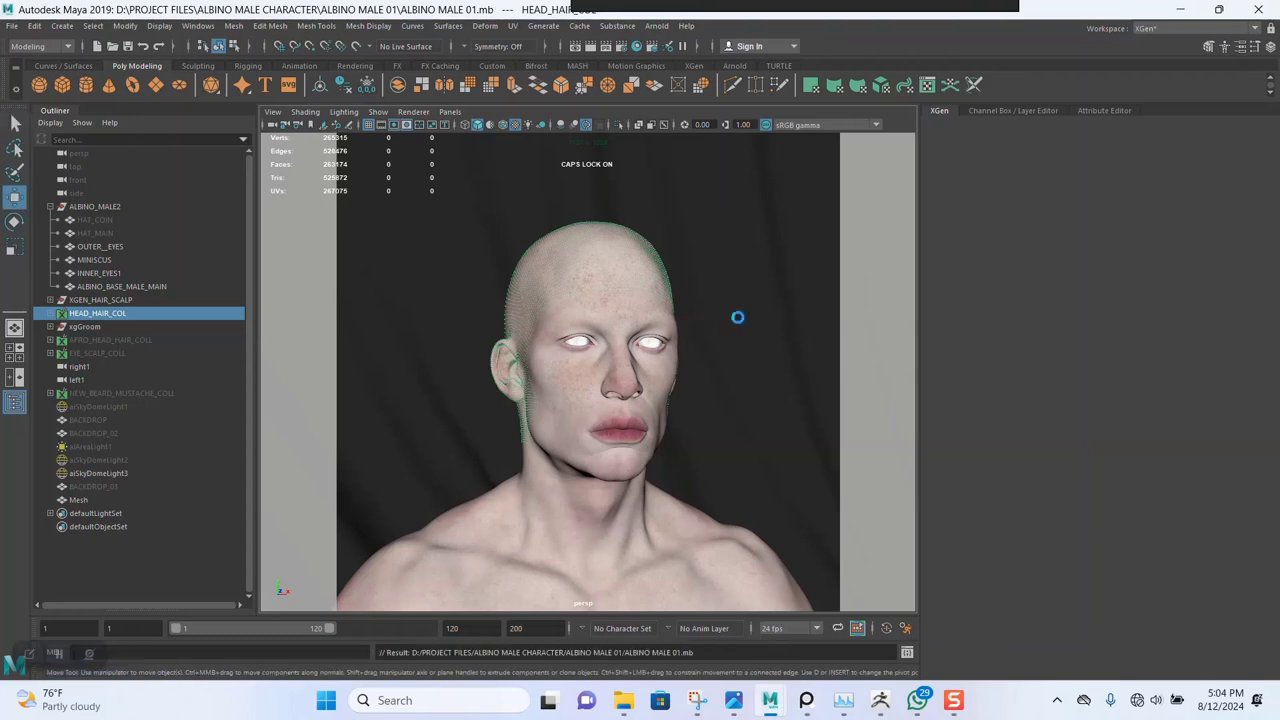
Select AFRO_HEAD_HAIR_COLL and EYE_SCALP_COLL, then the backdrop mesh, and save
{"action": "left_click", "coordinate": [101, 340]}
{"action": "left_click", "coordinate": [104, 352], "text": "shift"}
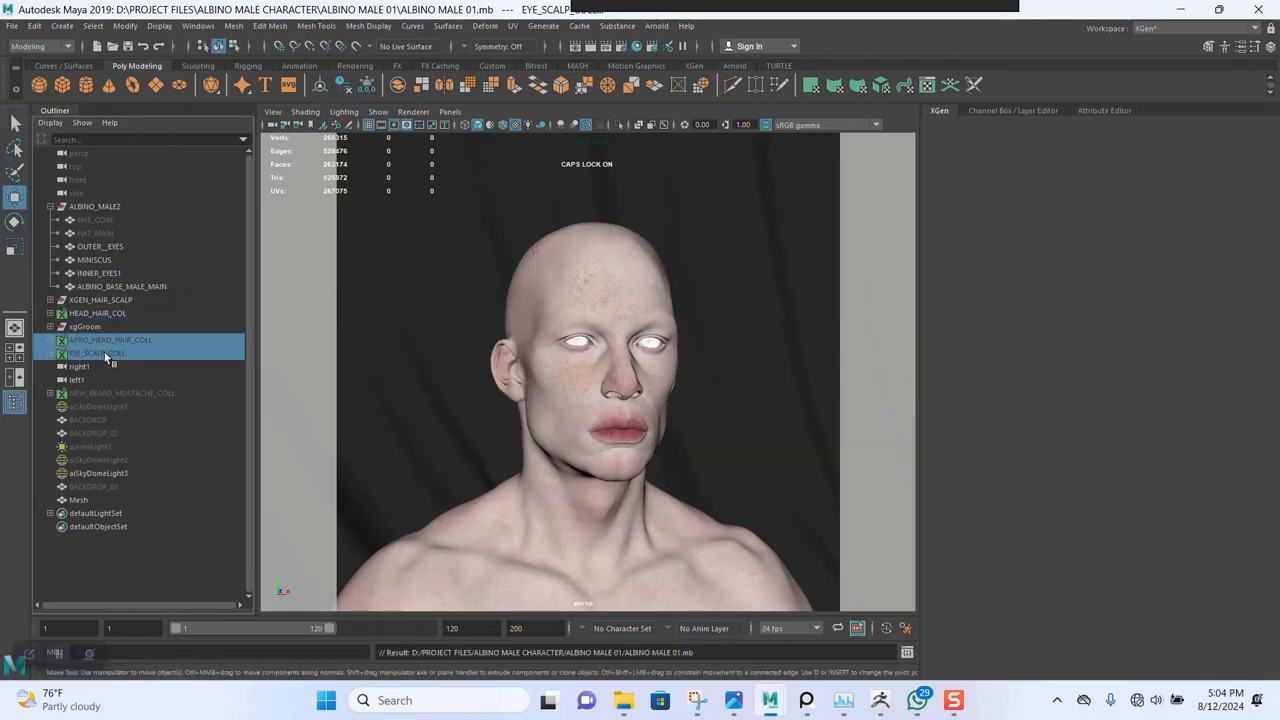
{"action": "left_click", "coordinate": [726, 305]}
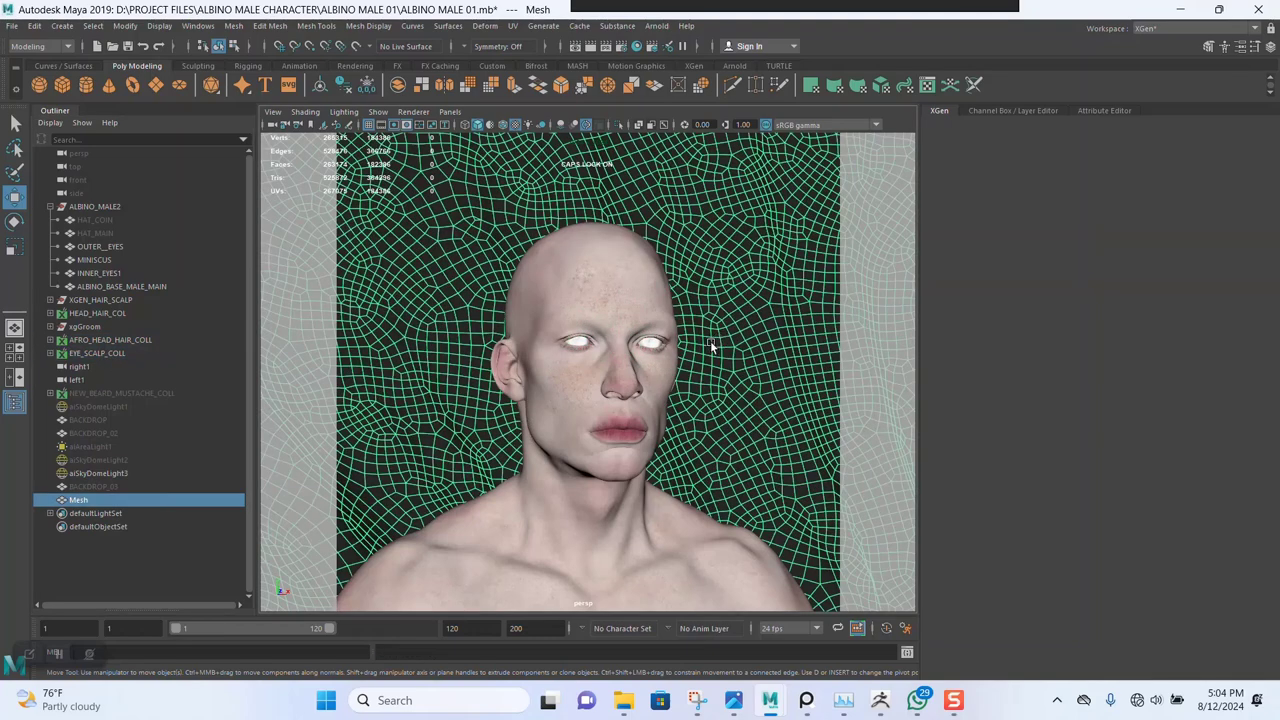
{"action": "key", "text": "ctrl+s"}
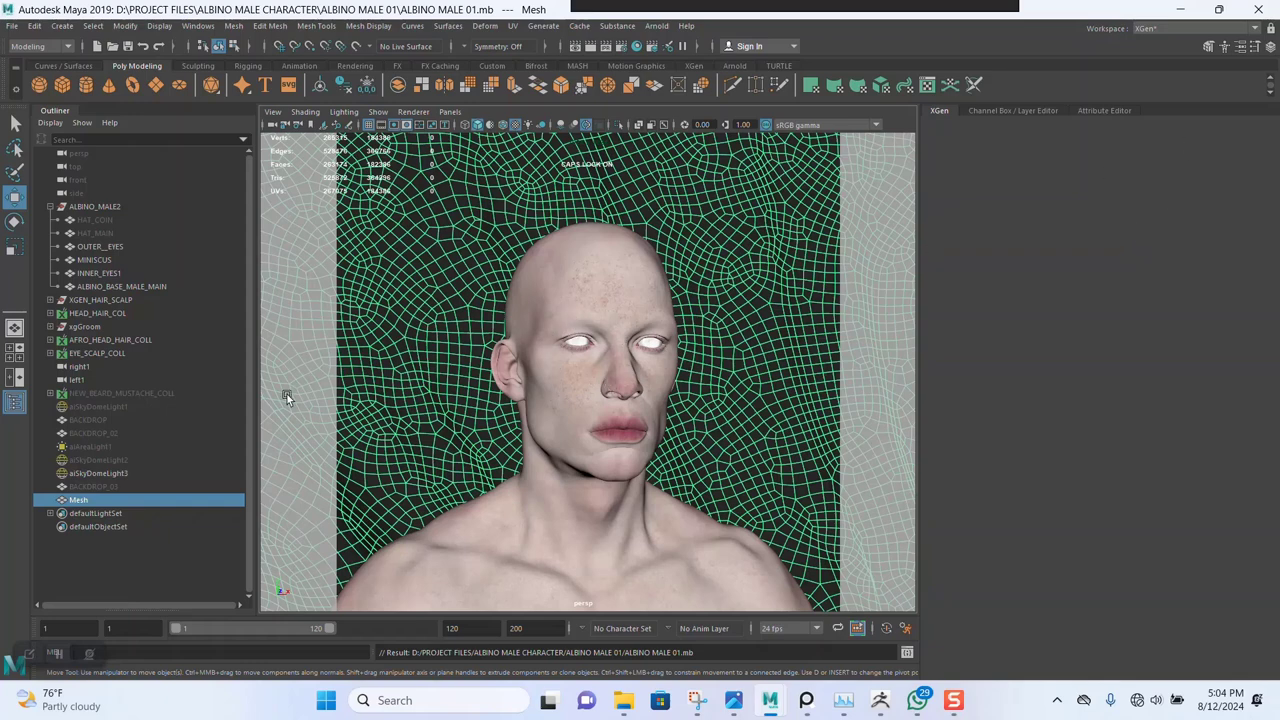
Select NEW_BEARD_MUSTACHE_COLL, unhide all, show the XGen tool set and save the scene
{"action": "left_click", "coordinate": [125, 393]}
{"action": "key", "text": "shift+h"}
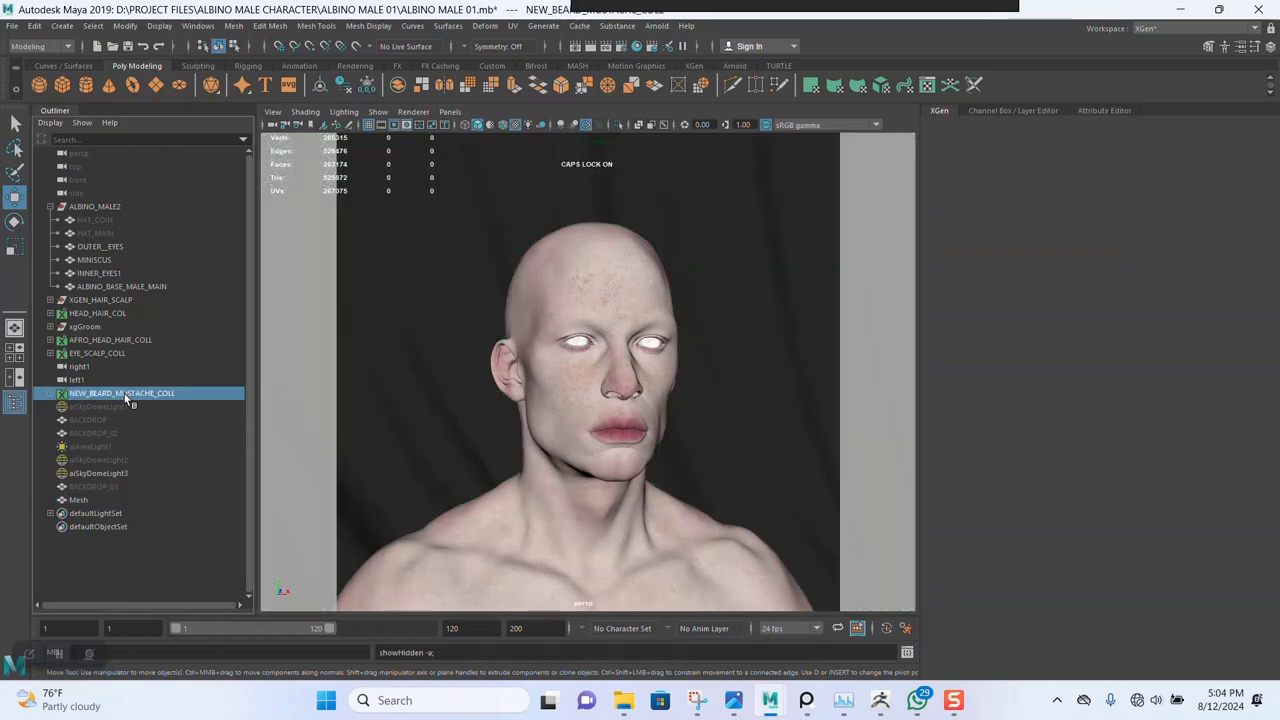
{"action": "left_click", "coordinate": [441, 305]}
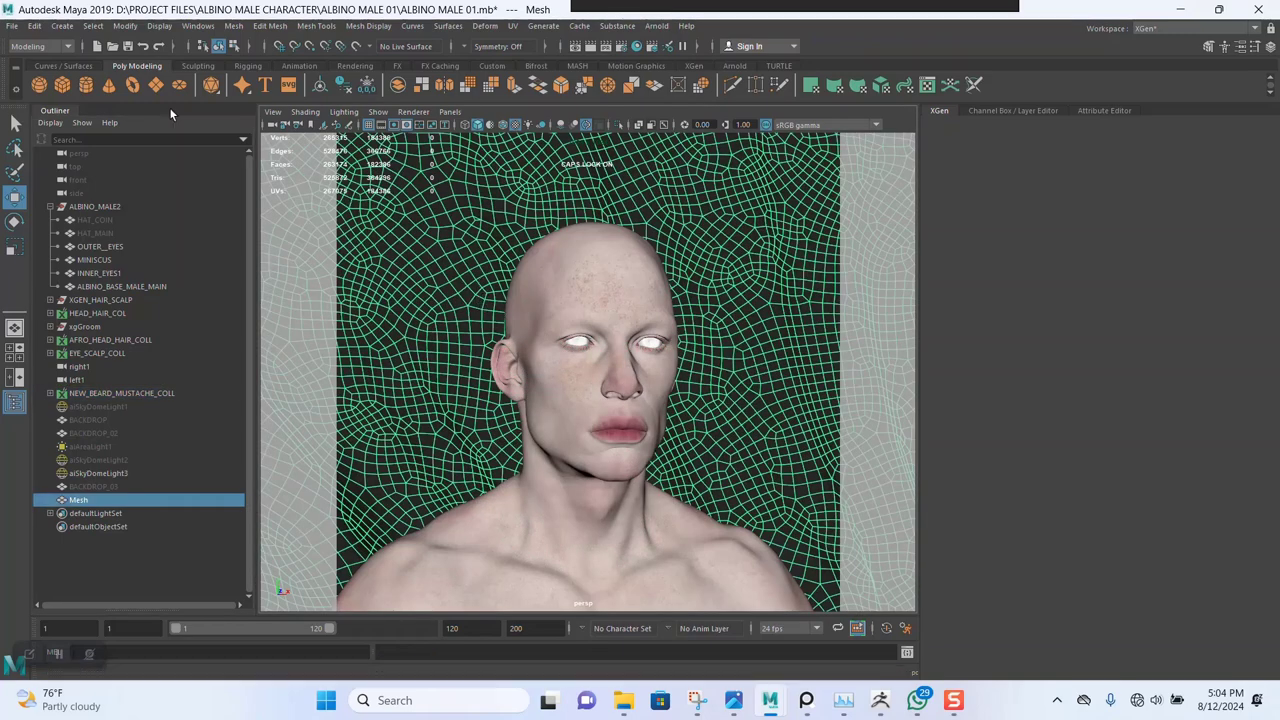
{"action": "left_click", "coordinate": [694, 66]}
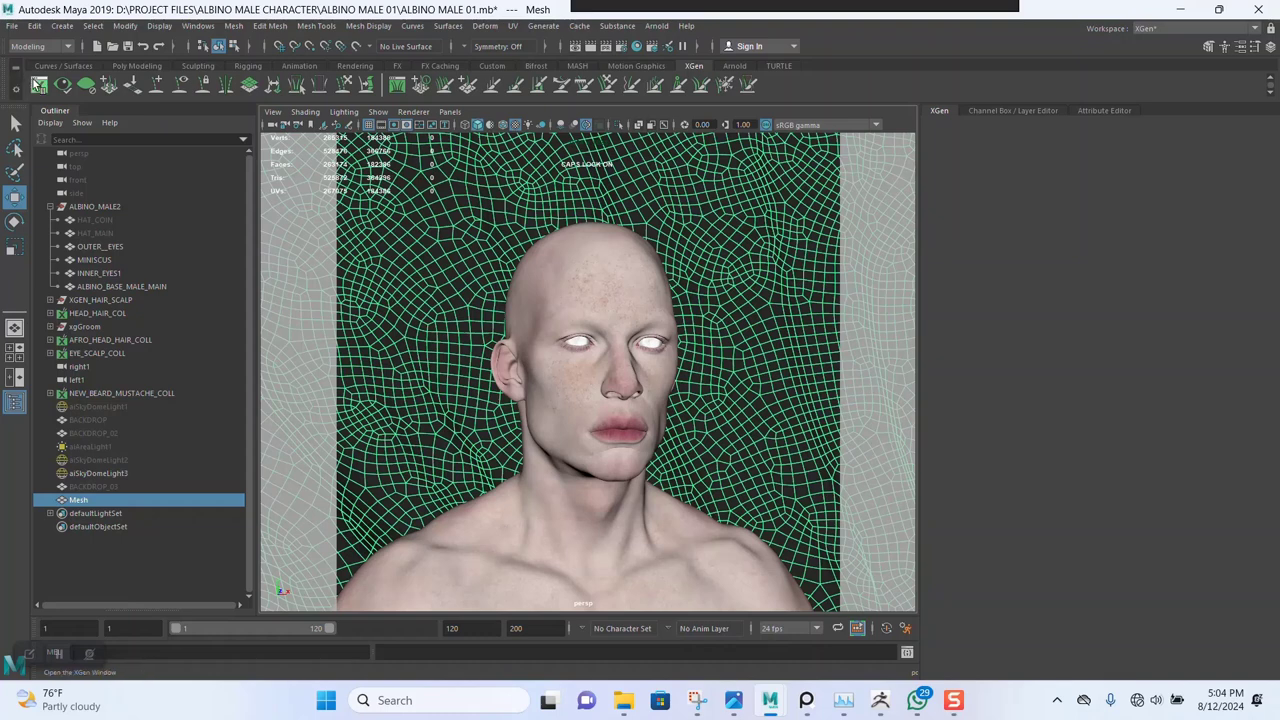
{"action": "left_click", "coordinate": [1170, 29]}
{"action": "left_click", "coordinate": [1025, 208]}
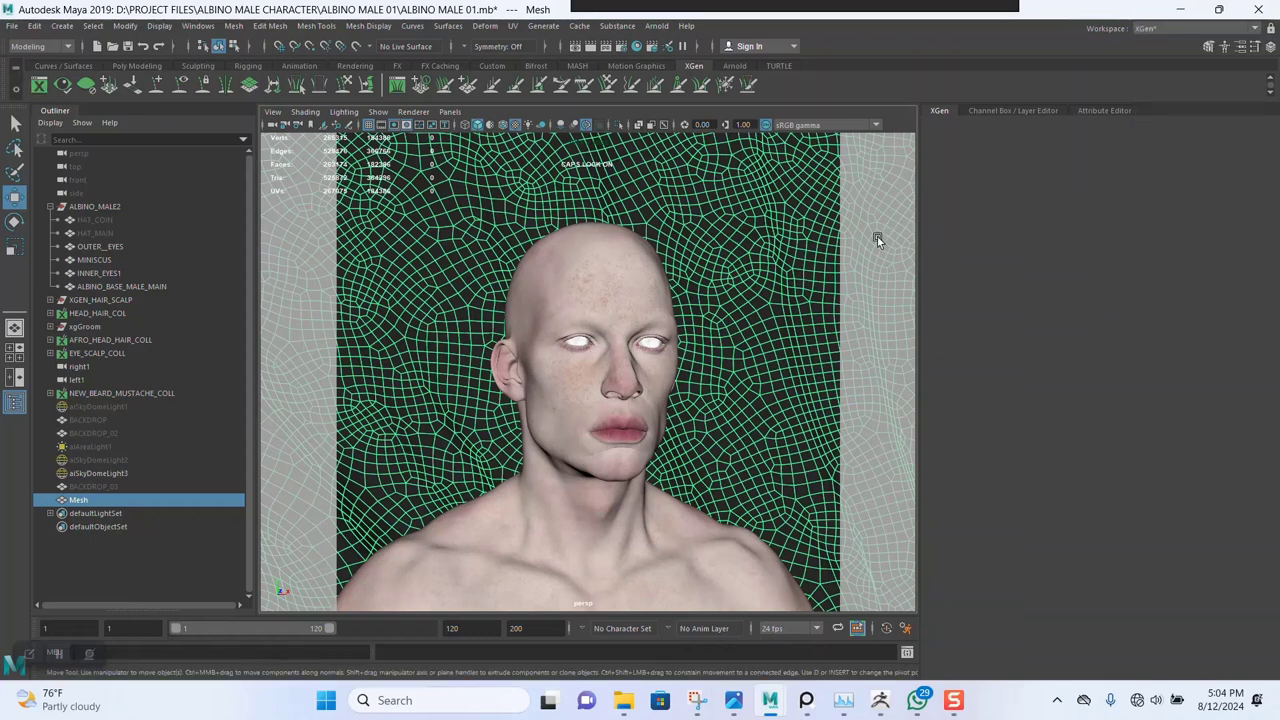
{"action": "left_click", "coordinate": [1155, 30]}
{"action": "left_click", "coordinate": [1050, 175]}
{"action": "key", "text": "ctrl+s"}
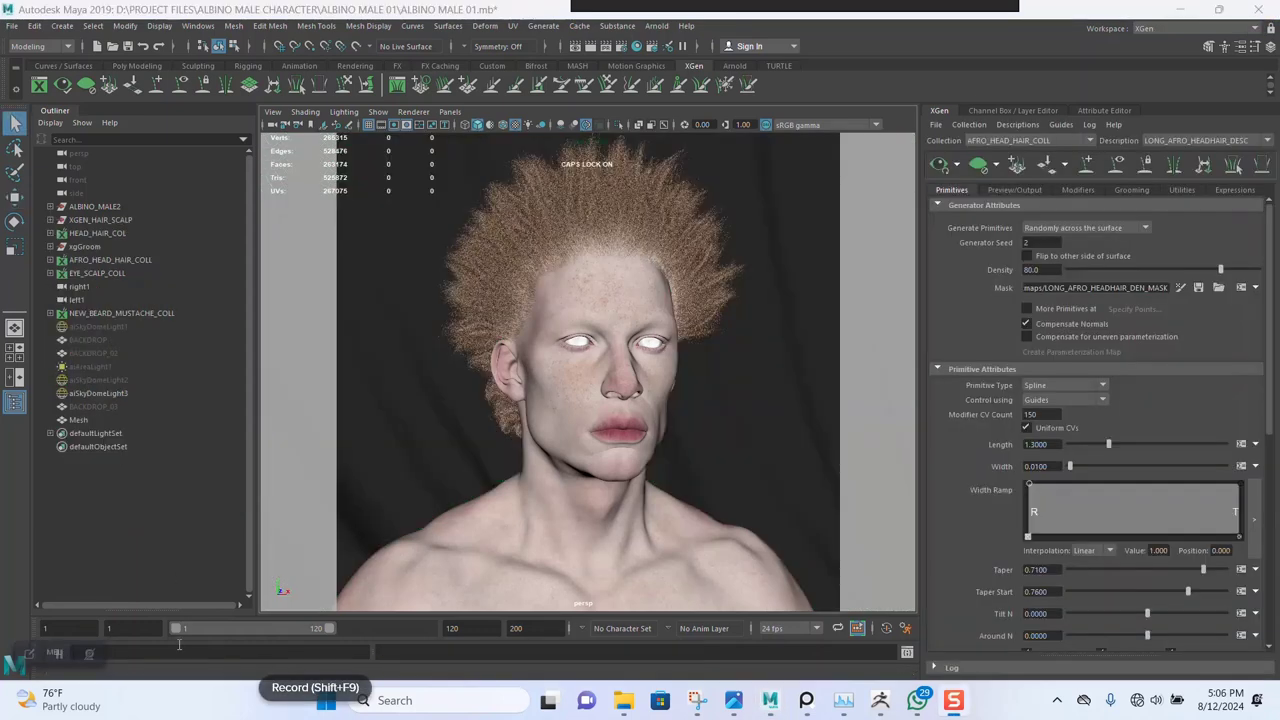
Set the current project to the ALBINO MALE folder via File > Set Project
{"action": "left_click", "coordinate": [11, 25]}
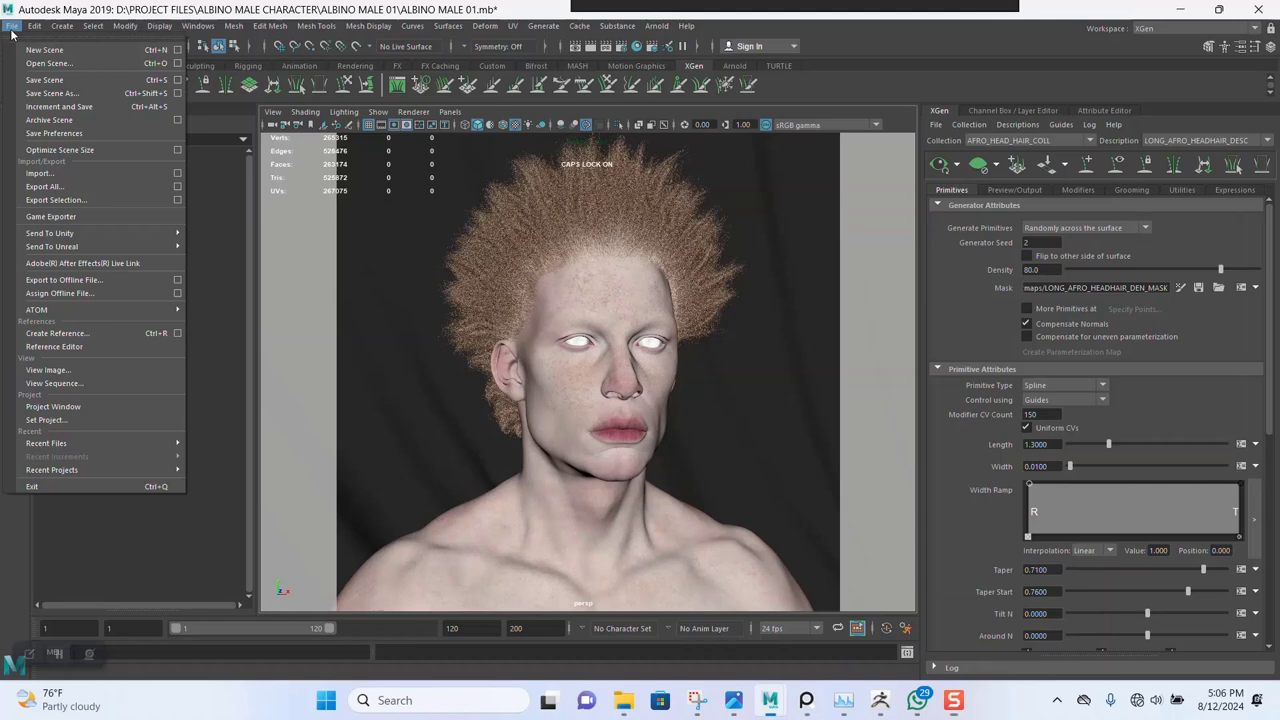
{"action": "left_click", "coordinate": [84, 422]}
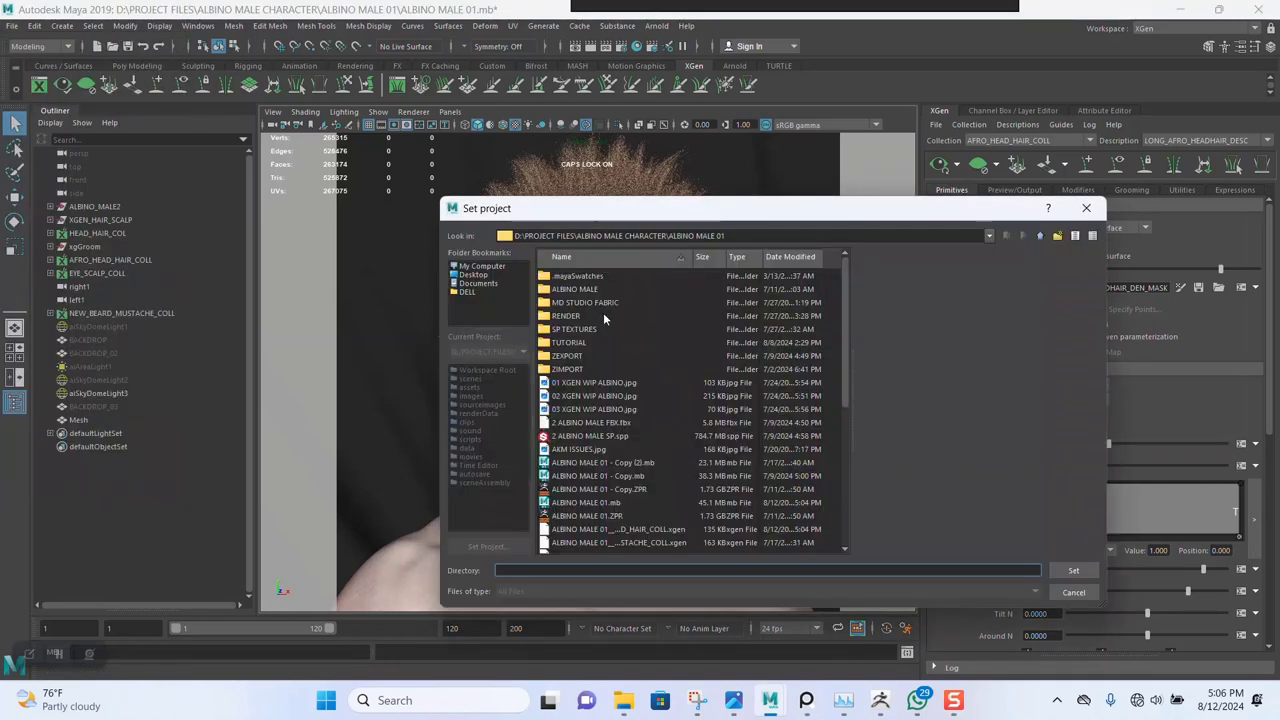
{"action": "left_click", "coordinate": [575, 289]}
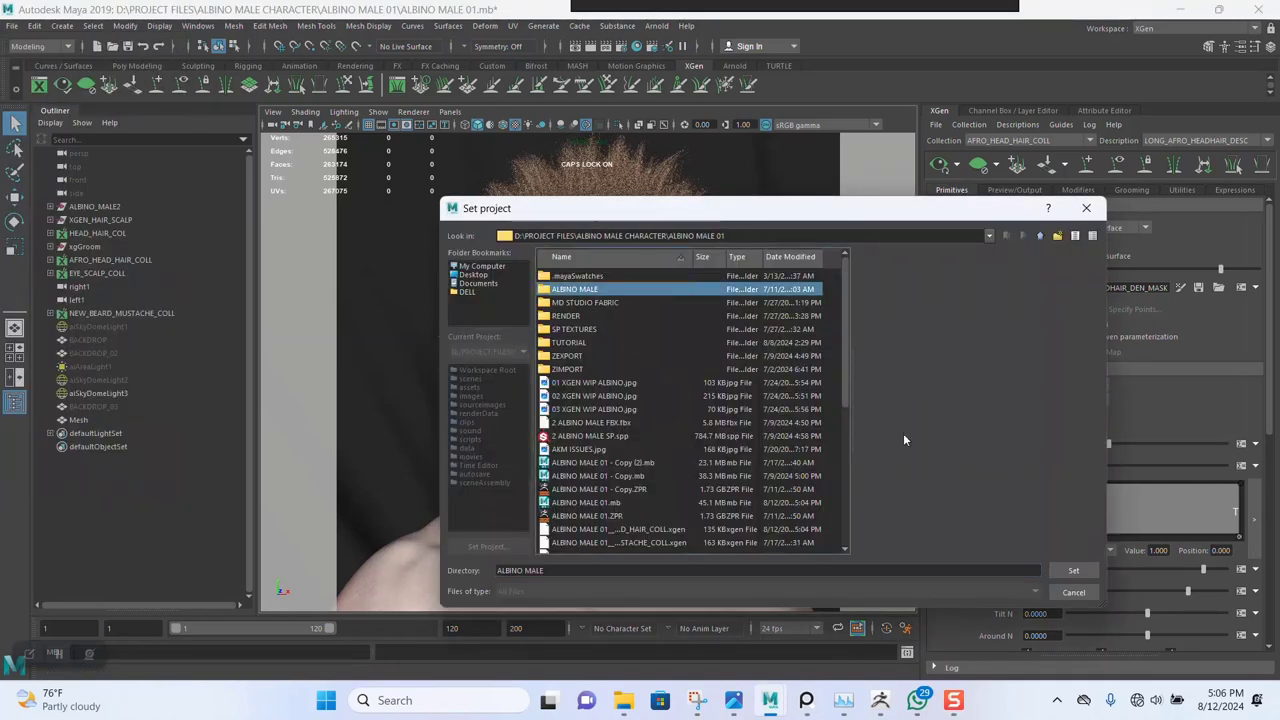
{"action": "left_click", "coordinate": [1074, 572]}
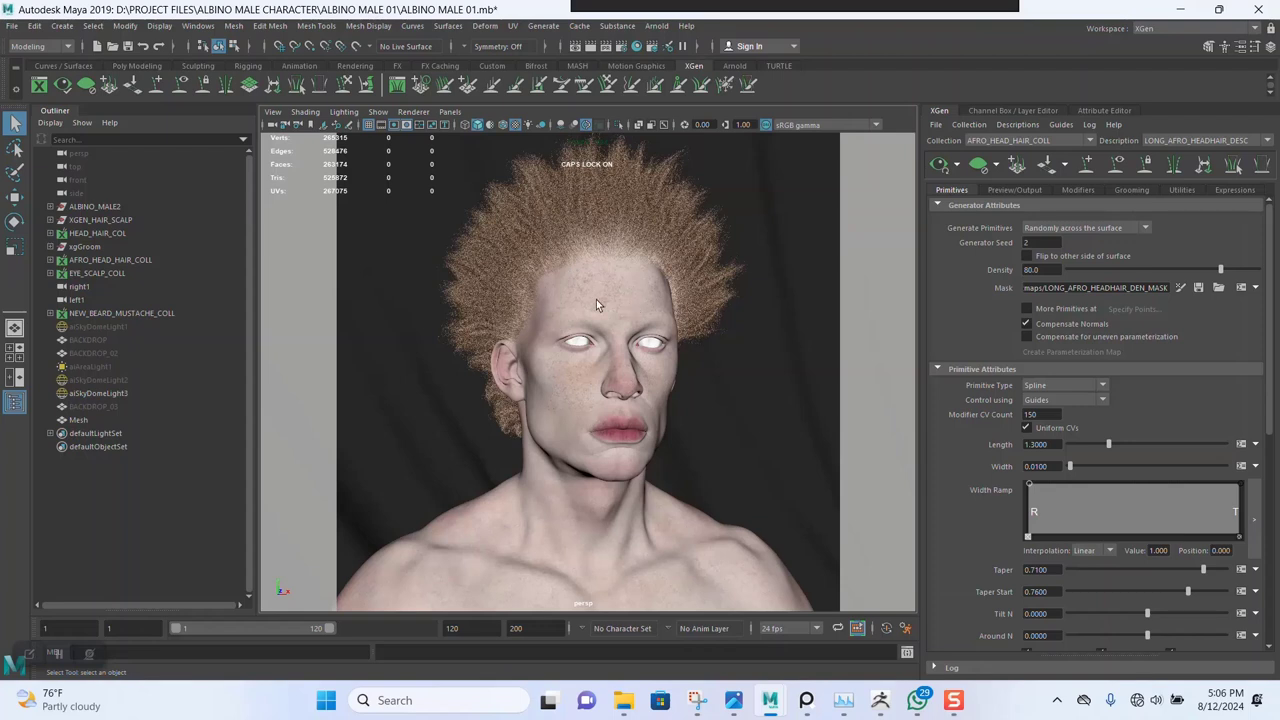
Clear the hair preview and browse HEAD_HAIR_COL, viewing CENTER_HEADHAIR_DESC
{"action": "left_click", "coordinate": [978, 166]}
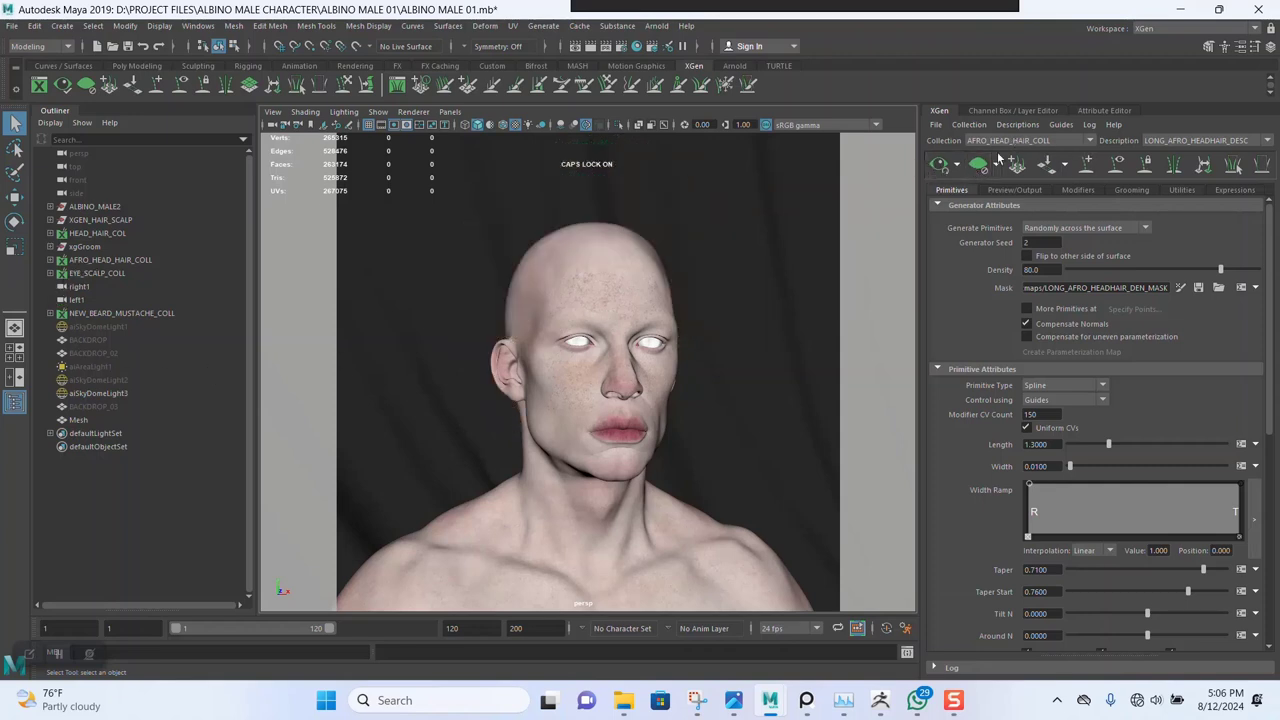
{"action": "left_click", "coordinate": [1024, 141]}
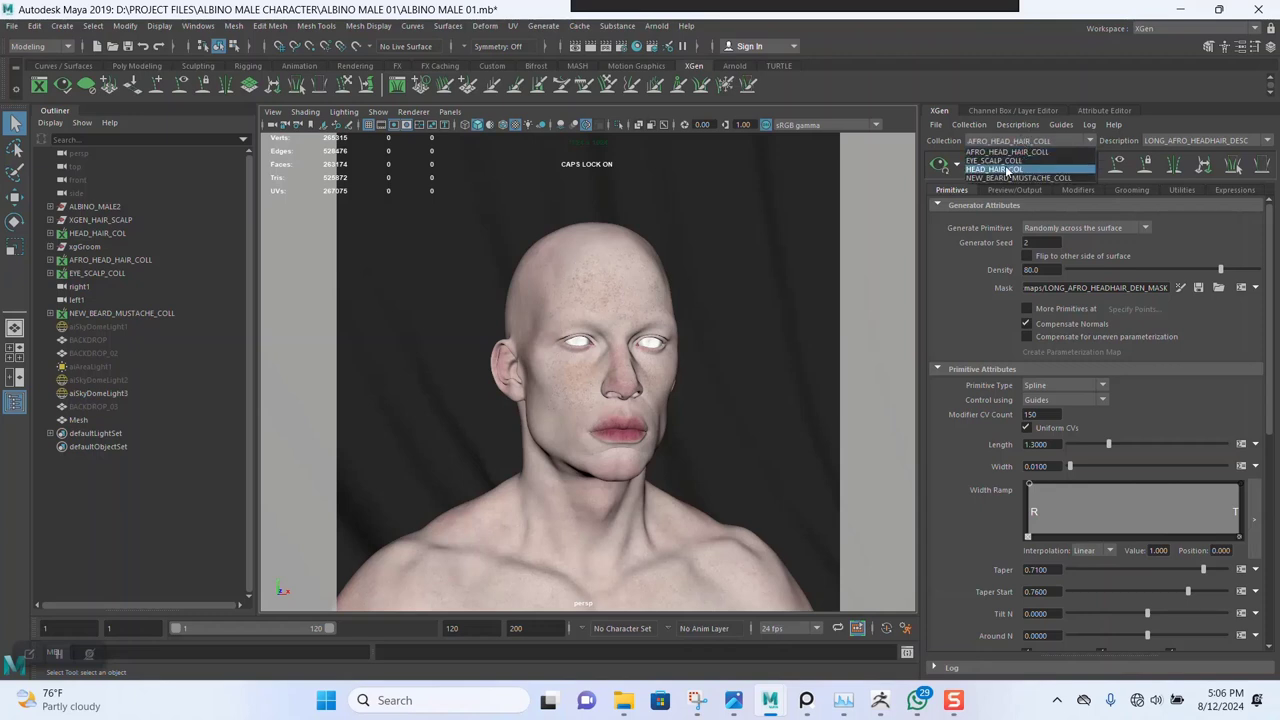
{"action": "left_click", "coordinate": [1005, 169]}
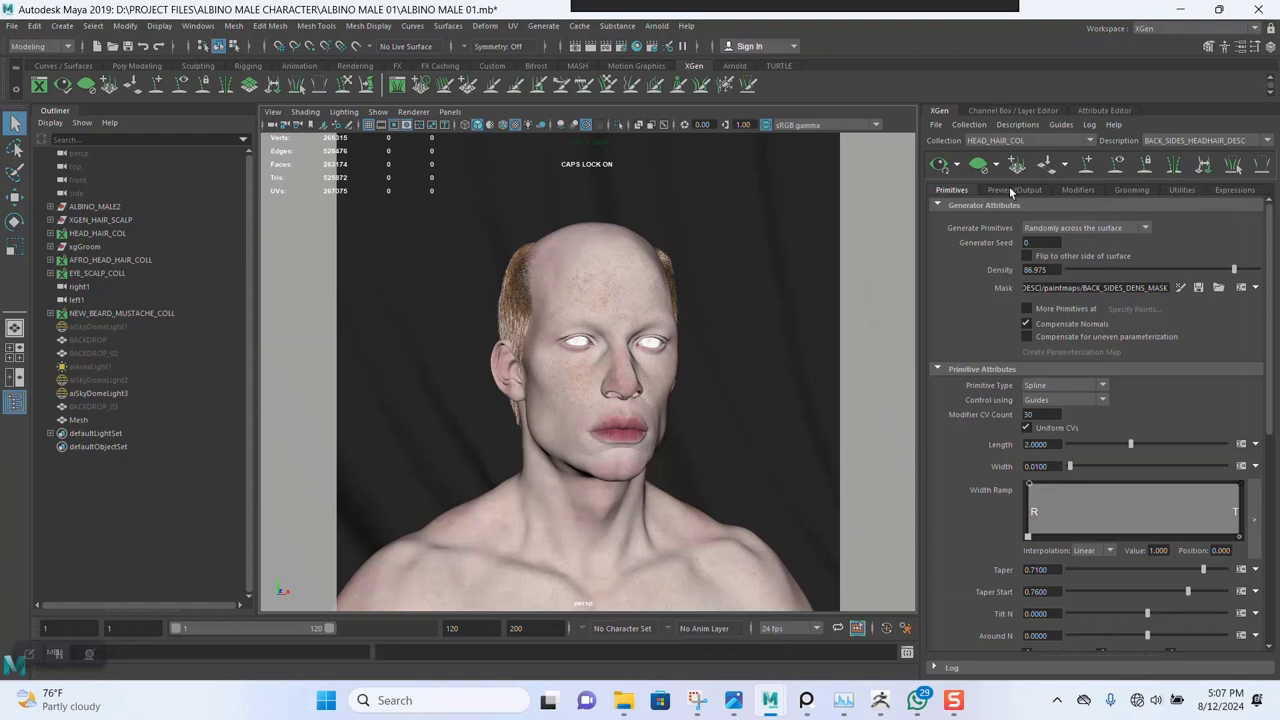
{"action": "left_click", "coordinate": [1004, 141]}
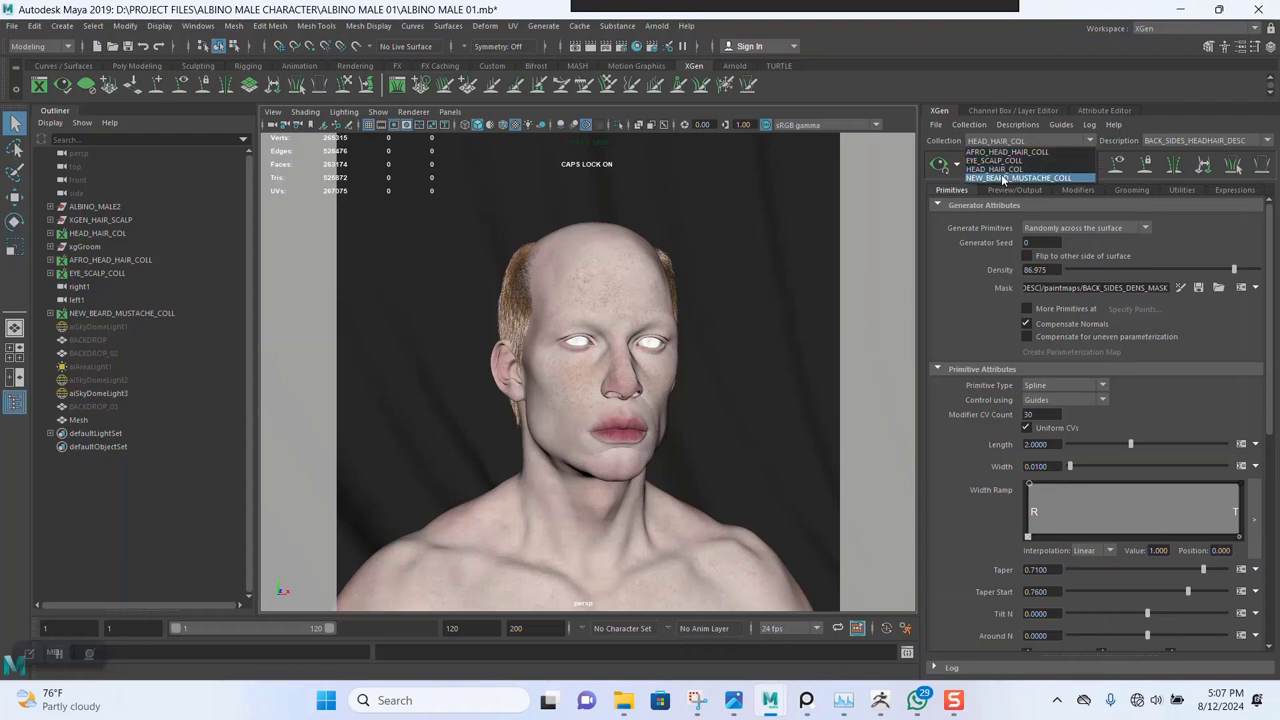
{"action": "left_click", "coordinate": [1177, 146]}
{"action": "left_click", "coordinate": [1177, 164]}
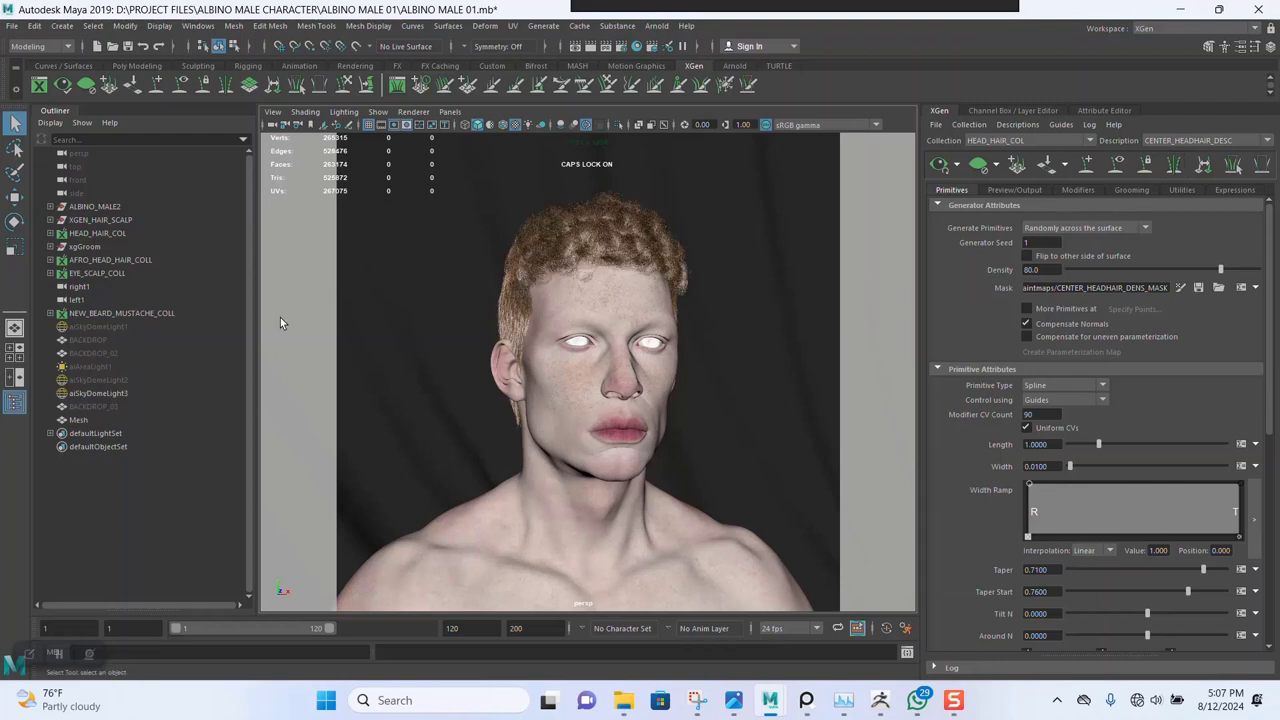
Inspect EYE_SCALP_COLL's EYE_LASHES_DESC, then return to the HEAD_HAIR_COL collection
{"action": "left_click", "coordinate": [1000, 144]}
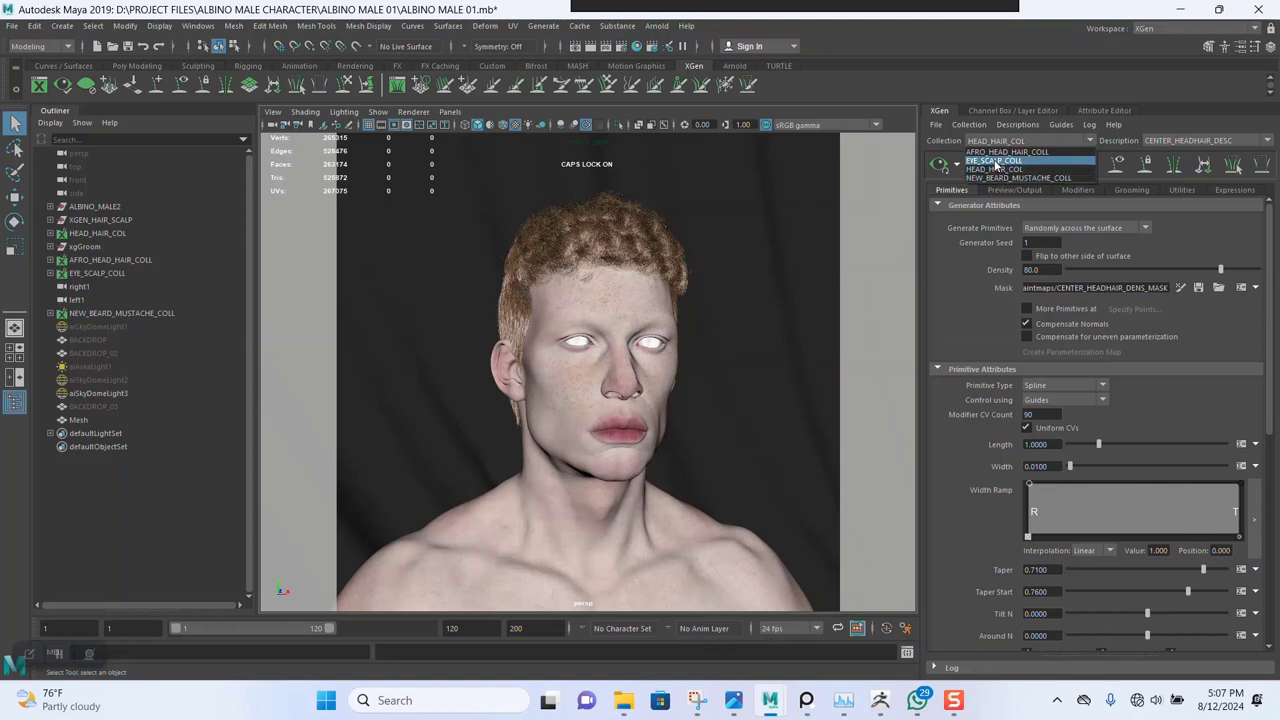
{"action": "left_click", "coordinate": [994, 161]}
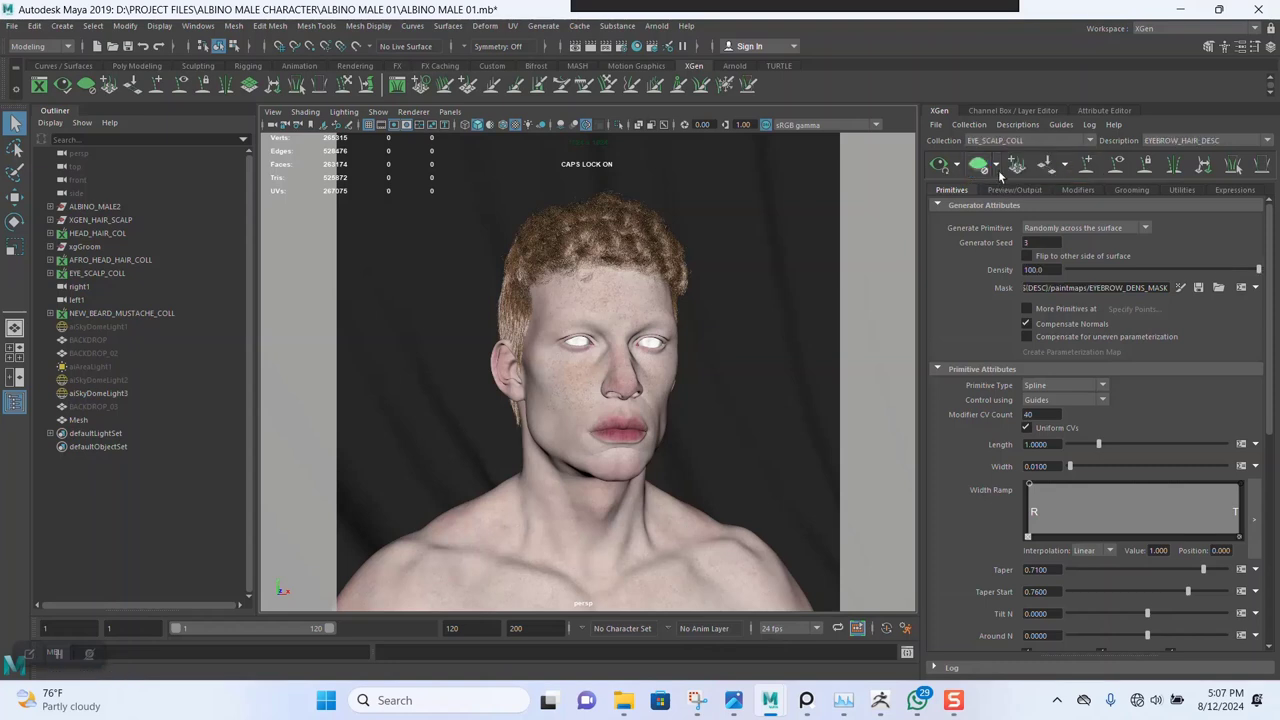
{"action": "left_click", "coordinate": [1213, 140]}
{"action": "left_click", "coordinate": [1185, 160]}
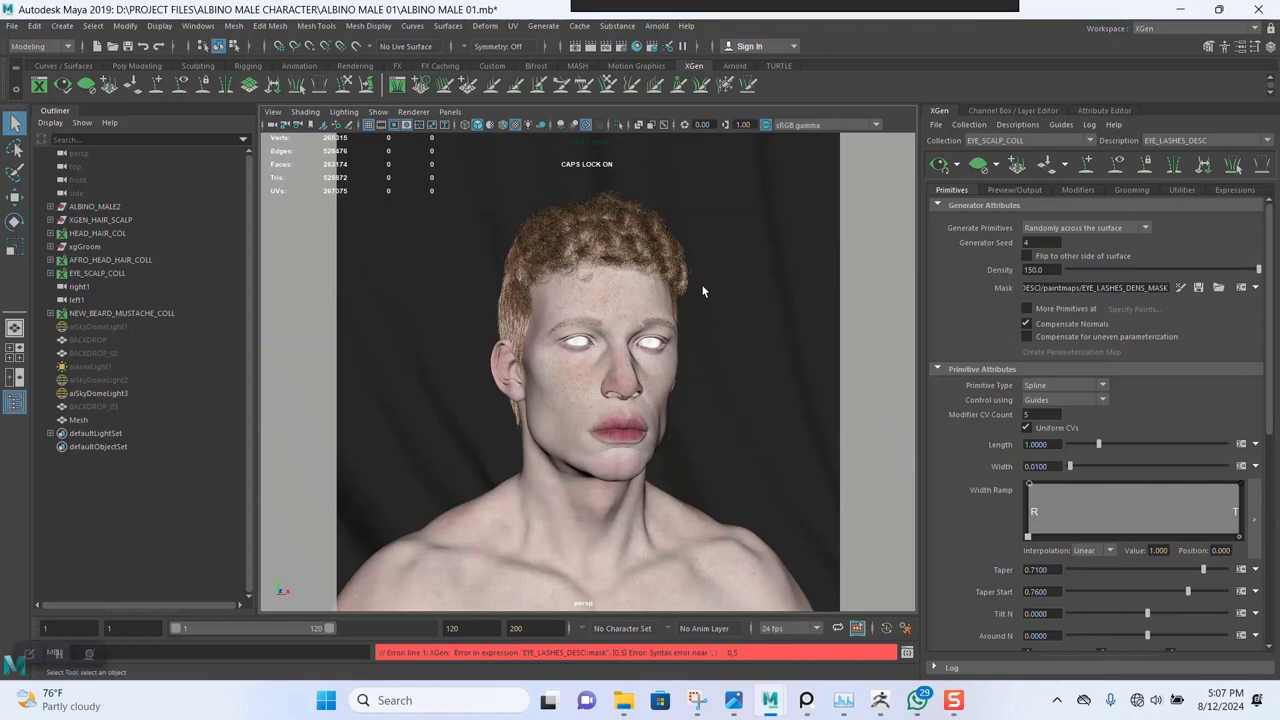
{"action": "scroll", "coordinate": [588, 363], "scroll_direction": "down", "scroll_amount": 10}
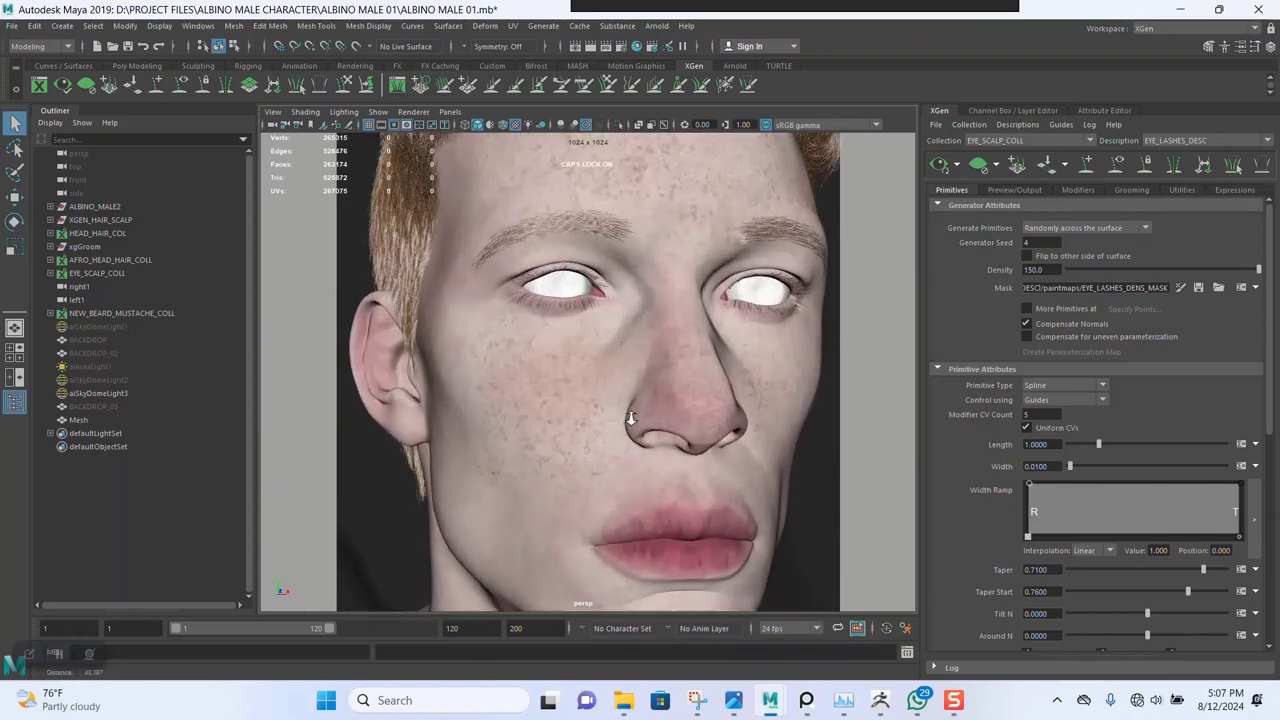
{"action": "scroll", "coordinate": [578, 213], "scroll_direction": "up", "scroll_amount": 8}
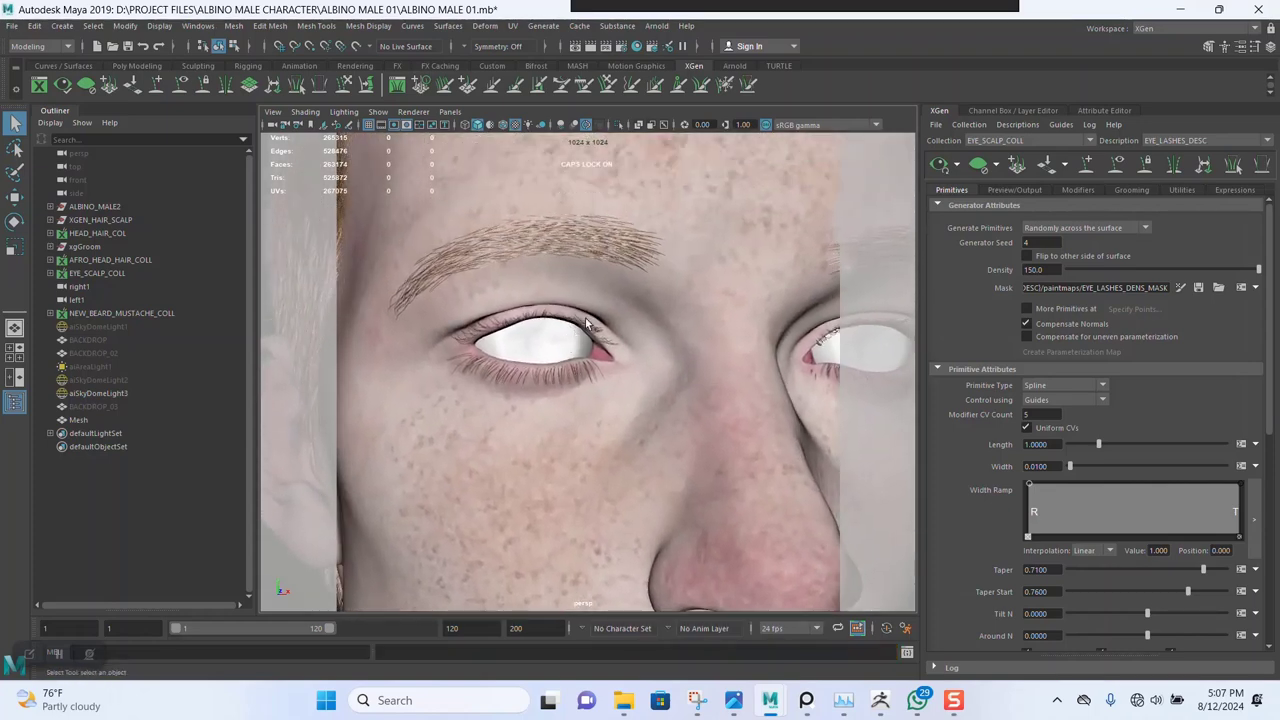
{"action": "scroll", "coordinate": [578, 355], "scroll_direction": "up", "scroll_amount": 4}
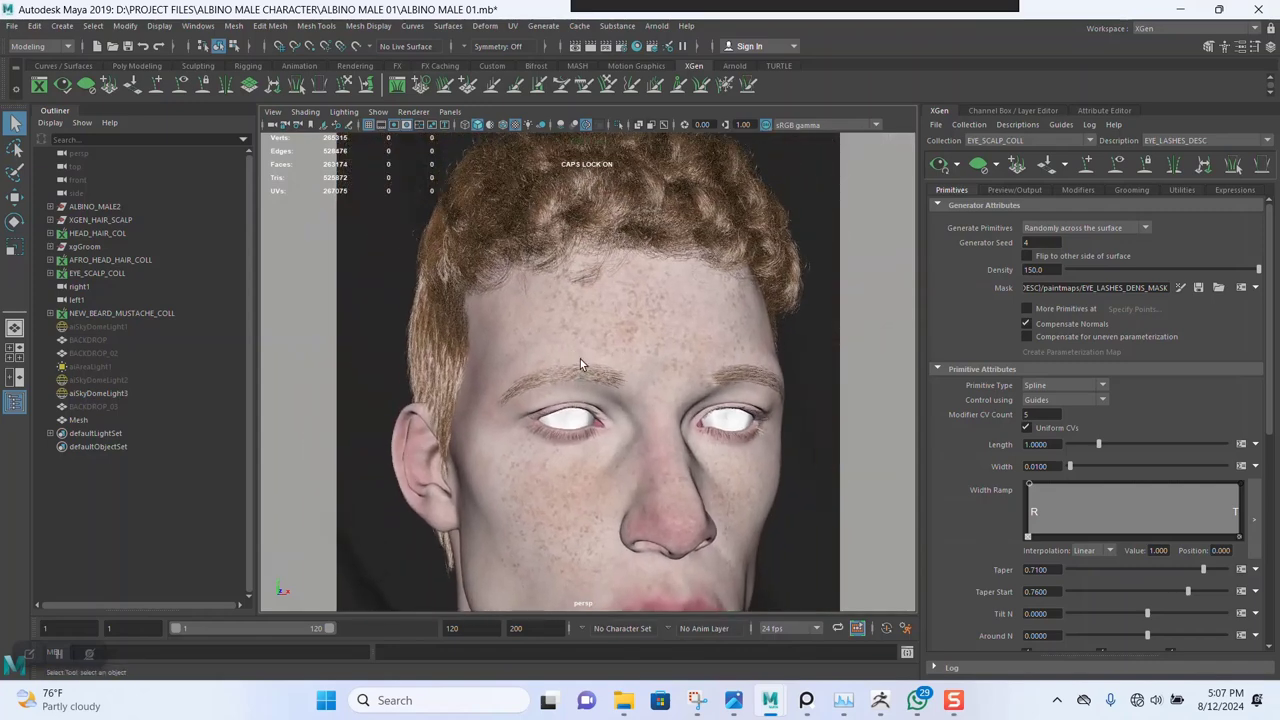
{"action": "left_click", "coordinate": [999, 141]}
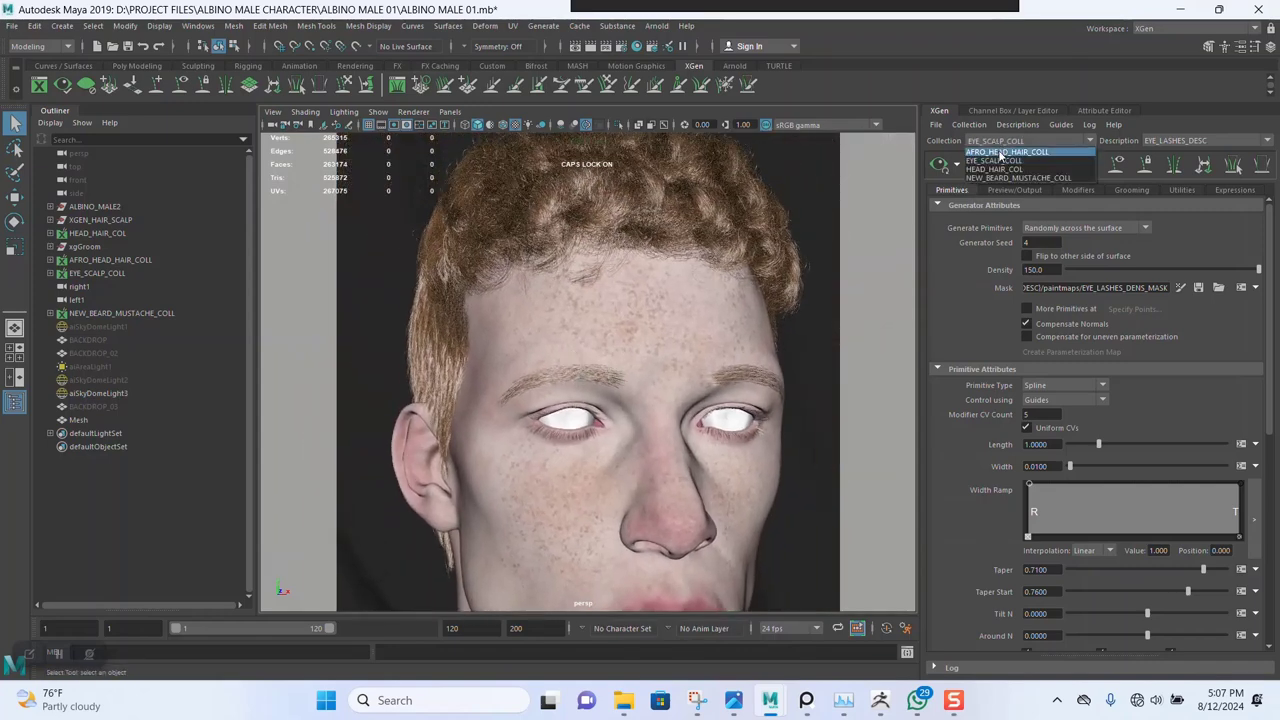
{"action": "left_click", "coordinate": [1004, 170]}
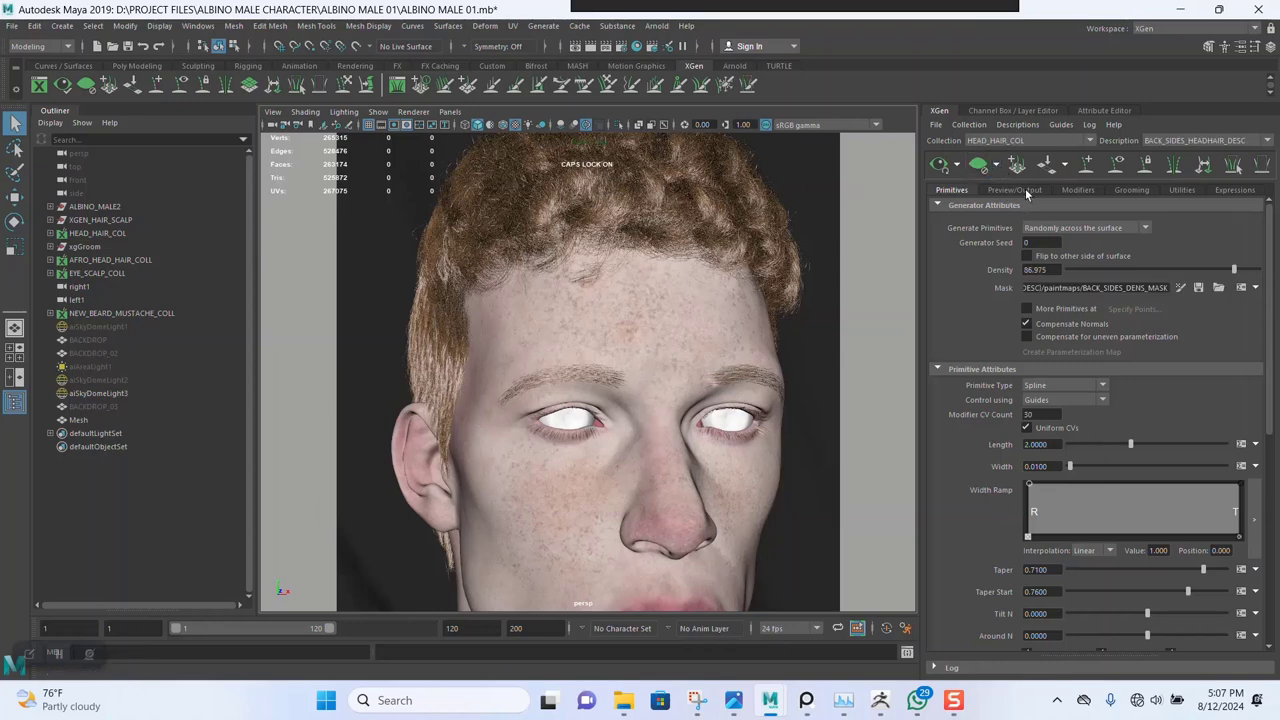
Set BACK_SIDES_HEADHAIR_DESC's renderer to Arnold, keeping Render operation and Ribbon curve mode
{"action": "left_click", "coordinate": [1016, 189]}
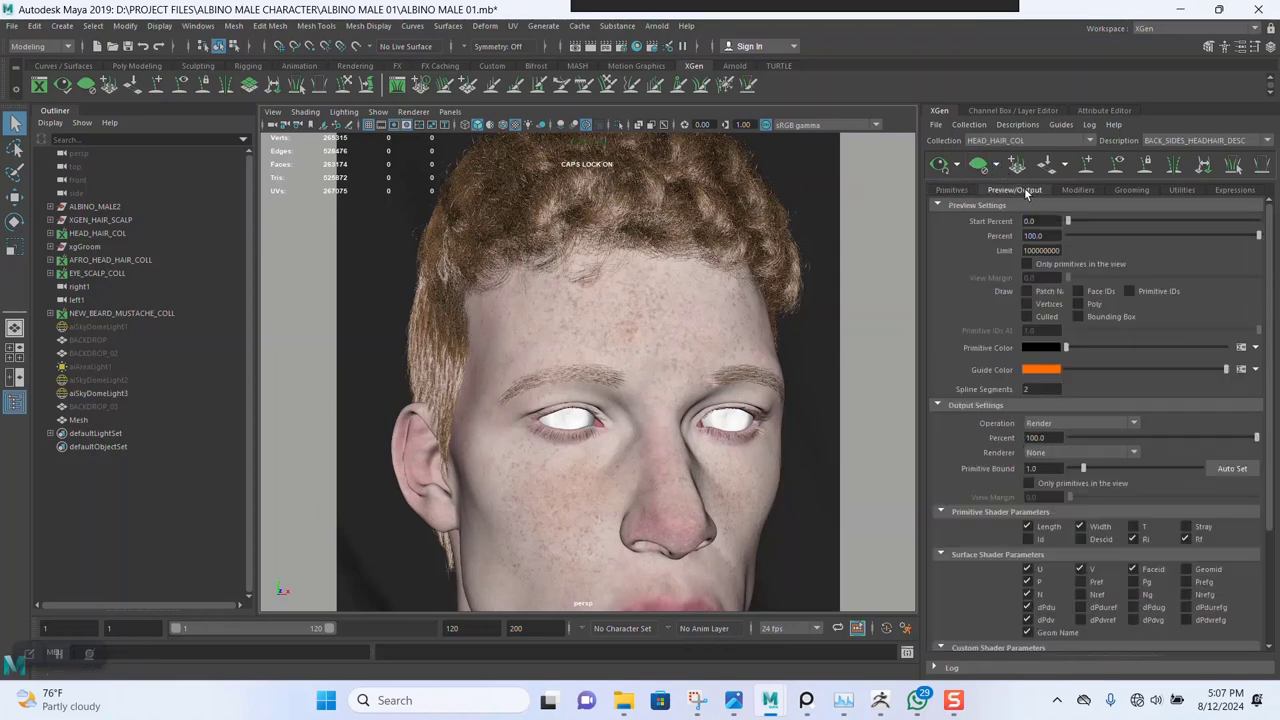
{"action": "left_click", "coordinate": [1054, 452]}
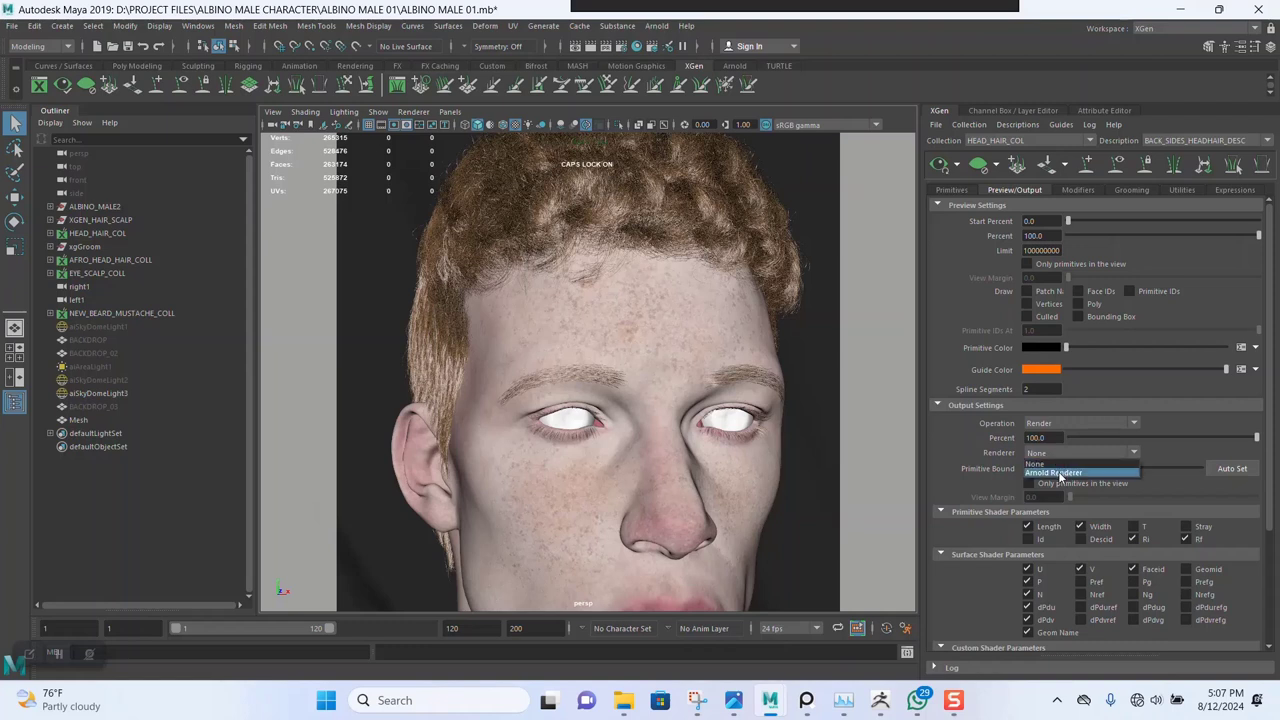
{"action": "left_click", "coordinate": [1059, 473]}
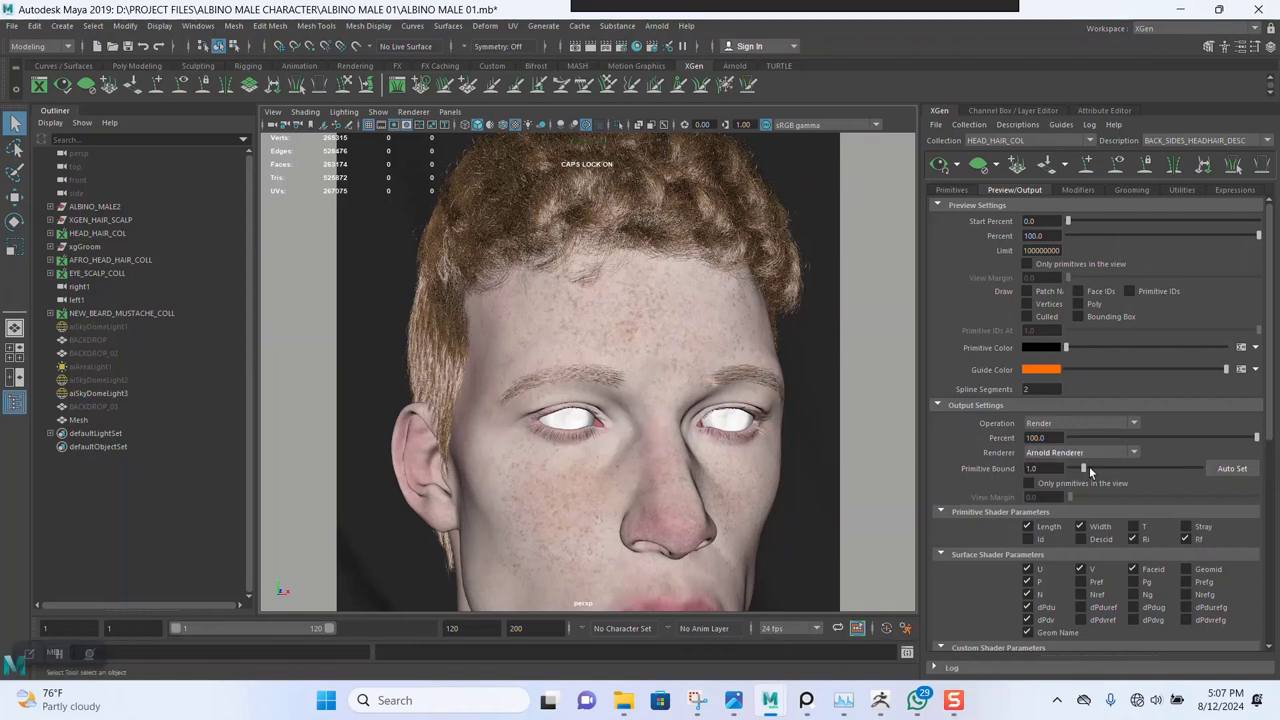
{"action": "left_click", "coordinate": [1094, 423]}
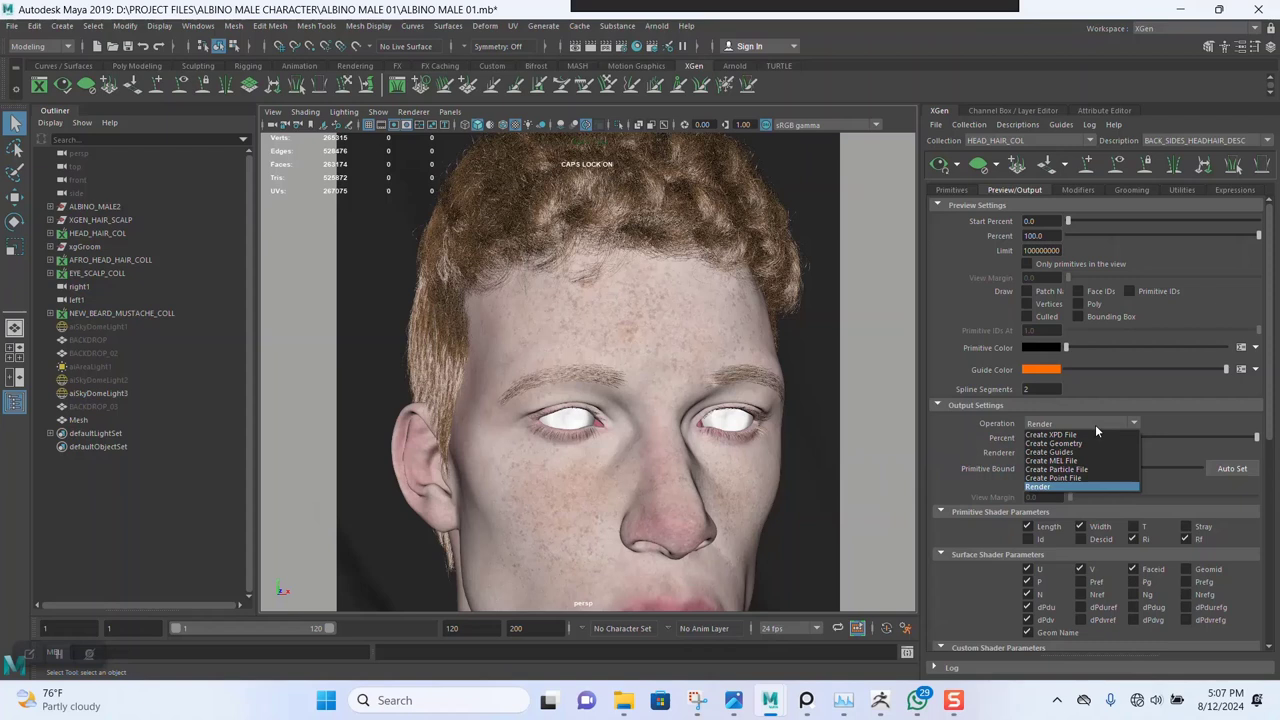
{"action": "left_click", "coordinate": [1166, 421]}
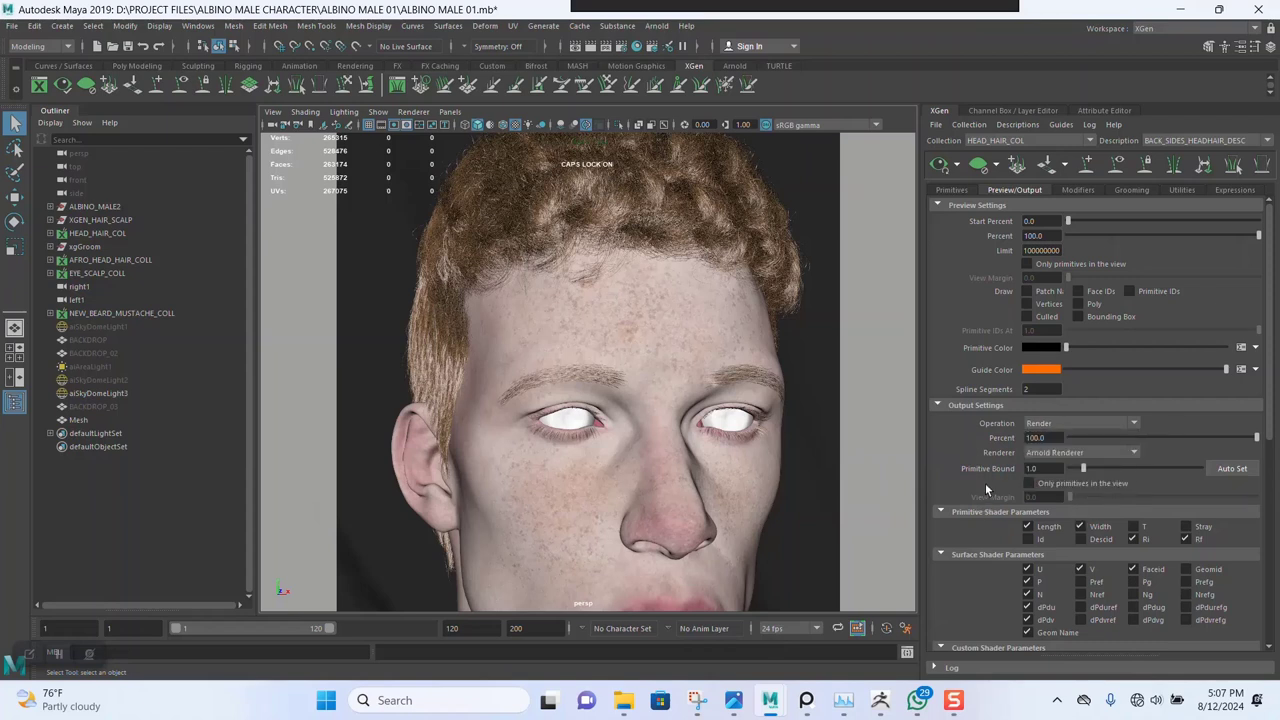
{"action": "scroll", "coordinate": [985, 488], "scroll_direction": "down", "scroll_amount": 5}
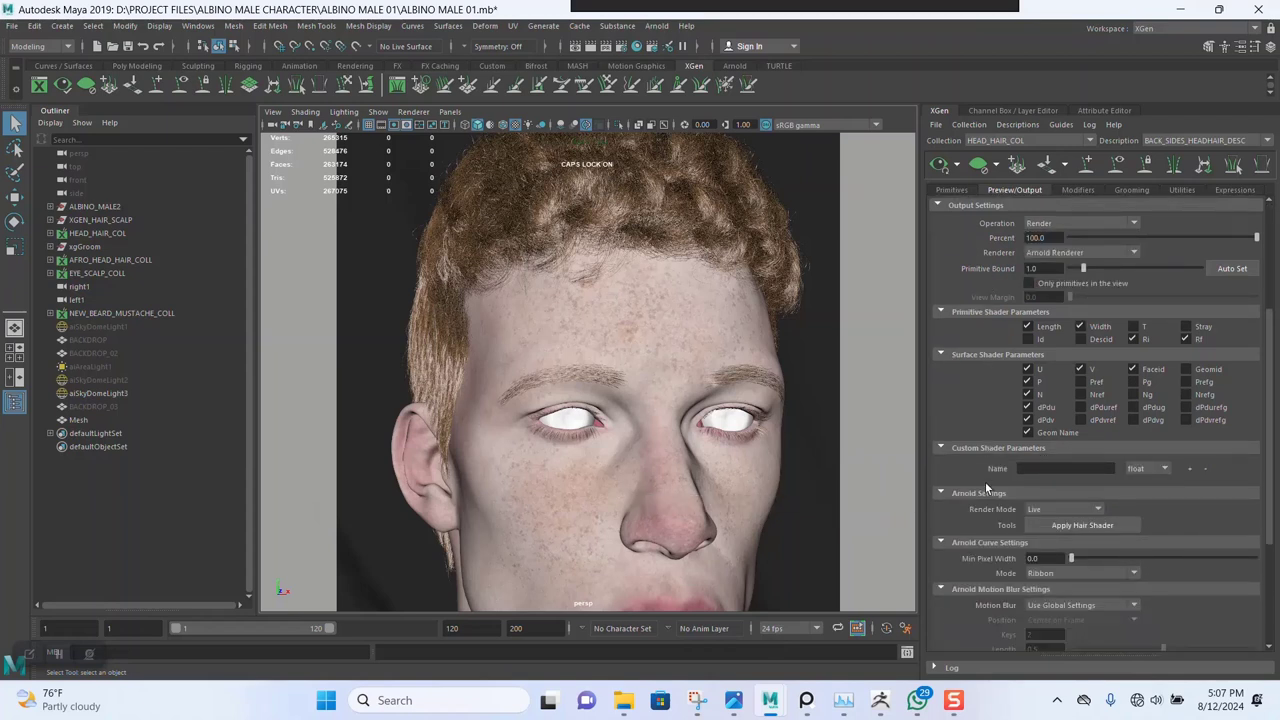
{"action": "scroll", "coordinate": [988, 486], "scroll_direction": "down", "scroll_amount": 4}
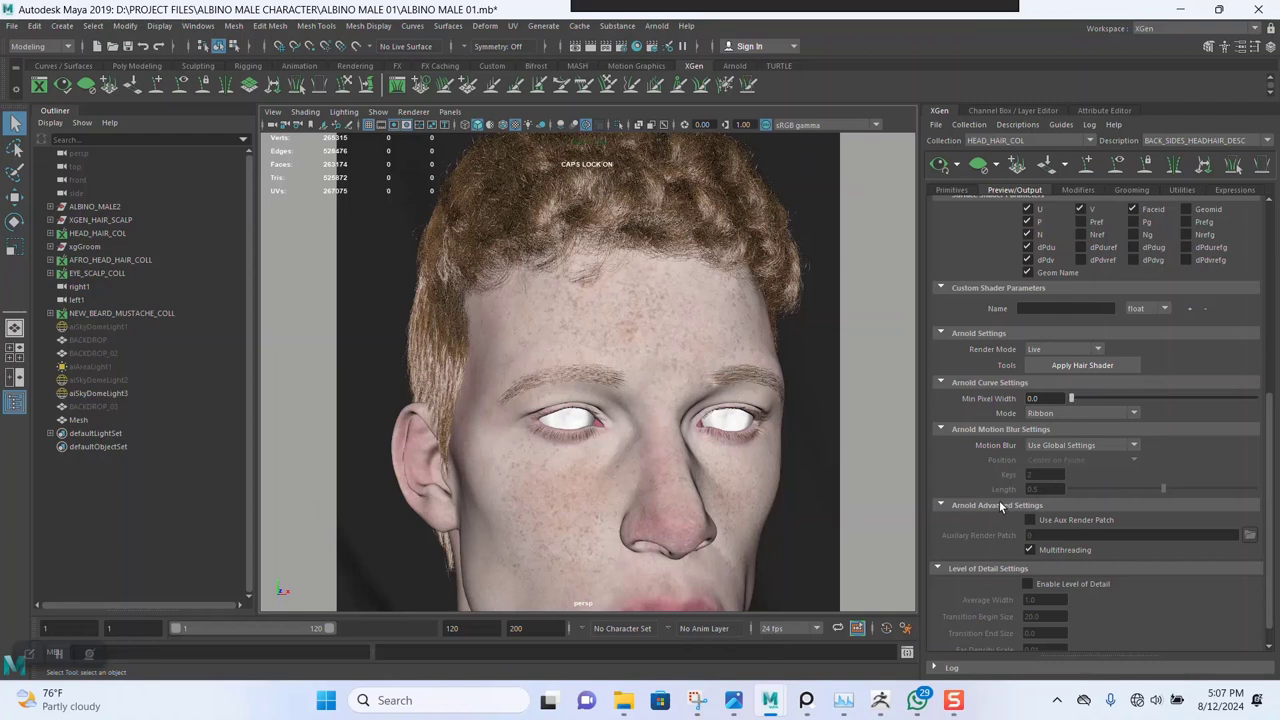
{"action": "scroll", "coordinate": [1001, 505], "scroll_direction": "up", "scroll_amount": 7}
{"action": "scroll", "coordinate": [1001, 507], "scroll_direction": "up", "scroll_amount": 2}
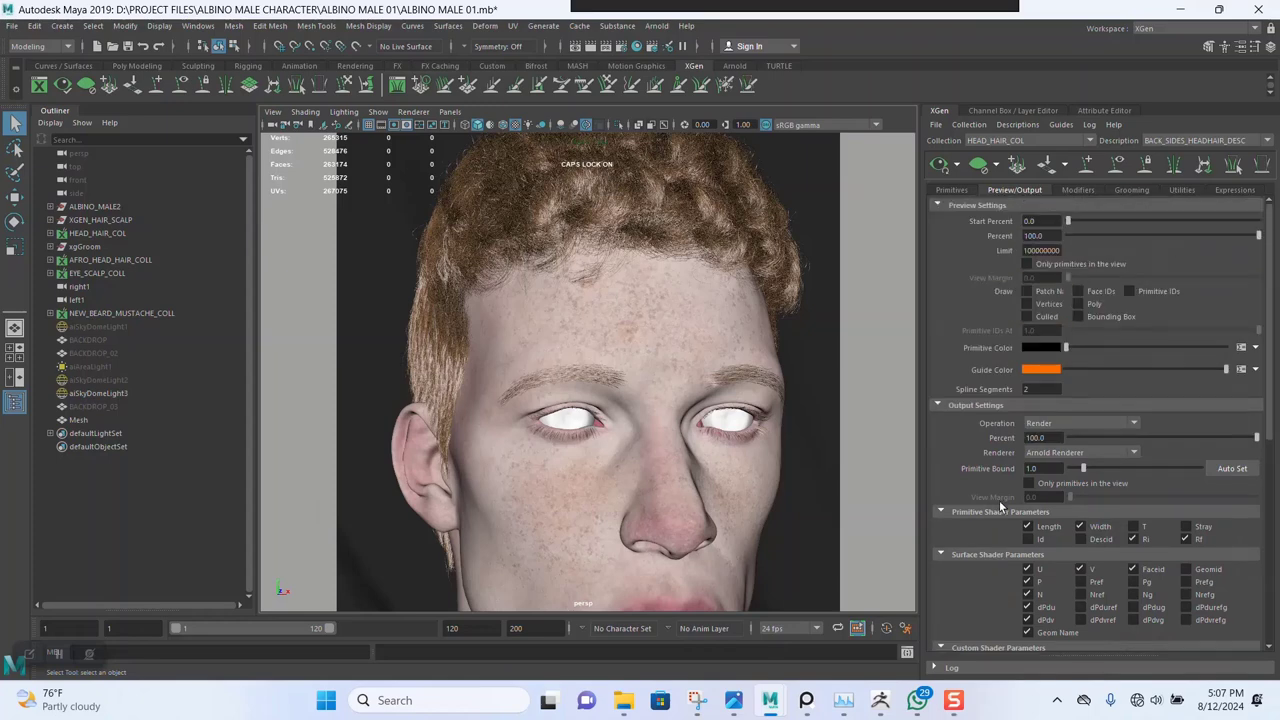
{"action": "scroll", "coordinate": [1000, 507], "scroll_direction": "down", "scroll_amount": 7}
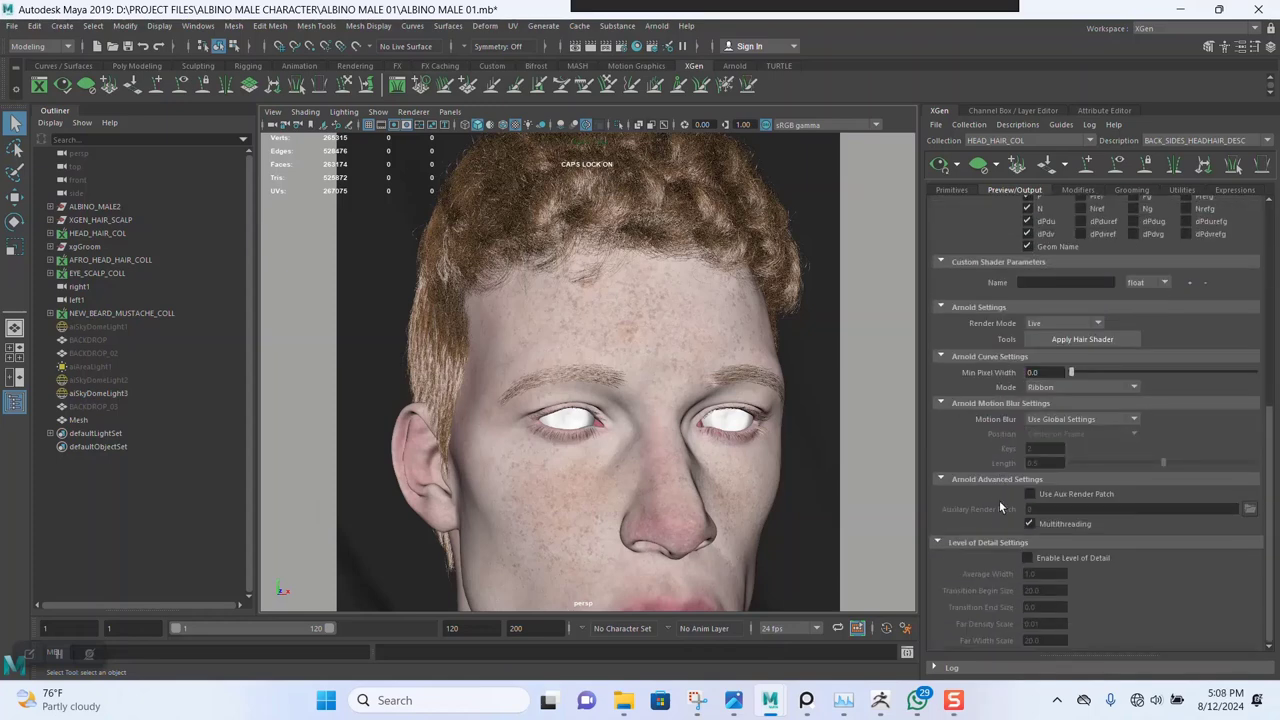
{"action": "left_click", "coordinate": [1116, 387]}
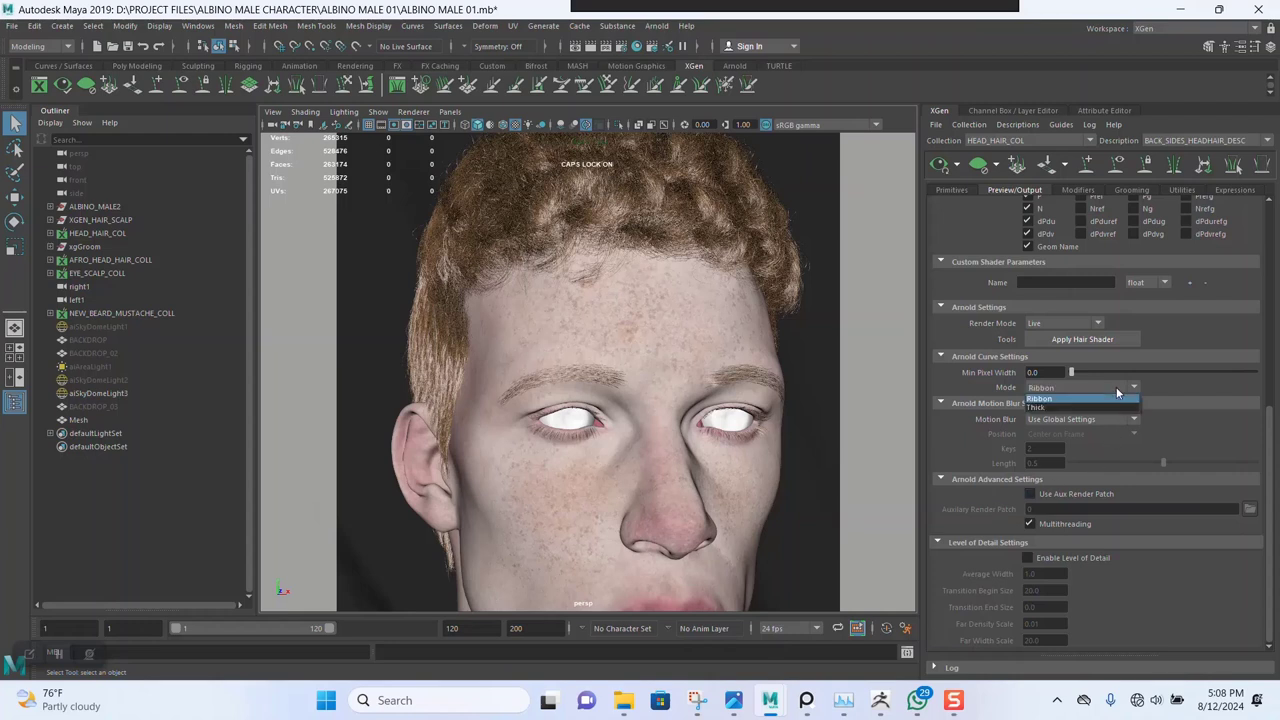
{"action": "left_click", "coordinate": [1169, 381]}
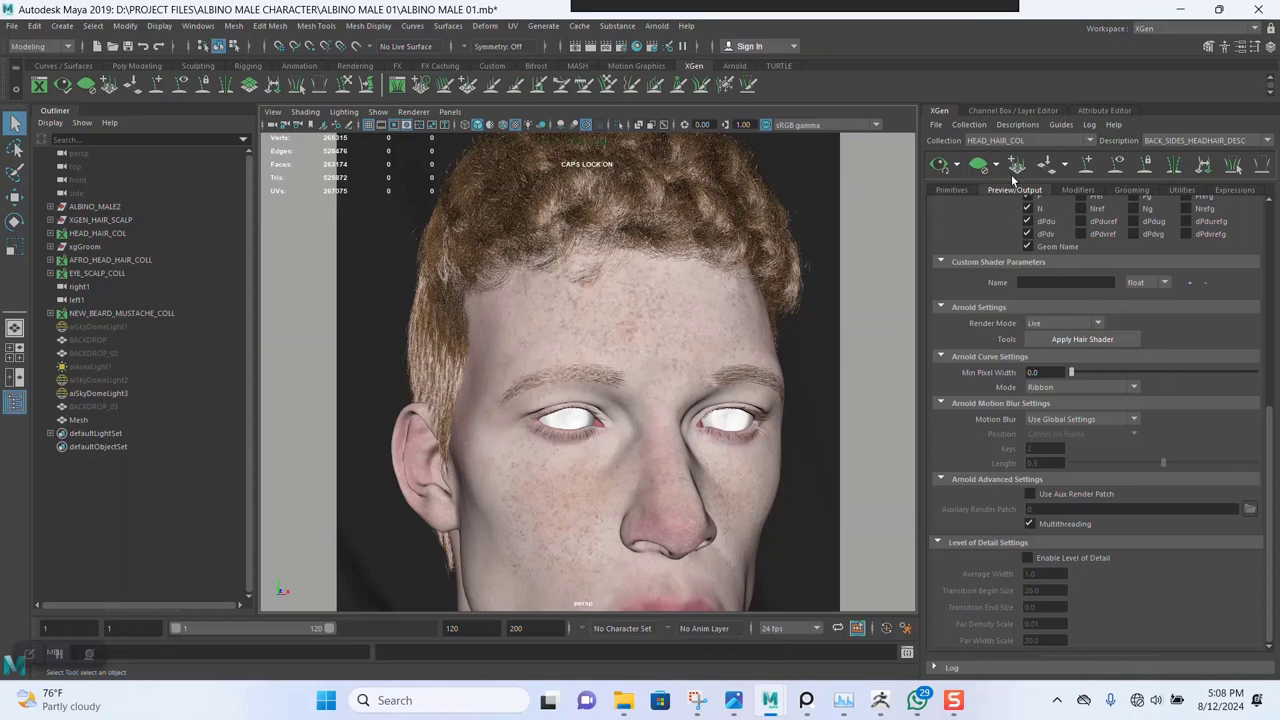
{"action": "scroll", "coordinate": [990, 288], "scroll_direction": "up", "scroll_amount": 6}
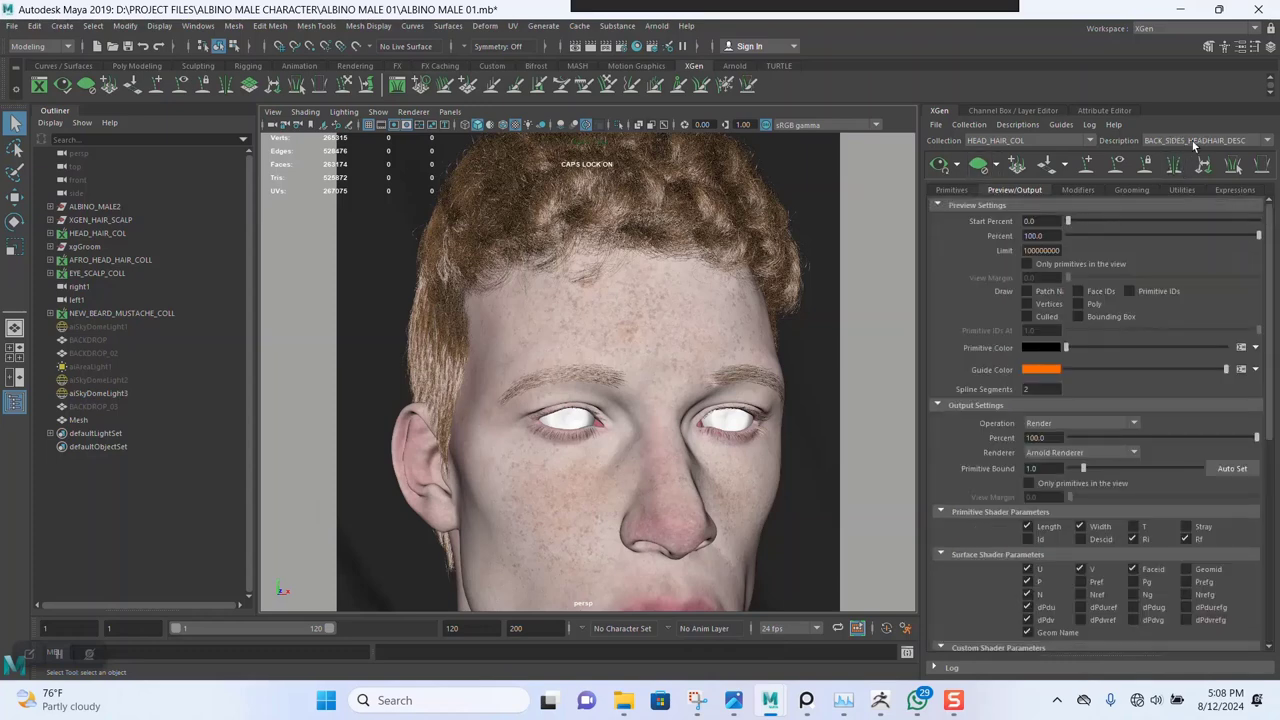
Set CENTER_HEADHAIR_DESC's output renderer to Arnold Renderer
{"action": "left_click", "coordinate": [1203, 139]}
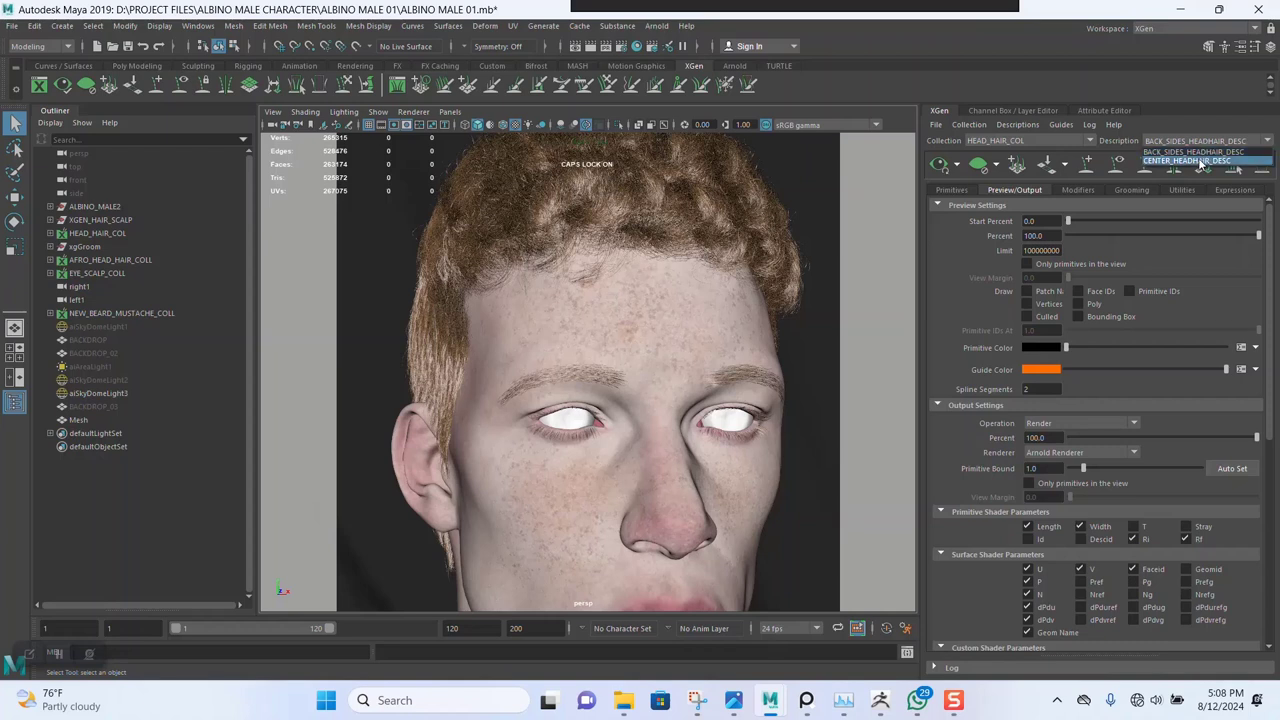
{"action": "left_click", "coordinate": [1203, 163]}
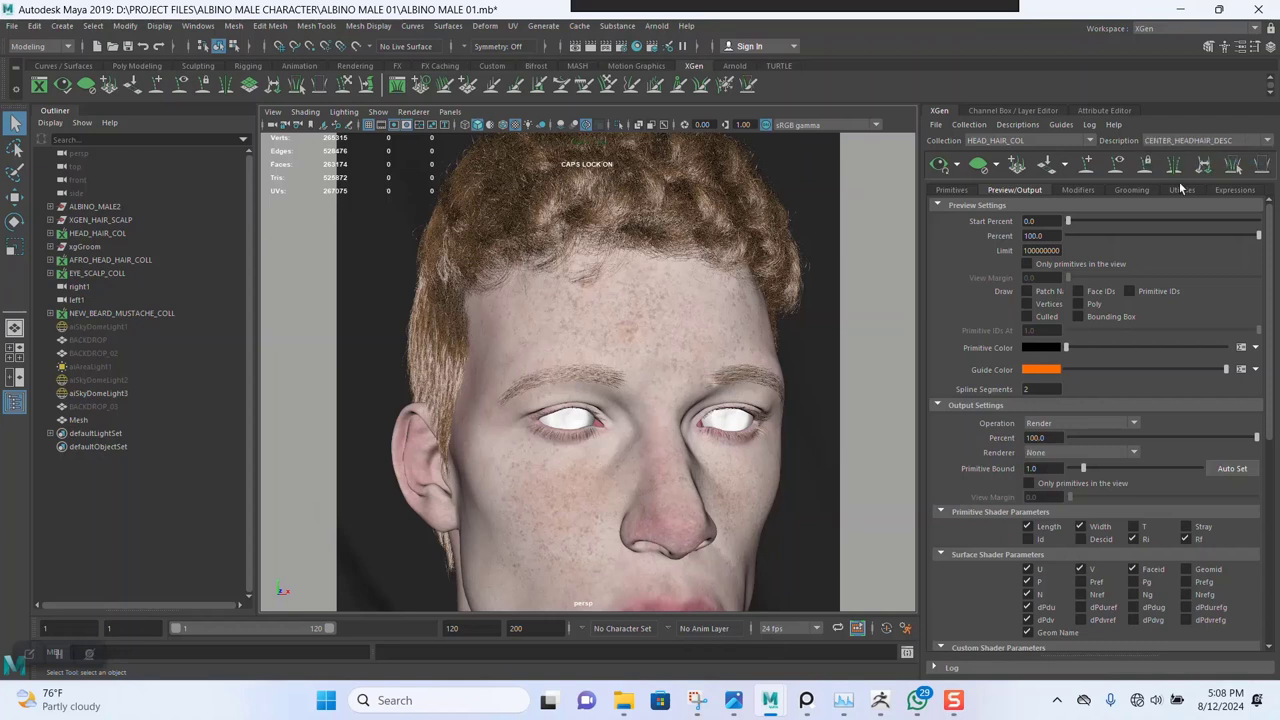
{"action": "left_click", "coordinate": [1068, 452]}
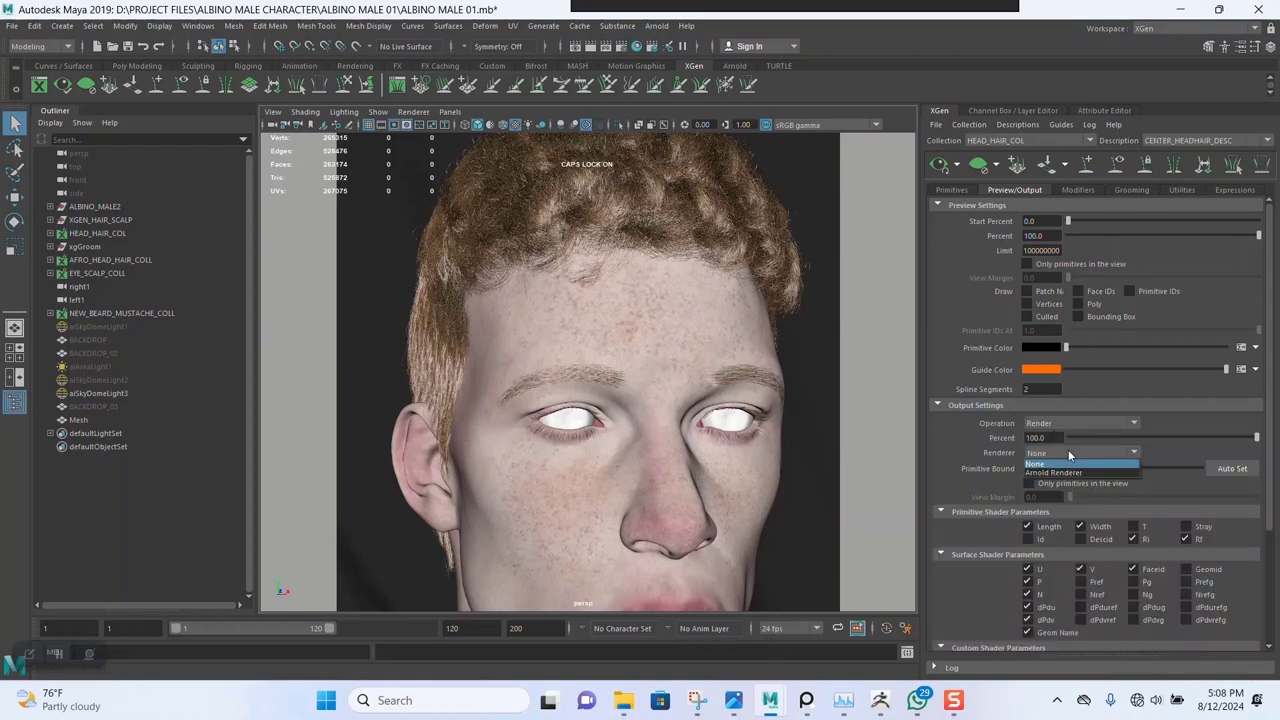
{"action": "left_click", "coordinate": [1057, 468]}
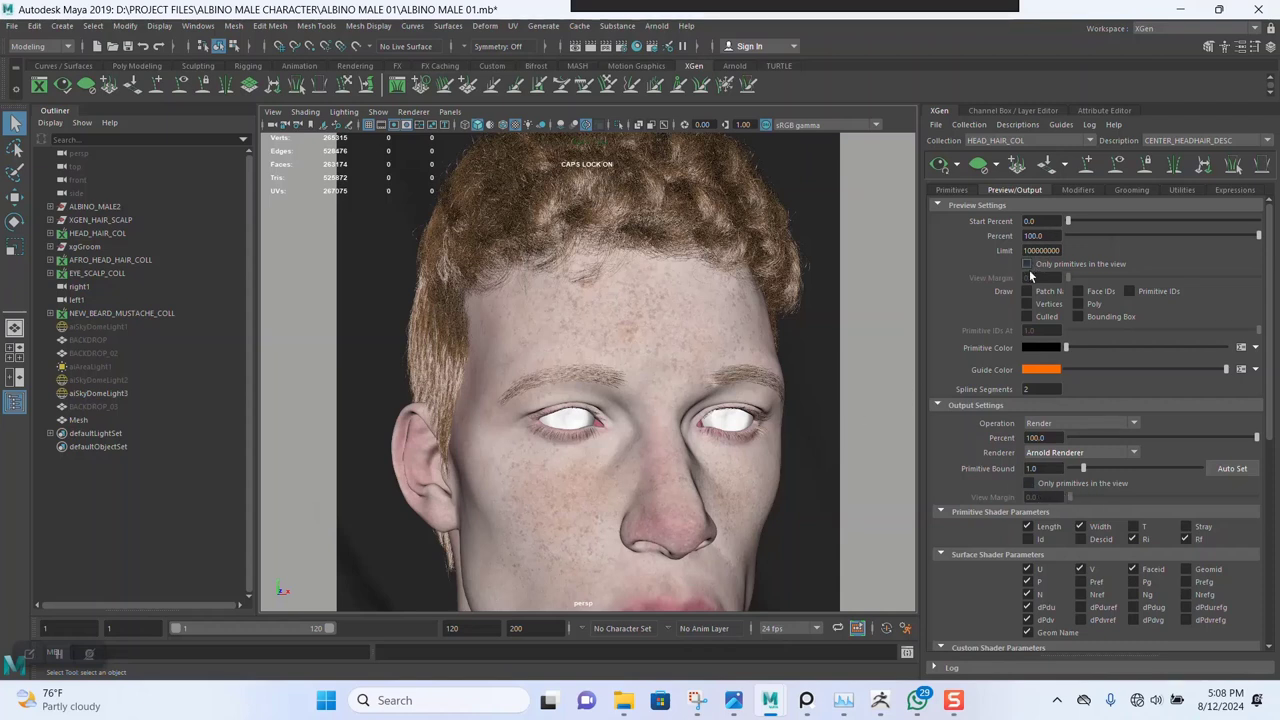
Set the EYE_SCALP_COLL eyebrow and EYE_LASHES_DESC renderers to Arnold Renderer
{"action": "left_click", "coordinate": [1016, 140]}
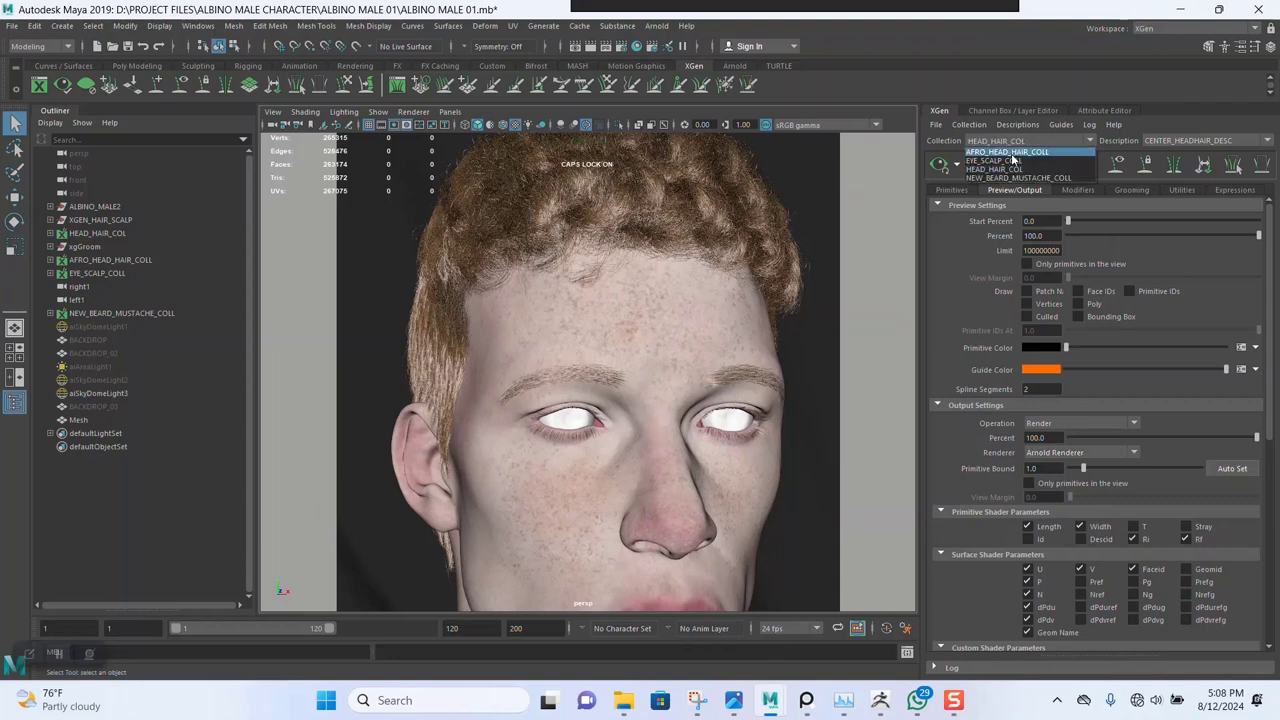
{"action": "left_click", "coordinate": [1013, 160]}
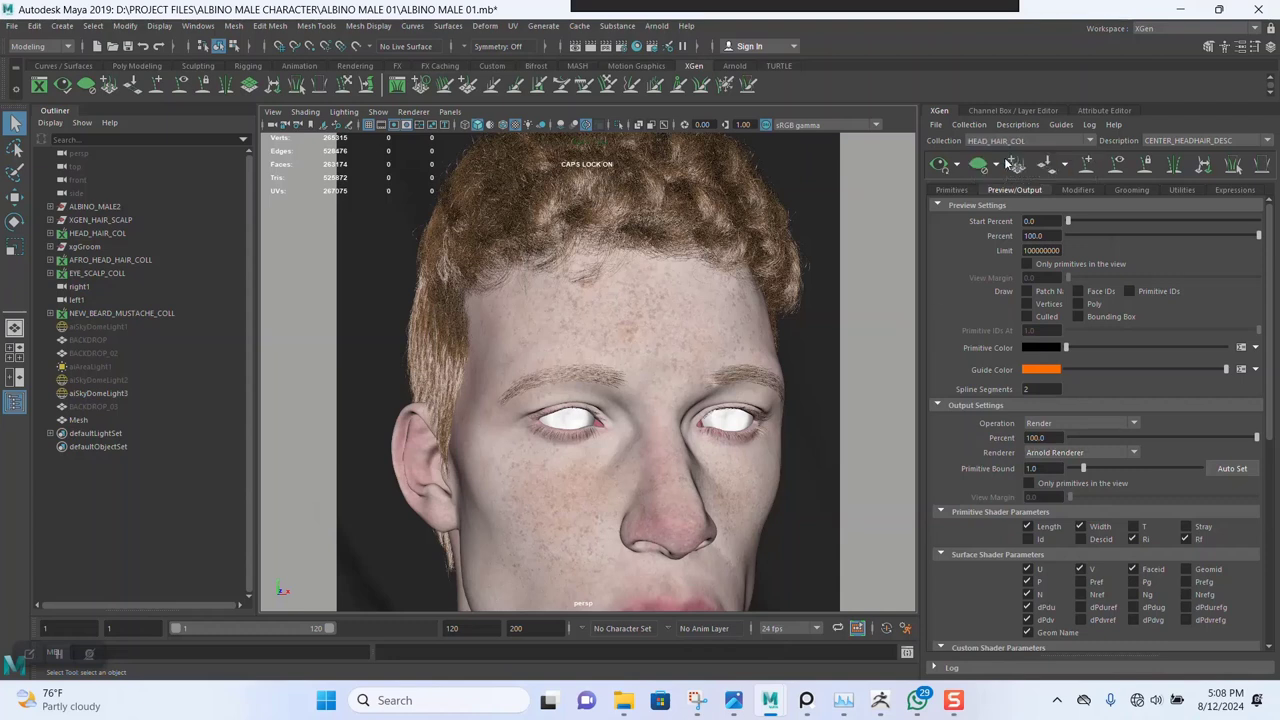
{"action": "left_click", "coordinate": [1043, 453]}
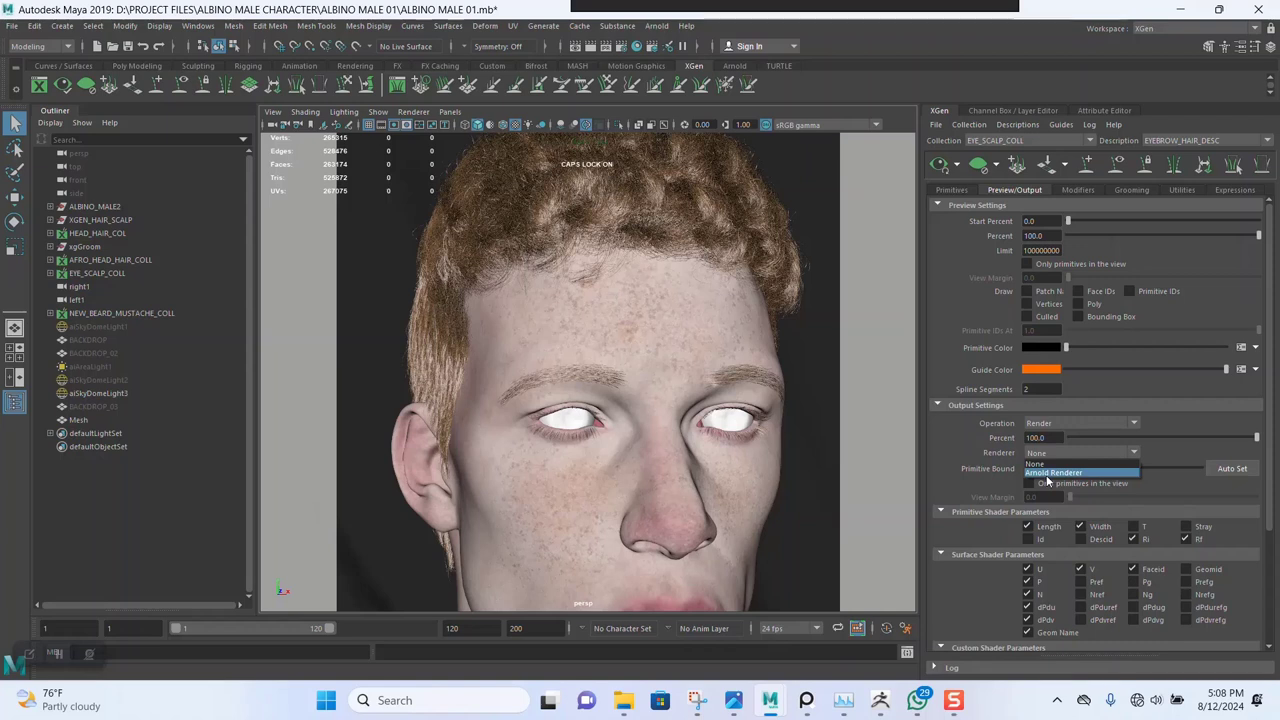
{"action": "left_click", "coordinate": [1050, 473]}
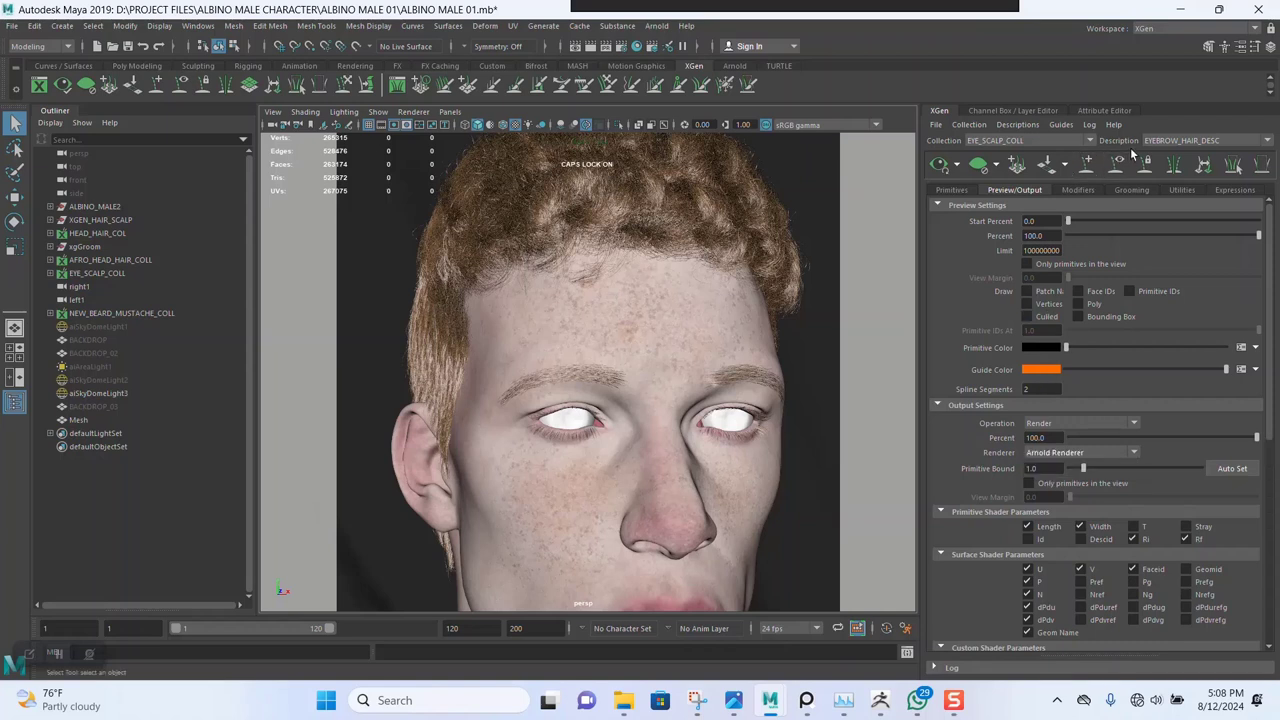
{"action": "left_click", "coordinate": [1184, 141]}
{"action": "left_click", "coordinate": [1178, 164]}
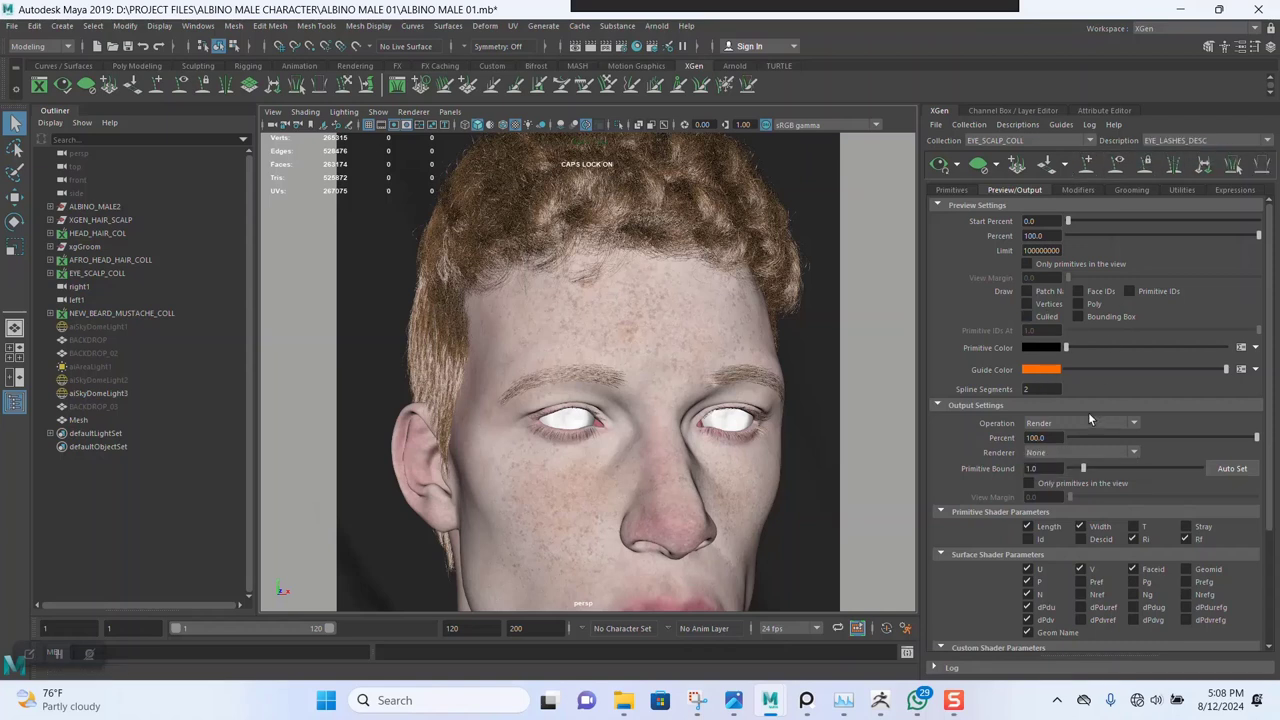
{"action": "left_click", "coordinate": [1077, 453]}
{"action": "left_click", "coordinate": [1060, 472]}
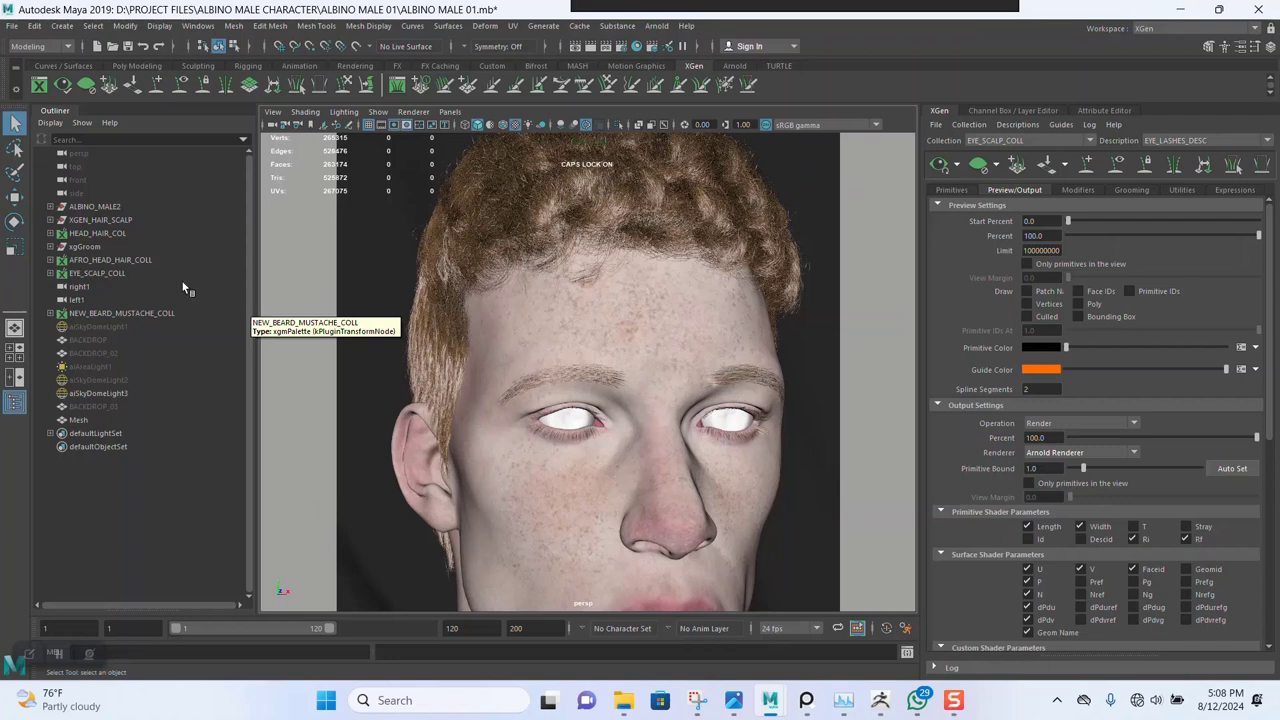
Select BACK_SIDES_HEADHAIR_DESC and CENTER_HEADHAIR_DESC under HEAD_HAIR_COL and view the curly hair from above
{"action": "left_click", "coordinate": [50, 233]}
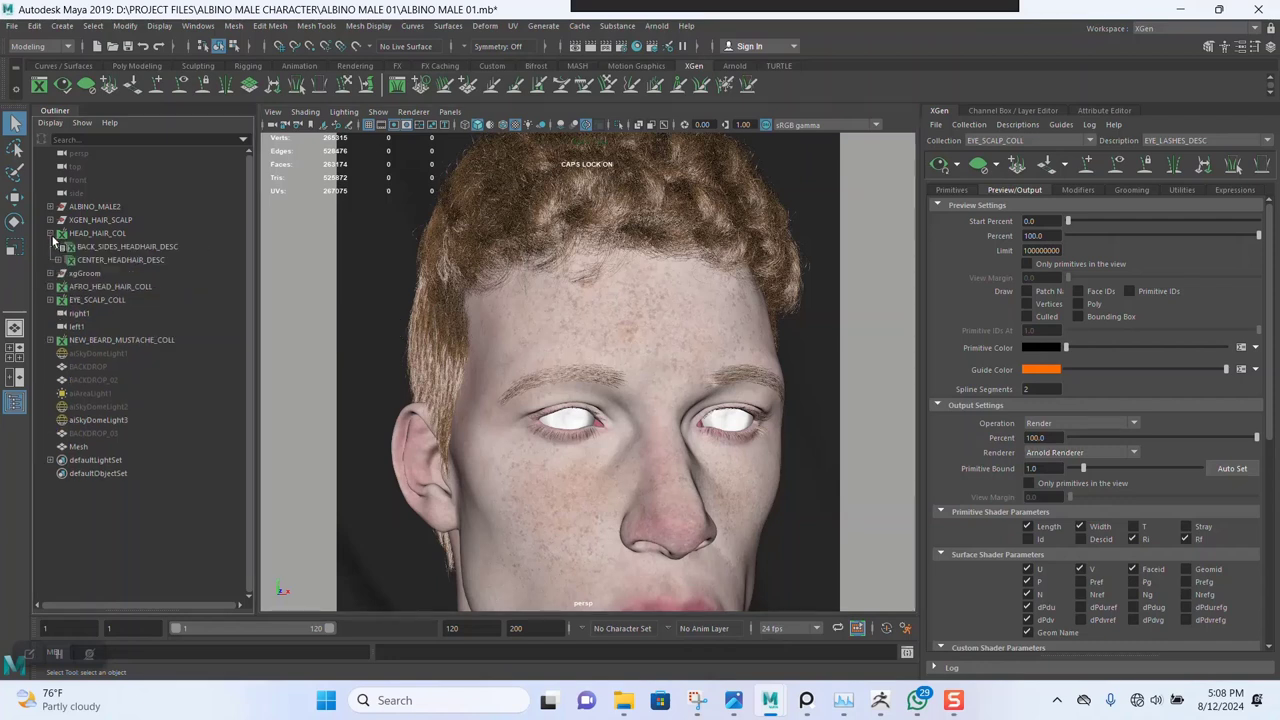
{"action": "left_click", "coordinate": [129, 246]}
{"action": "left_click", "coordinate": [129, 258], "text": "shift"}
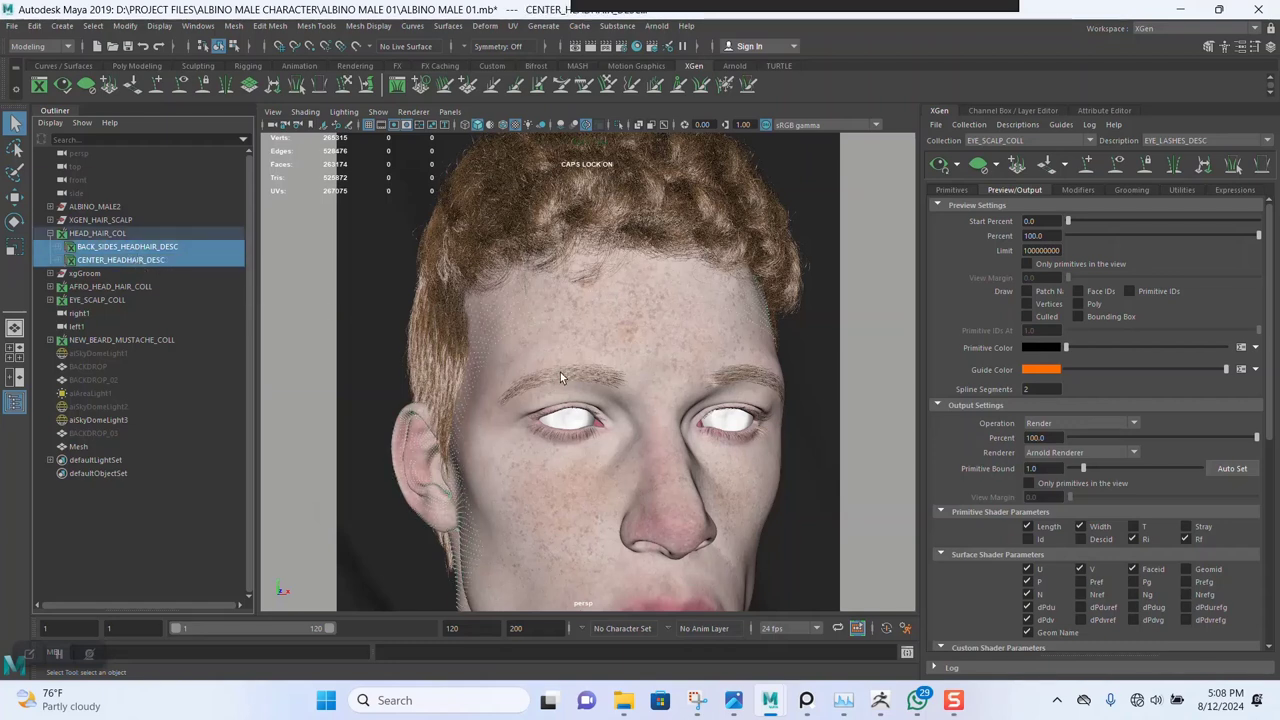
{"action": "left_click_drag", "start_coordinate": [560, 378], "coordinate": [497, 410], "text": "alt"}
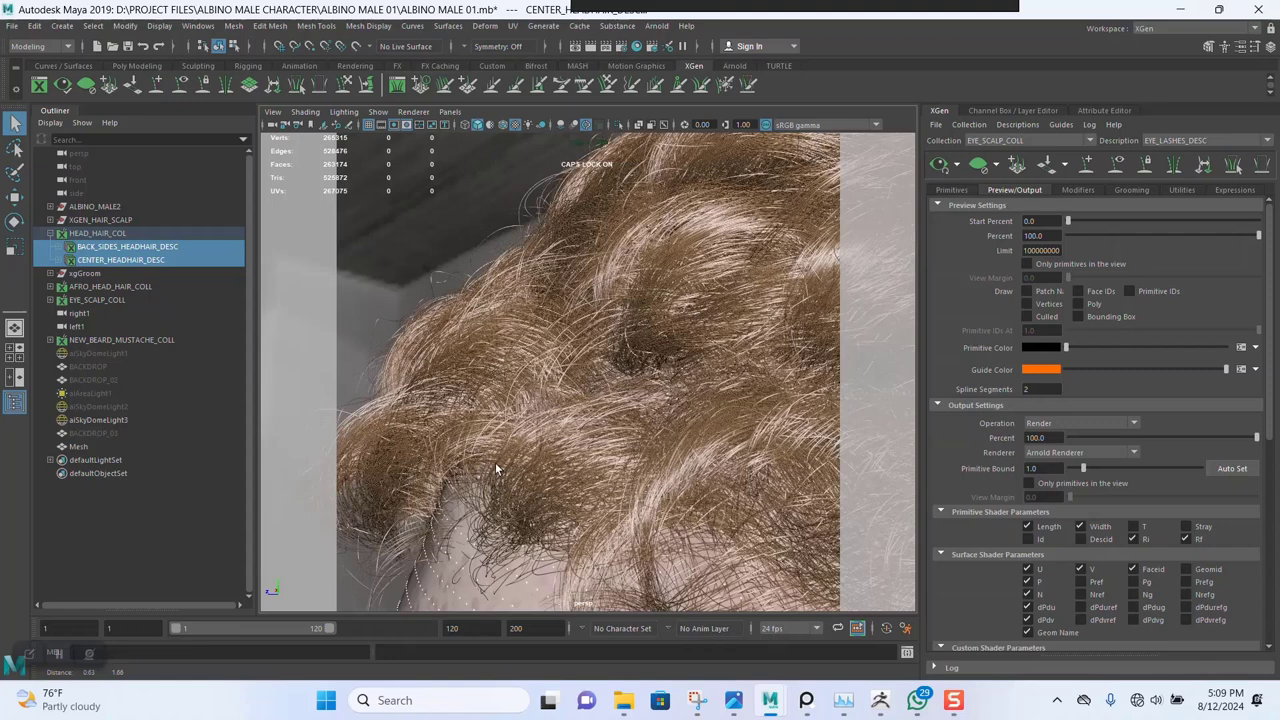
Assign a new Arnold aiStandardHair material to both head hair descriptions and check the darkened groom
{"action": "right_click", "coordinate": [497, 352]}
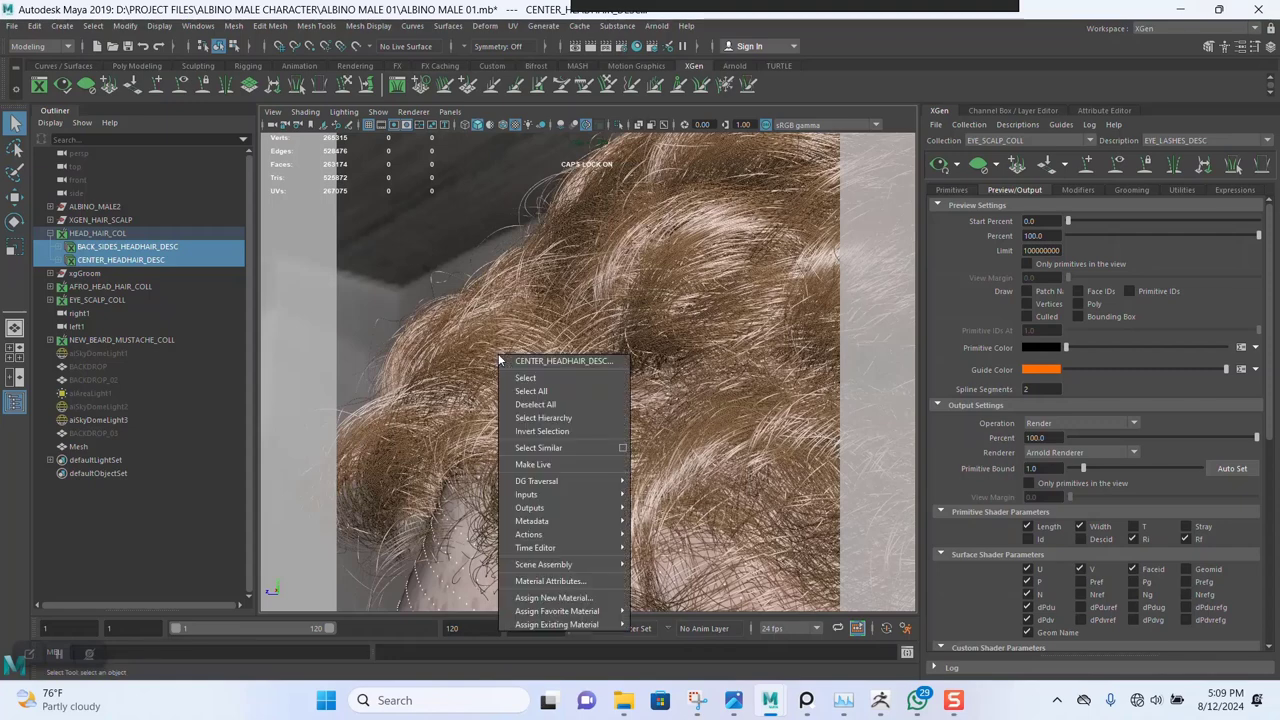
{"action": "left_click", "coordinate": [553, 597]}
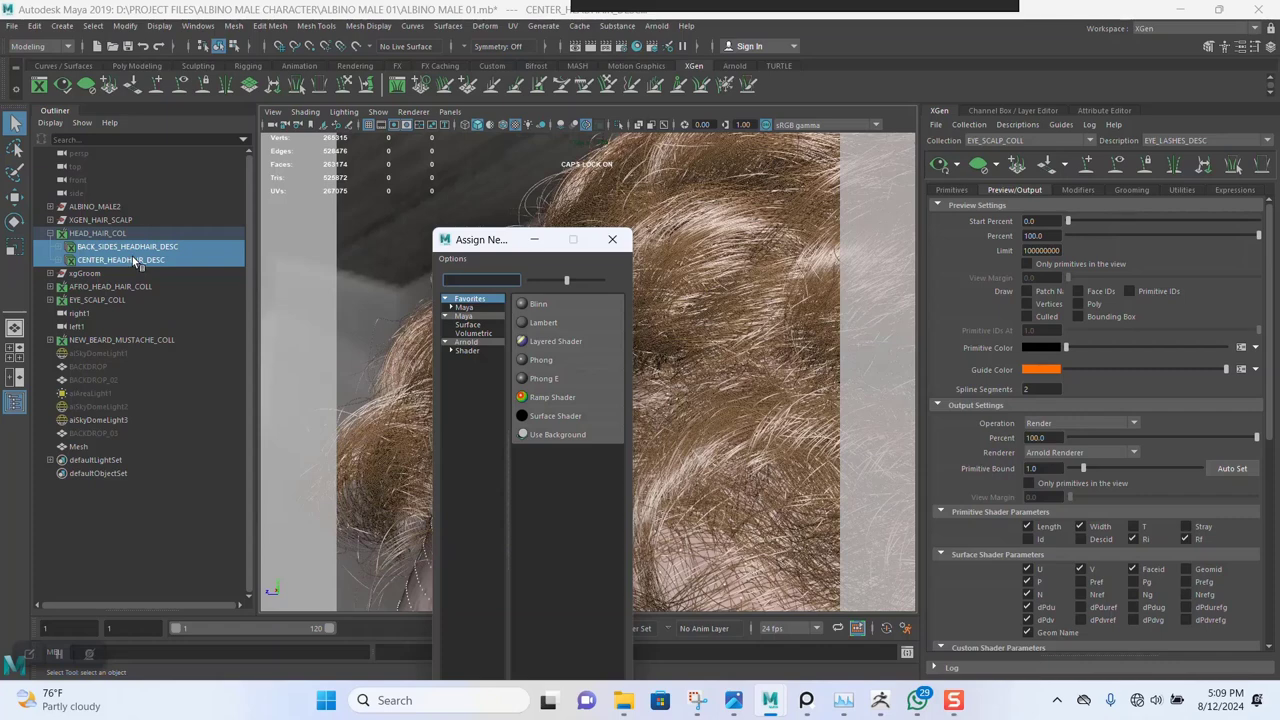
{"action": "left_click", "coordinate": [466, 343]}
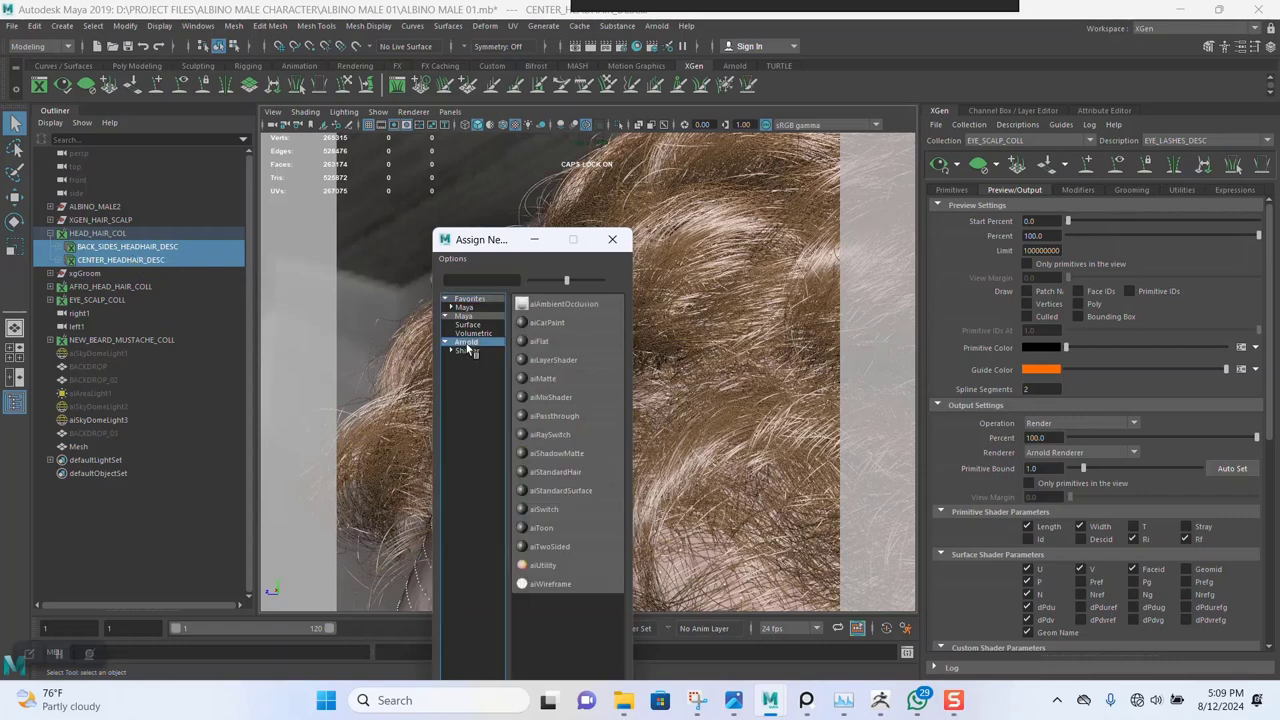
{"action": "left_click", "coordinate": [562, 476]}
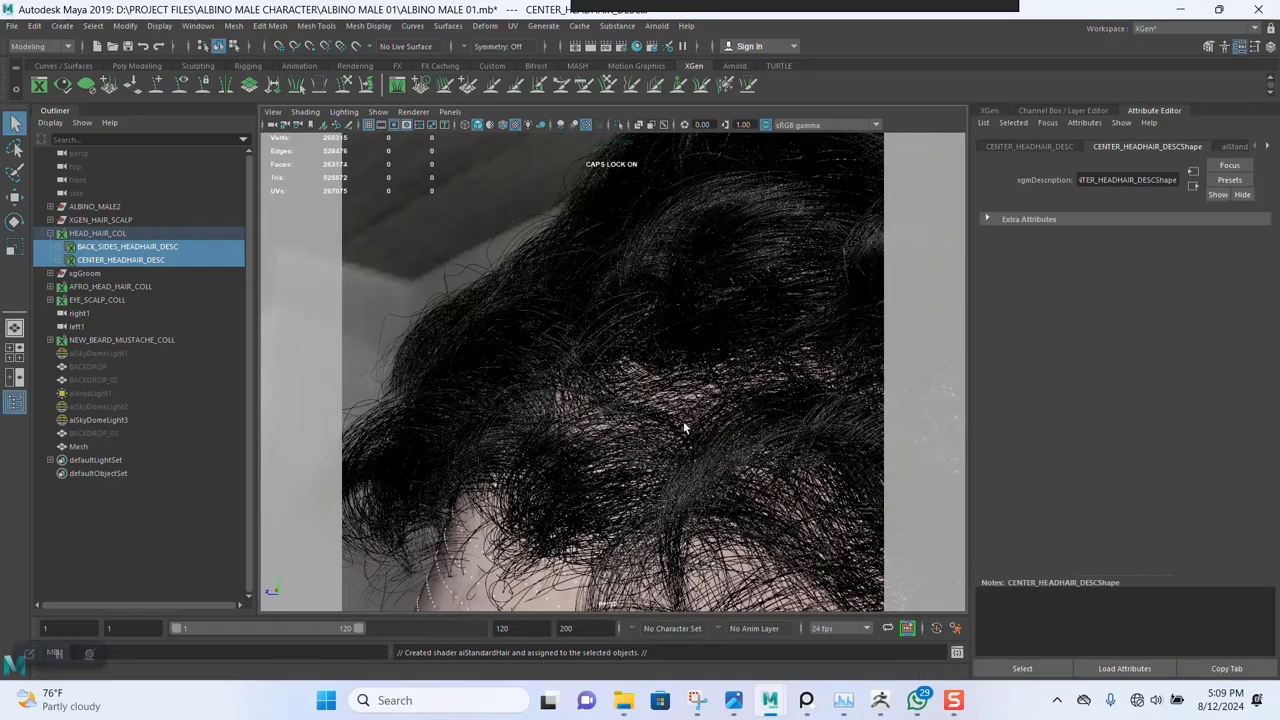
{"action": "scroll", "coordinate": [684, 428], "scroll_direction": "down", "scroll_amount": 10}
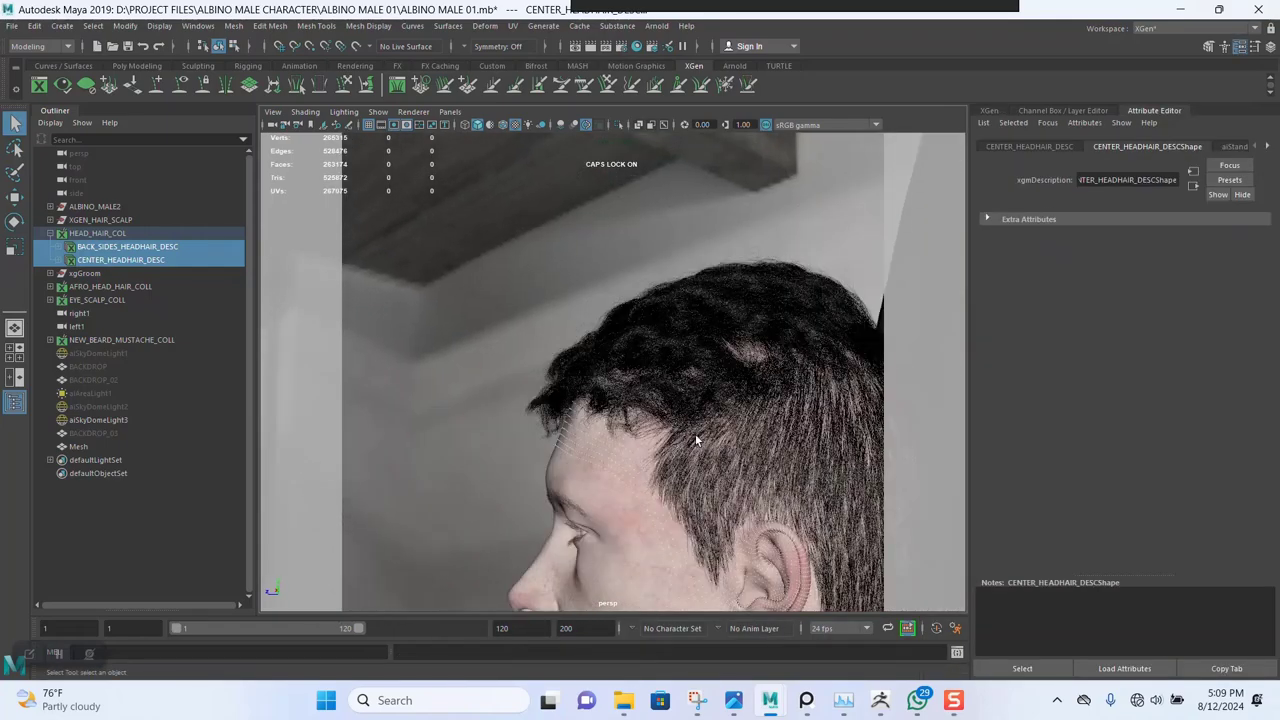
{"action": "left_click_drag", "start_coordinate": [697, 440], "coordinate": [641, 411], "text": "alt"}
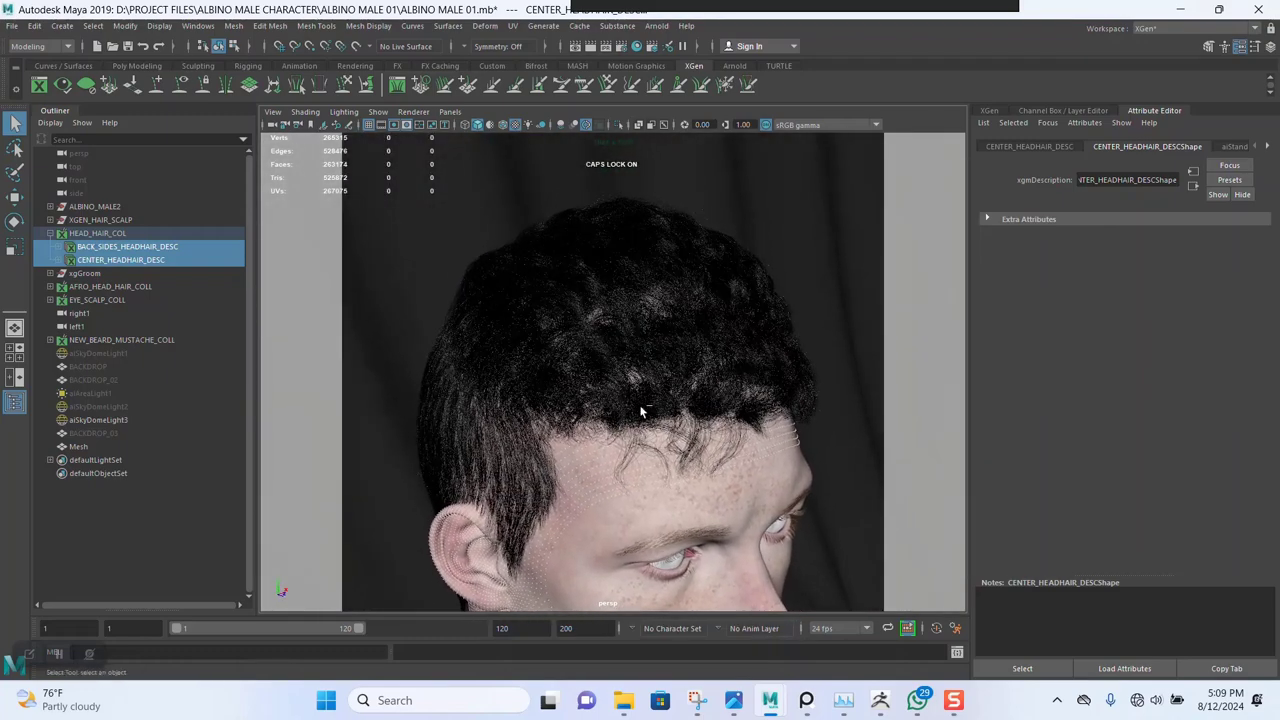
Save the scene, rename aiStandardHair1 to AI_HEAD_HAIR, and switch to the PureRef board
{"action": "key", "text": "ctrl+s"}
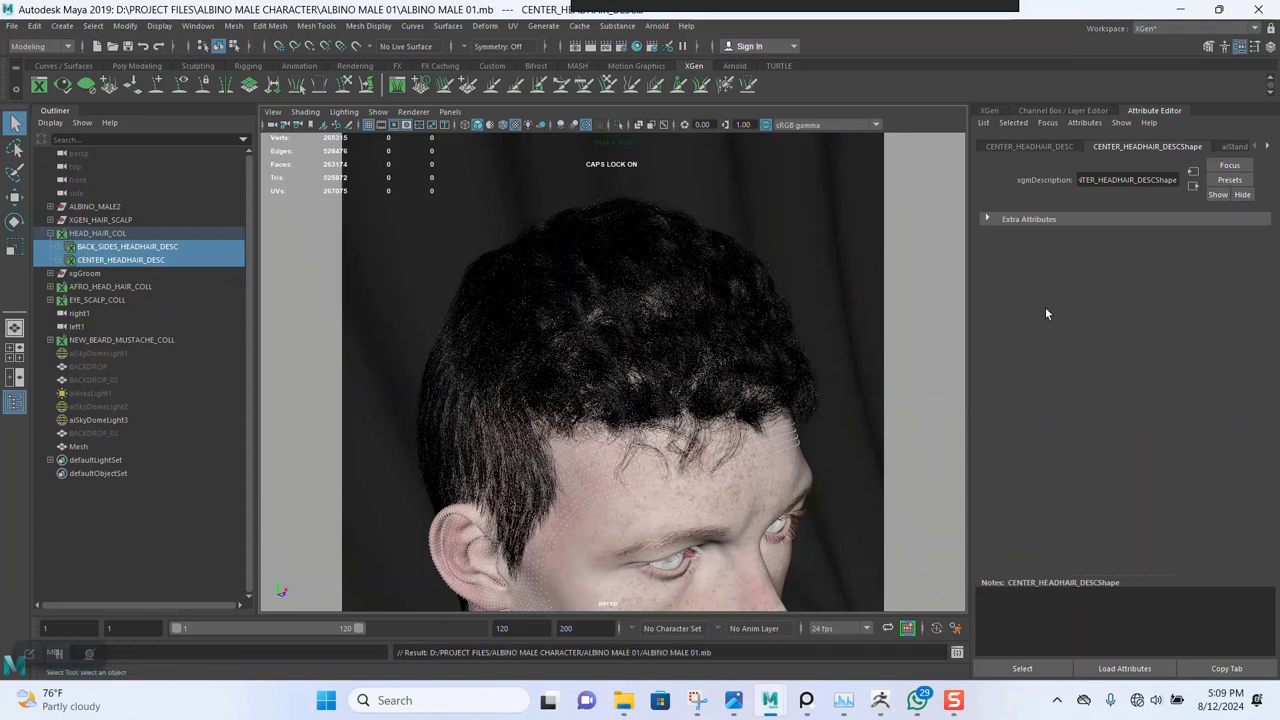
{"action": "left_click", "coordinate": [1232, 147]}
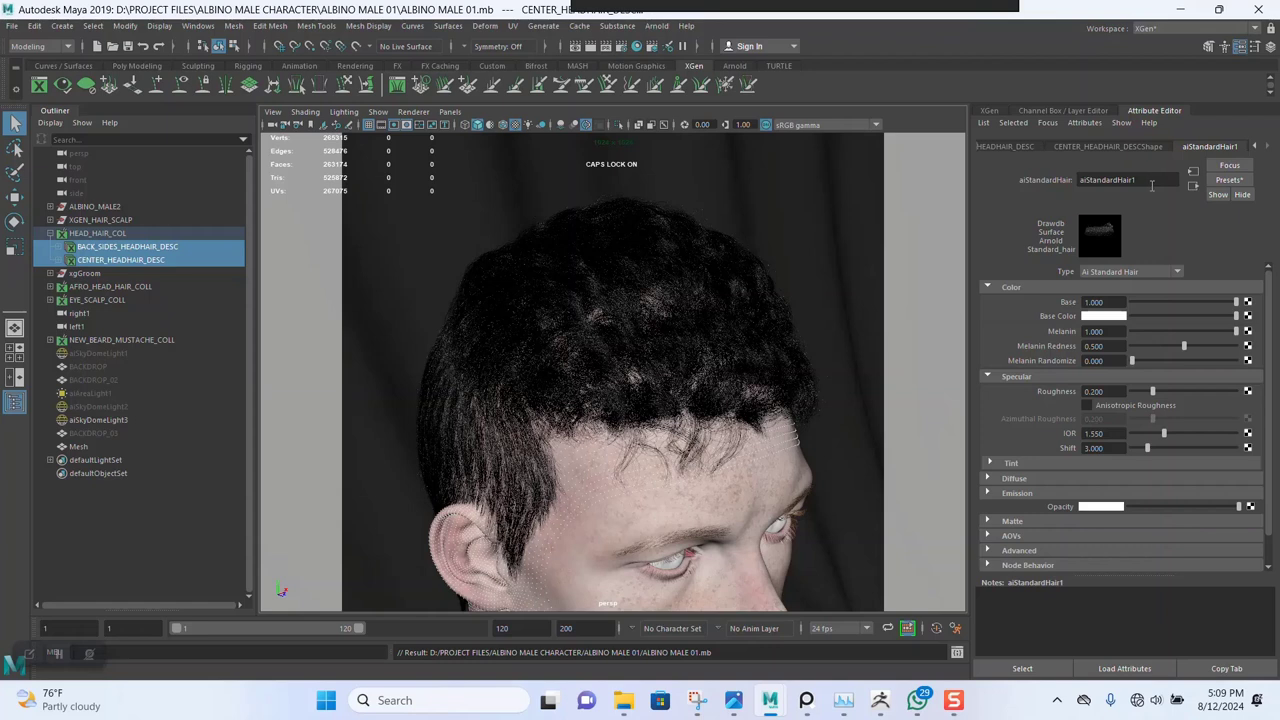
{"action": "left_click", "coordinate": [1152, 181]}
{"action": "left_click_drag", "start_coordinate": [1152, 181], "coordinate": [1028, 183]}
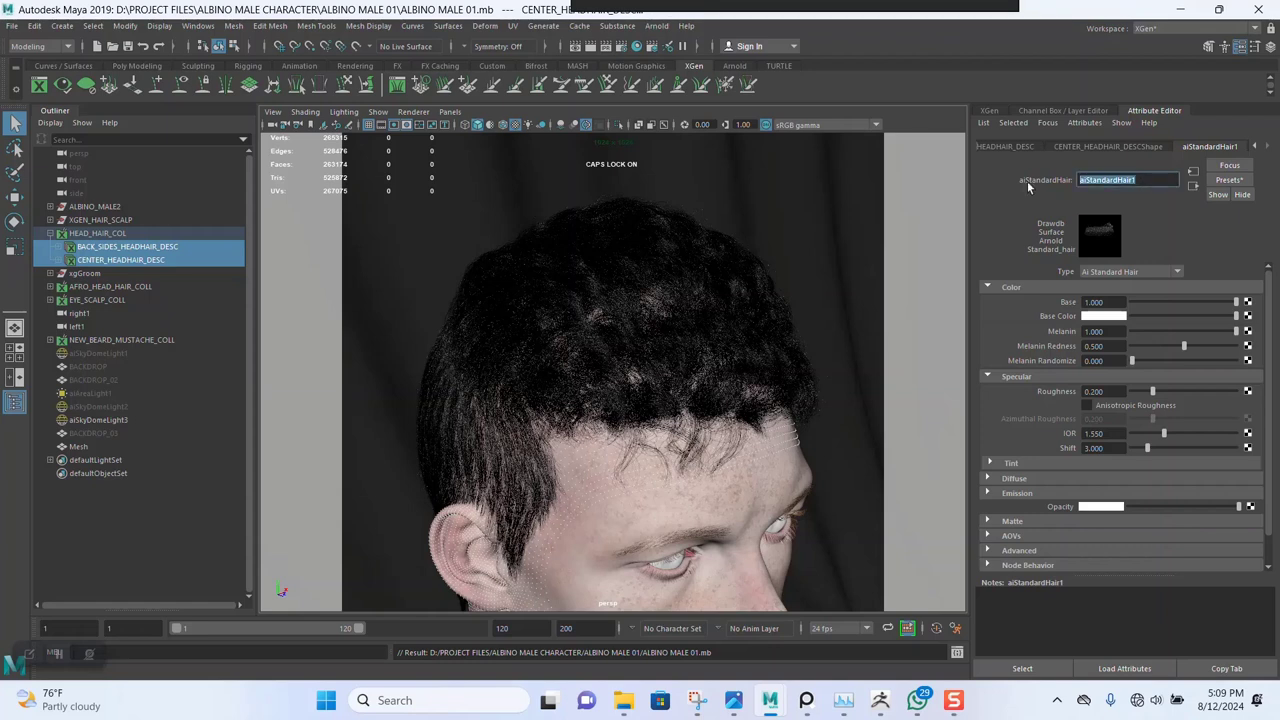
{"action": "type", "text": "AI HEAD HAIR"}
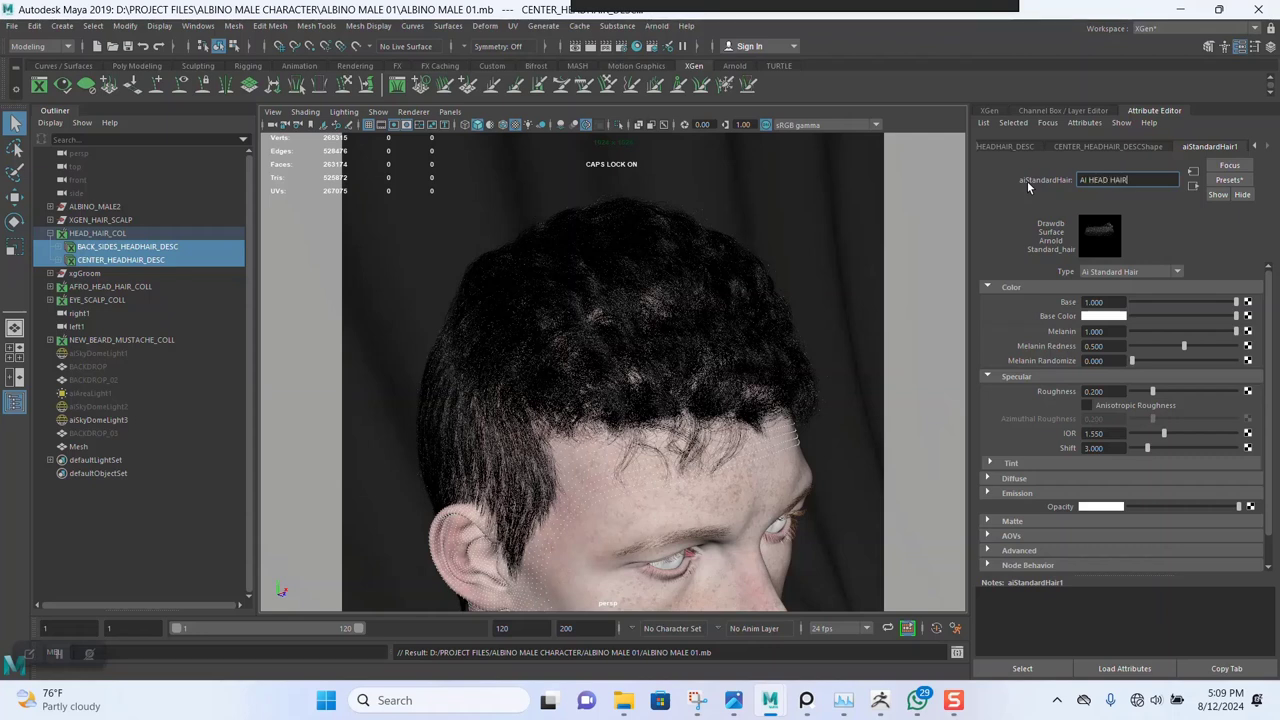
{"action": "key", "text": "Return"}
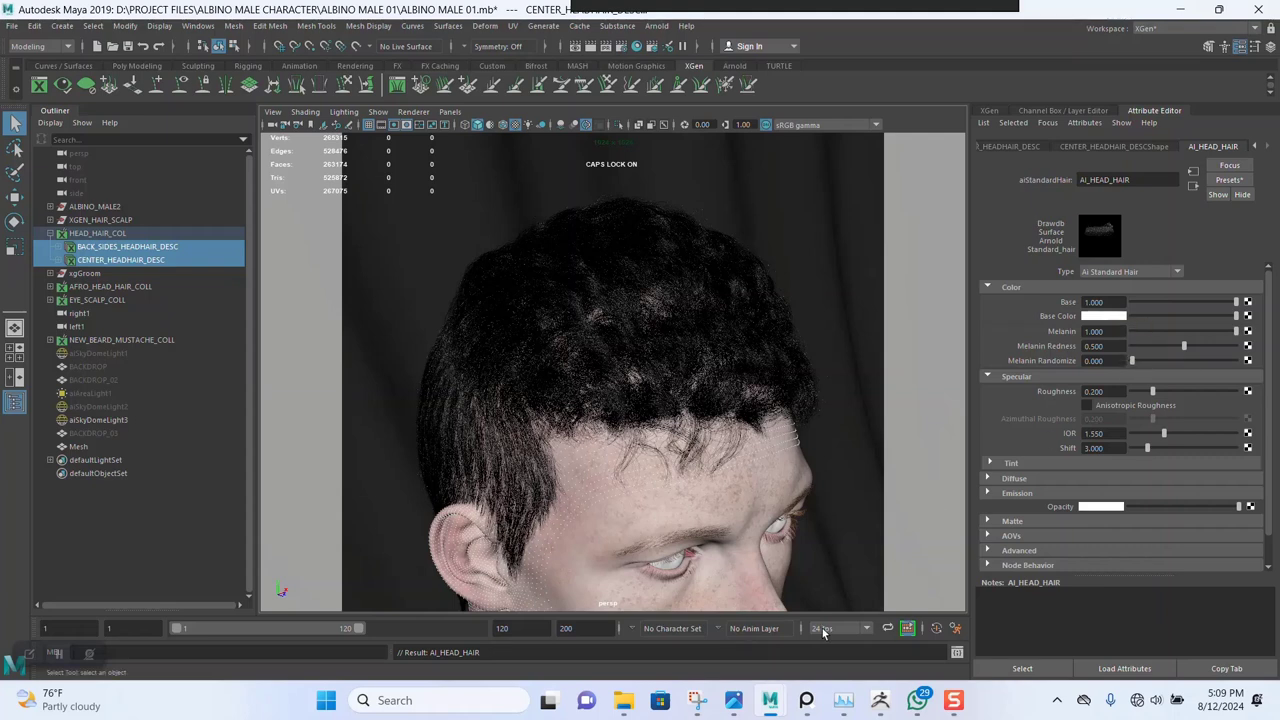
{"action": "key", "text": "alt+Tab"}
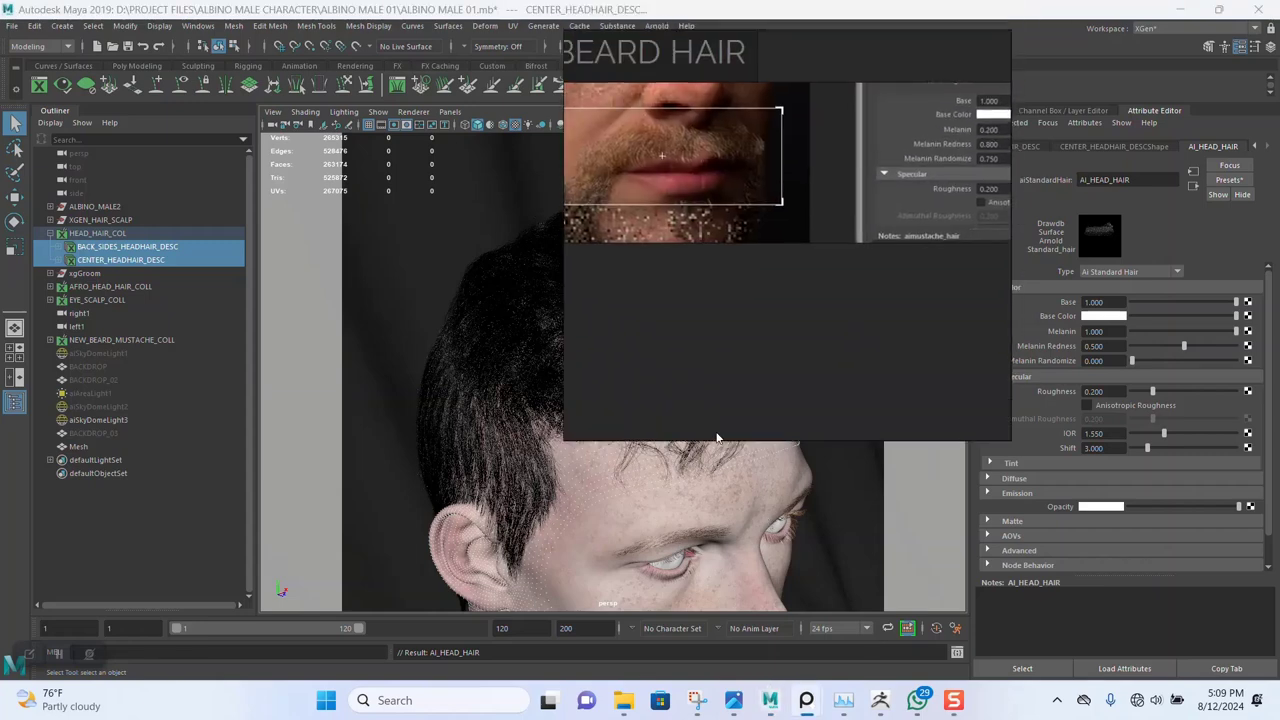
Zoom the PureRef board onto the Arnold Melanin and Melanin Redness documentation pages
{"action": "scroll", "coordinate": [727, 346], "scroll_direction": "down", "scroll_amount": 3}
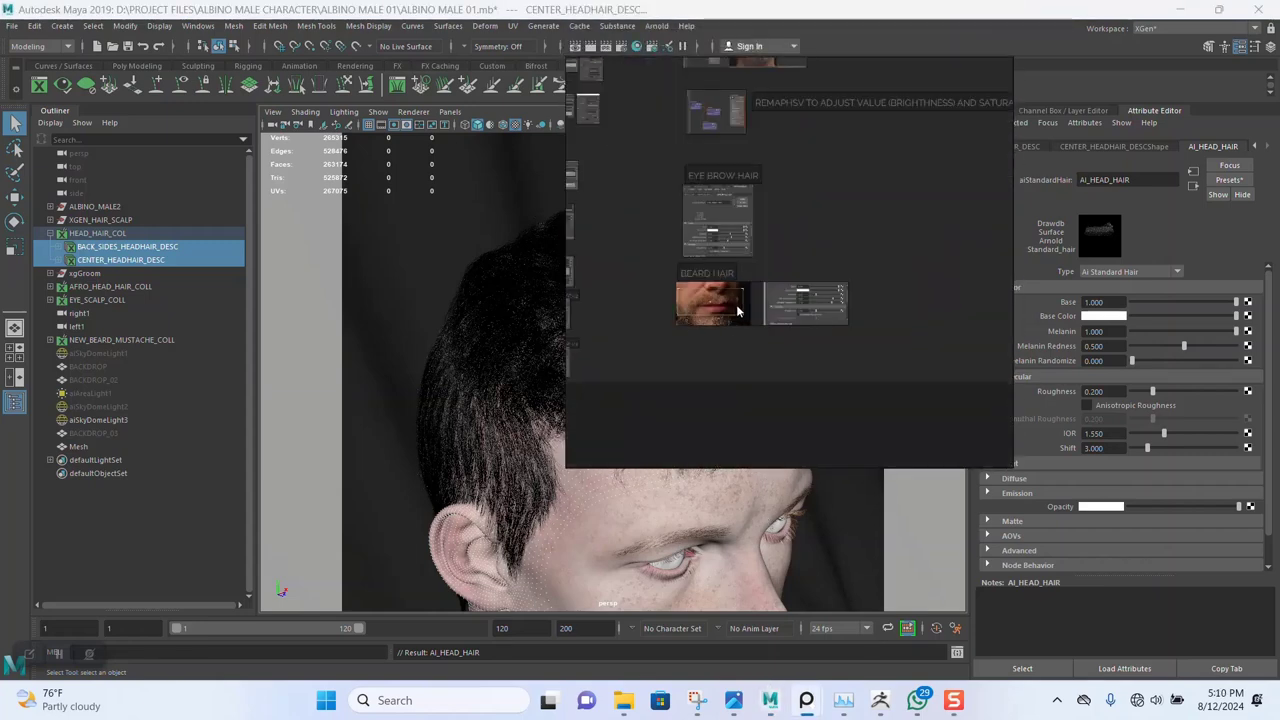
{"action": "scroll", "coordinate": [863, 271], "scroll_direction": "down", "scroll_amount": 3}
{"action": "scroll", "coordinate": [798, 257], "scroll_direction": "up", "scroll_amount": 5}
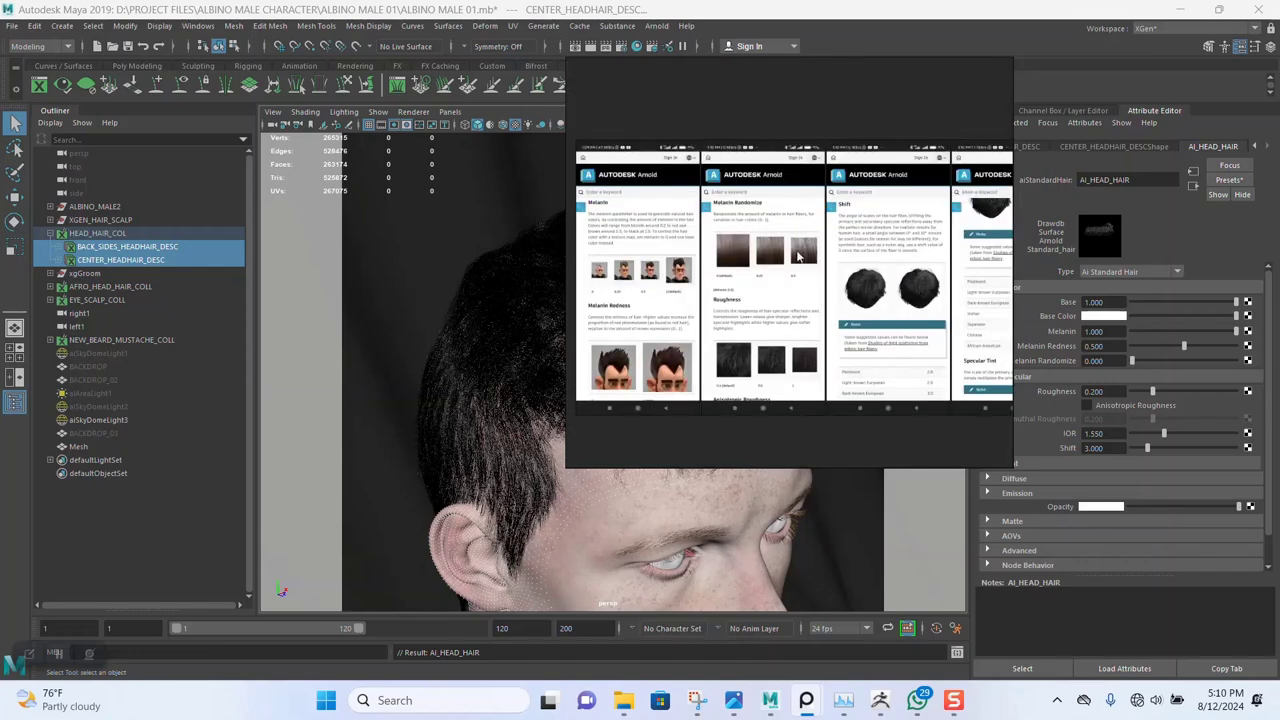
{"action": "scroll", "coordinate": [789, 258], "scroll_direction": "down", "scroll_amount": 2}
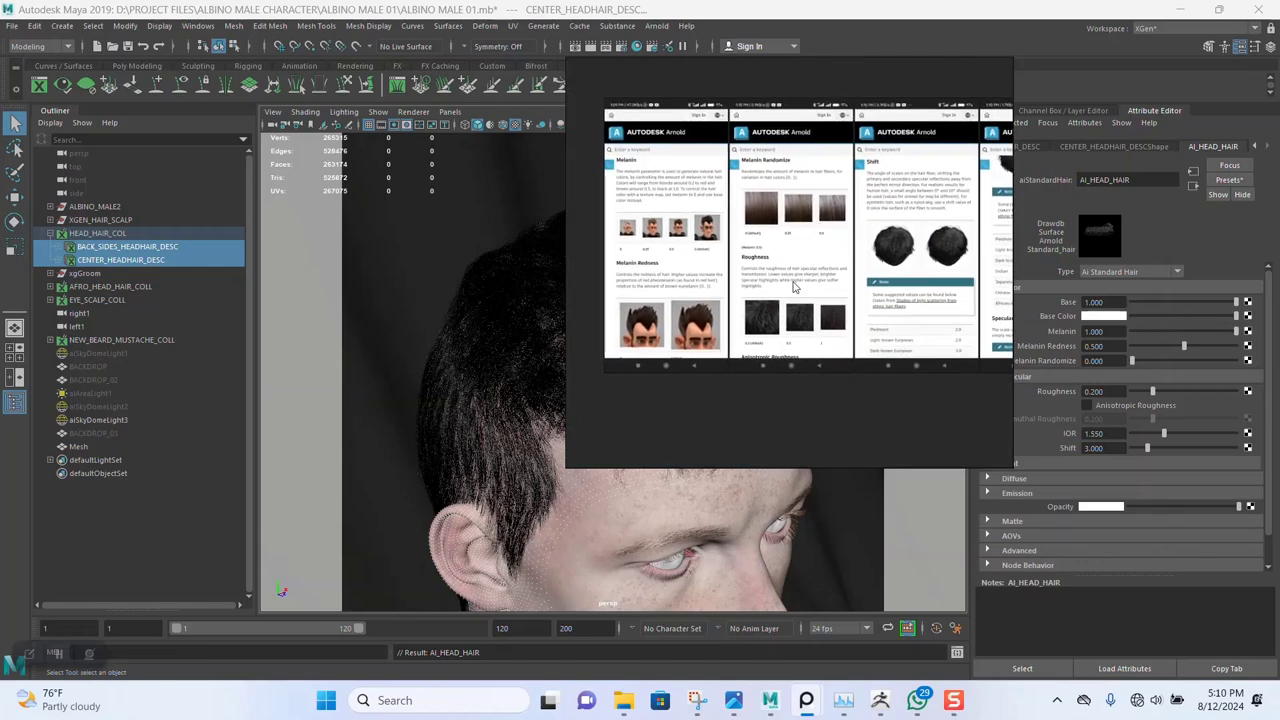
{"action": "scroll", "coordinate": [793, 287], "scroll_direction": "up", "scroll_amount": 5}
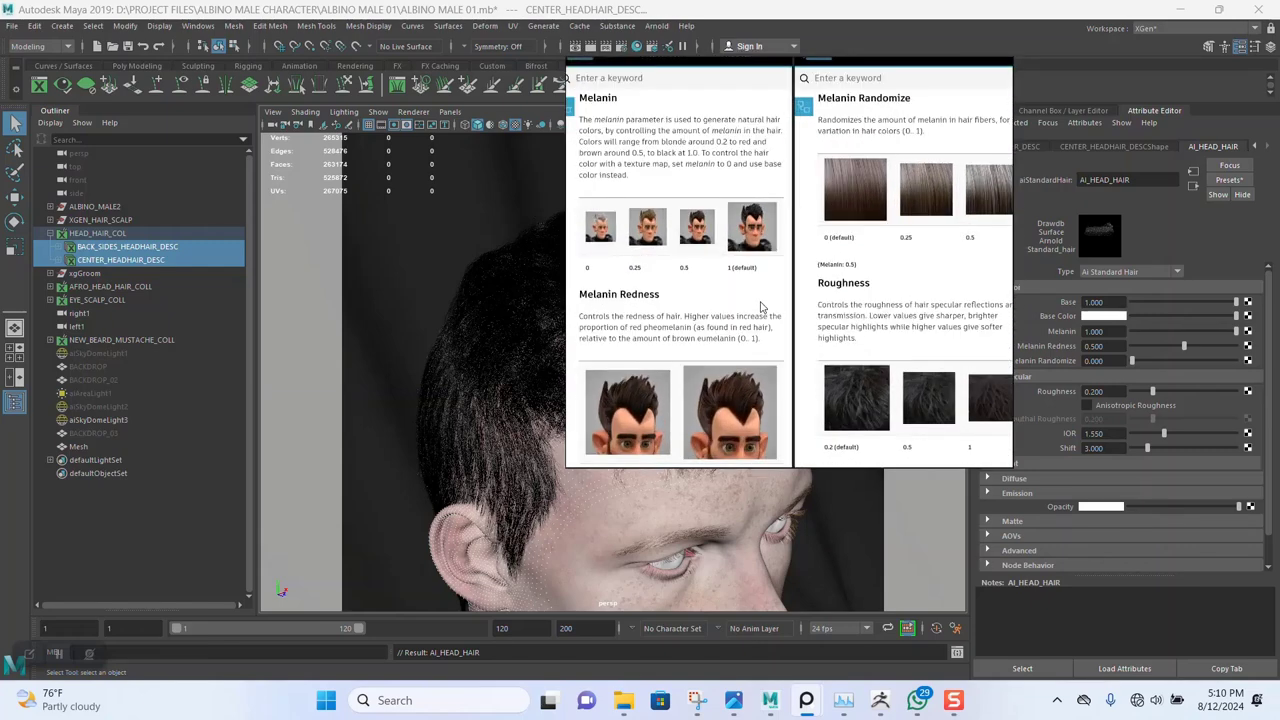
{"action": "scroll", "coordinate": [760, 307], "scroll_direction": "up", "scroll_amount": 4}
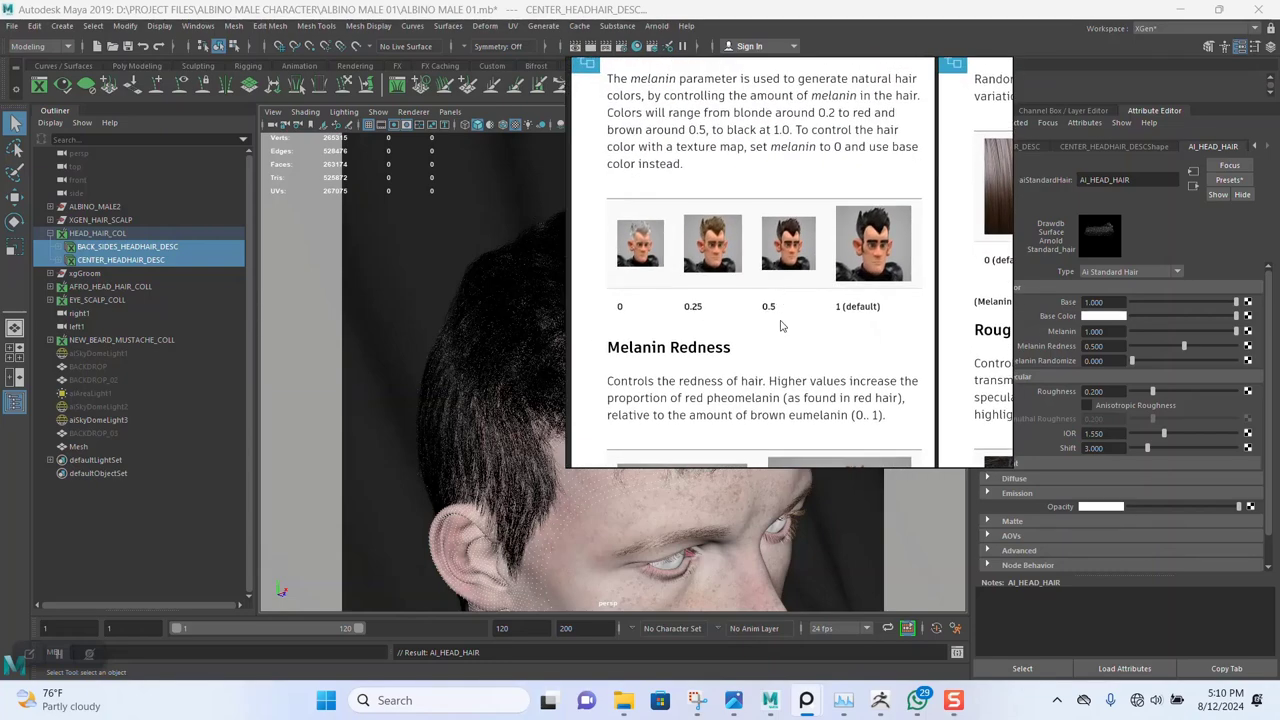
{"action": "scroll", "coordinate": [786, 325], "scroll_direction": "up", "scroll_amount": 2}
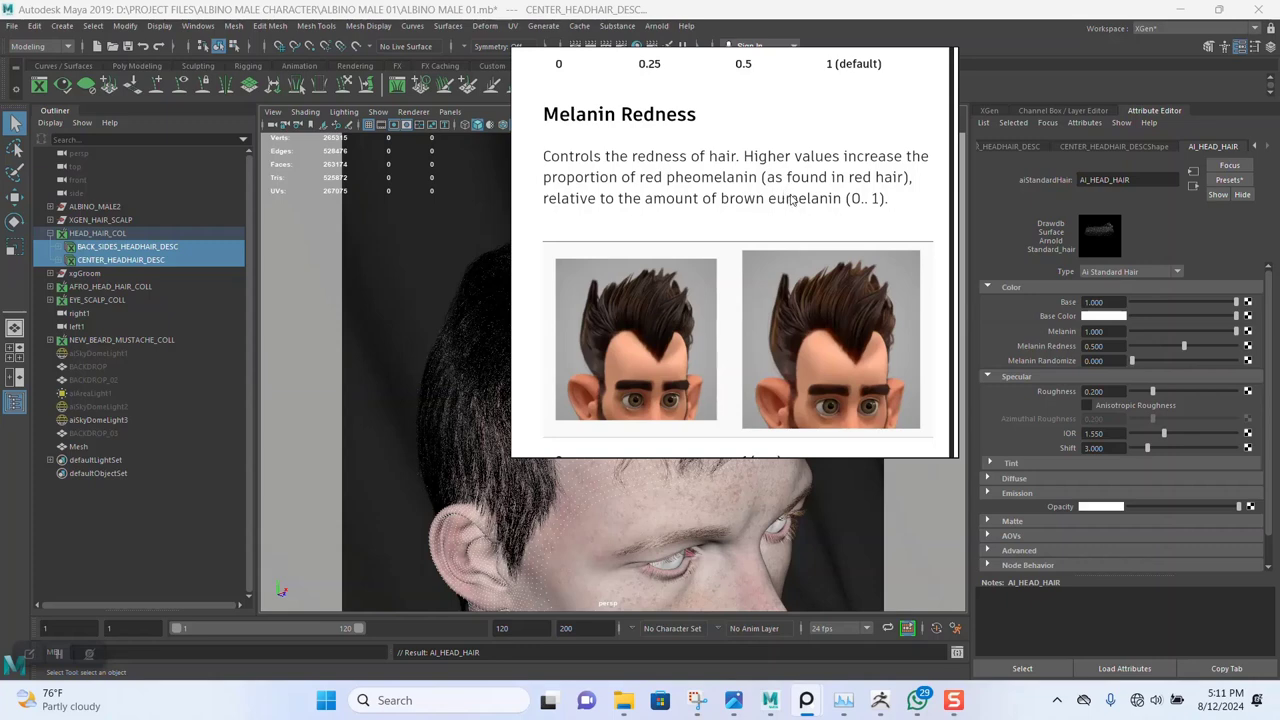
Show the beard hair settings (Melanin 0.200, Redness 0.800, Randomize 0.750) and select Maya's Melanin field
{"action": "scroll", "coordinate": [742, 284], "scroll_direction": "down", "scroll_amount": 1}
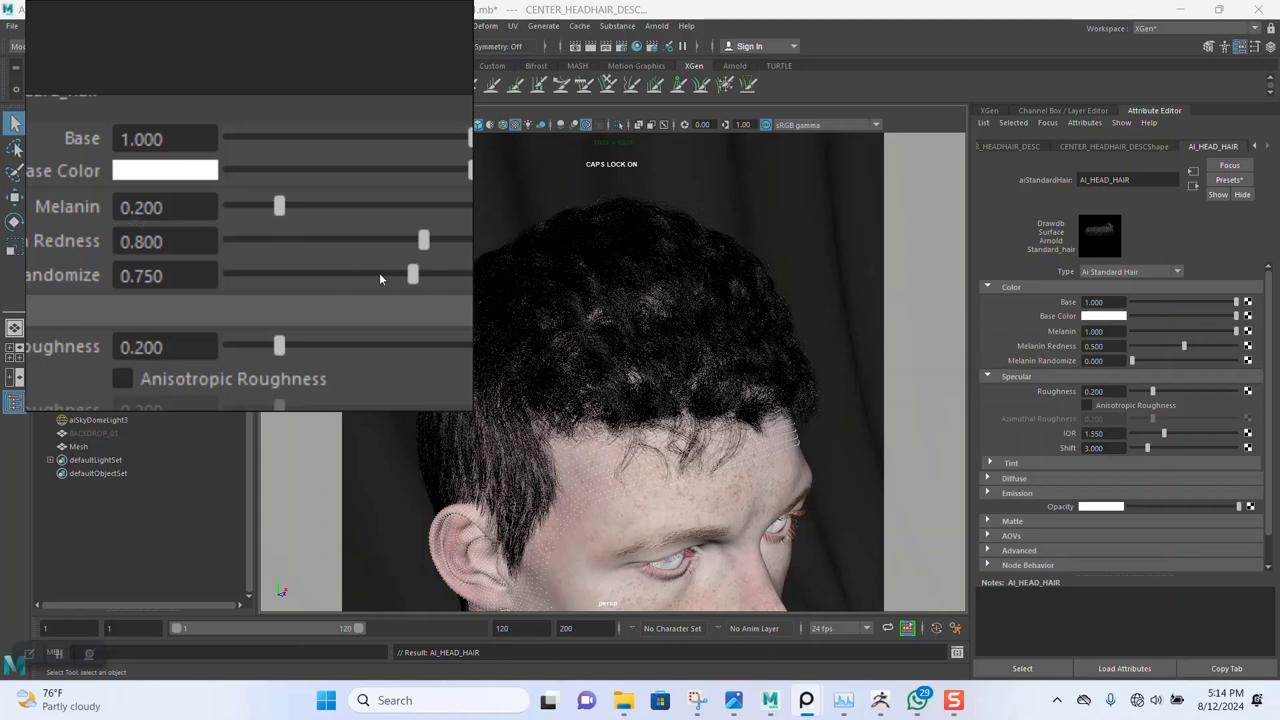
{"action": "left_click", "coordinate": [1107, 330]}
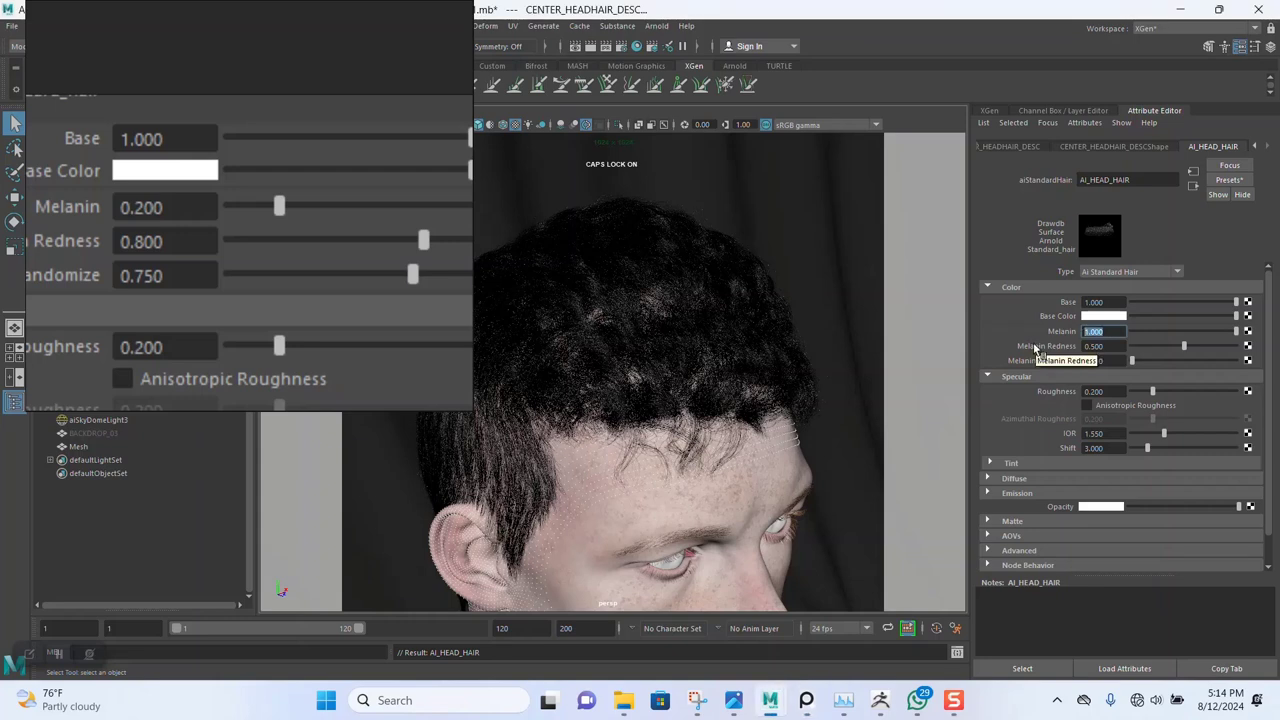
Set AI_HEAD_HAIR Melanin to 0.180 and orbit to a front view of the head
{"action": "type", "text": "0.18"}
{"action": "key", "text": "Return"}
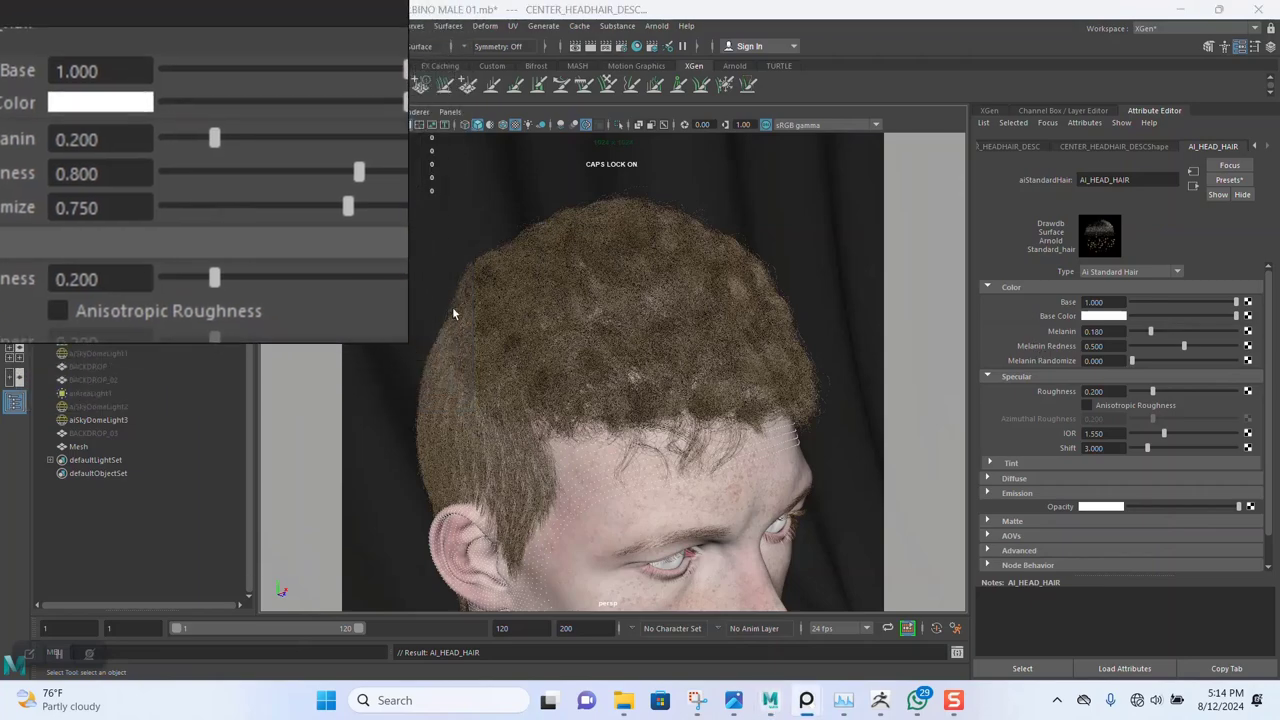
{"action": "left_click_drag", "start_coordinate": [623, 343], "coordinate": [600, 337], "text": "alt"}
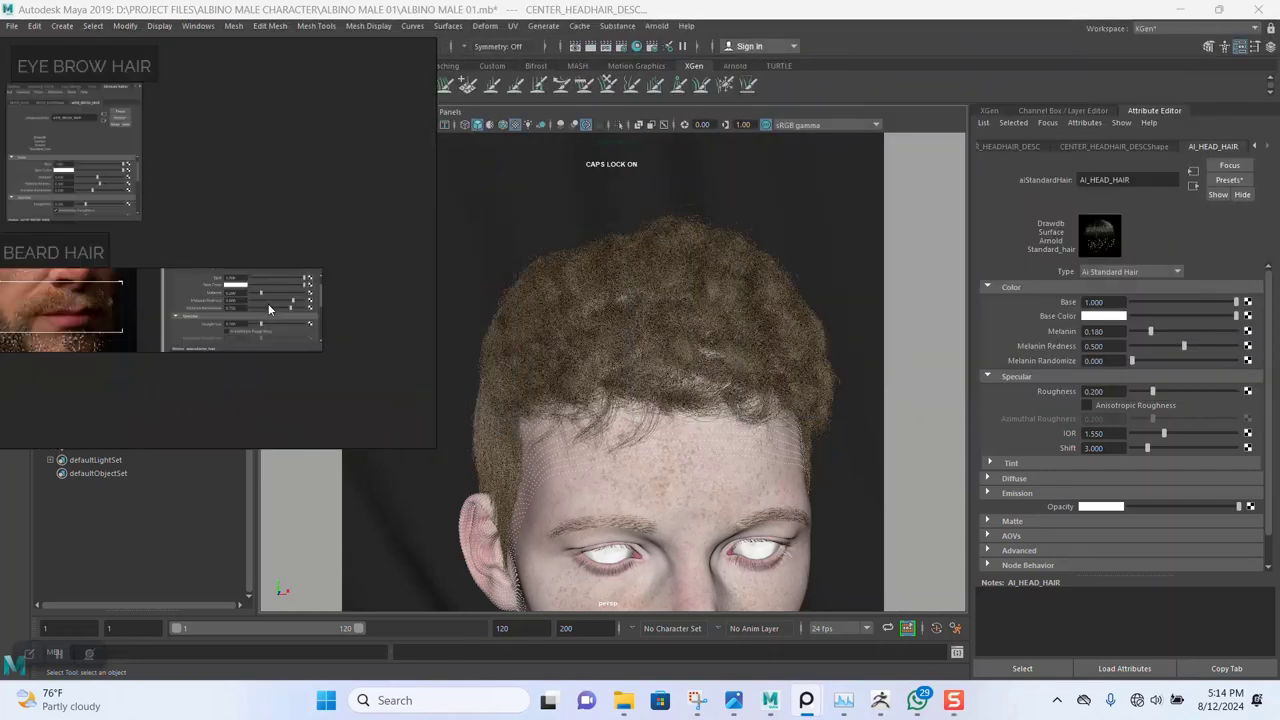
Pan the reference board over to the albino portrait photos
{"action": "scroll", "coordinate": [250, 278], "scroll_direction": "down", "scroll_amount": 6}
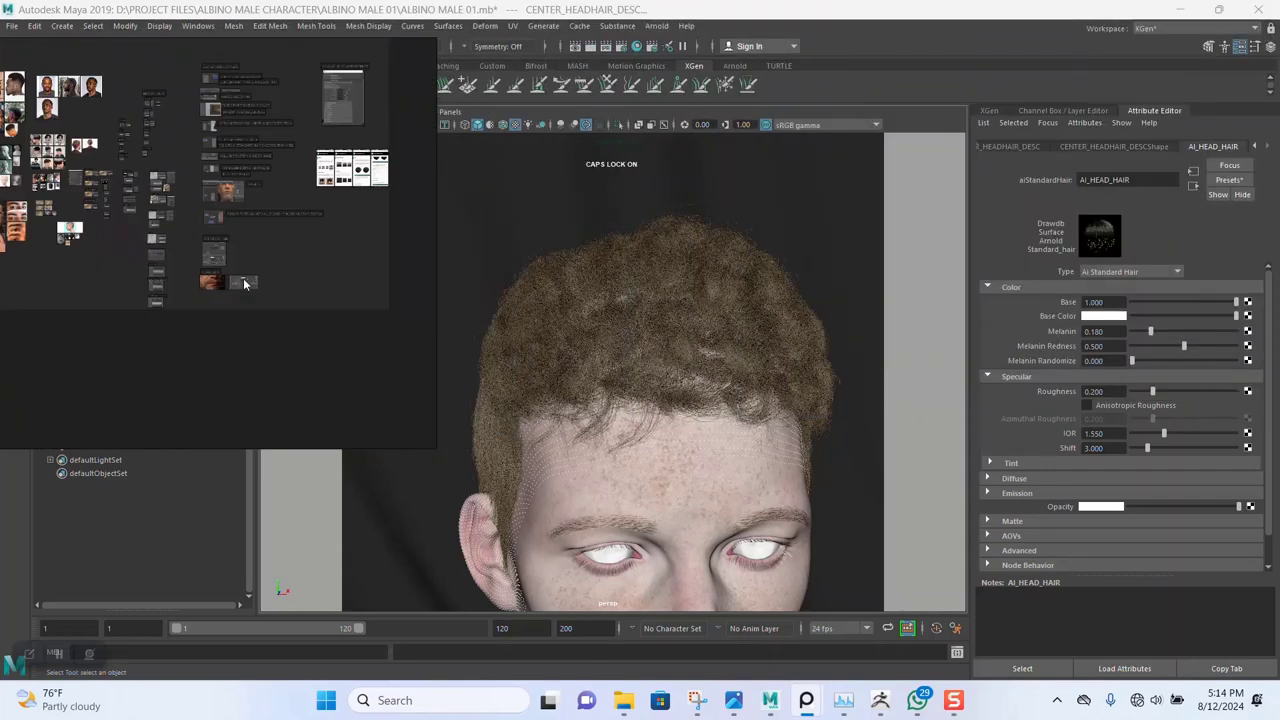
{"action": "scroll", "coordinate": [174, 275], "scroll_direction": "up", "scroll_amount": 8}
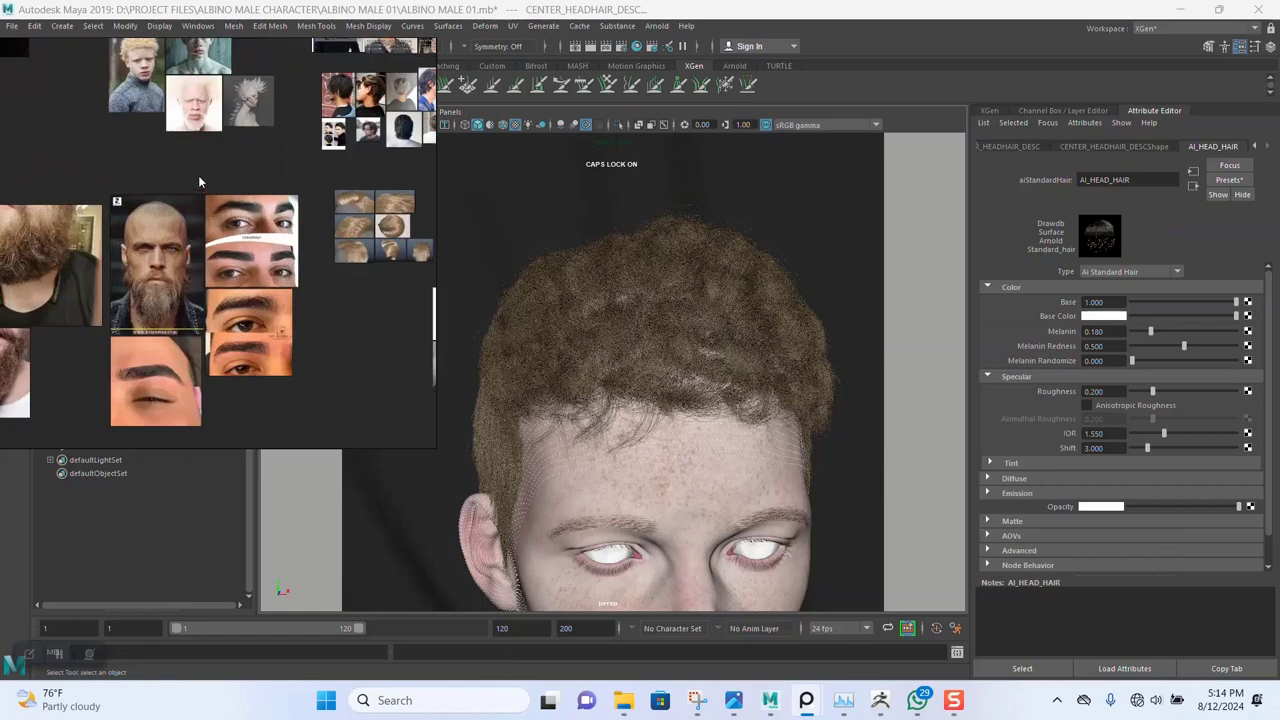
{"action": "scroll", "coordinate": [196, 181], "scroll_direction": "up", "scroll_amount": 8}
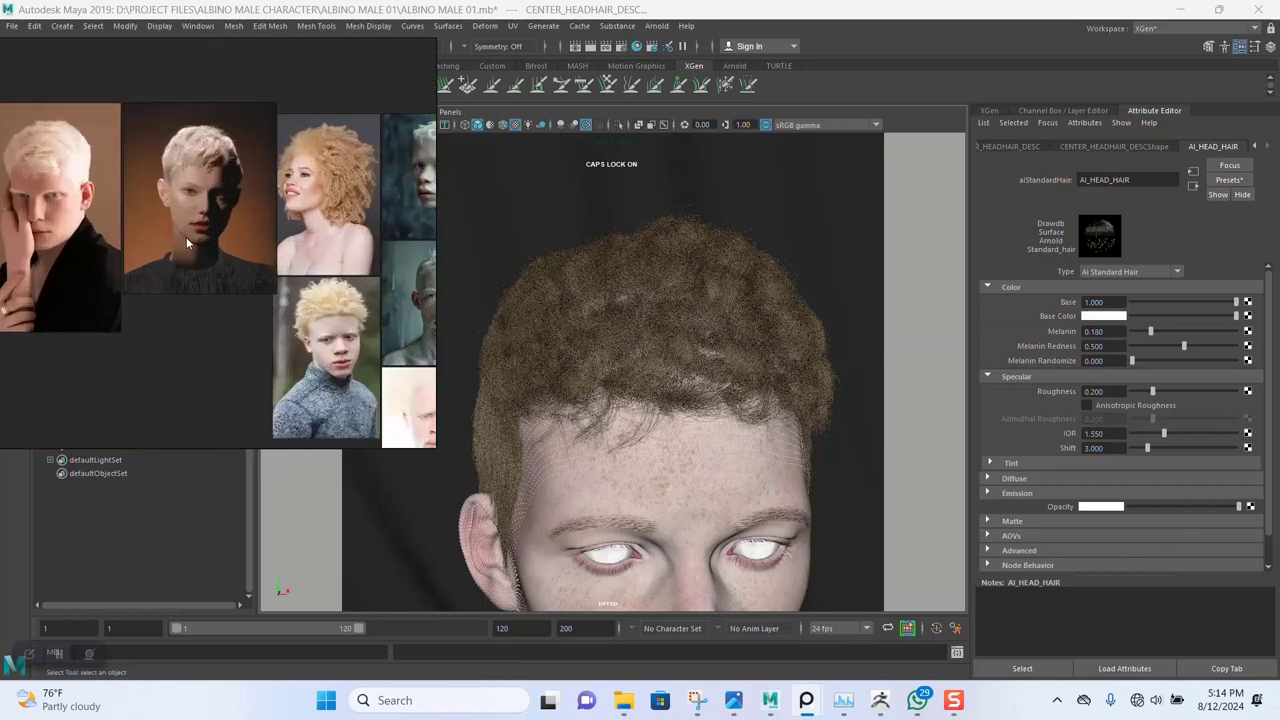
{"action": "middle_click_drag", "start_coordinate": [274, 239], "coordinate": [75, 208]}
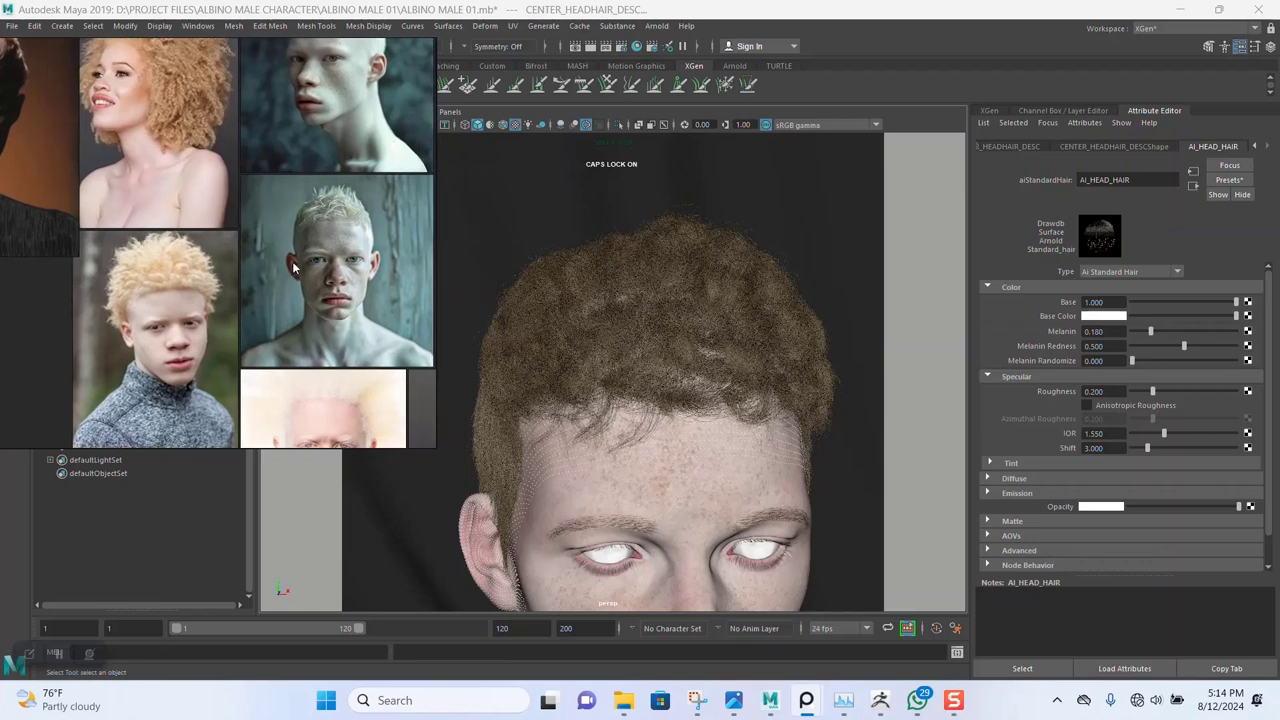
{"action": "middle_click_drag", "start_coordinate": [292, 261], "coordinate": [256, 237]}
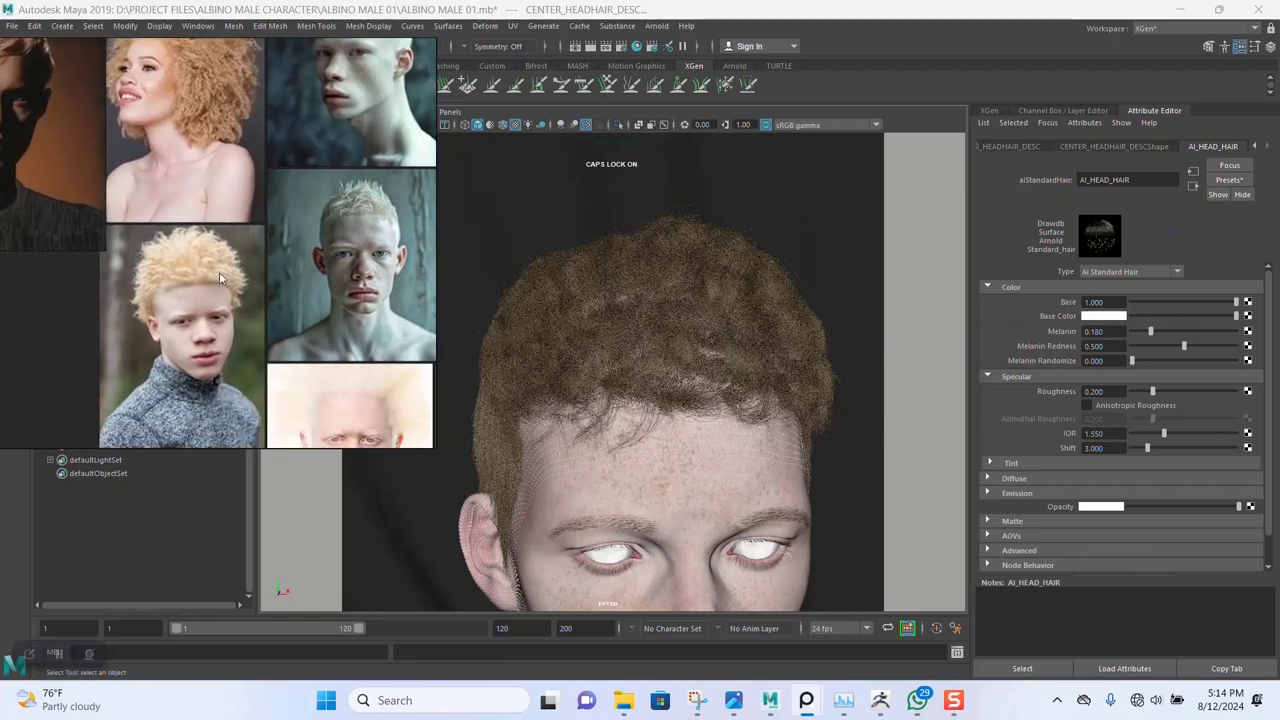
{"action": "scroll", "coordinate": [737, 366], "scroll_direction": "up", "scroll_amount": 3}
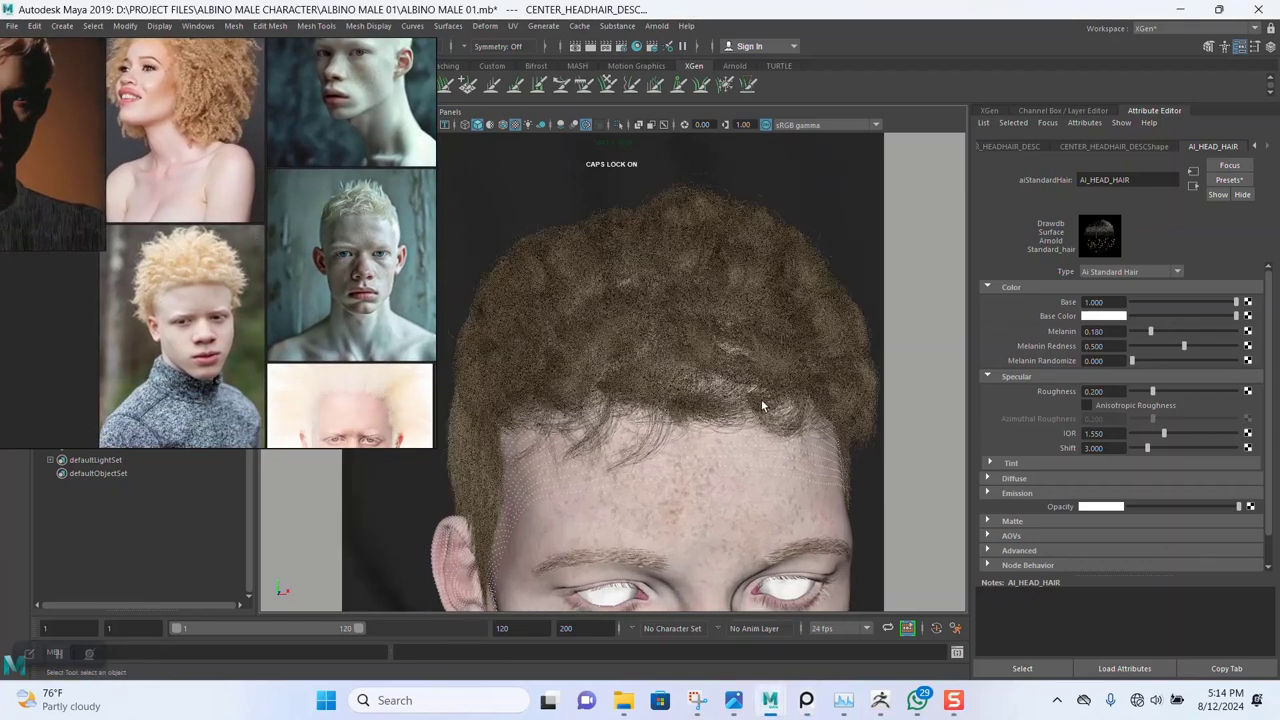
{"action": "middle_click_drag", "start_coordinate": [317, 310], "coordinate": [275, 302]}
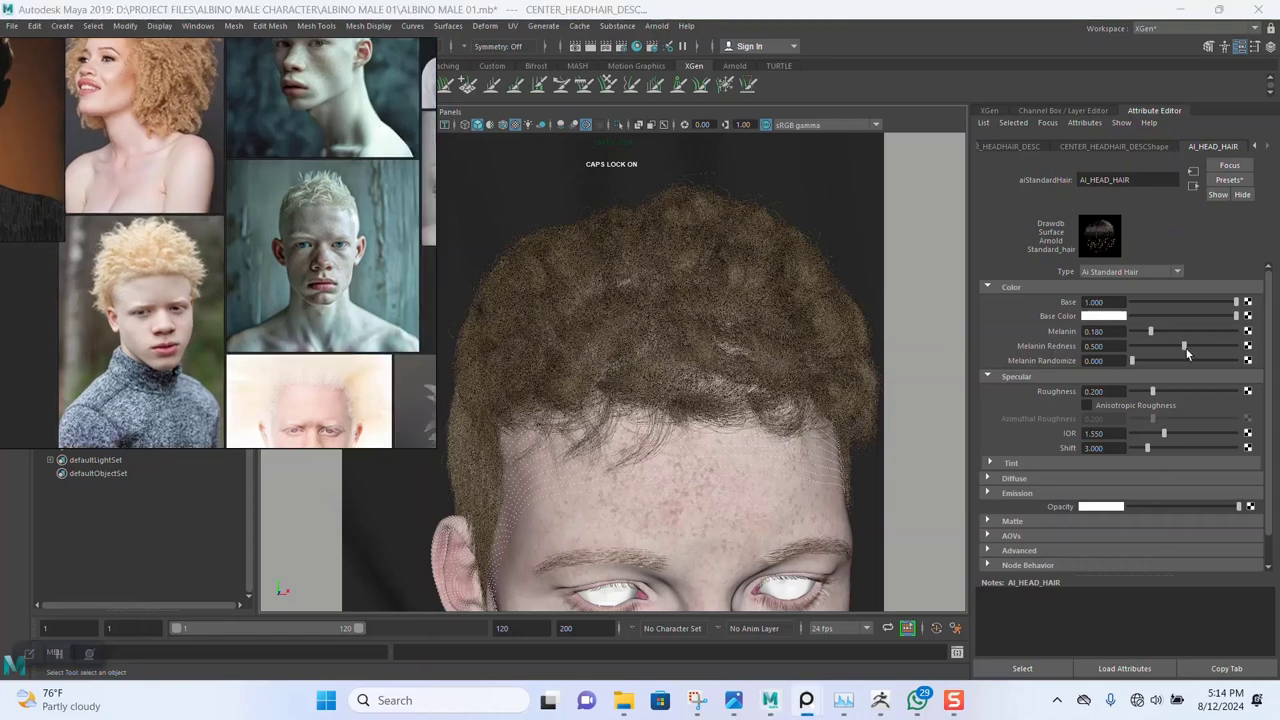
Lower AI_HEAD_HAIR Melanin Redness to 0.500
{"action": "left_click_drag", "start_coordinate": [1184, 346], "coordinate": [1237, 346]}
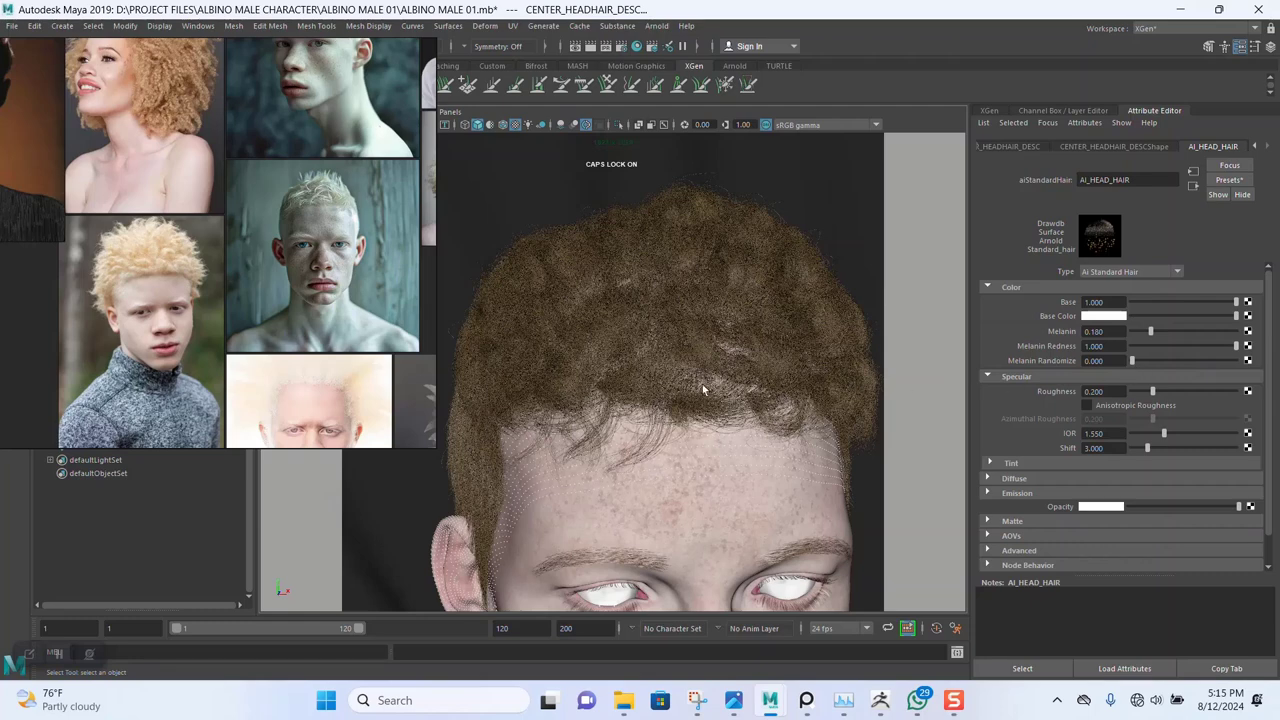
{"action": "scroll", "coordinate": [661, 383], "scroll_direction": "down", "scroll_amount": 4}
{"action": "scroll", "coordinate": [661, 383], "scroll_direction": "up", "scroll_amount": 8}
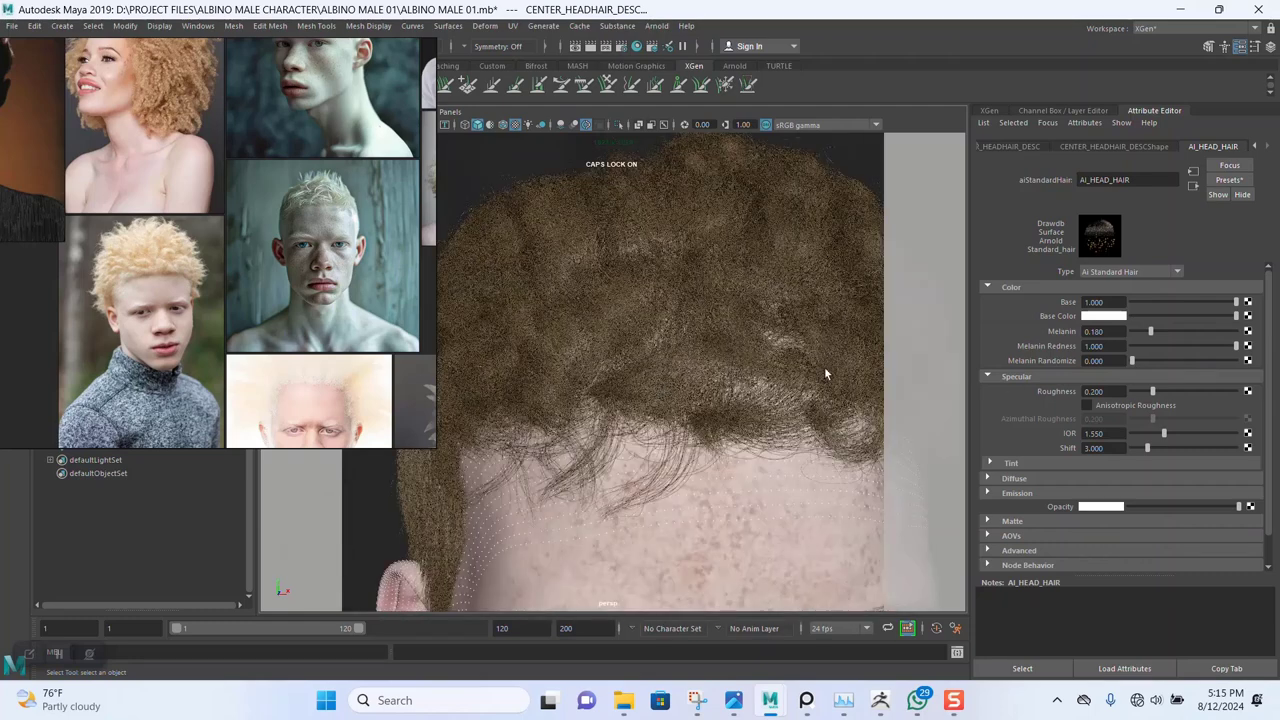
{"action": "left_click_drag", "start_coordinate": [1083, 350], "coordinate": [848, 376], "text": "ctrl"}
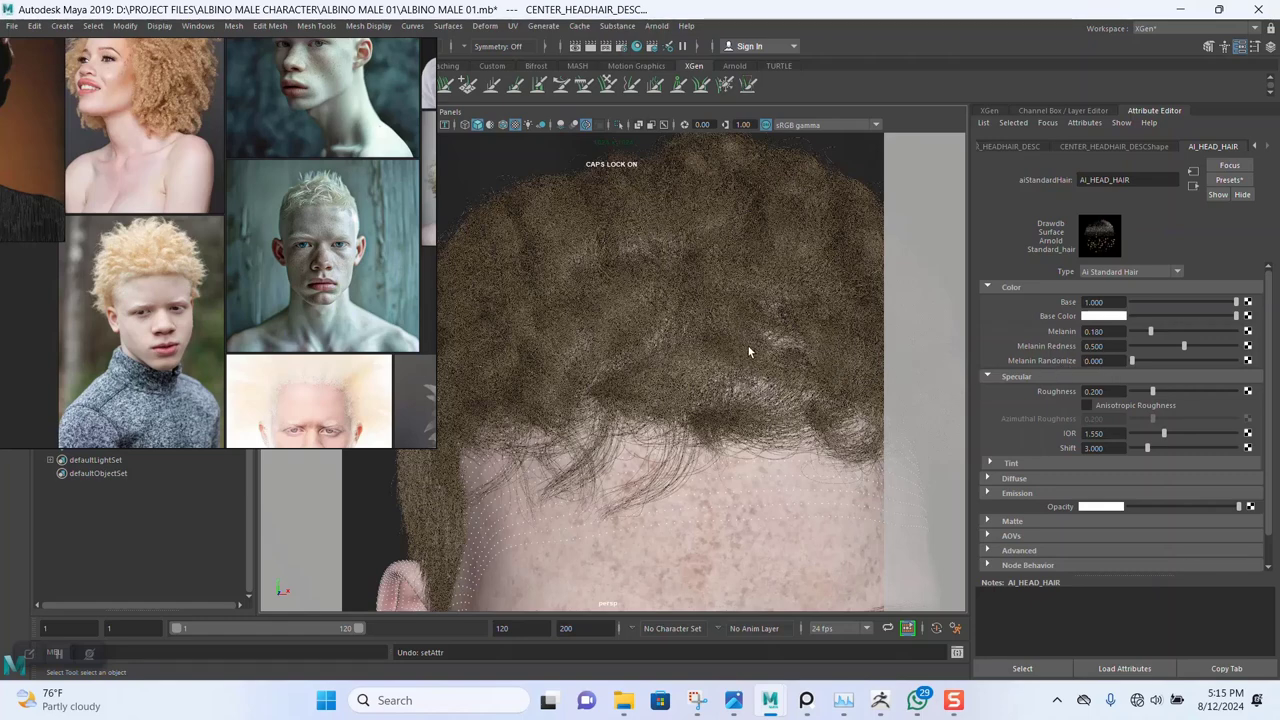
Set Melanin to 0.120, then drag it down to about 0.084
{"action": "left_click", "coordinate": [1114, 332]}
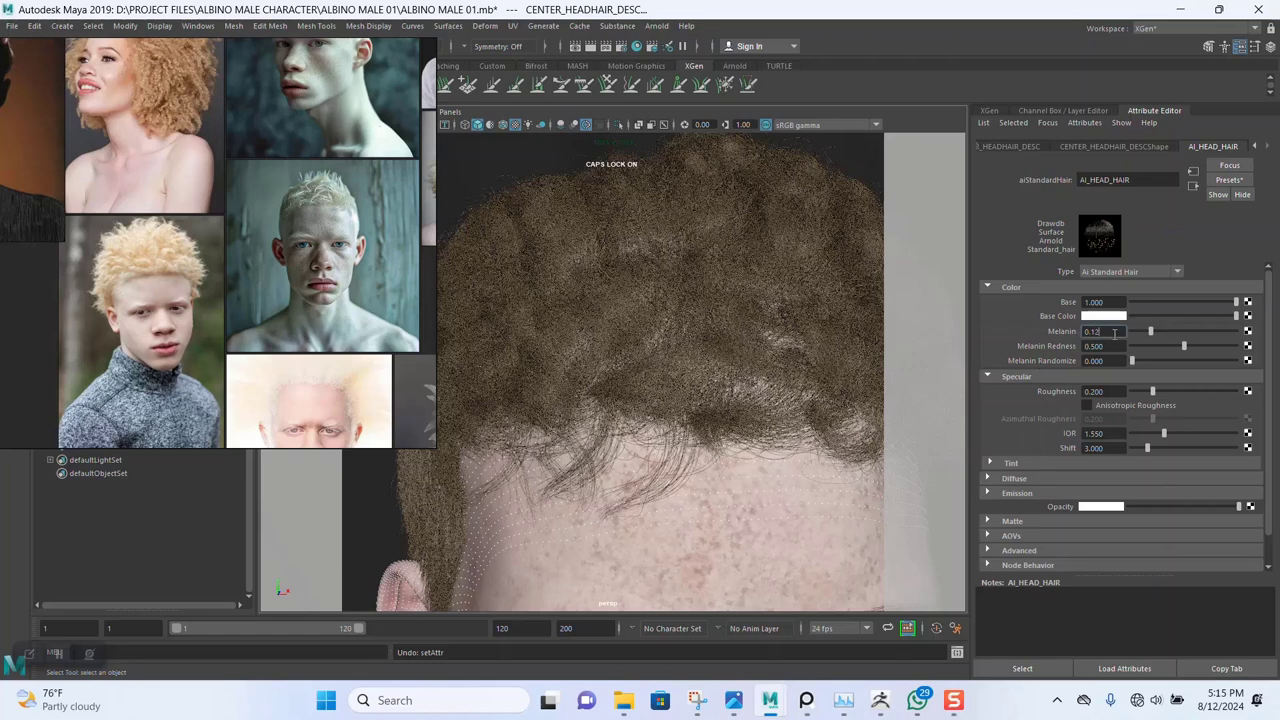
{"action": "key", "text": "Return"}
{"action": "left_click", "coordinate": [1124, 272]}
{"action": "left_click", "coordinate": [1153, 244]}
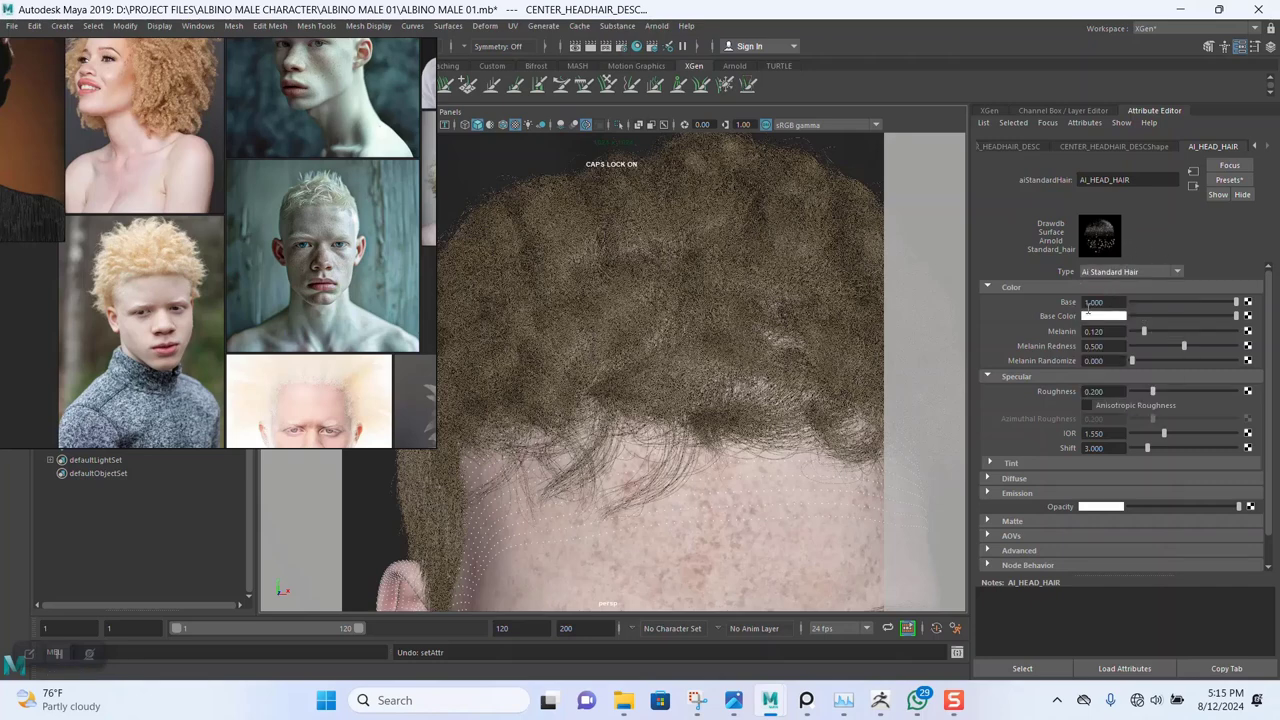
{"action": "mouse_move", "coordinate": [1144, 332]}
{"action": "left_mouse_down"}
{"action": "mouse_move", "coordinate": [1128, 341]}
{"action": "mouse_move", "coordinate": [1141, 342]}
{"action": "left_mouse_up"}
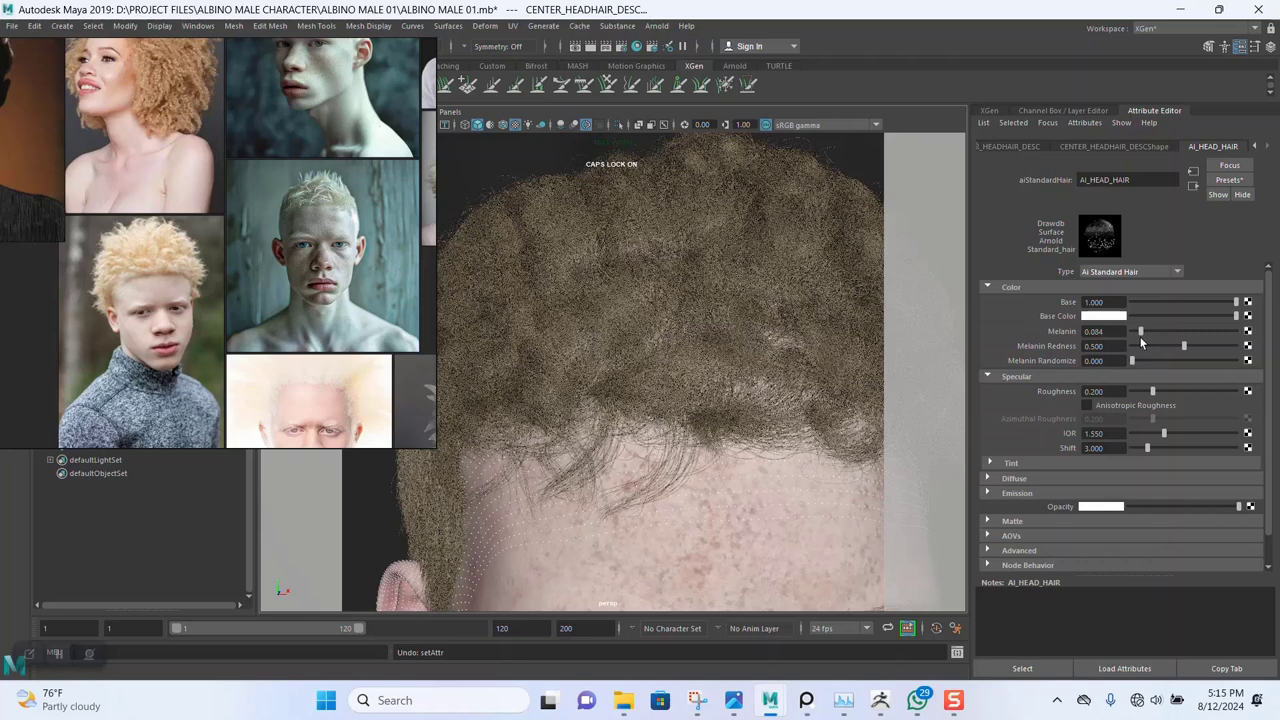
{"action": "scroll", "coordinate": [280, 330], "scroll_direction": "down", "scroll_amount": 5}
Zoom and pan the reference board through the Arnold melanin hair samples
{"action": "scroll", "coordinate": [285, 300], "scroll_direction": "up", "scroll_amount": 8}
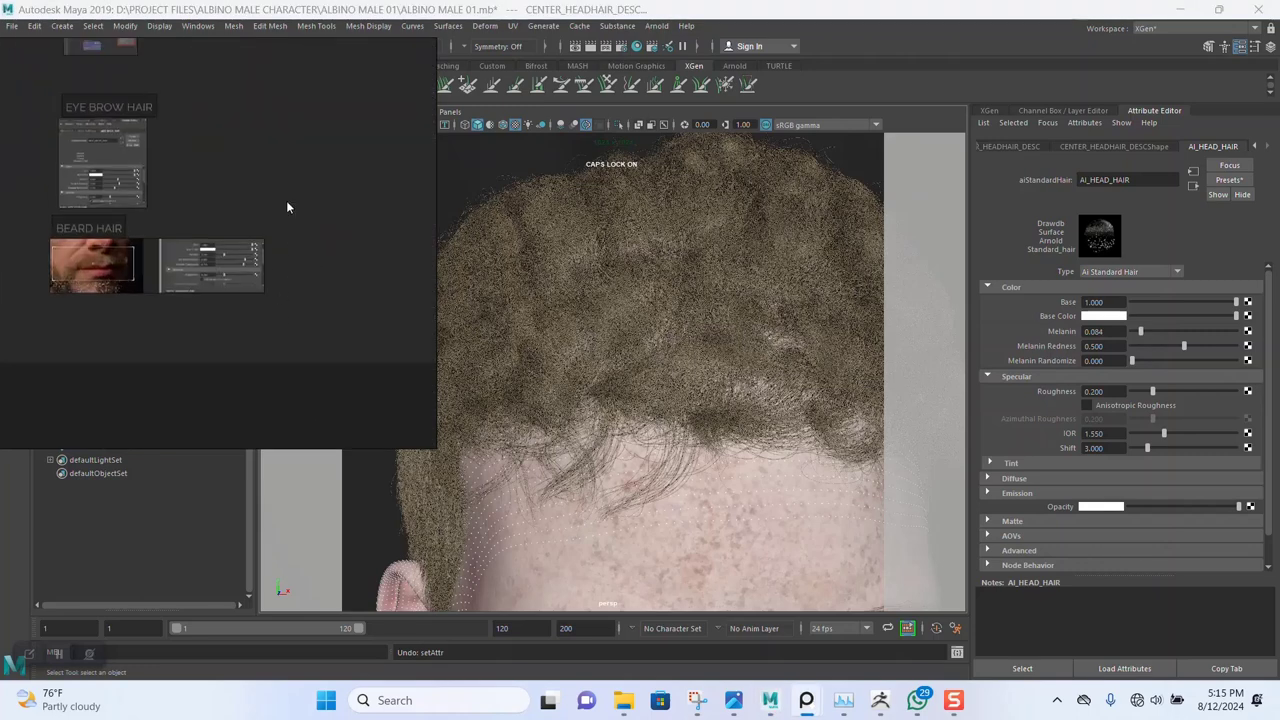
{"action": "scroll", "coordinate": [233, 224], "scroll_direction": "up", "scroll_amount": 5}
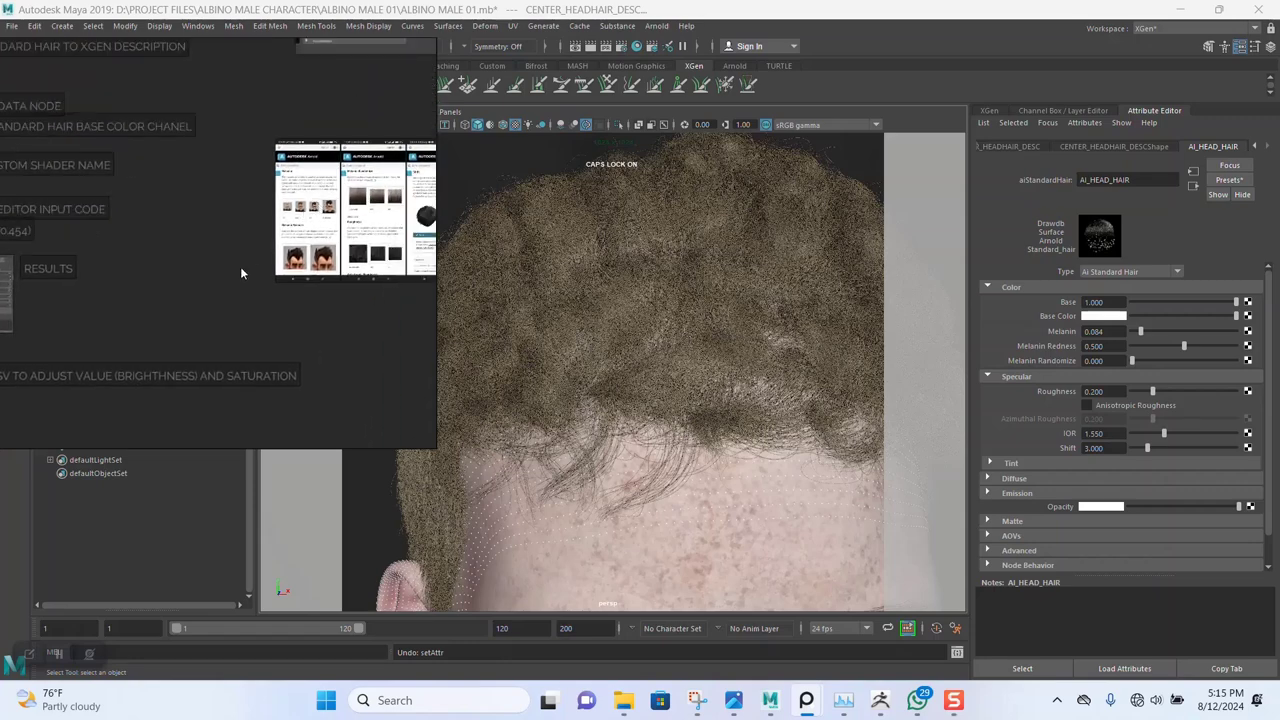
{"action": "scroll", "coordinate": [240, 266], "scroll_direction": "down", "scroll_amount": 4}
{"action": "scroll", "coordinate": [138, 398], "scroll_direction": "up", "scroll_amount": 4}
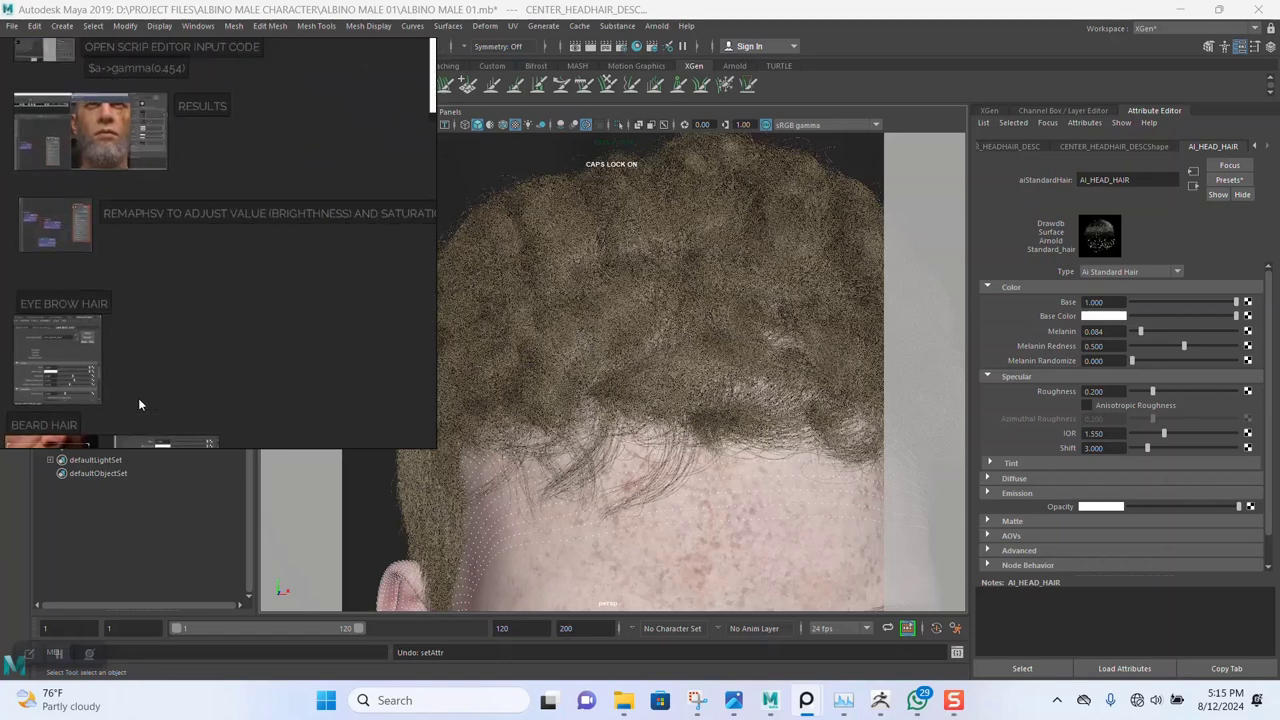
{"action": "scroll", "coordinate": [138, 404], "scroll_direction": "down", "scroll_amount": 2}
{"action": "scroll", "coordinate": [234, 276], "scroll_direction": "up", "scroll_amount": 6}
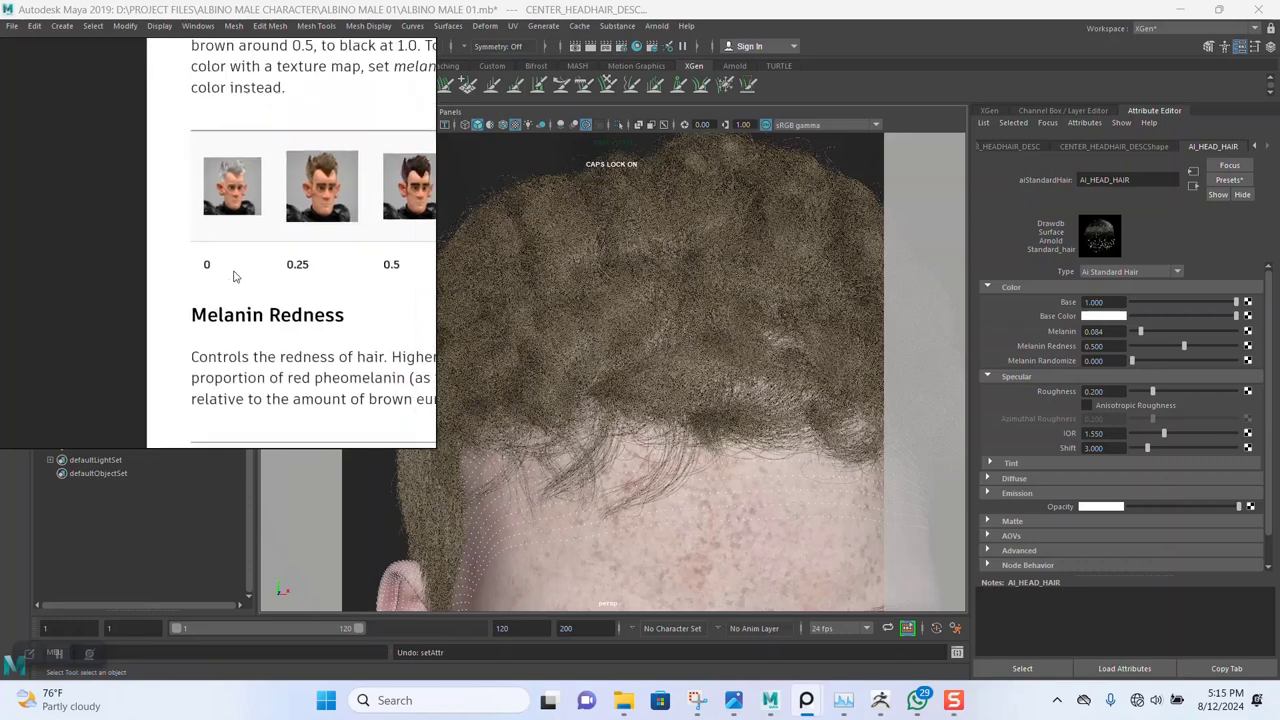
{"action": "scroll", "coordinate": [233, 276], "scroll_direction": "up", "scroll_amount": 5}
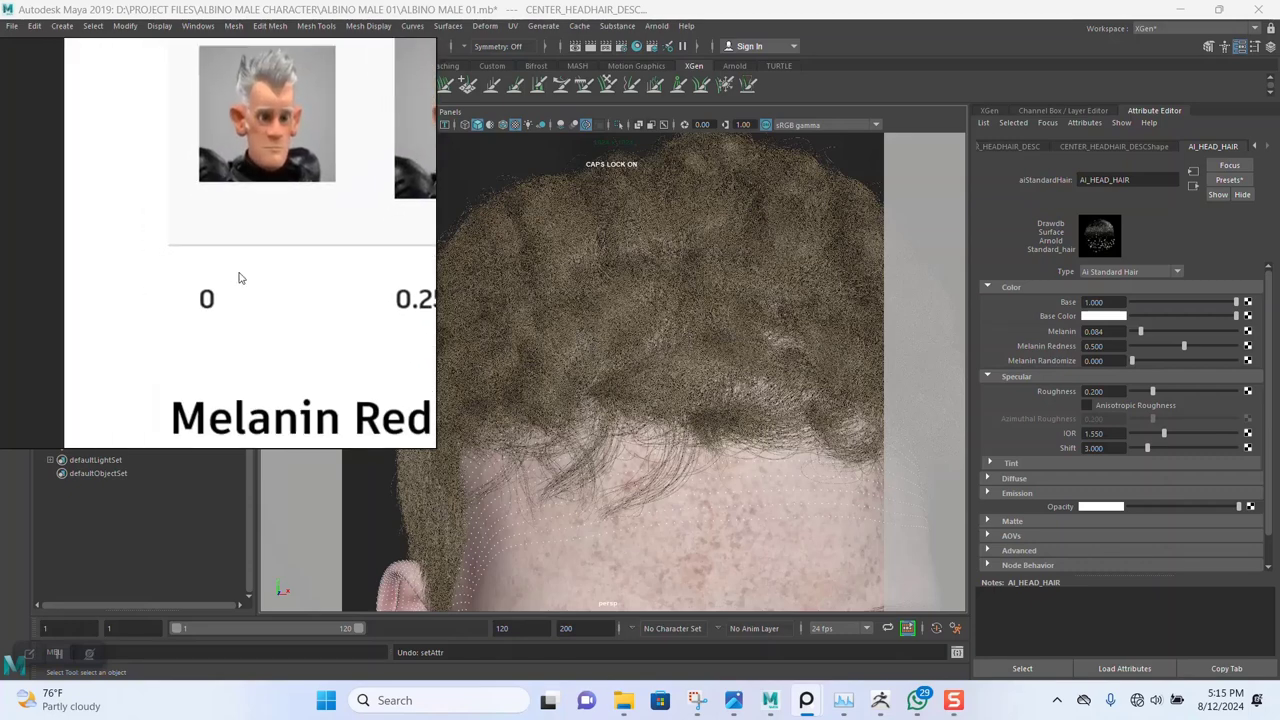
{"action": "scroll", "coordinate": [240, 276], "scroll_direction": "up", "scroll_amount": 2}
{"action": "middle_click_drag", "start_coordinate": [240, 274], "coordinate": [231, 340]}
{"action": "scroll", "coordinate": [233, 336], "scroll_direction": "up", "scroll_amount": 2}
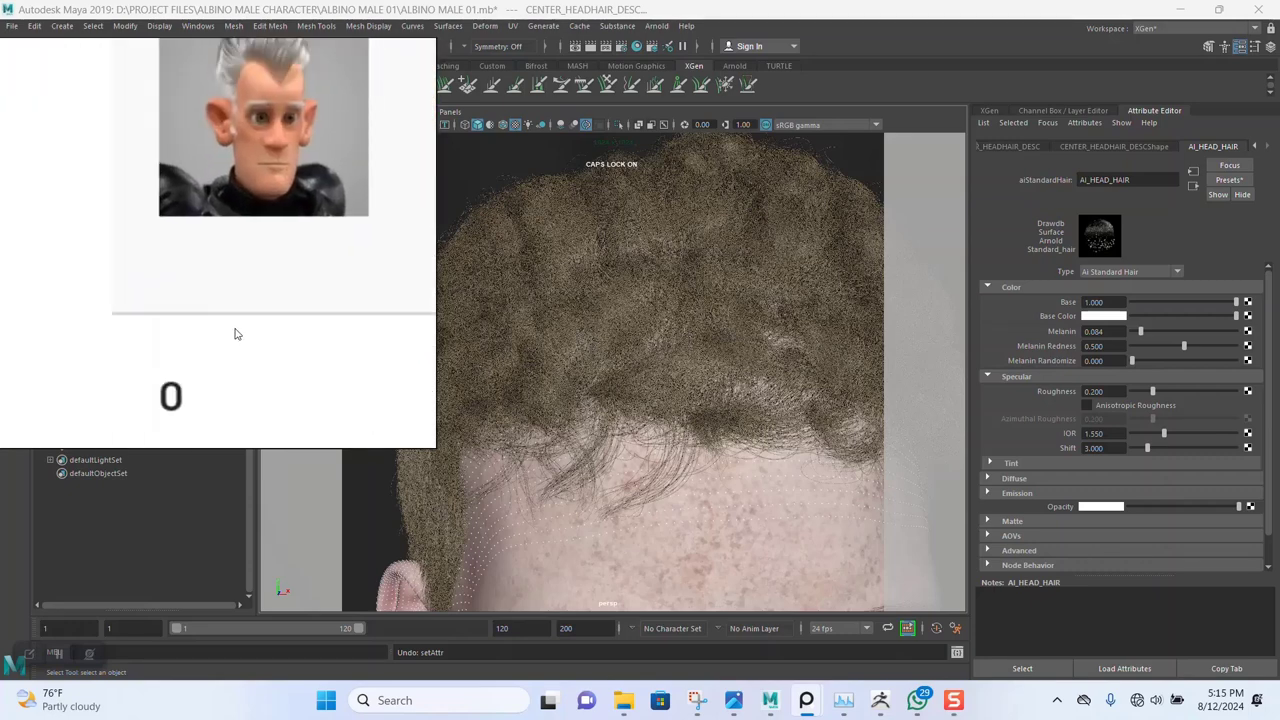
{"action": "scroll", "coordinate": [234, 333], "scroll_direction": "down", "scroll_amount": 2}
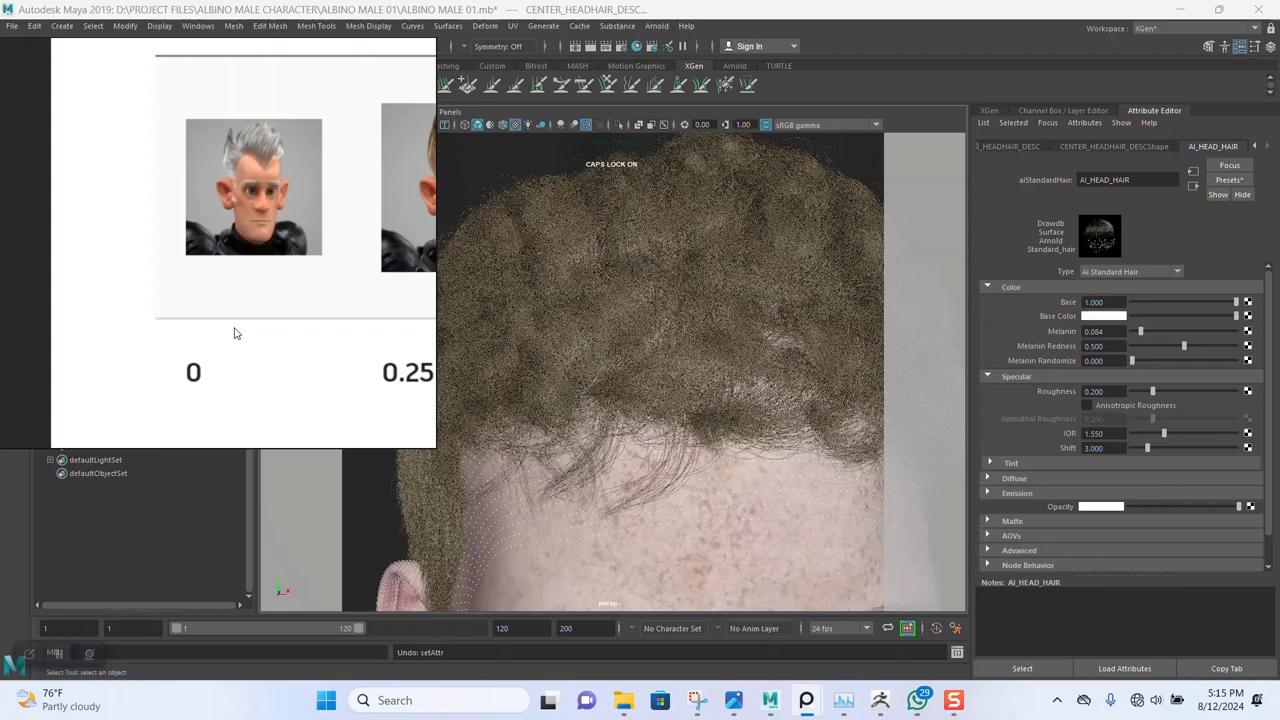
Set AI_HEAD_HAIR Melanin to 0.100
{"action": "left_click", "coordinate": [1117, 331]}
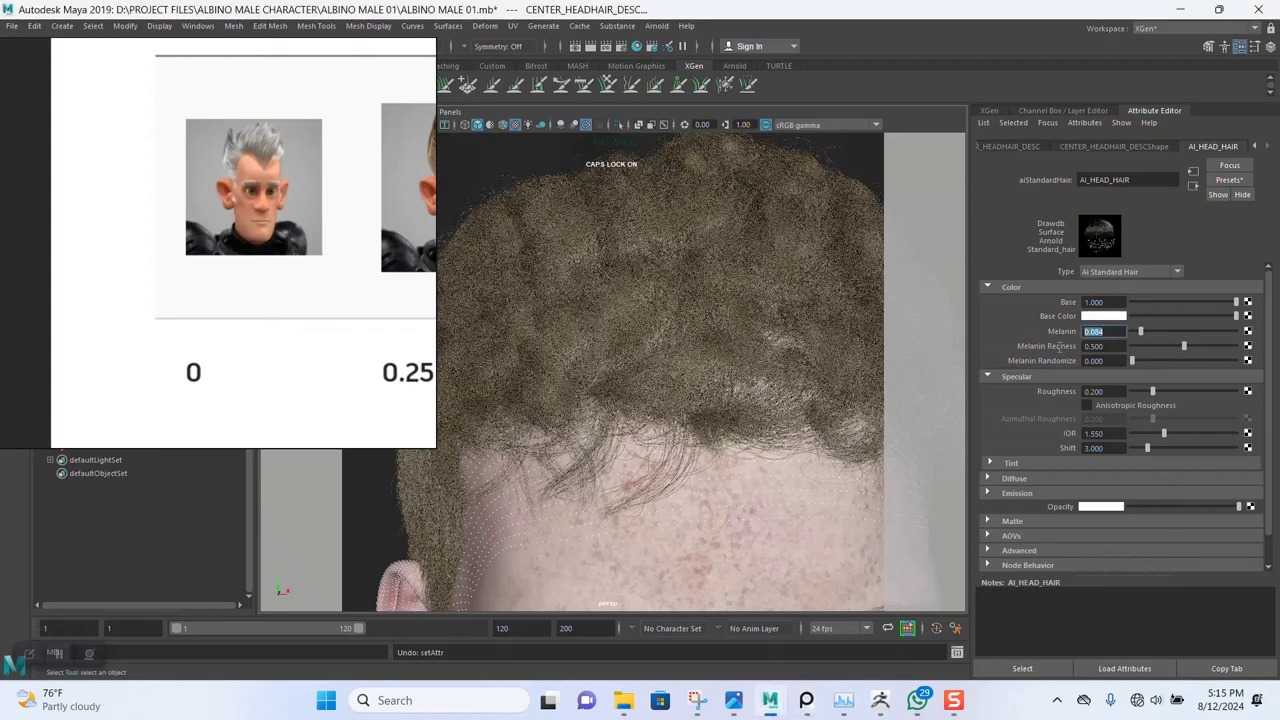
{"action": "type", "text": "0.1"}
{"action": "key", "text": "Return"}
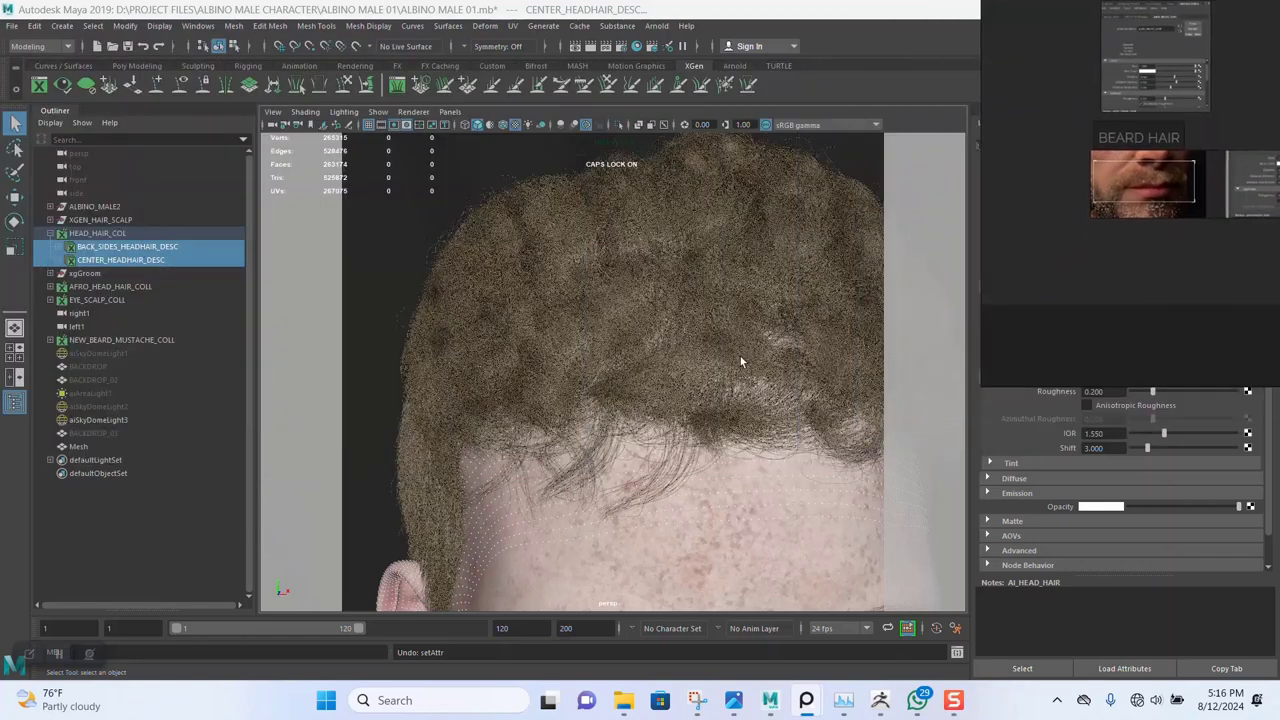
Move the reference images aside and frame the front hairline and forehead
{"action": "mouse_move", "coordinate": [634, 371]}
{"action": "left_mouse_down", "text": "alt"}
{"action": "mouse_move", "coordinate": [648, 371]}
{"action": "mouse_move", "coordinate": [607, 368]}
{"action": "mouse_move", "coordinate": [626, 357]}
{"action": "mouse_move", "coordinate": [623, 371]}
{"action": "left_mouse_up", "text": "alt"}
{"action": "middle_click_drag", "start_coordinate": [623, 371], "coordinate": [631, 346], "text": "alt"}
{"action": "left_click_drag", "start_coordinate": [631, 346], "coordinate": [626, 365], "text": "alt"}
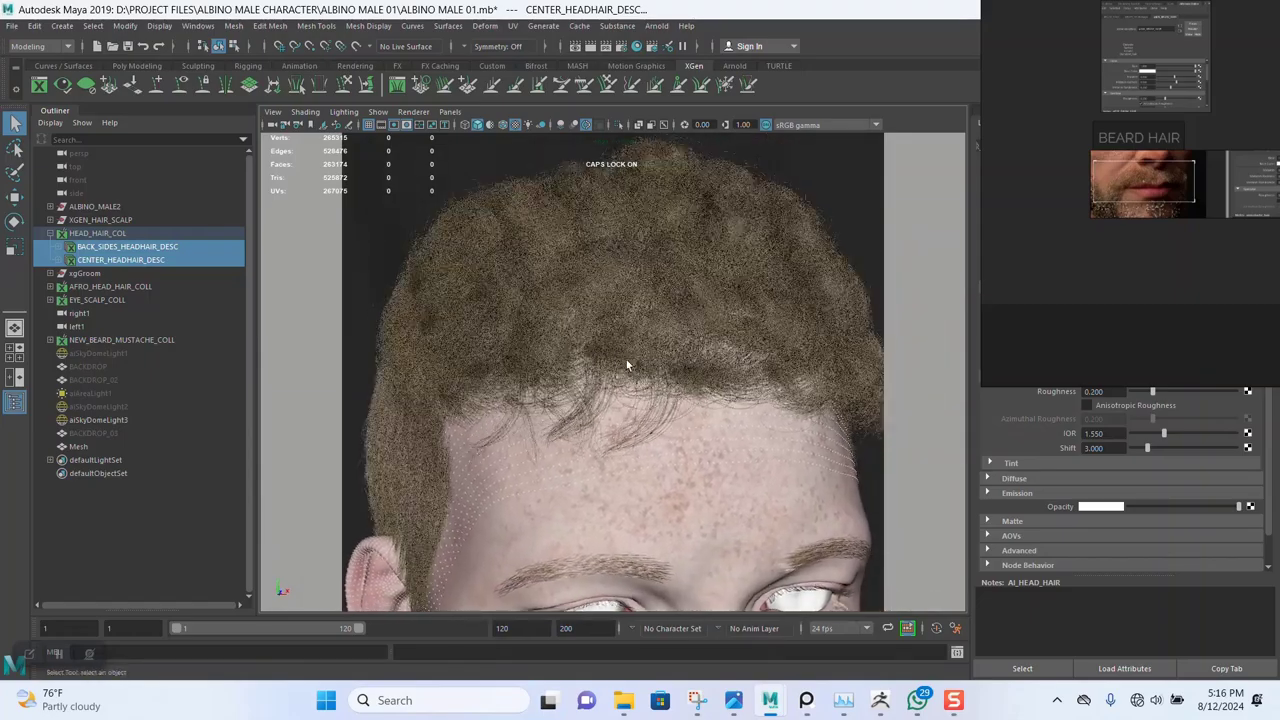
Save the scene and open the Arnold RenderView from the Arnold shelf
{"action": "key", "text": "ctrl+s"}
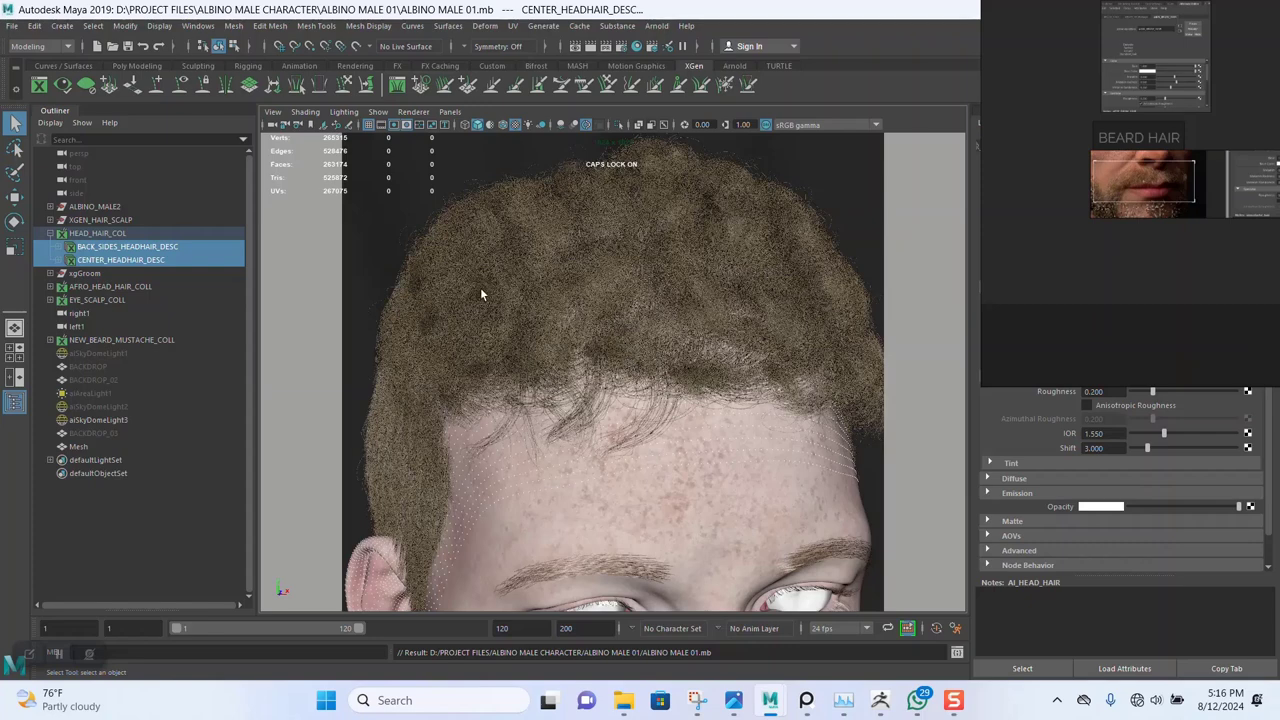
{"action": "left_click", "coordinate": [738, 67]}
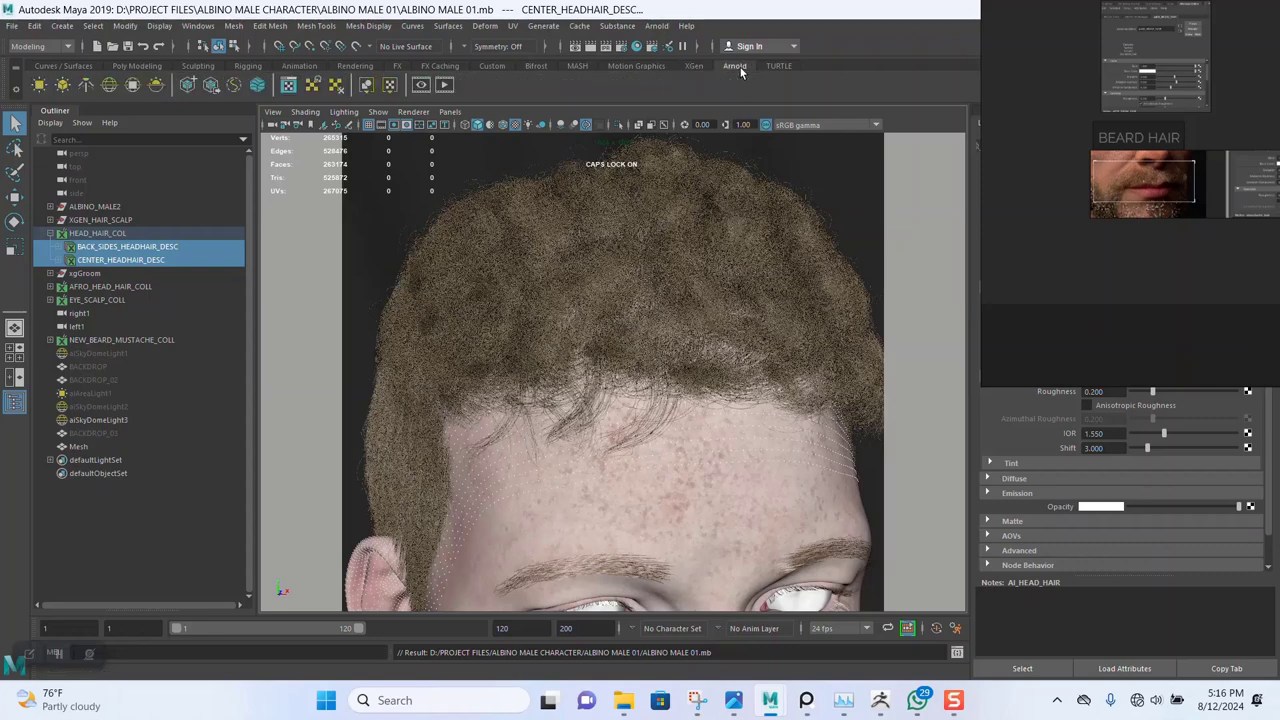
{"action": "left_click", "coordinate": [424, 88]}
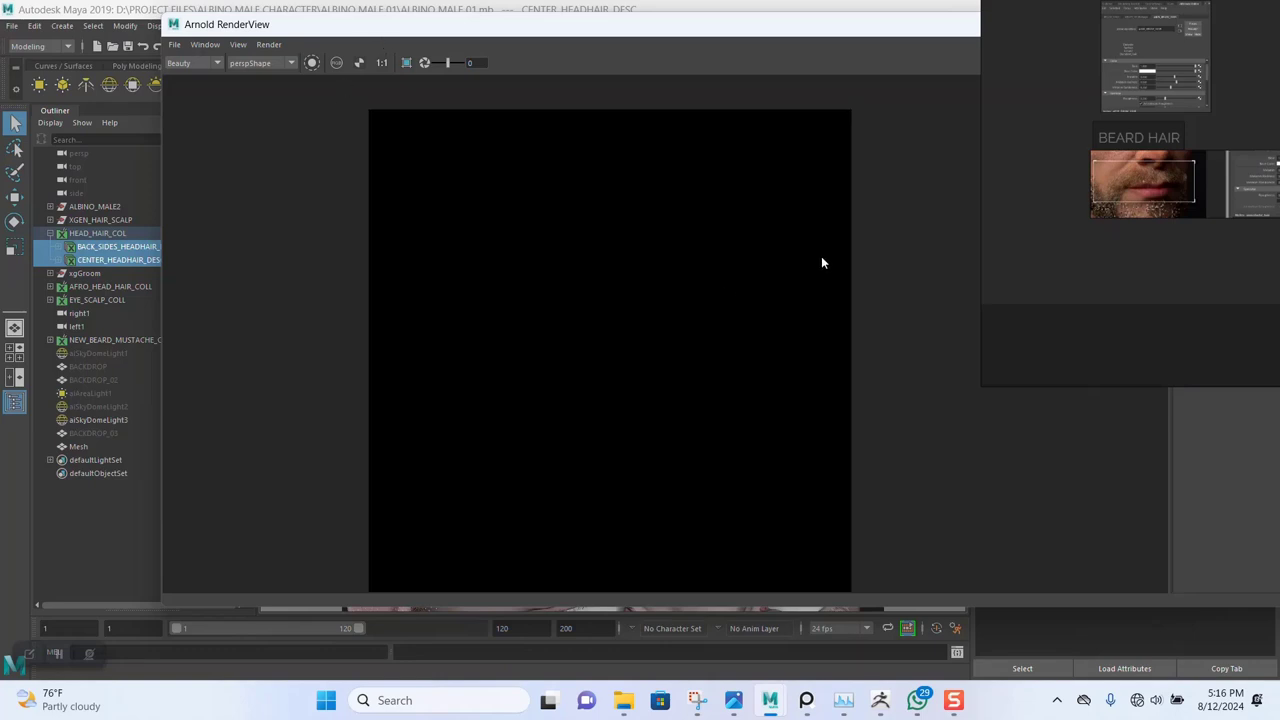
Rearrange the RenderView and reference windows and start a live Arnold IPR render of the head
{"action": "left_click_drag", "start_coordinate": [1069, 190], "coordinate": [7, 219]}
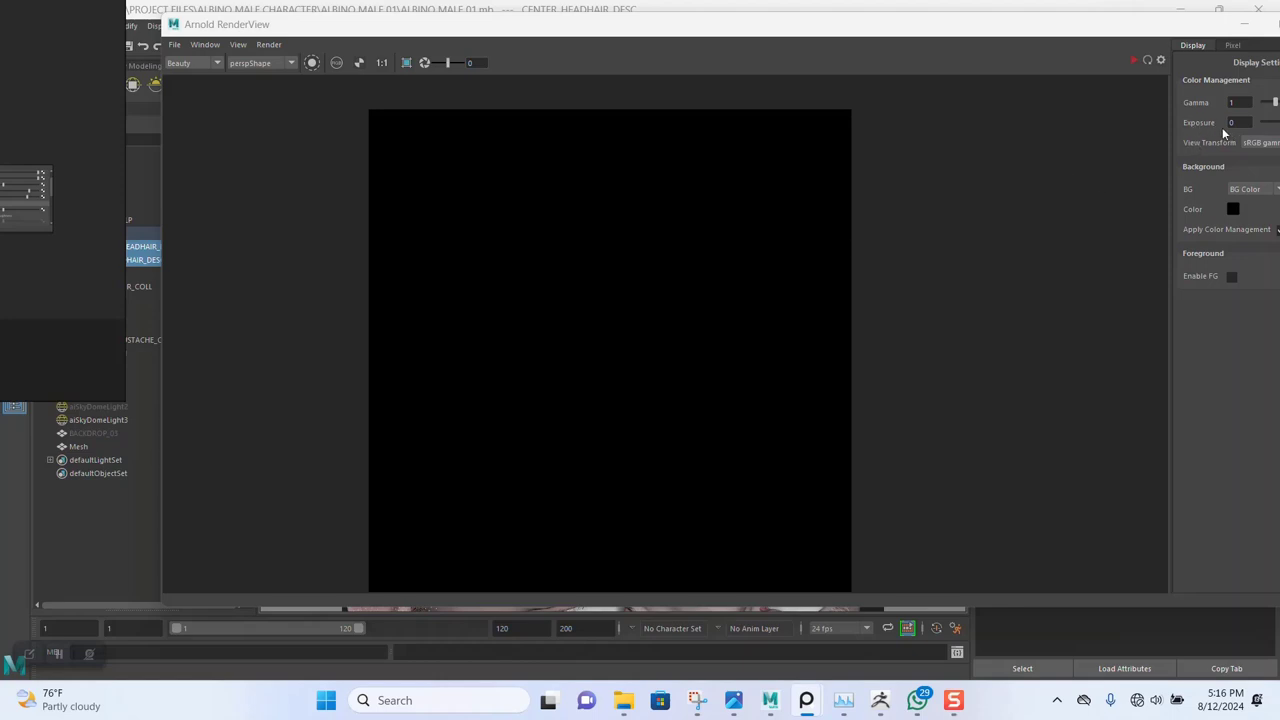
{"action": "left_click_drag", "start_coordinate": [159, 205], "coordinate": [292, 214]}
{"action": "left_click", "coordinate": [1133, 61]}
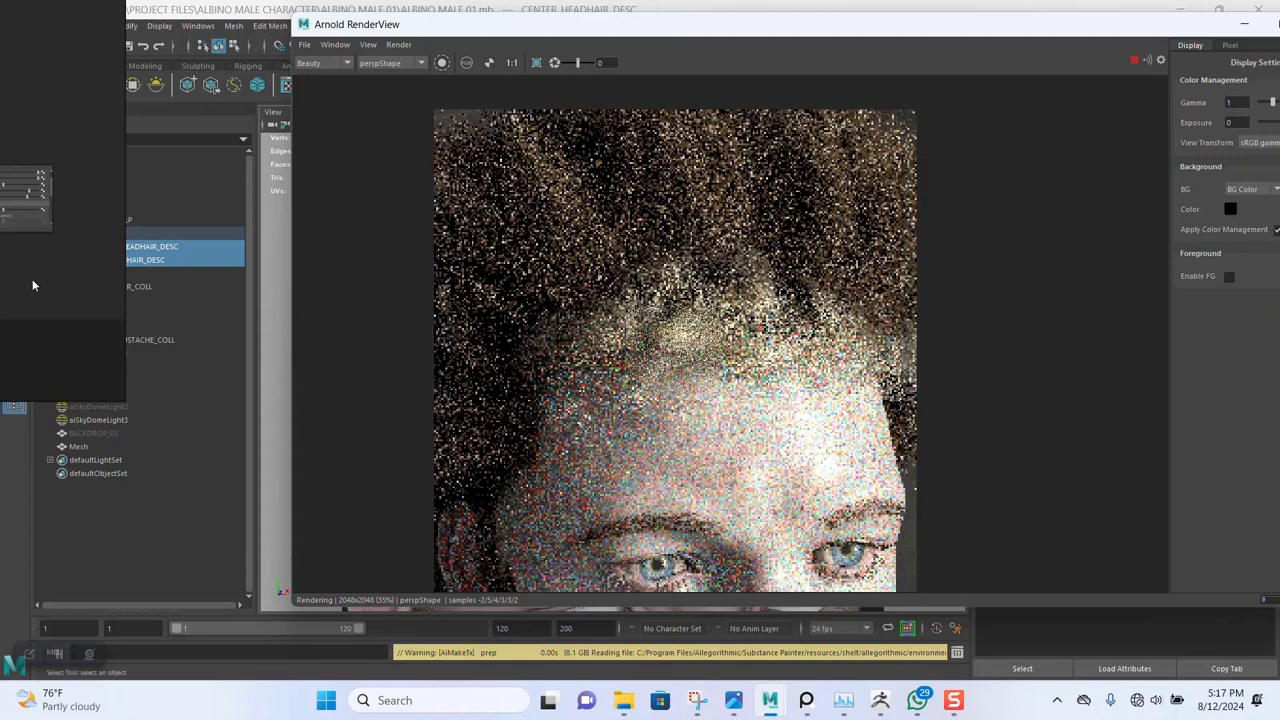
{"action": "left_click_drag", "start_coordinate": [33, 286], "coordinate": [1143, 229]}
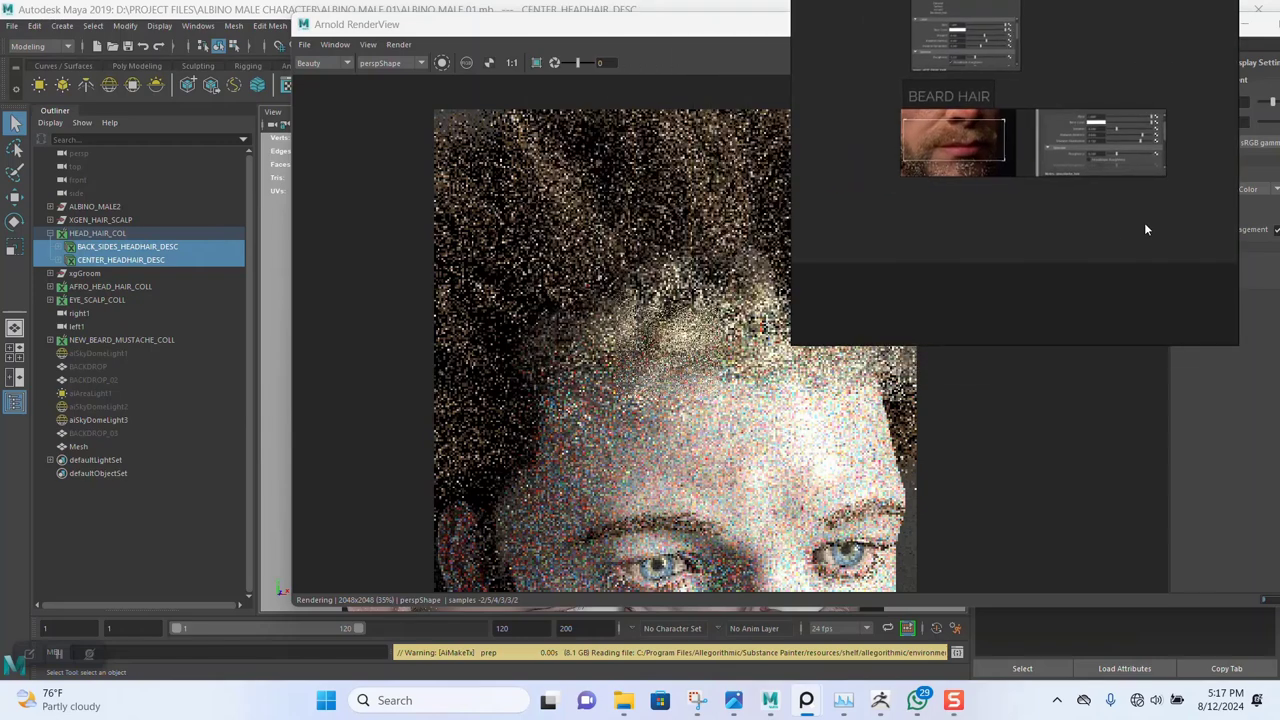
Hide the AFRO_HEAD_HAIR_COLL collection so only the short head hair renders
{"action": "left_click", "coordinate": [97, 287]}
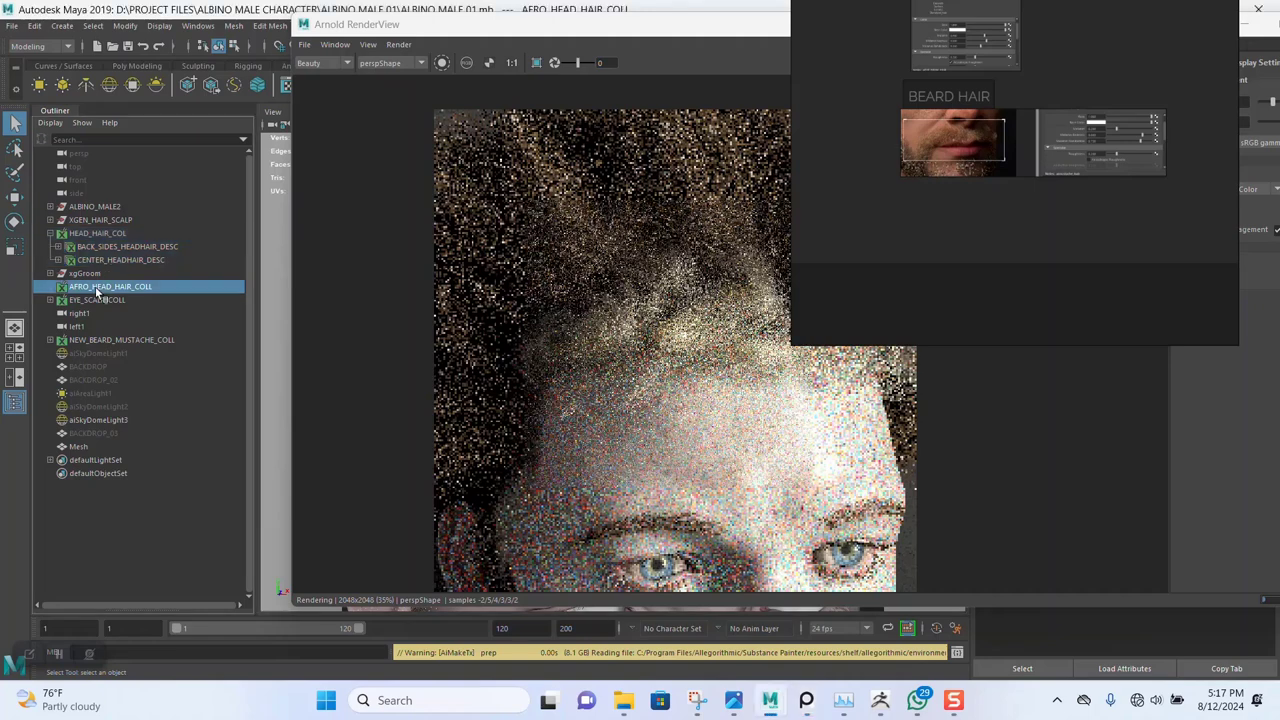
{"action": "key", "text": "ctrl+h"}
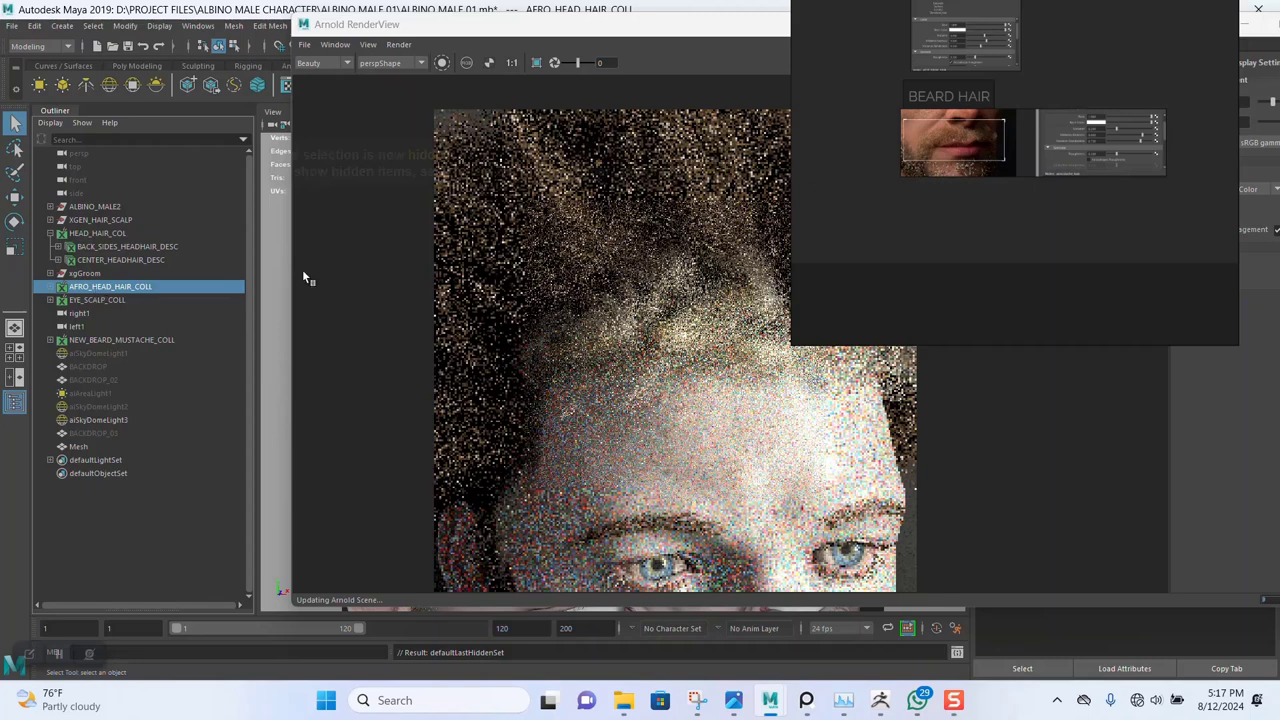
{"action": "key", "text": "ctrl+h"}
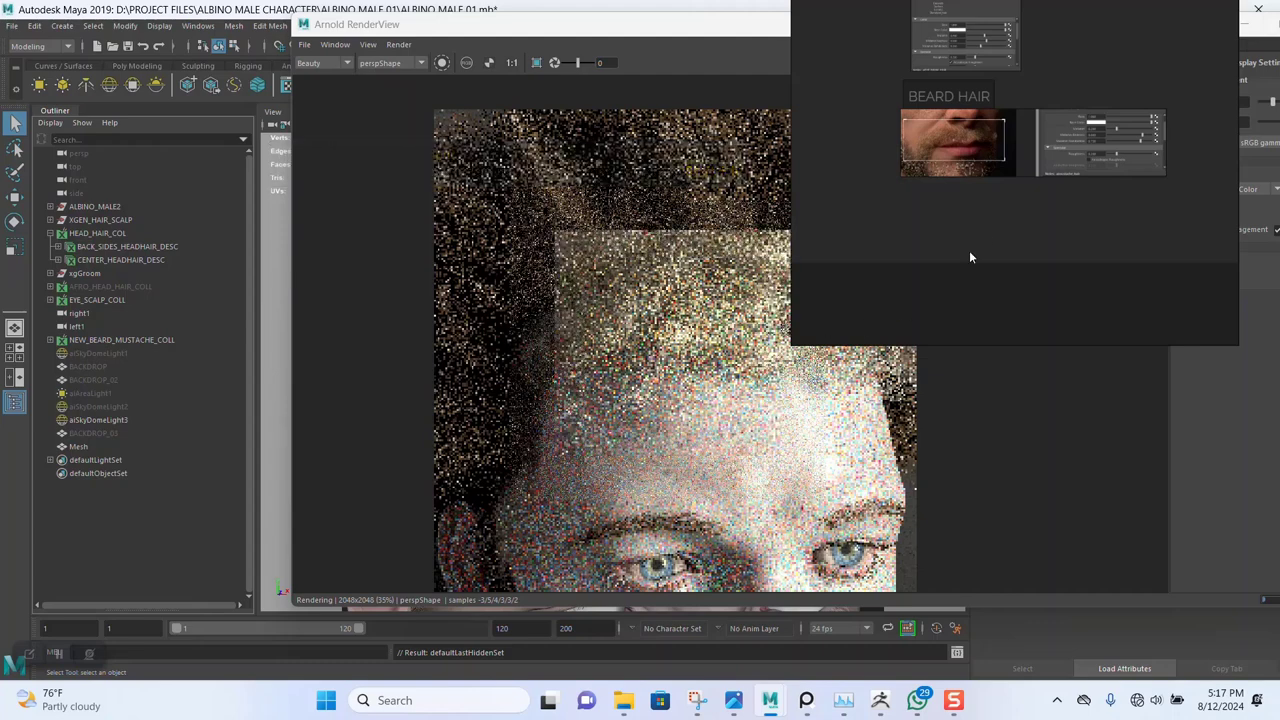
{"action": "left_click_drag", "start_coordinate": [972, 245], "coordinate": [59, 300]}
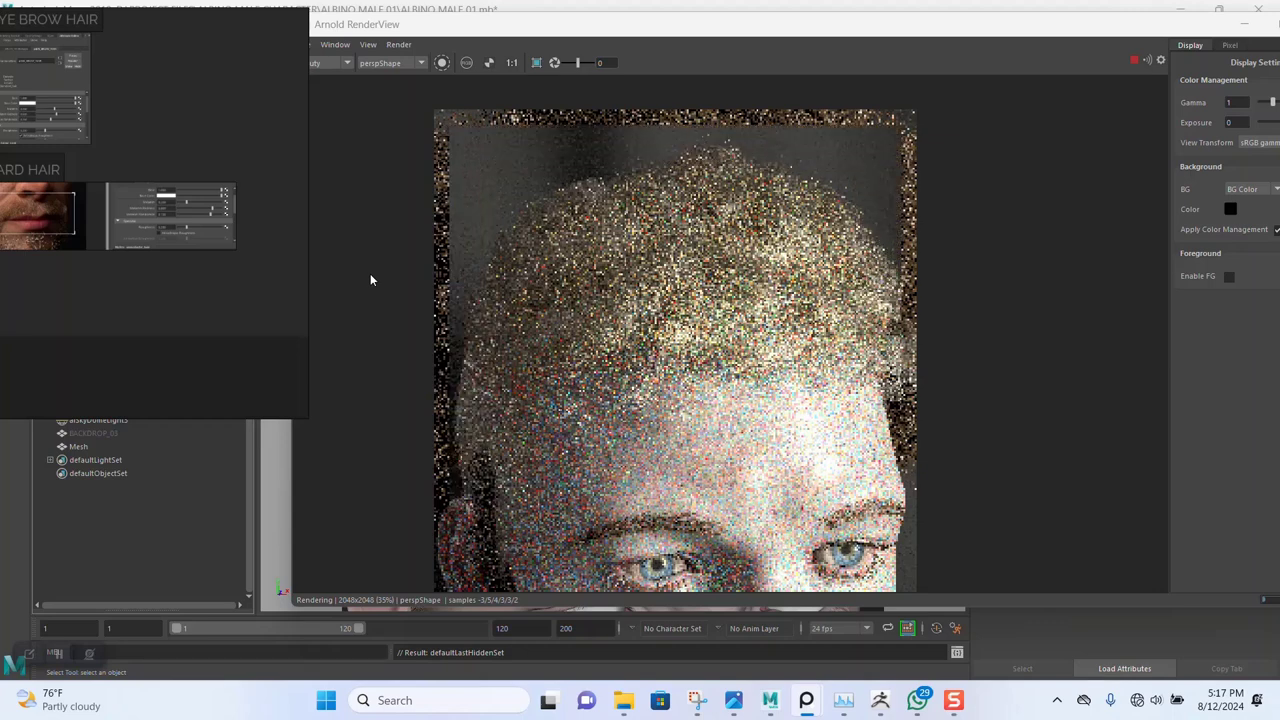
{"action": "left_click_drag", "start_coordinate": [231, 297], "coordinate": [201, 288]}
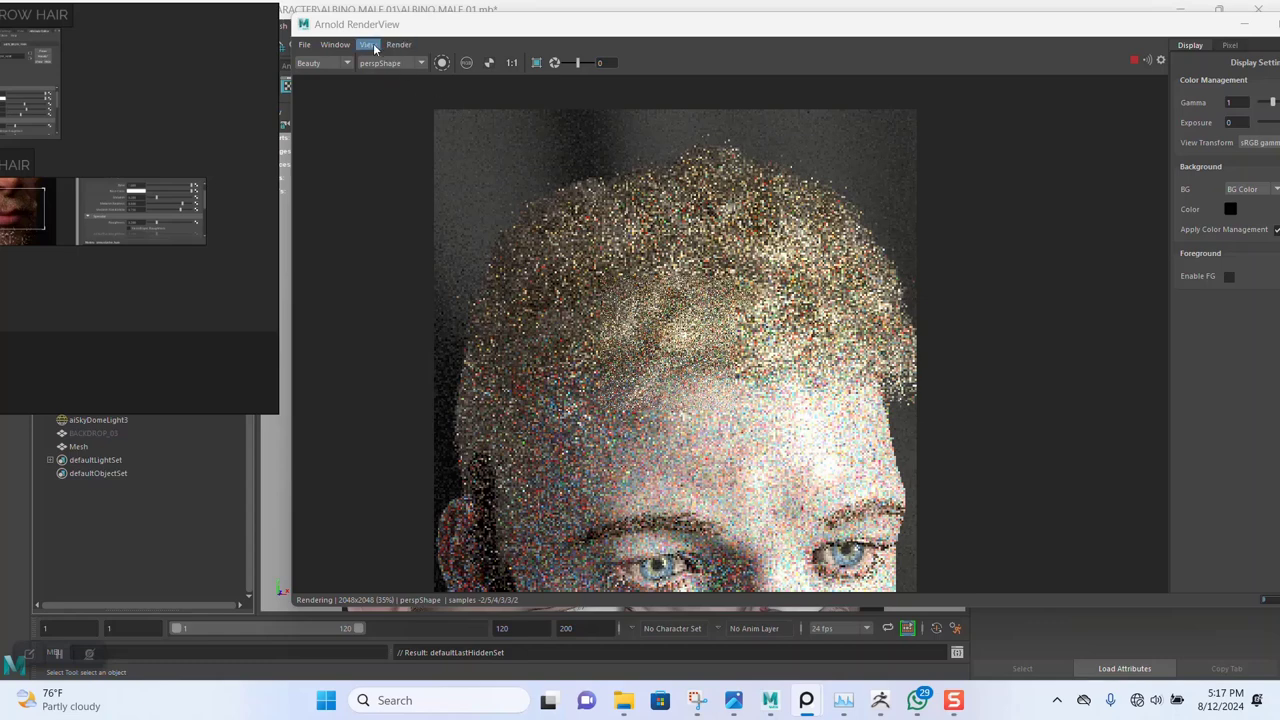
Restart the Arnold IPR limited to a render region over the hair, then stop it
{"action": "left_click", "coordinate": [1135, 60]}
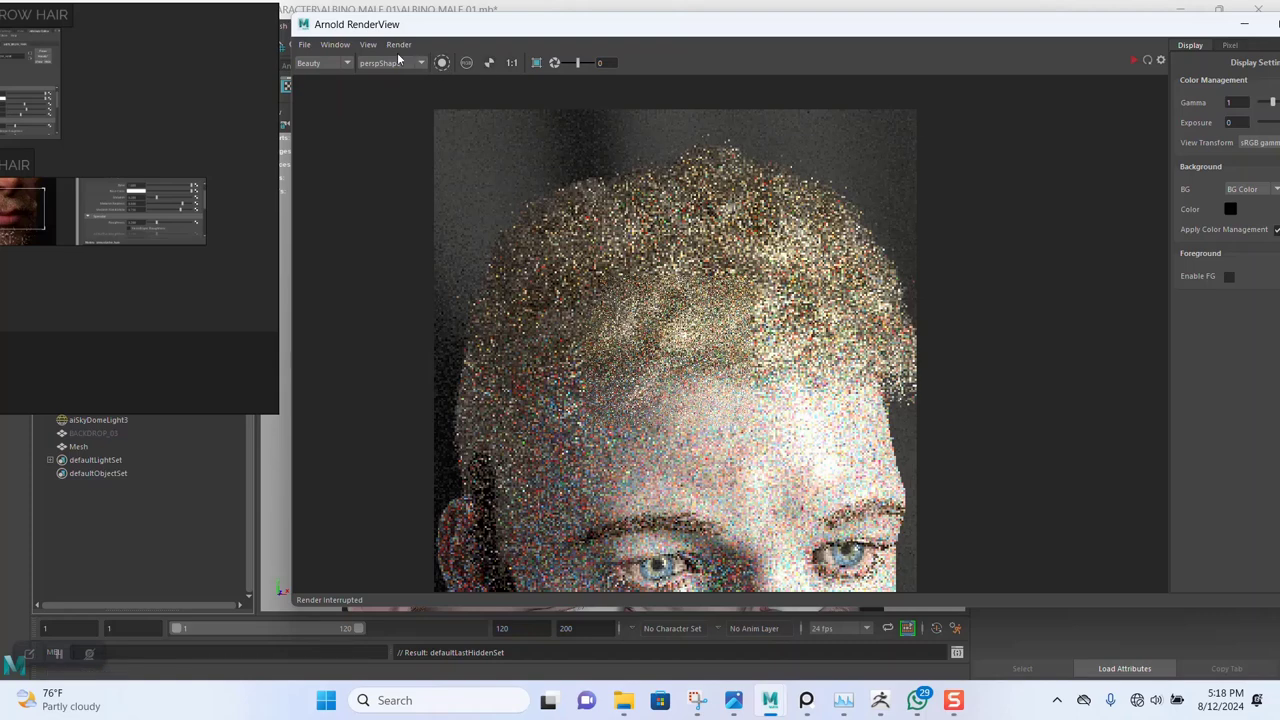
{"action": "left_click", "coordinate": [1138, 62]}
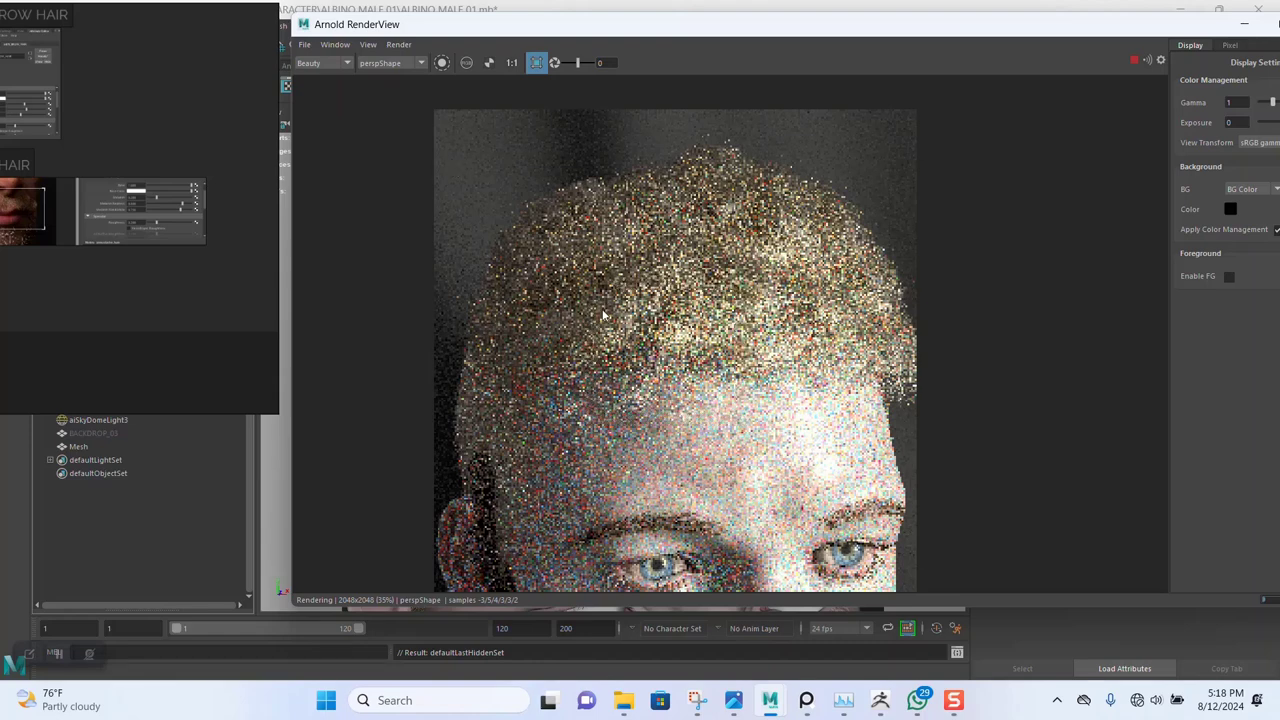
{"action": "left_click_drag", "start_coordinate": [449, 148], "coordinate": [773, 385]}
{"action": "left_click_drag", "start_coordinate": [943, 401], "coordinate": [1003, 412]}
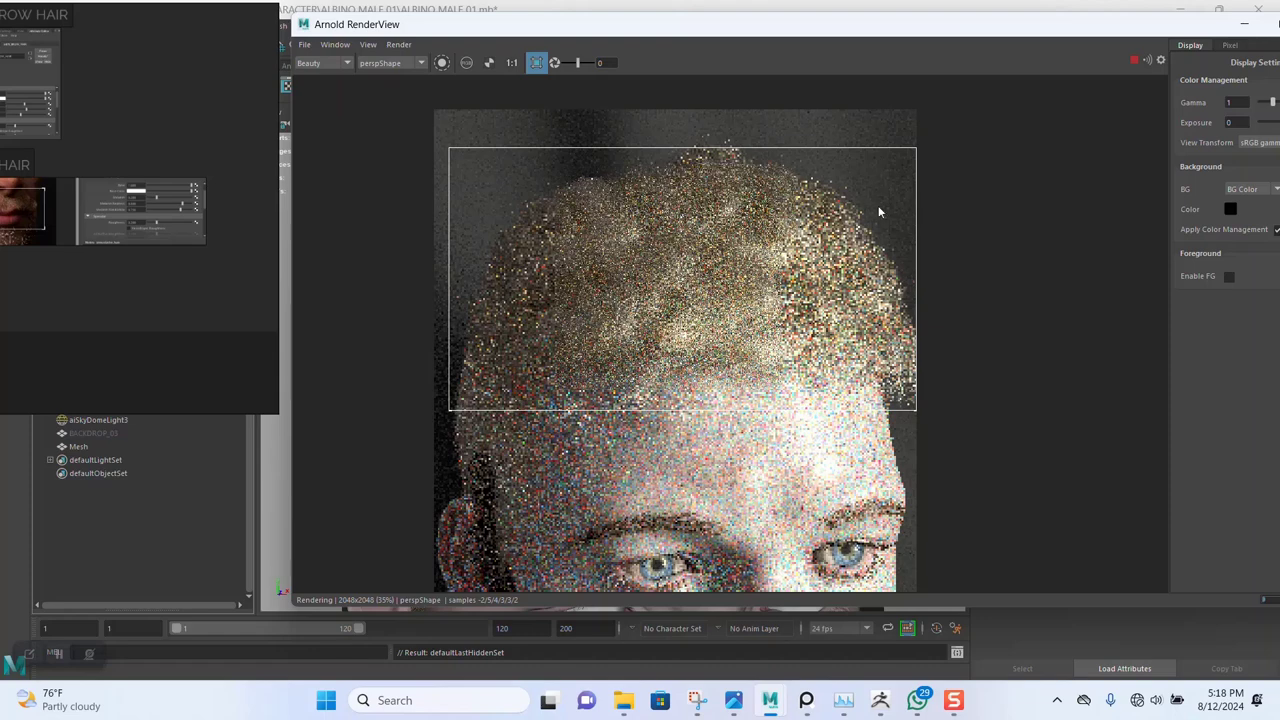
{"action": "left_click", "coordinate": [1134, 62]}
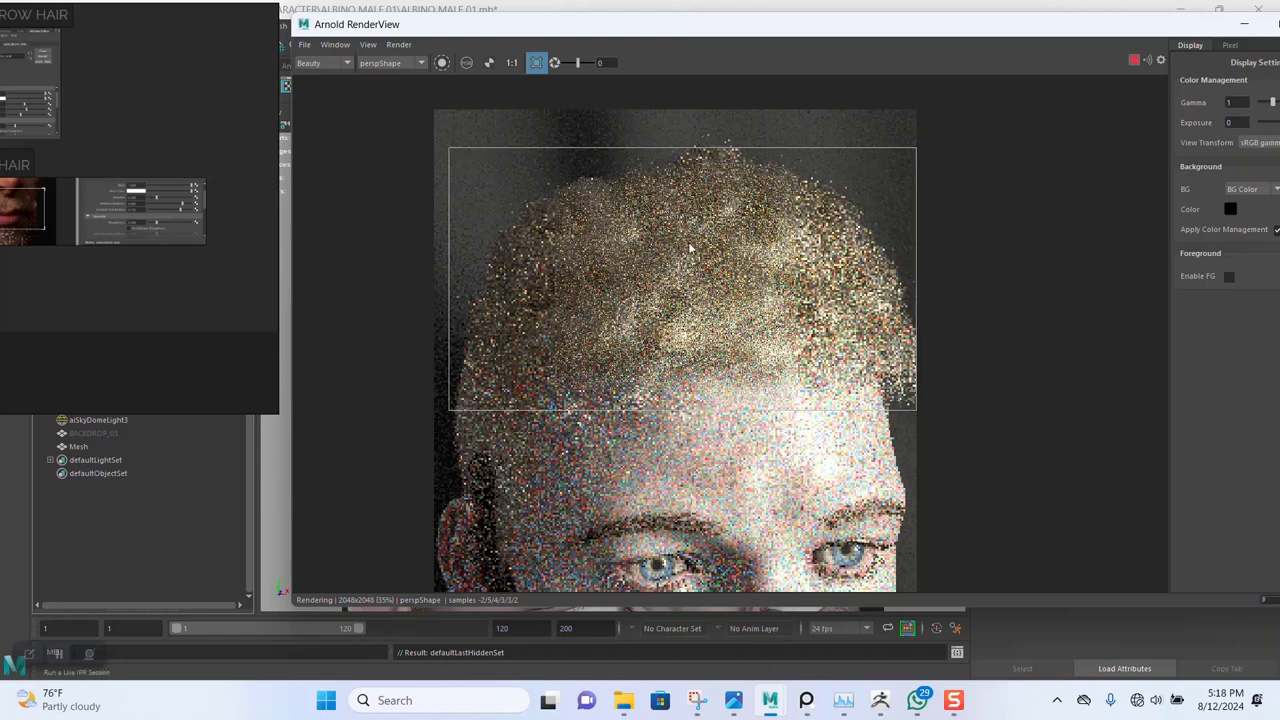
Load BACK_SIDES_HEADHAIR_DESC's AI_HEAD_HAIR shader beside the reference table's Chinese shift values row
{"action": "left_click", "coordinate": [1243, 25]}
{"action": "left_click_drag", "start_coordinate": [163, 252], "coordinate": [603, 286]}
{"action": "scroll", "coordinate": [519, 270], "scroll_direction": "down", "scroll_amount": 5}
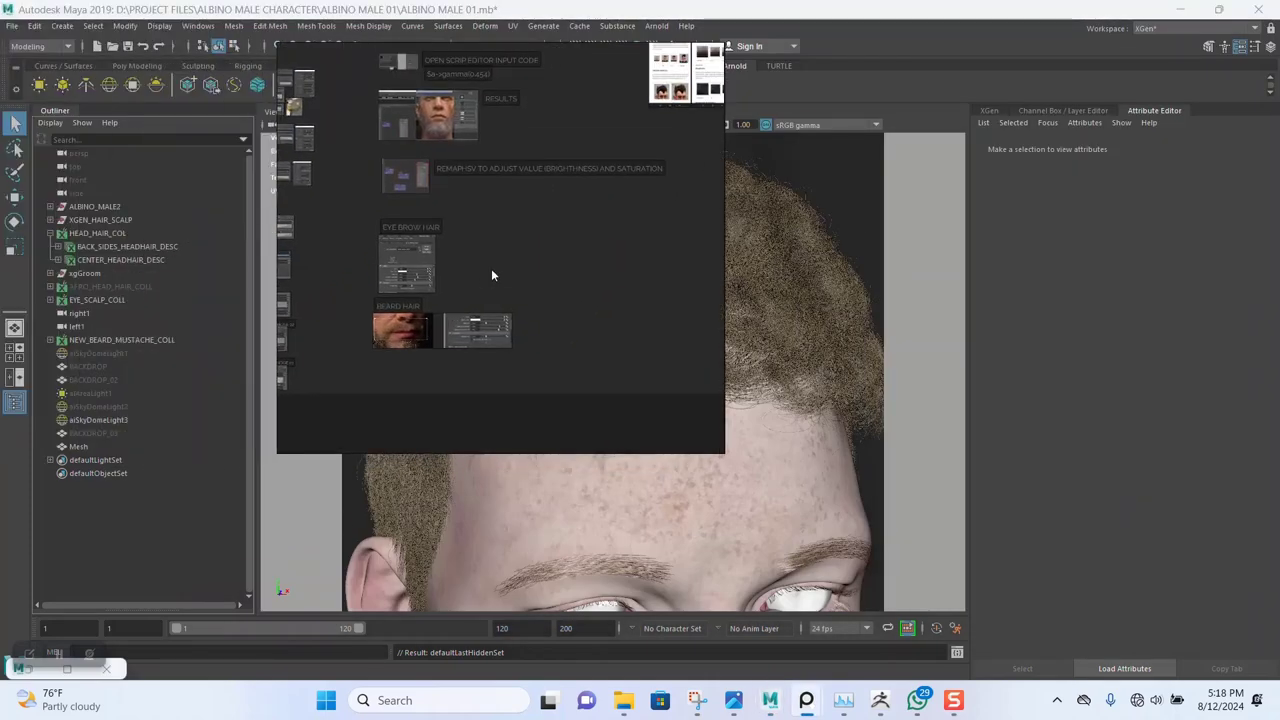
{"action": "scroll", "coordinate": [497, 270], "scroll_direction": "down", "scroll_amount": 6}
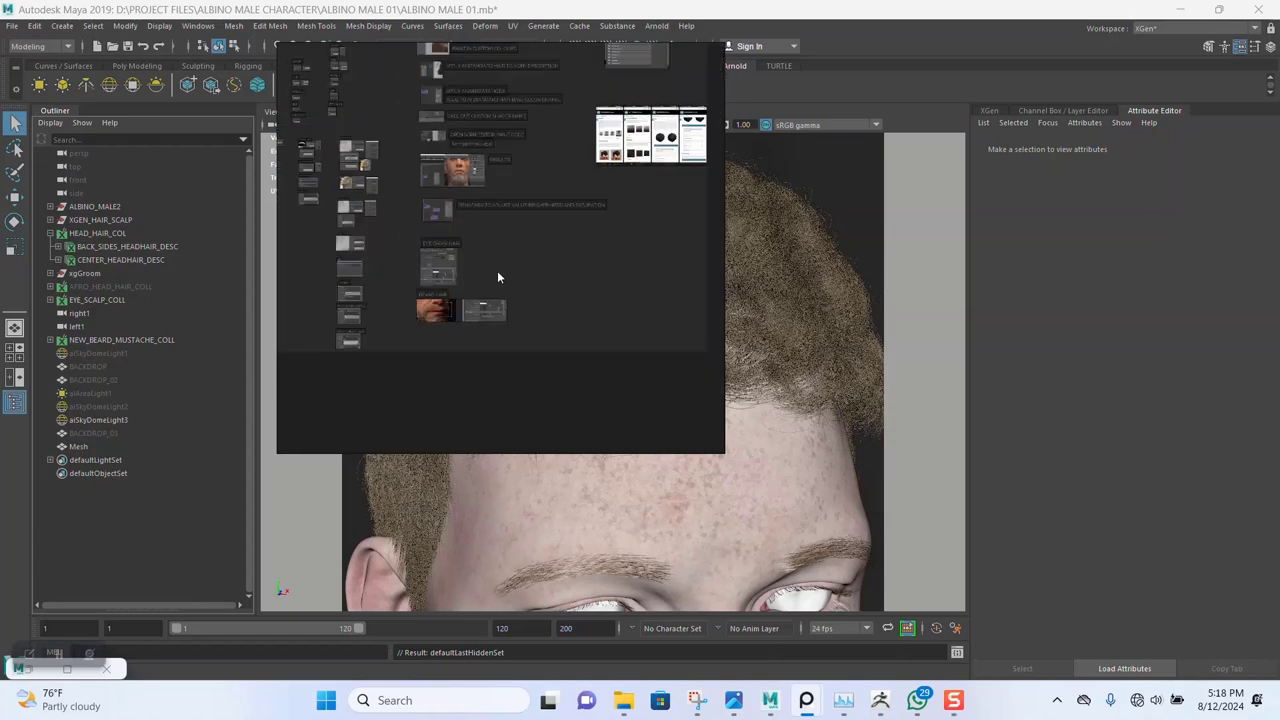
{"action": "scroll", "coordinate": [520, 243], "scroll_direction": "up", "scroll_amount": 4}
{"action": "scroll", "coordinate": [520, 243], "scroll_direction": "up", "scroll_amount": 8}
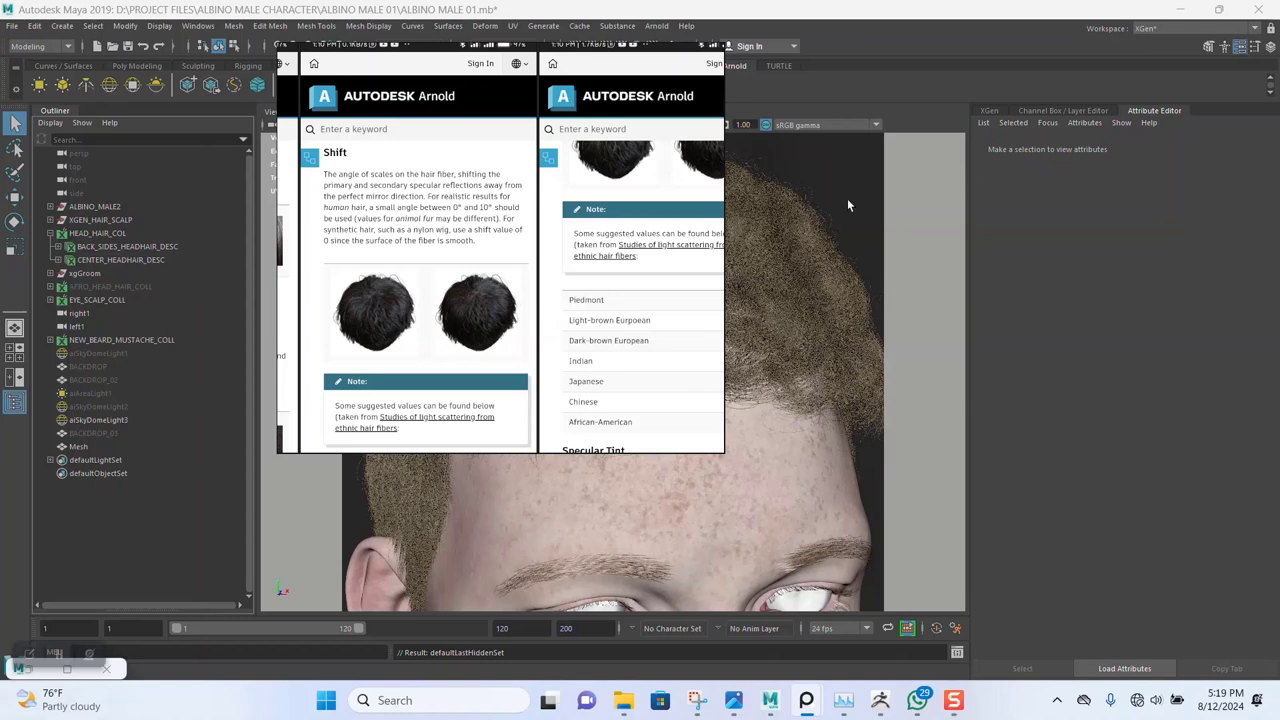
{"action": "left_click", "coordinate": [86, 245]}
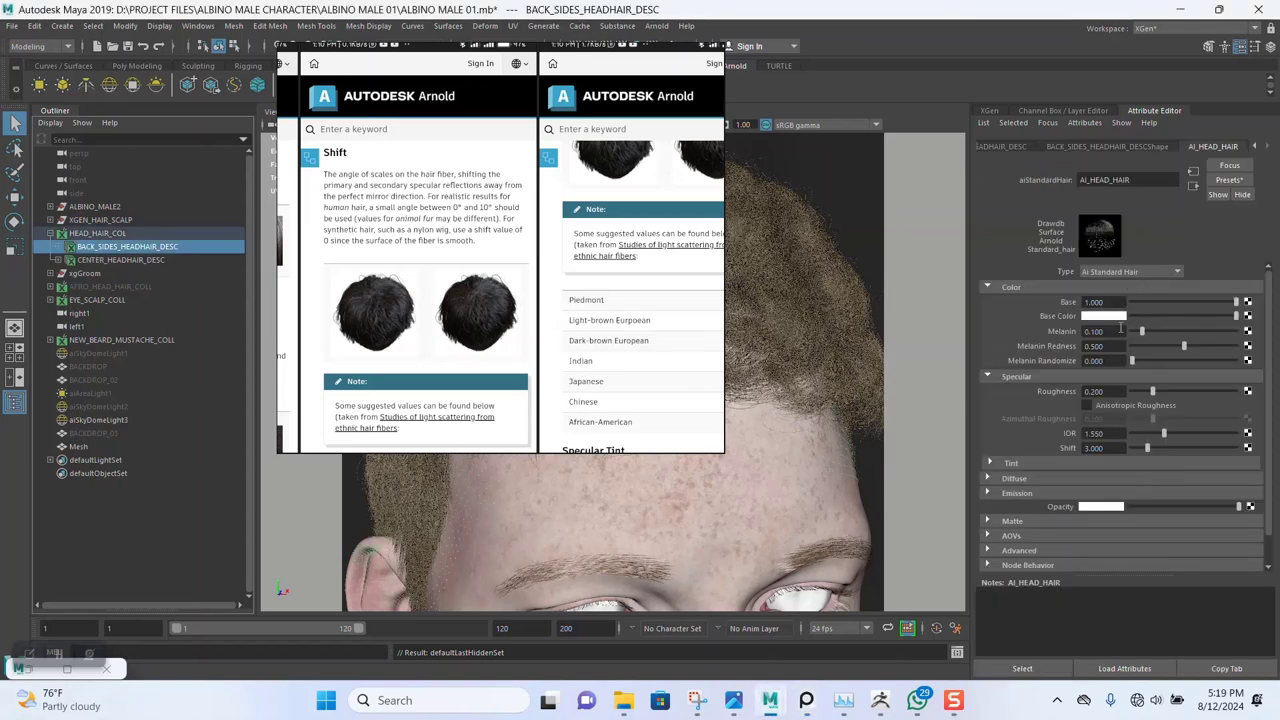
{"action": "scroll", "coordinate": [503, 250], "scroll_direction": "up", "scroll_amount": 5}
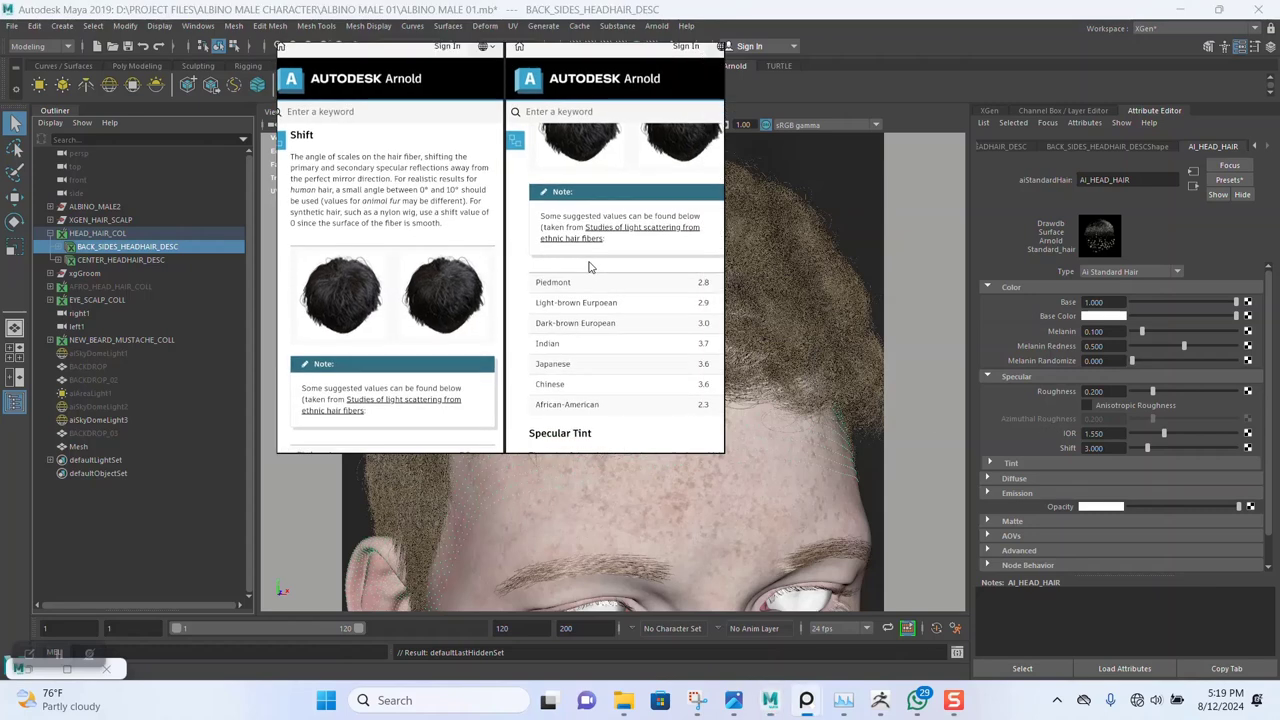
{"action": "right_click_drag", "start_coordinate": [524, 263], "coordinate": [458, 245]}
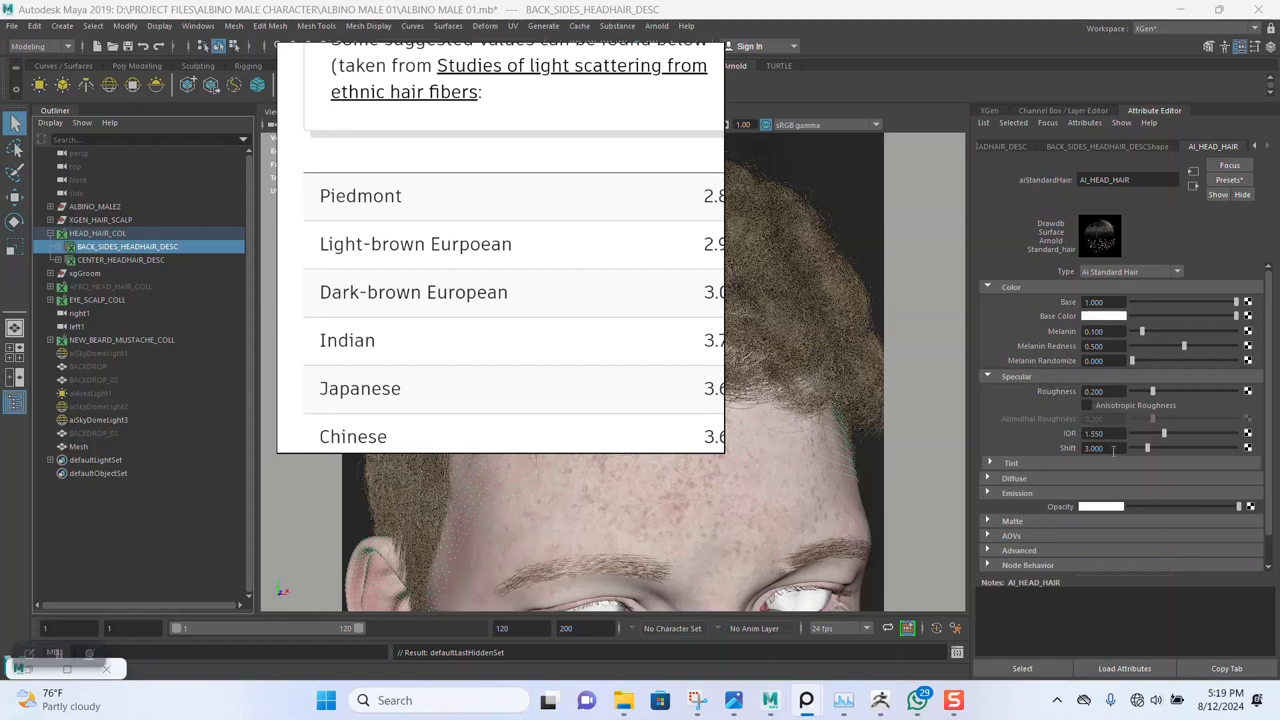
Enter 2.9 in AI_HEAD_HAIR's Specular Shift field, replacing 3.0
{"action": "right_click_drag", "start_coordinate": [594, 277], "coordinate": [558, 266]}
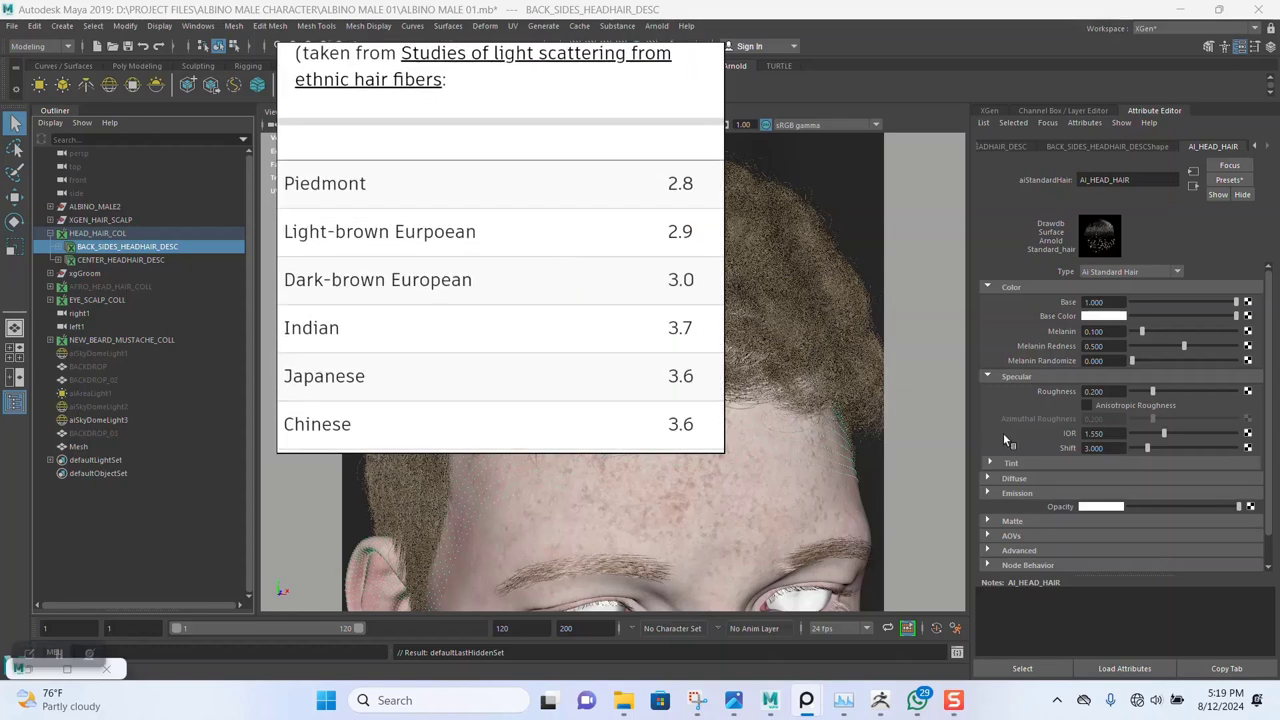
{"action": "left_click", "coordinate": [1111, 448]}
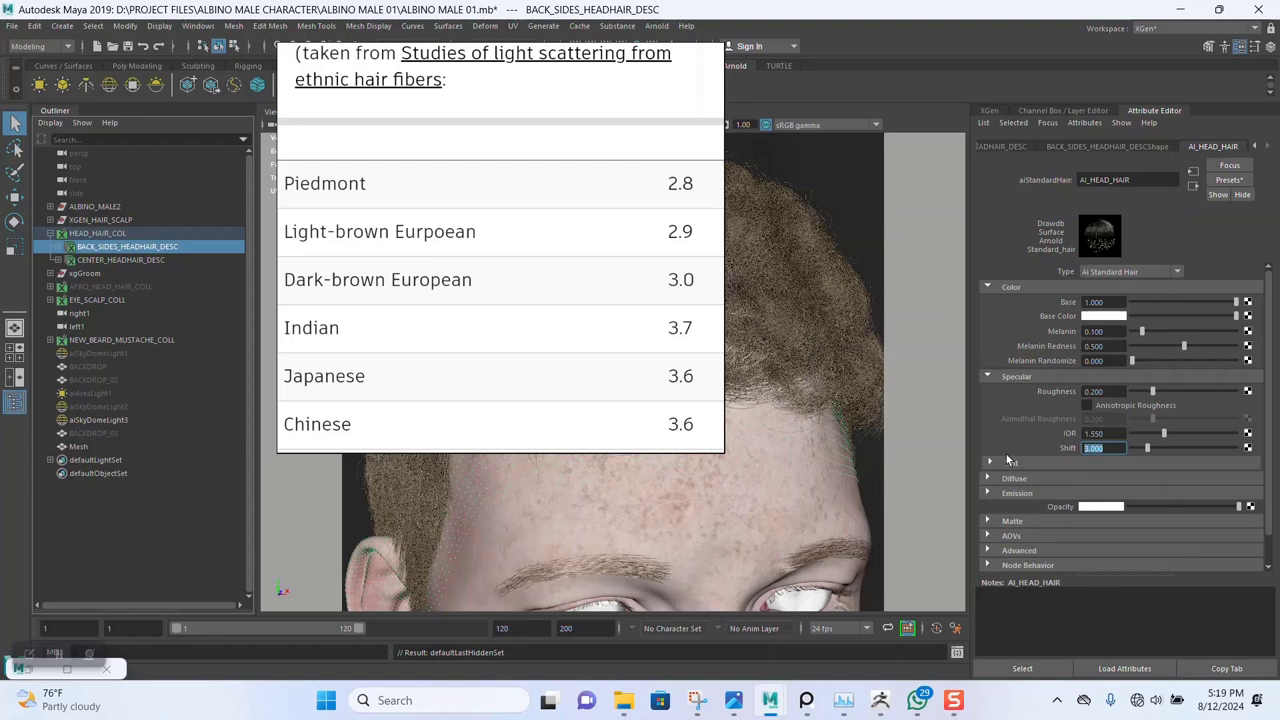
{"action": "type", "text": "3"}
{"action": "key", "text": "Return"}
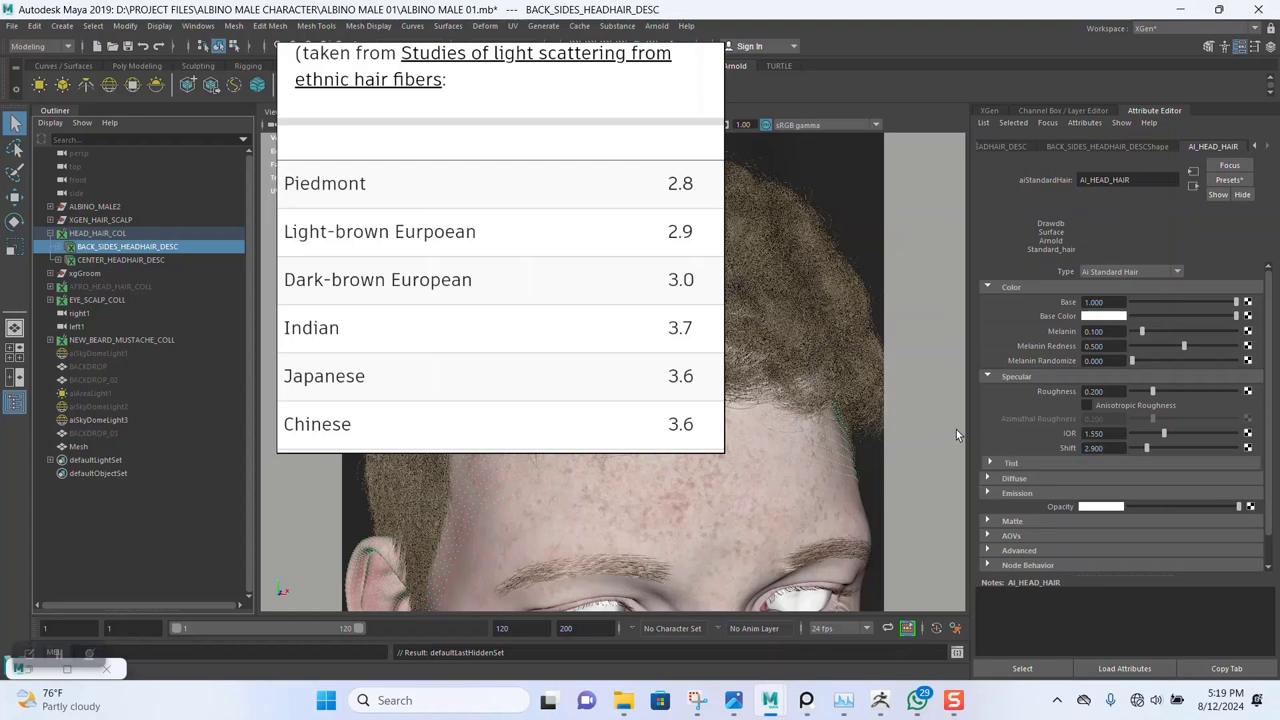
{"action": "scroll", "coordinate": [1040, 292], "scroll_direction": "down", "scroll_amount": 1}
{"action": "scroll", "coordinate": [1065, 298], "scroll_direction": "up", "scroll_amount": 1}
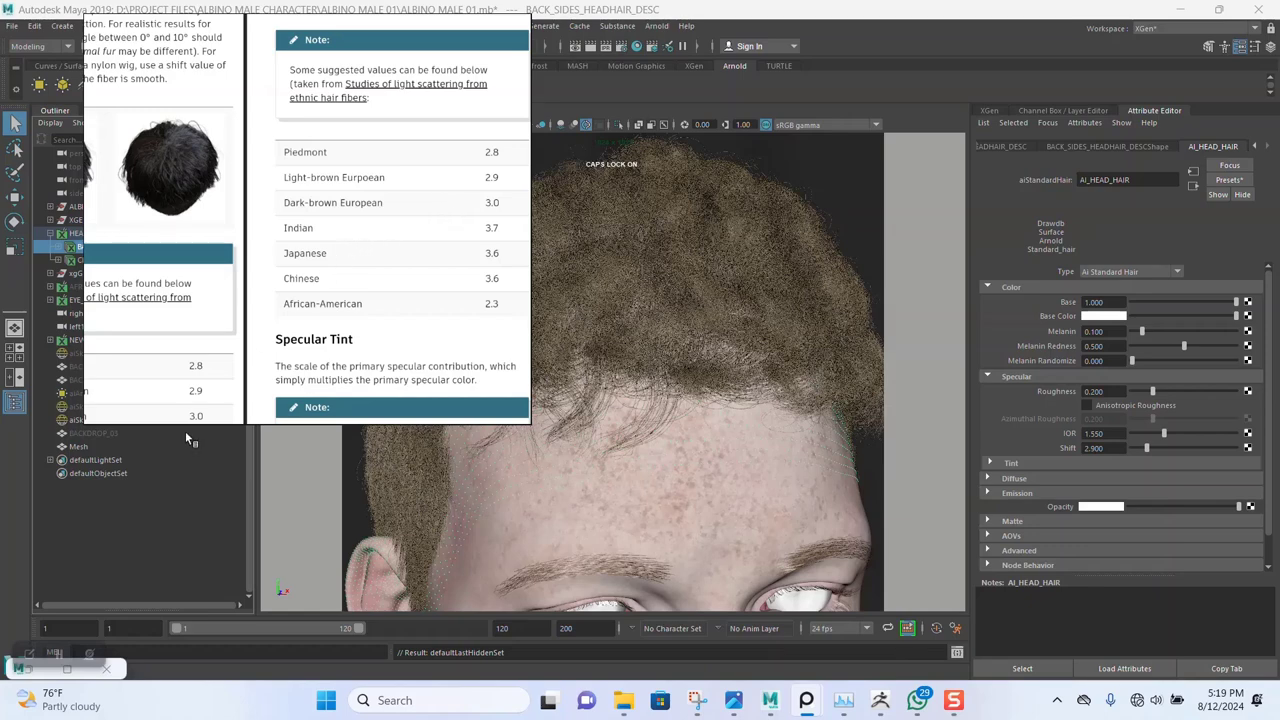
{"action": "mouse_move", "coordinate": [58, 660]}
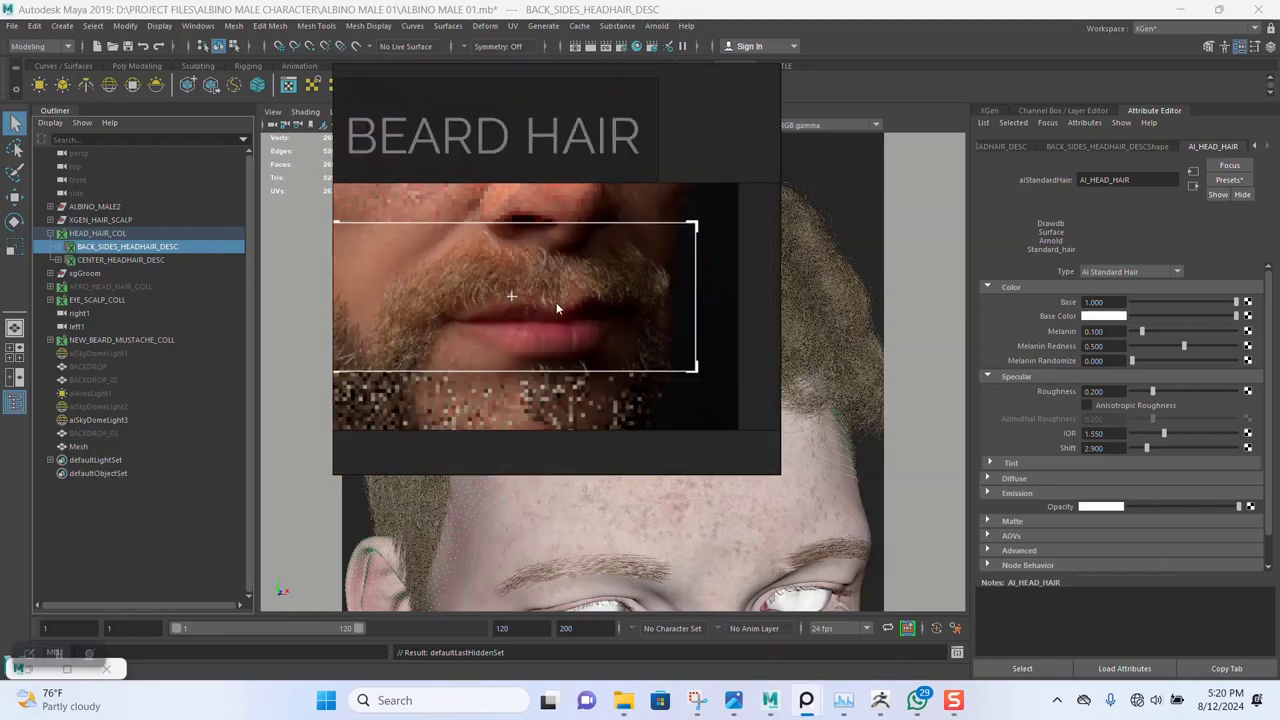
Set AI_HEAD_HAIR Melanin Randomize to 0.75 and Melanin Redness to 0.8, then save
{"action": "left_click", "coordinate": [1120, 361]}
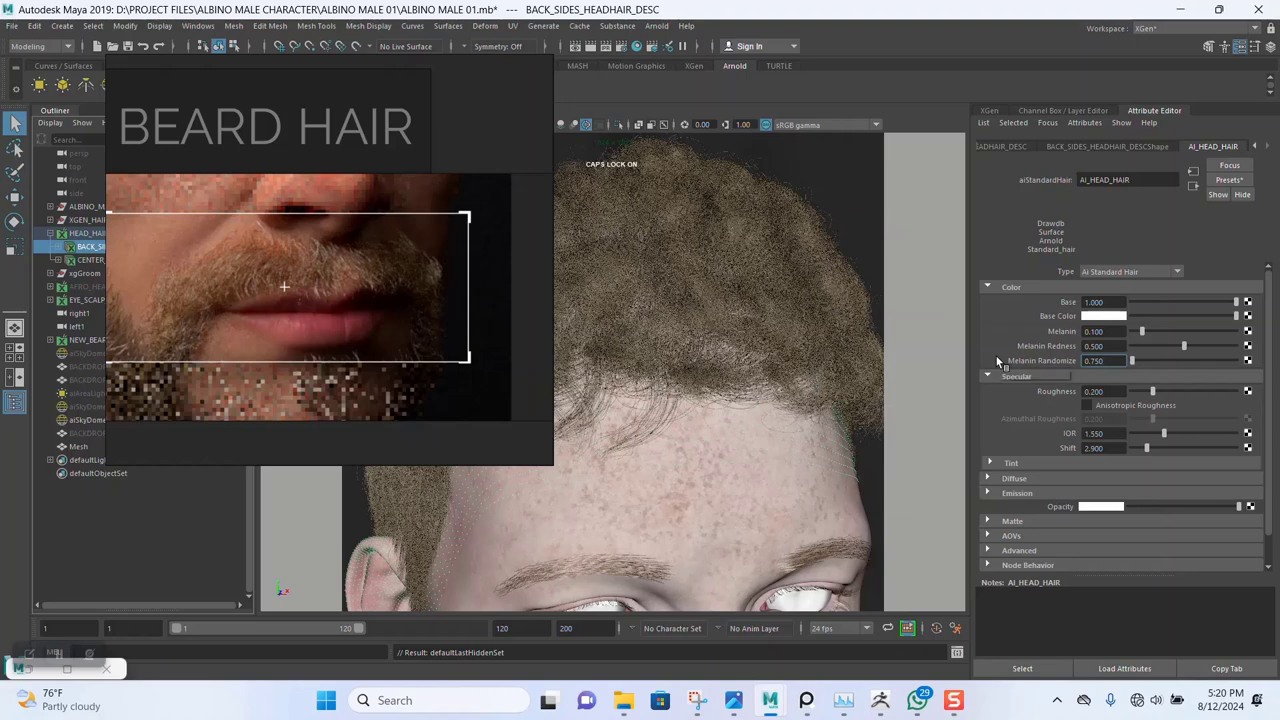
{"action": "key", "text": "Return"}
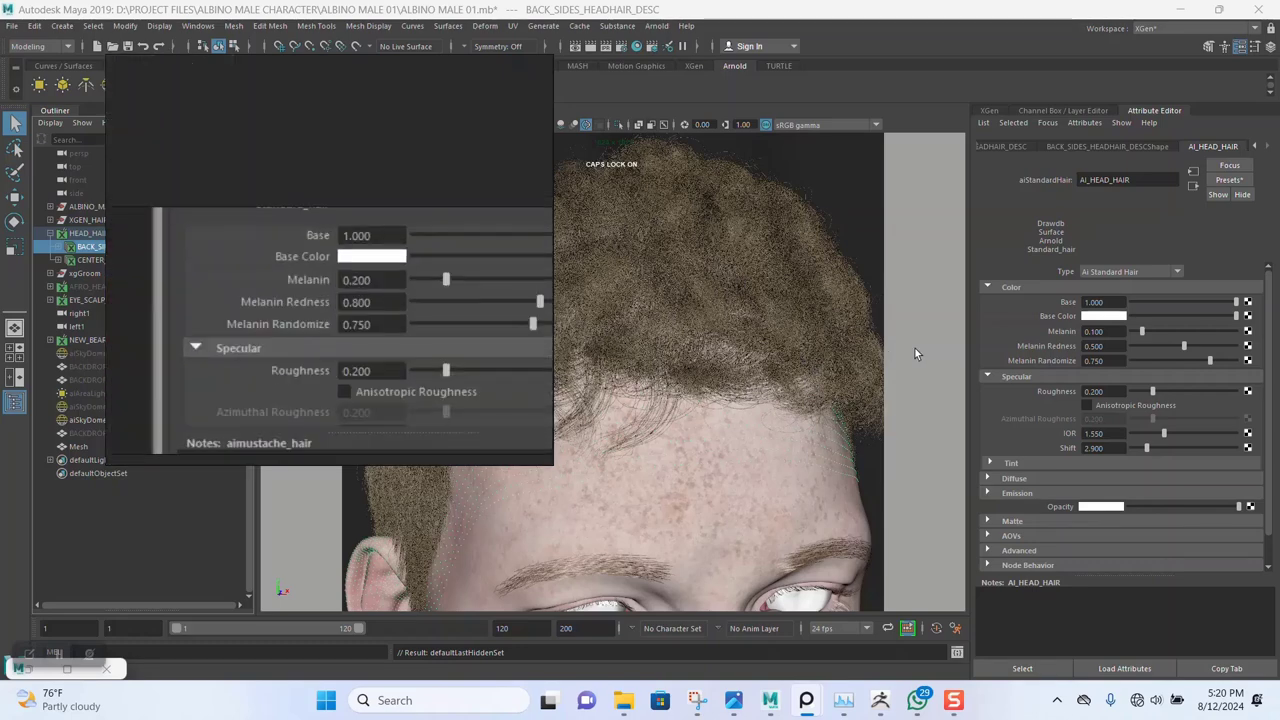
{"action": "left_click", "coordinate": [1111, 346]}
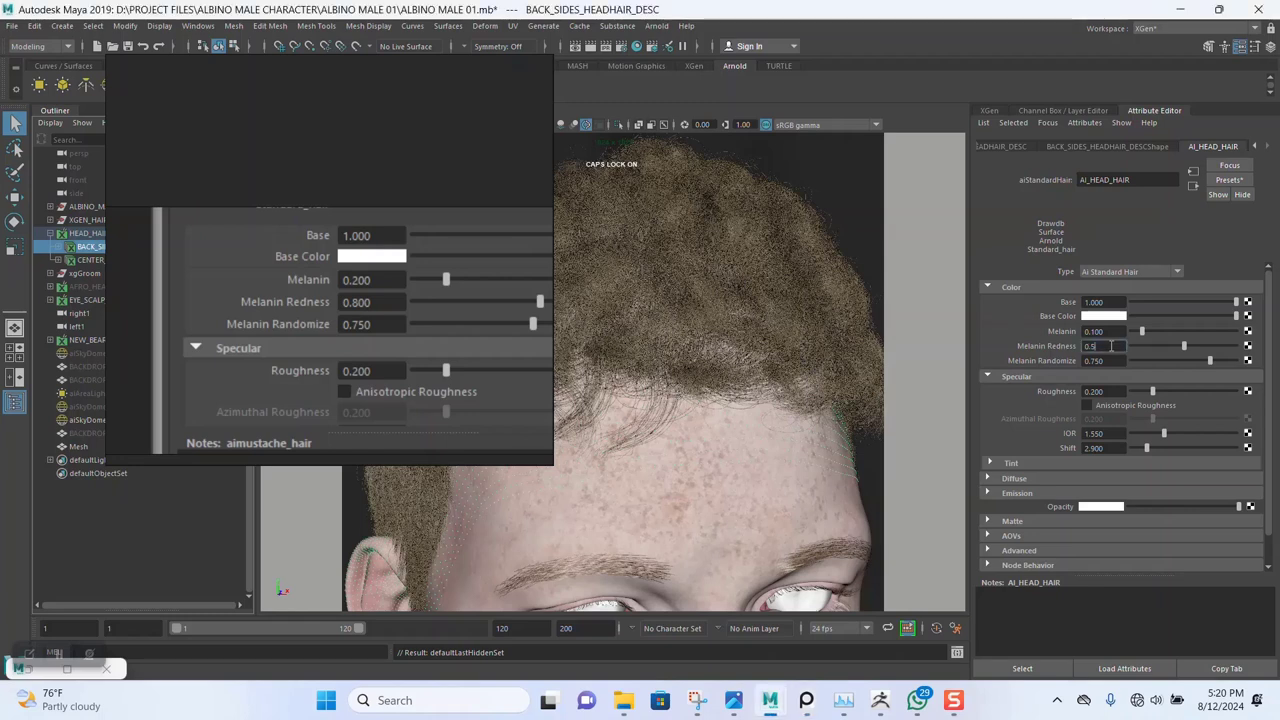
{"action": "type", "text": "0.8"}
{"action": "key", "text": "Return"}
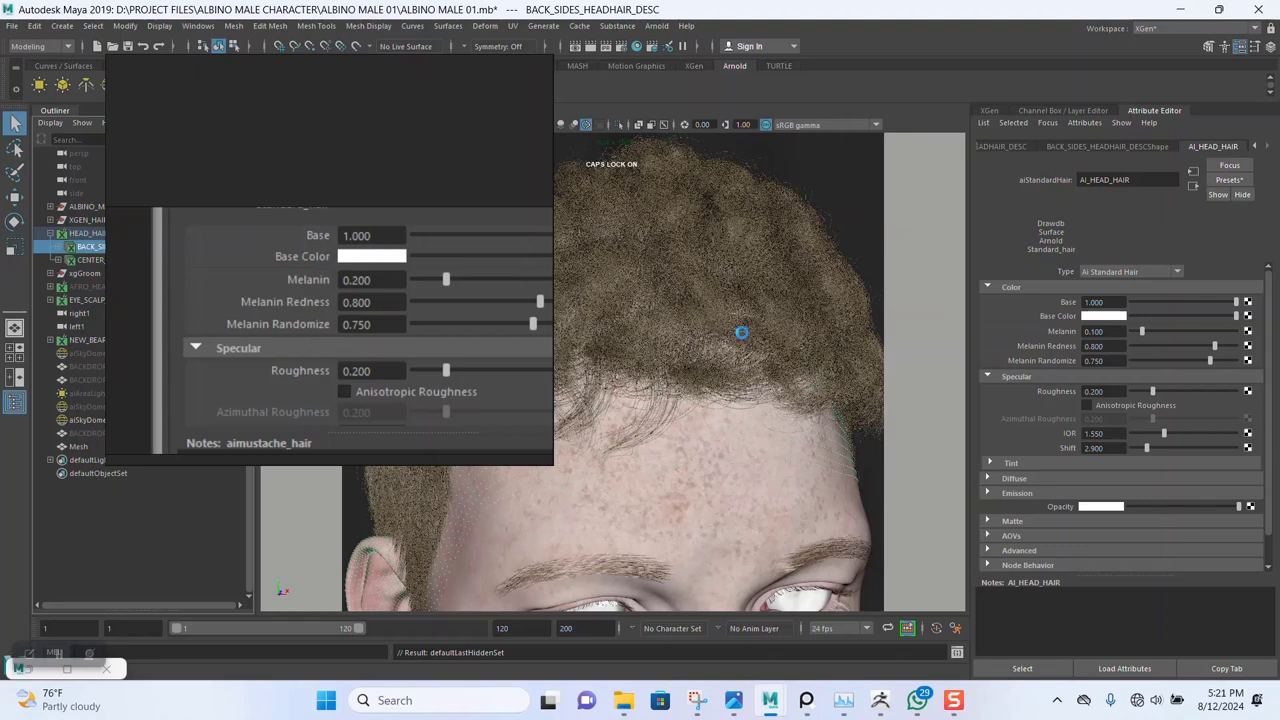
{"action": "key", "text": "ctrl+s"}
{"action": "mouse_move", "coordinate": [69, 673]}
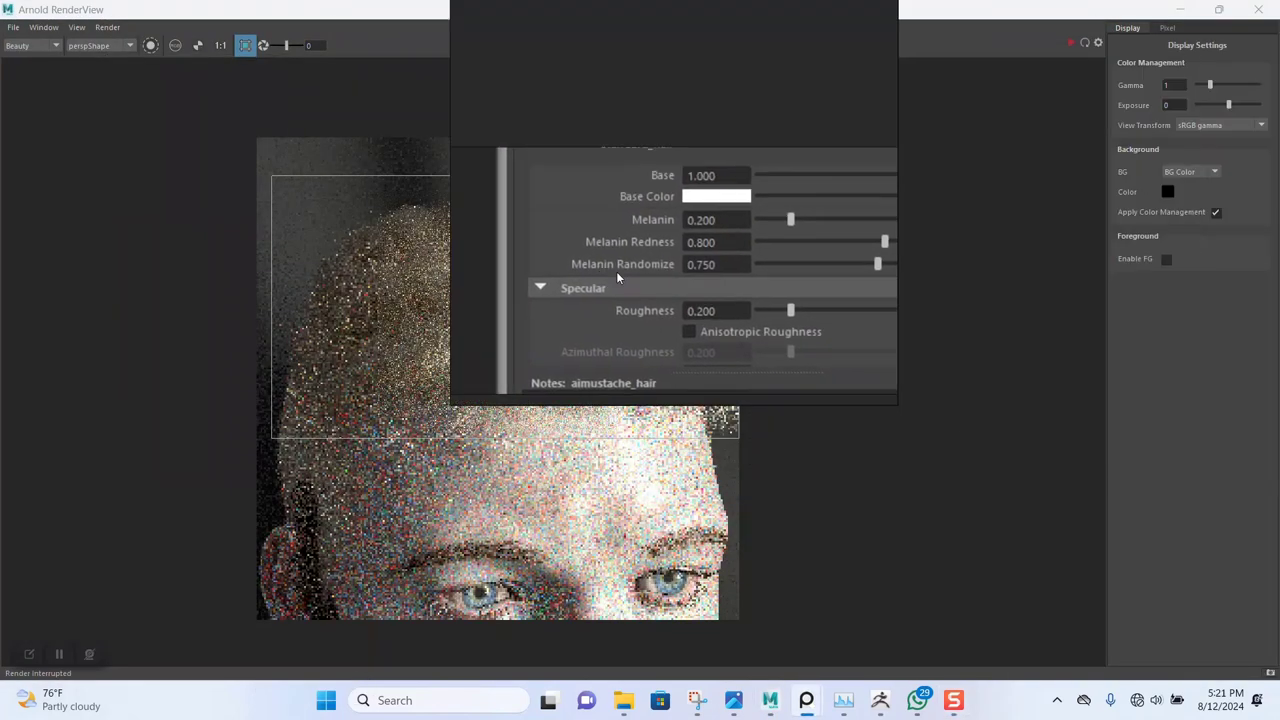
Show the snapshot strip, move the reference image aside, and start a new Arnold IPR render
{"action": "left_click", "coordinate": [1271, 677]}
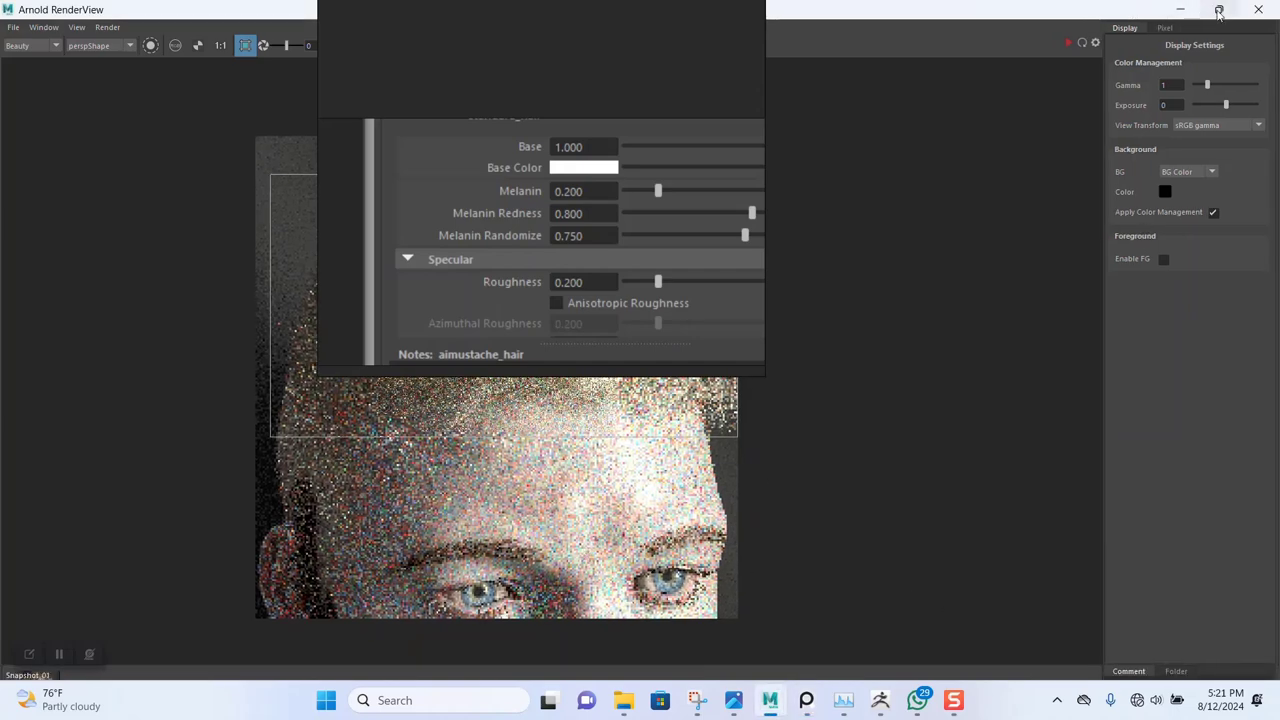
{"action": "left_click", "coordinate": [1181, 9]}
{"action": "left_click_drag", "start_coordinate": [684, 213], "coordinate": [122, 259]}
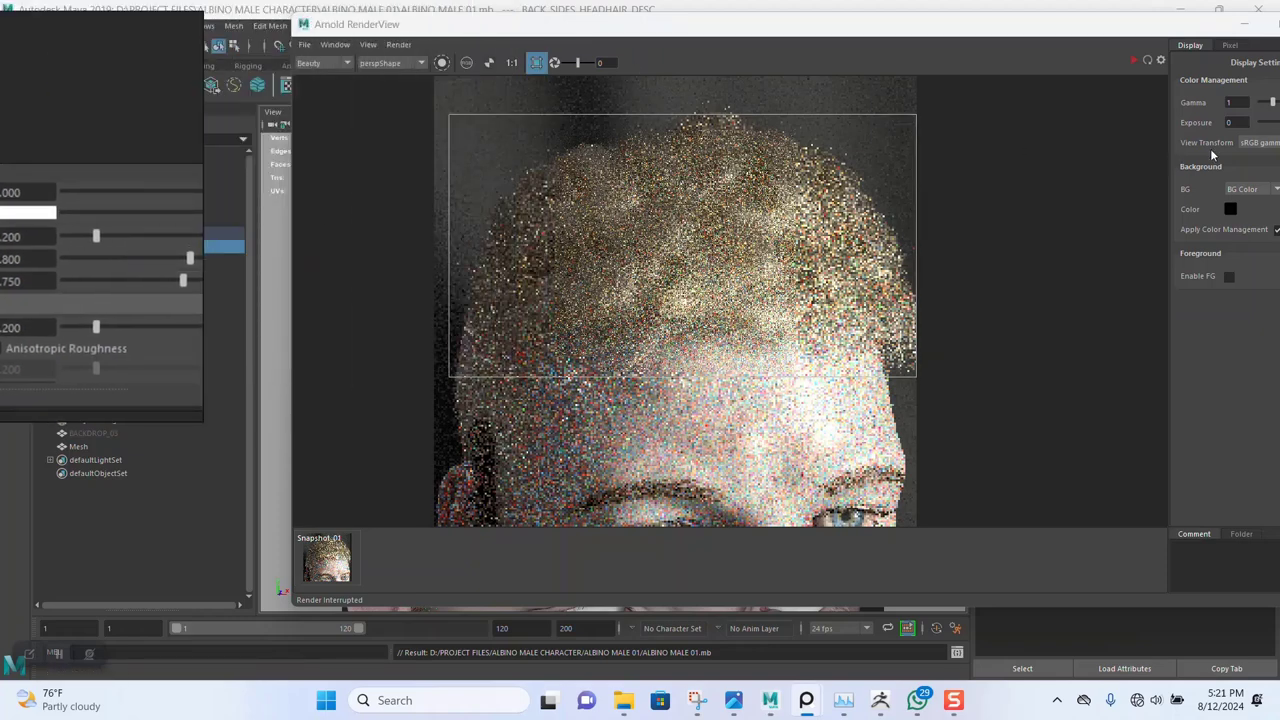
{"action": "left_click", "coordinate": [1136, 61]}
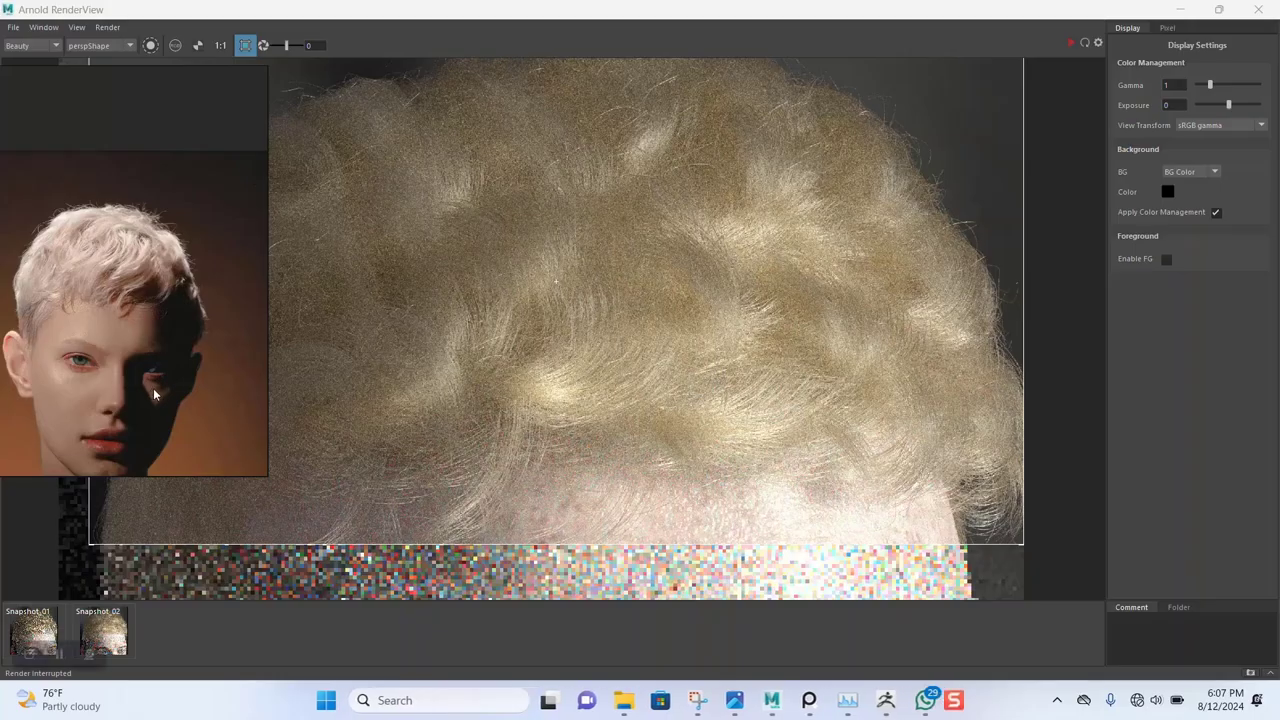
Zoom and pan the Arnold render to examine the blond curls, then minimize RenderView
{"action": "left_click_drag", "start_coordinate": [153, 388], "coordinate": [226, 0]}
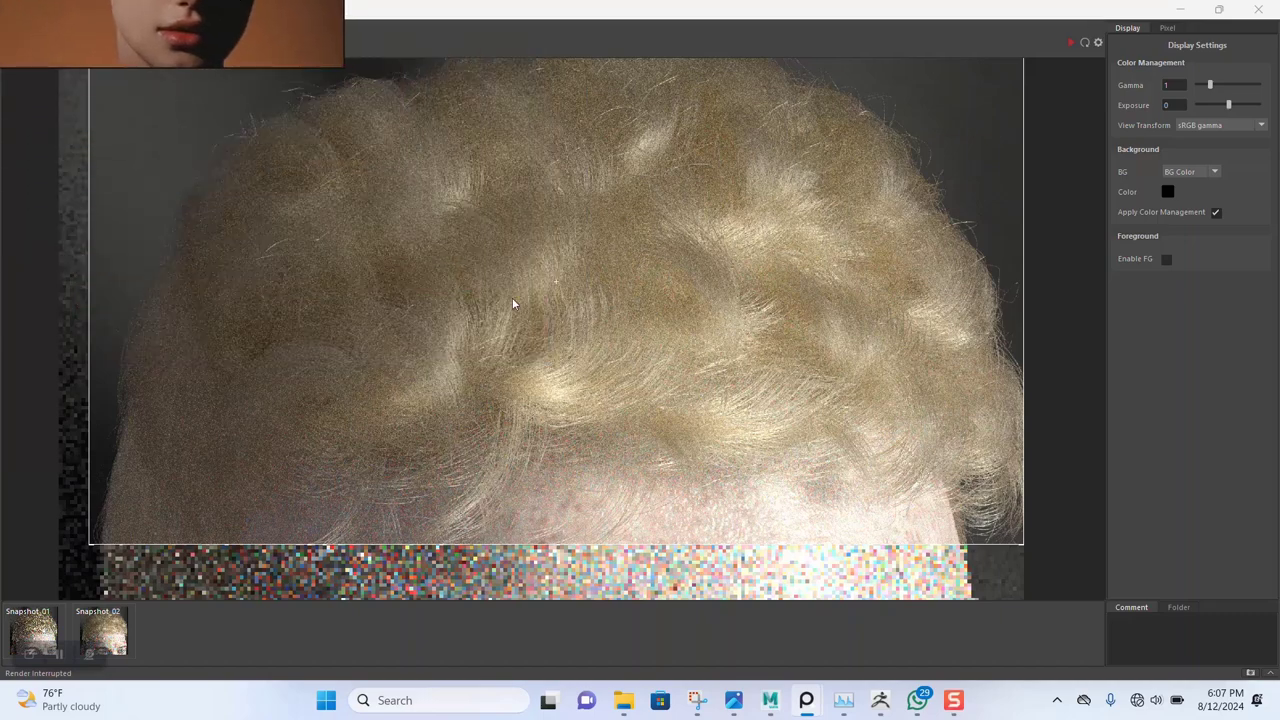
{"action": "scroll", "coordinate": [570, 325], "scroll_direction": "down", "scroll_amount": 4}
{"action": "scroll", "coordinate": [623, 336], "scroll_direction": "up", "scroll_amount": 2}
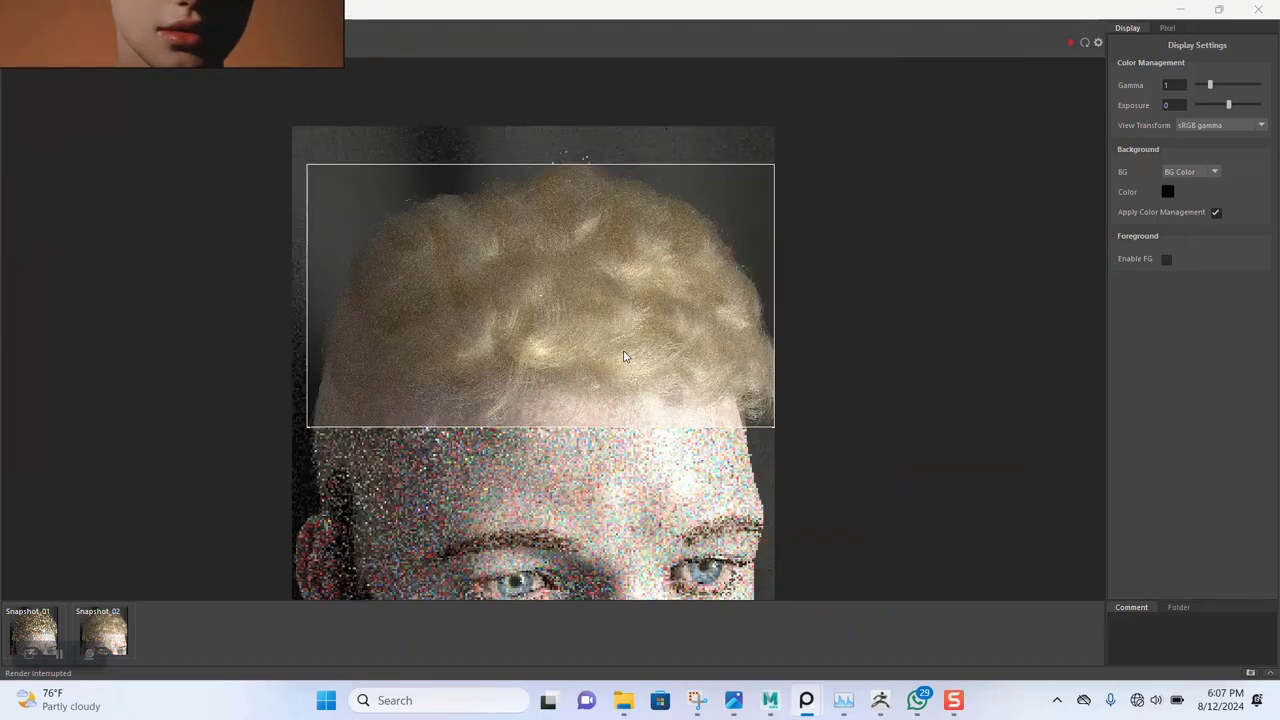
{"action": "scroll", "coordinate": [614, 358], "scroll_direction": "up", "scroll_amount": 4}
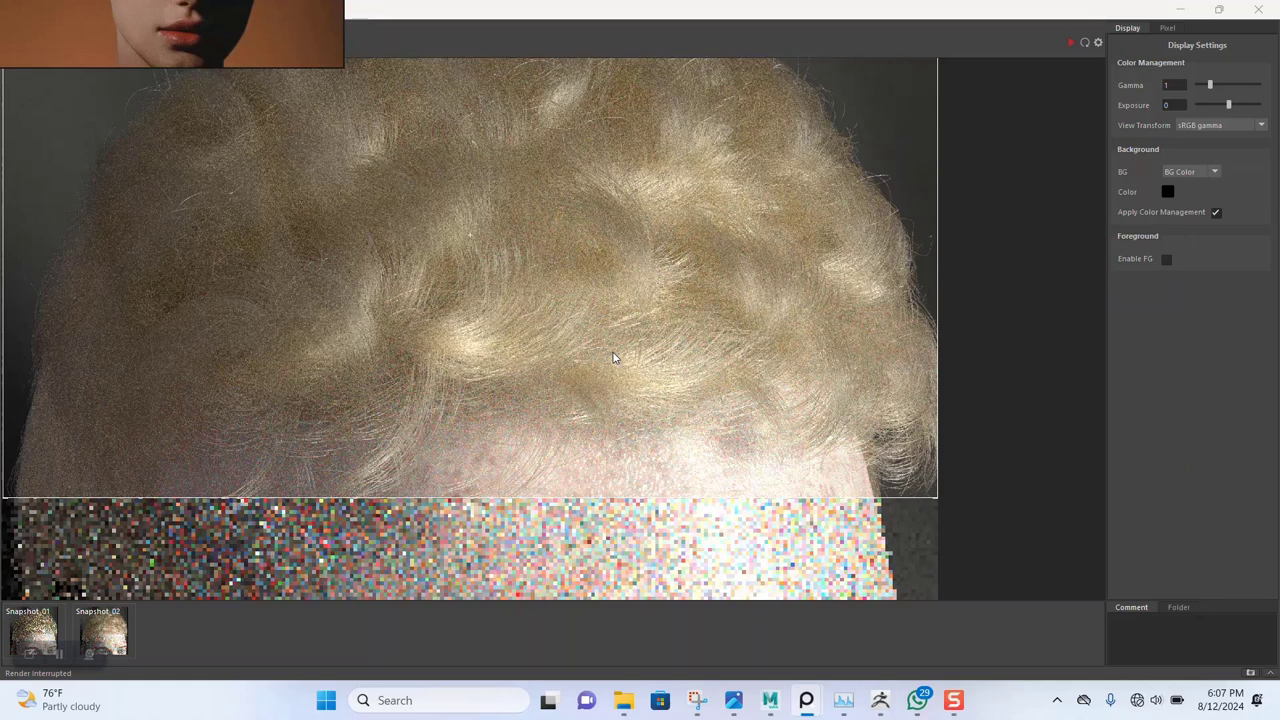
{"action": "scroll", "coordinate": [498, 340], "scroll_direction": "down", "scroll_amount": 5}
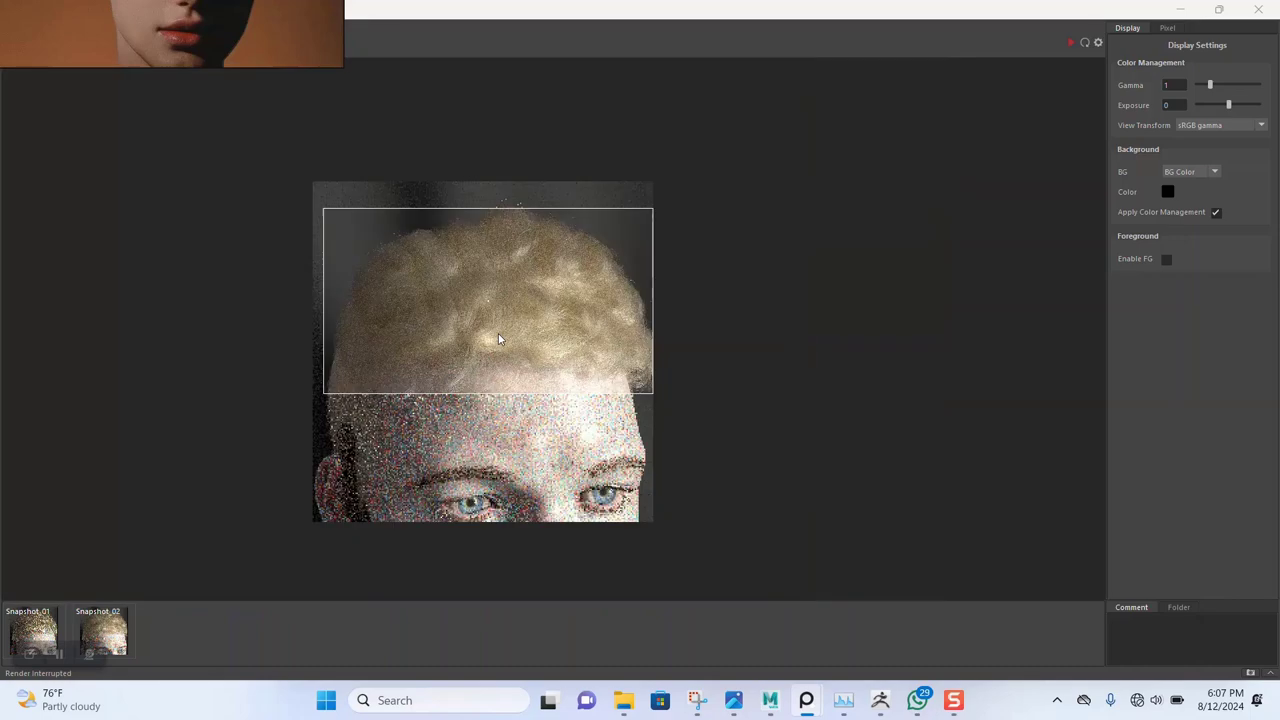
{"action": "scroll", "coordinate": [497, 338], "scroll_direction": "up", "scroll_amount": 5}
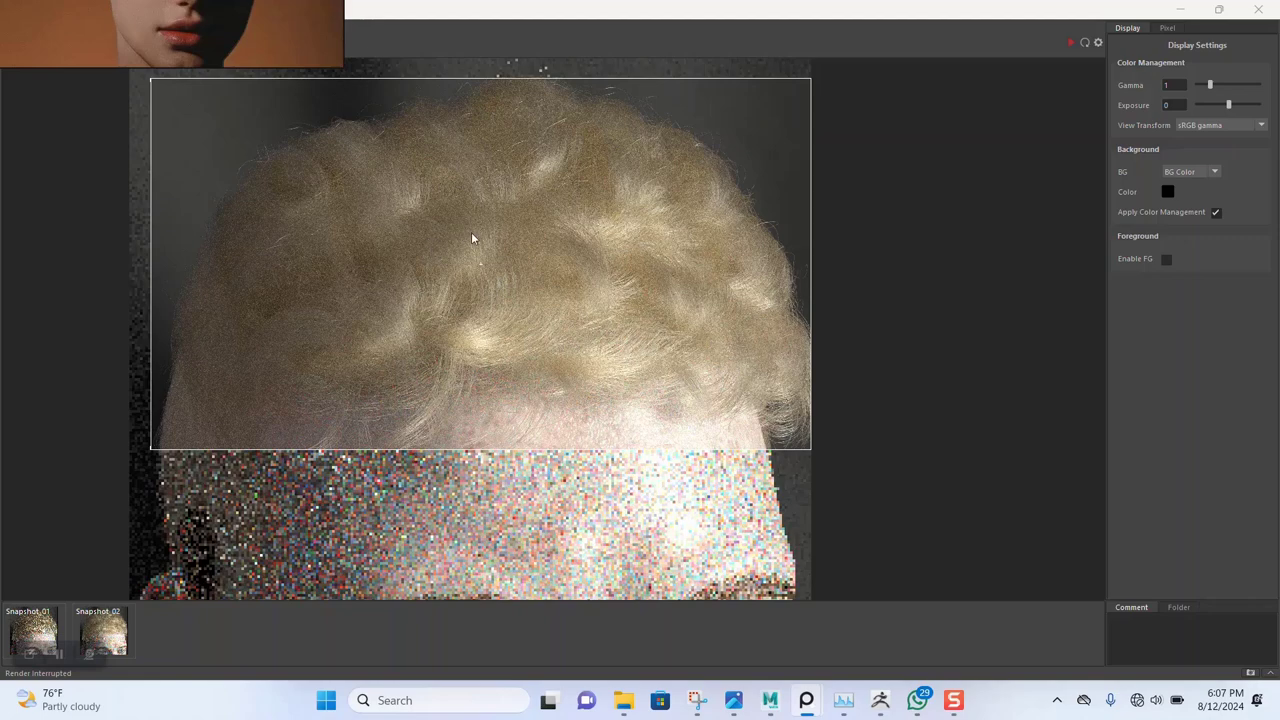
{"action": "scroll", "coordinate": [523, 295], "scroll_direction": "up", "scroll_amount": 3}
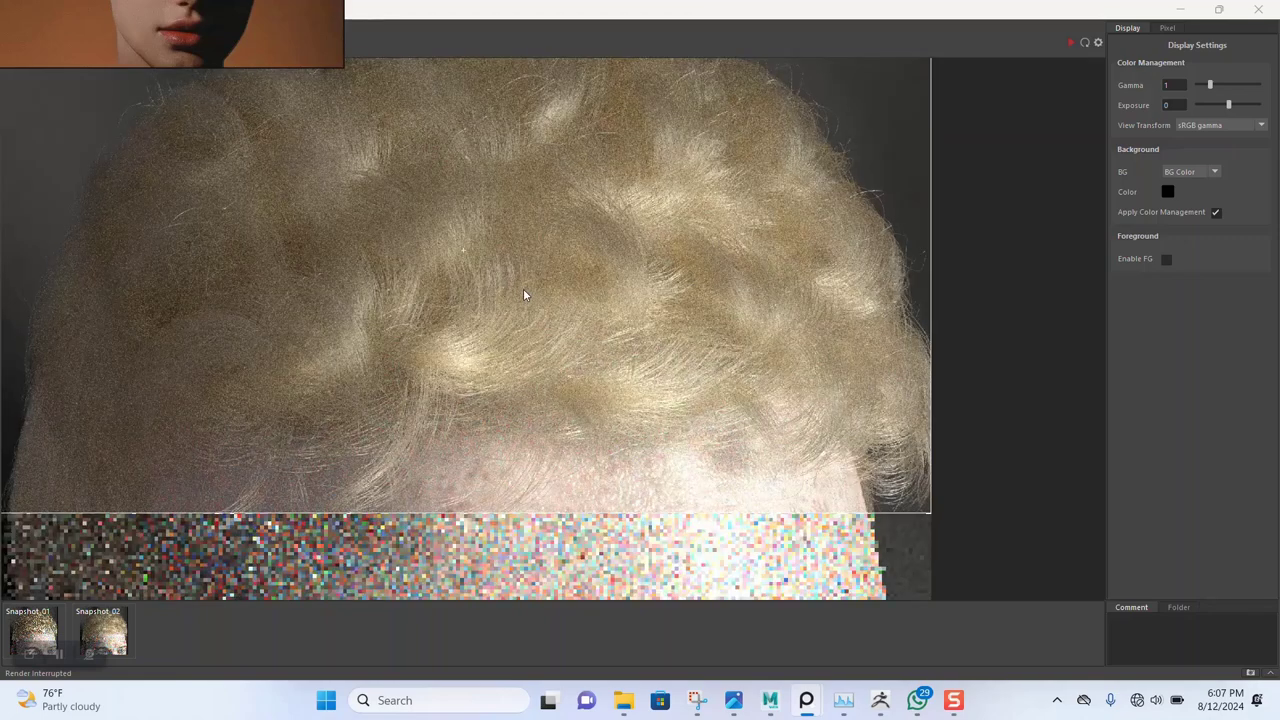
{"action": "scroll", "coordinate": [523, 296], "scroll_direction": "down", "scroll_amount": 2}
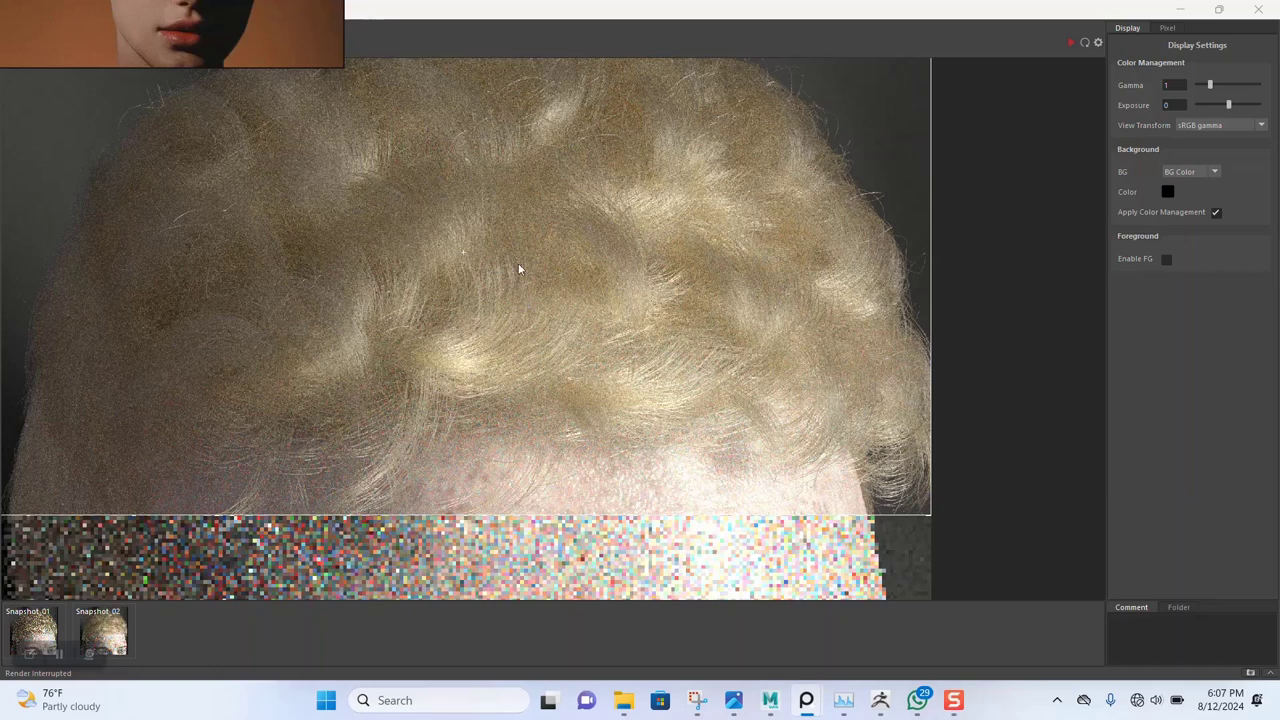
{"action": "middle_click_drag", "start_coordinate": [511, 277], "coordinate": [526, 297]}
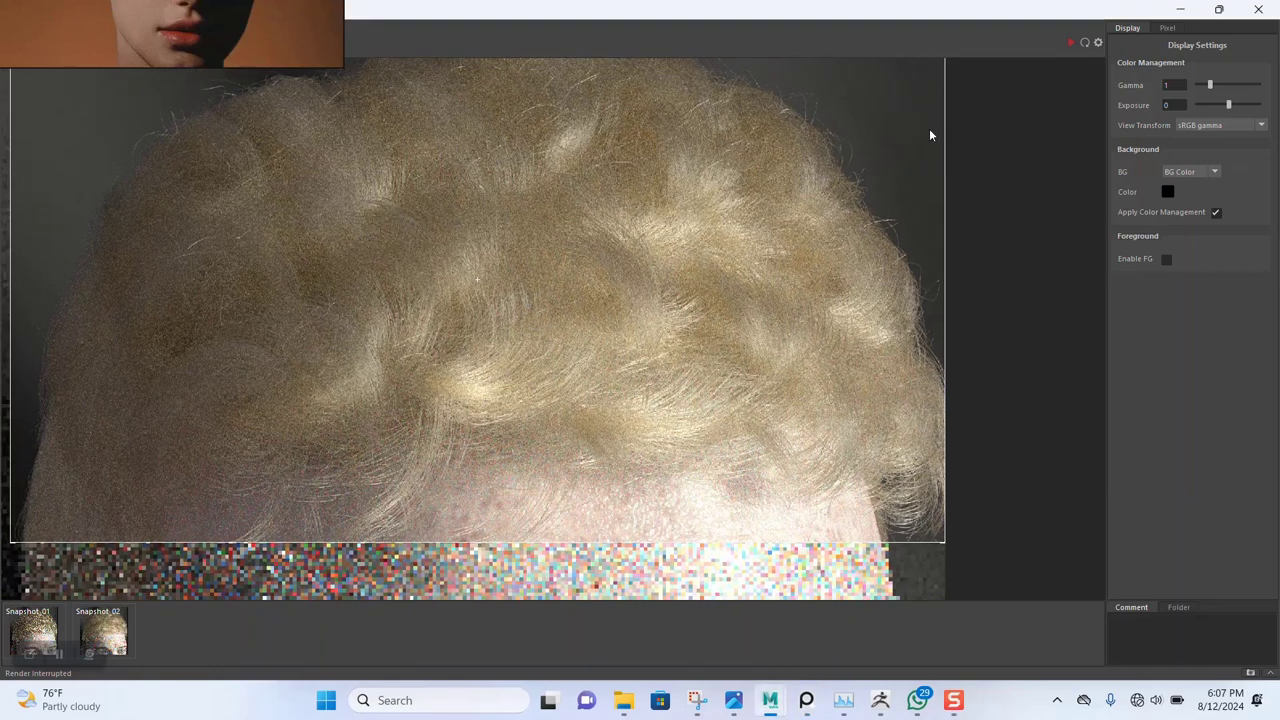
{"action": "left_click", "coordinate": [1181, 12]}
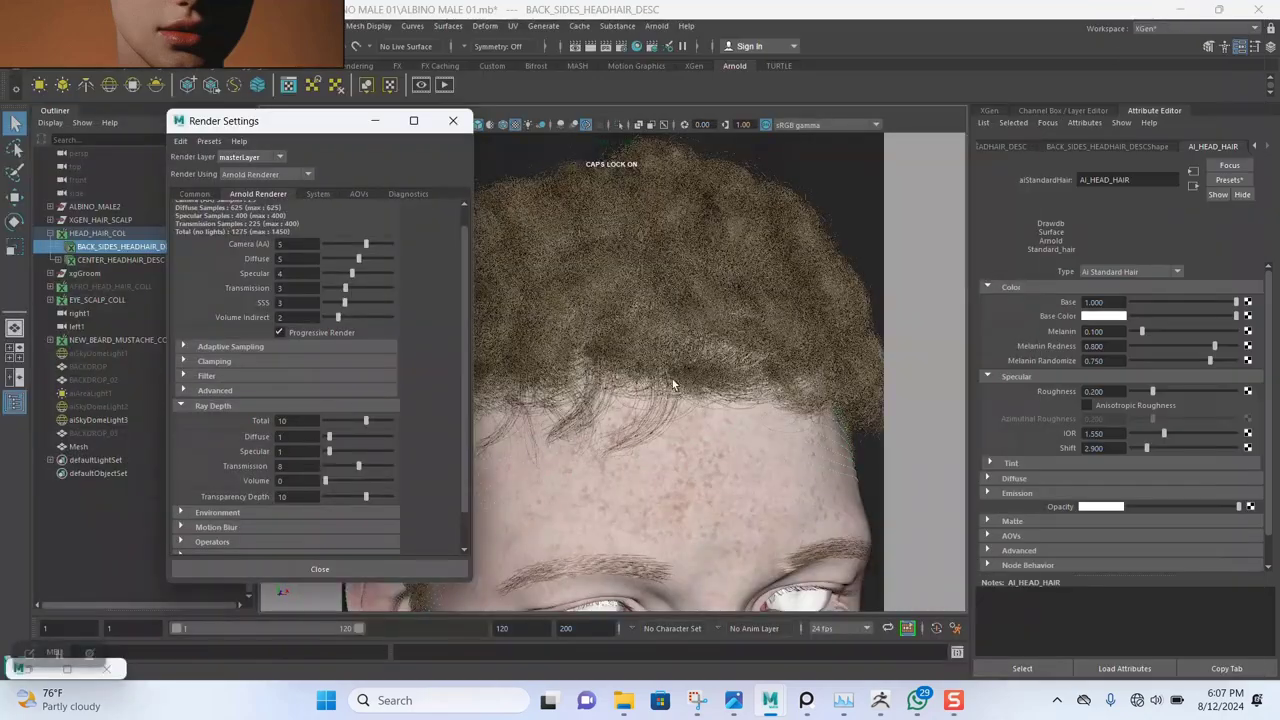
Orbit the viewport down onto the top of the head and its hairline
{"action": "left_click", "coordinate": [379, 121]}
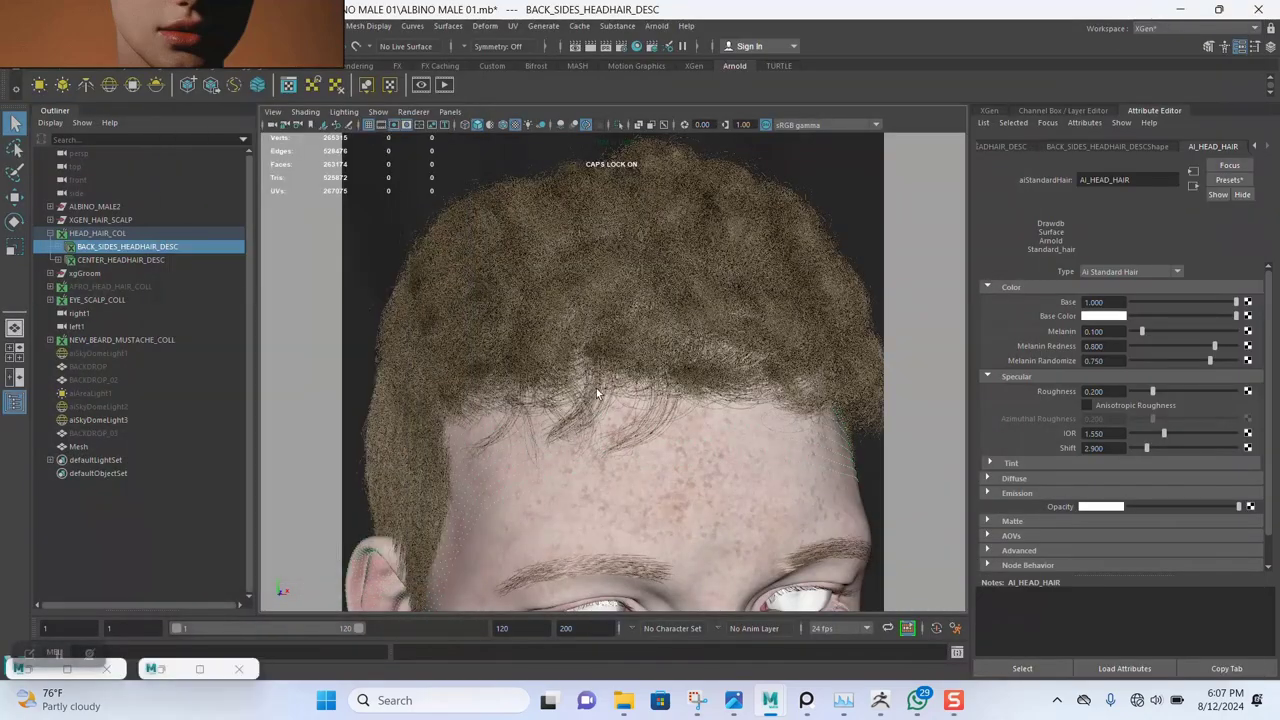
{"action": "left_click_drag", "start_coordinate": [630, 428], "coordinate": [591, 441], "text": "alt"}
{"action": "right_click_drag", "start_coordinate": [591, 441], "coordinate": [621, 463], "text": "alt"}
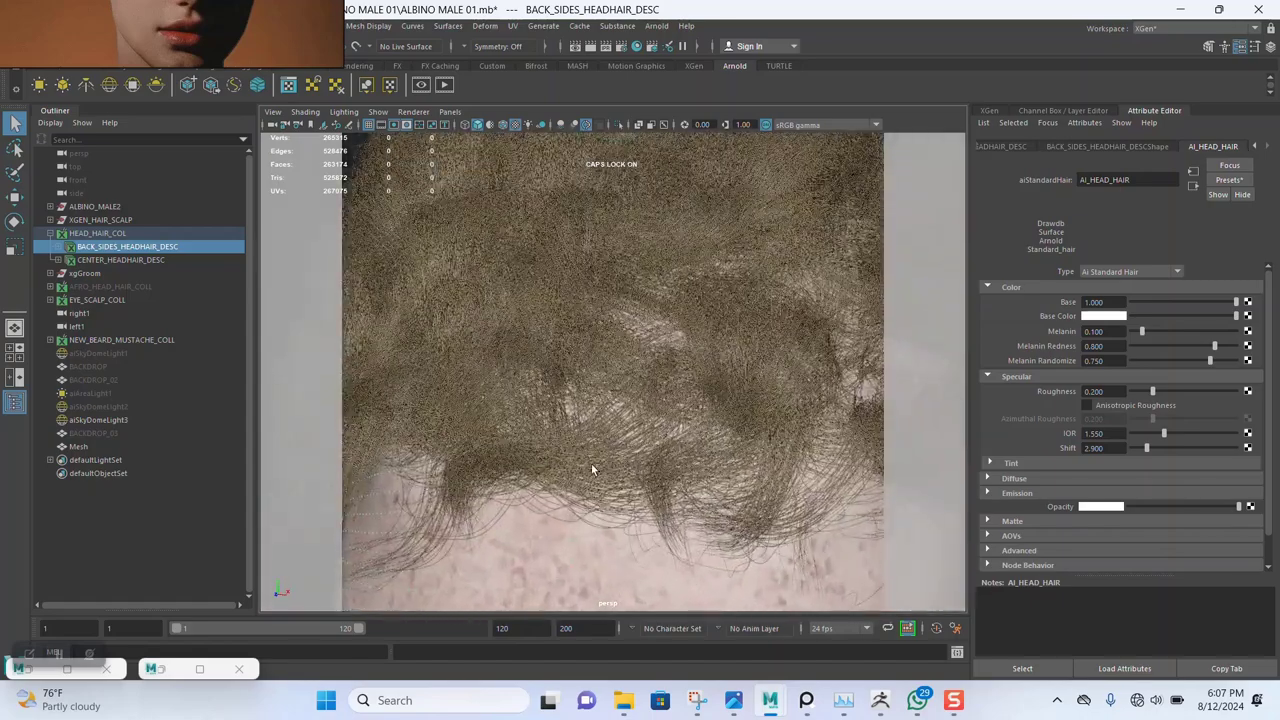
{"action": "left_click_drag", "start_coordinate": [597, 422], "coordinate": [746, 392], "text": "alt"}
Open the XGen editor on the HEAD_HAIR_COLL collection and frame the head's crown
{"action": "left_click", "coordinate": [990, 110]}
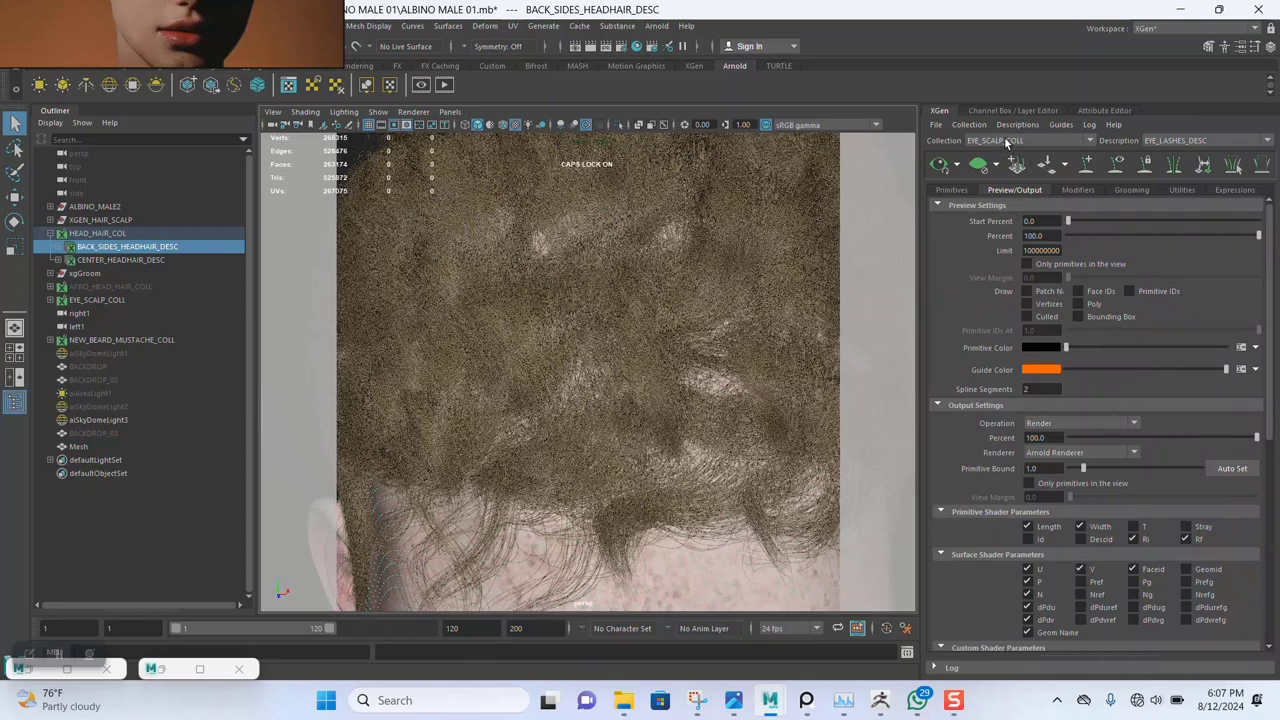
{"action": "left_click", "coordinate": [1010, 141]}
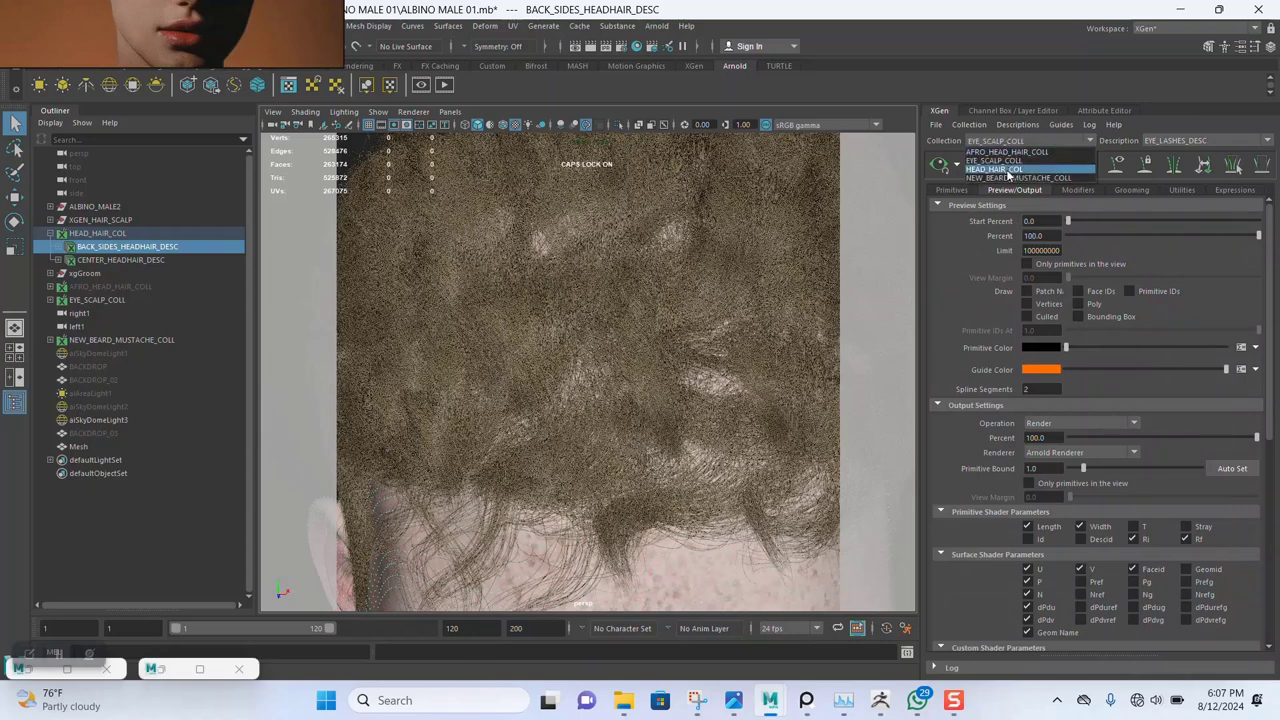
{"action": "left_click", "coordinate": [1010, 169]}
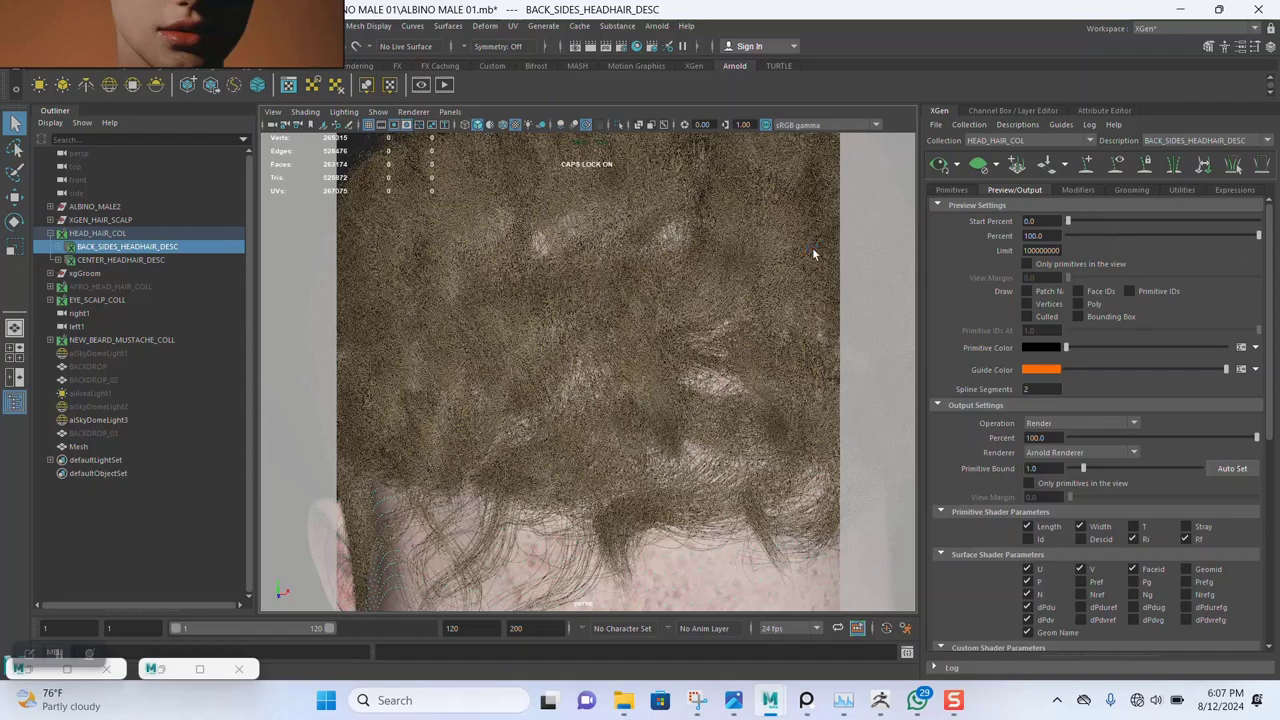
{"action": "key", "text": "f"}
{"action": "scroll", "coordinate": [578, 374], "scroll_direction": "up", "scroll_amount": 5}
{"action": "left_click_drag", "start_coordinate": [616, 370], "coordinate": [617, 309], "text": "alt"}
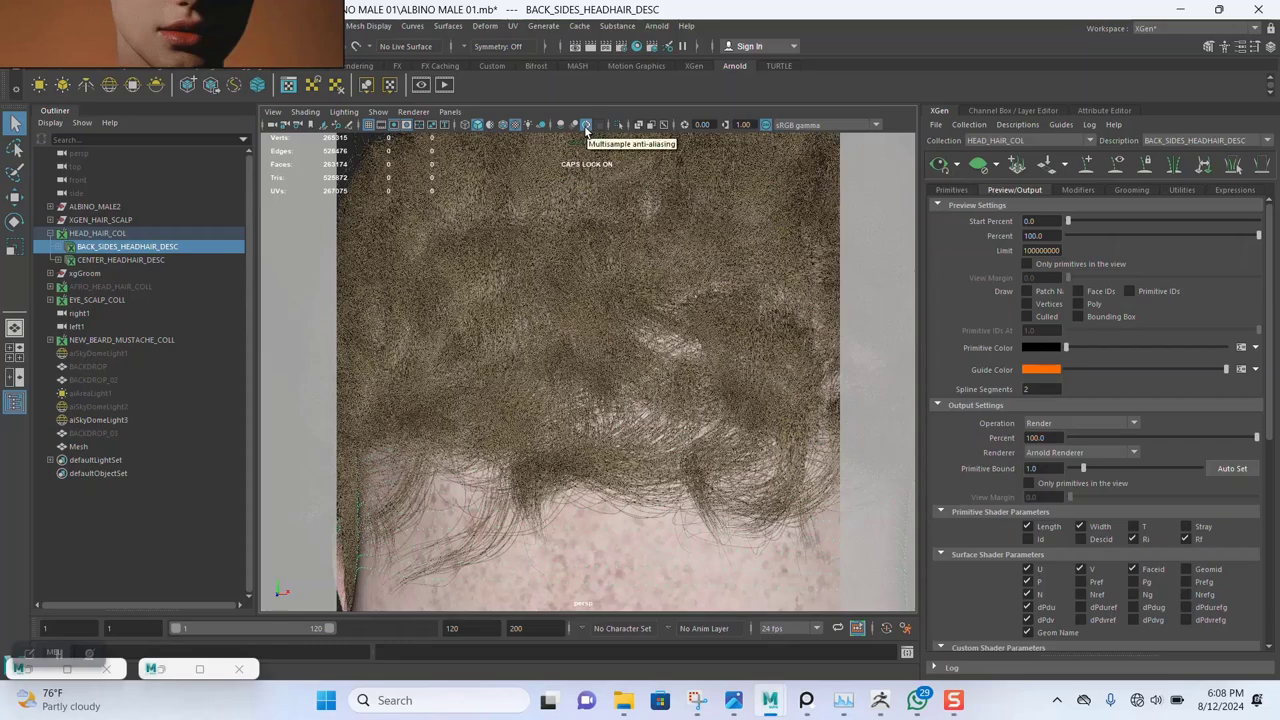
Toggle viewport Multisample anti-aliasing on and off while viewing the back hairline
{"action": "left_click", "coordinate": [586, 129]}
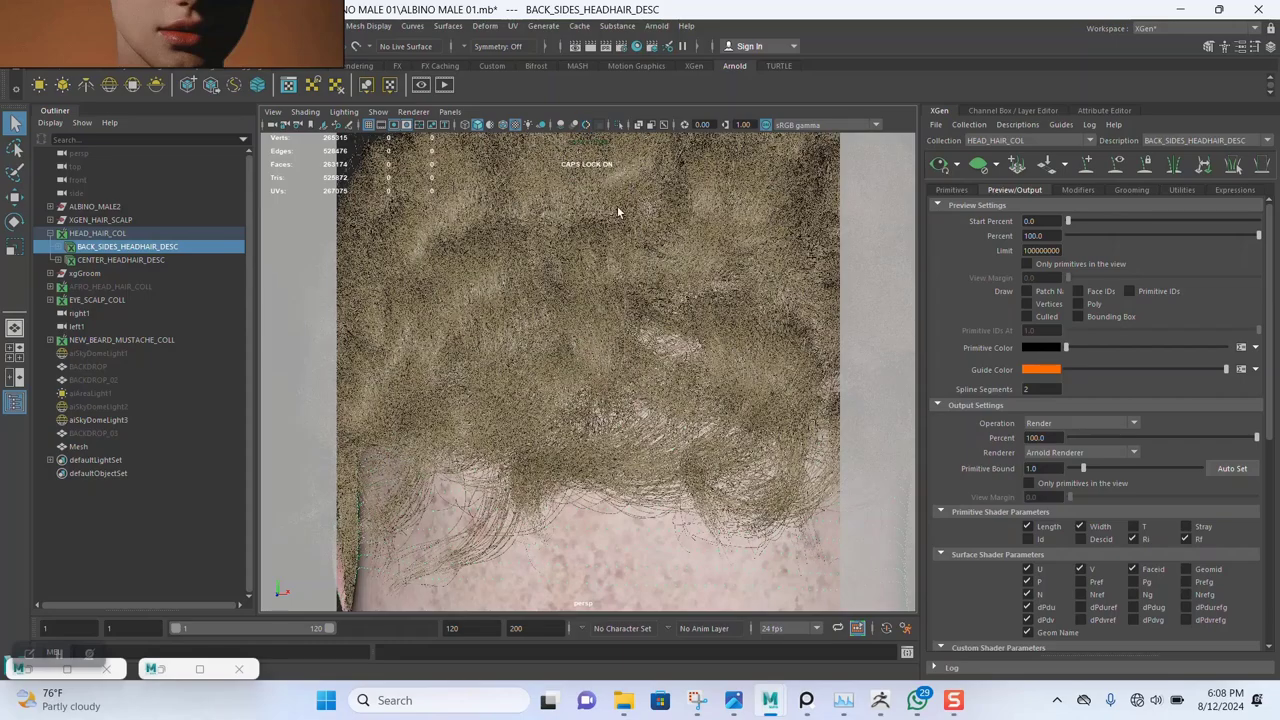
{"action": "left_click_drag", "start_coordinate": [665, 316], "coordinate": [615, 204], "text": "alt"}
{"action": "left_click", "coordinate": [588, 126]}
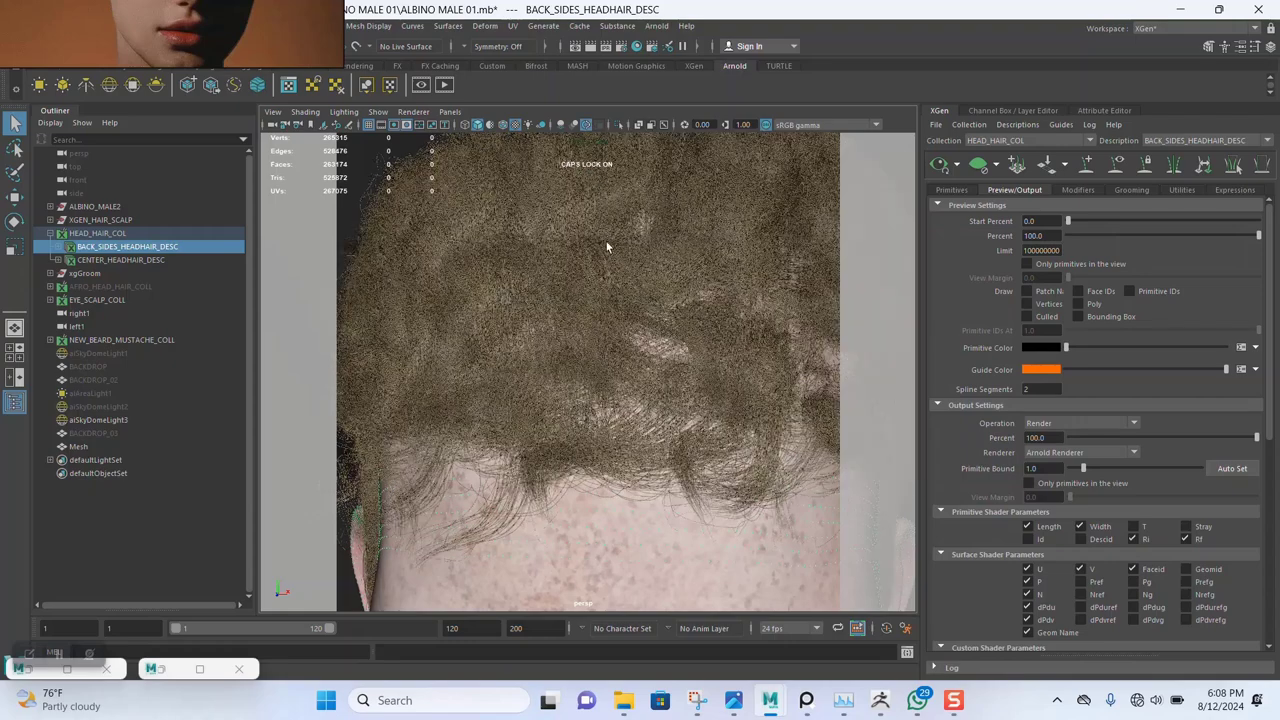
{"action": "left_click_drag", "start_coordinate": [619, 285], "coordinate": [640, 300], "text": "alt"}
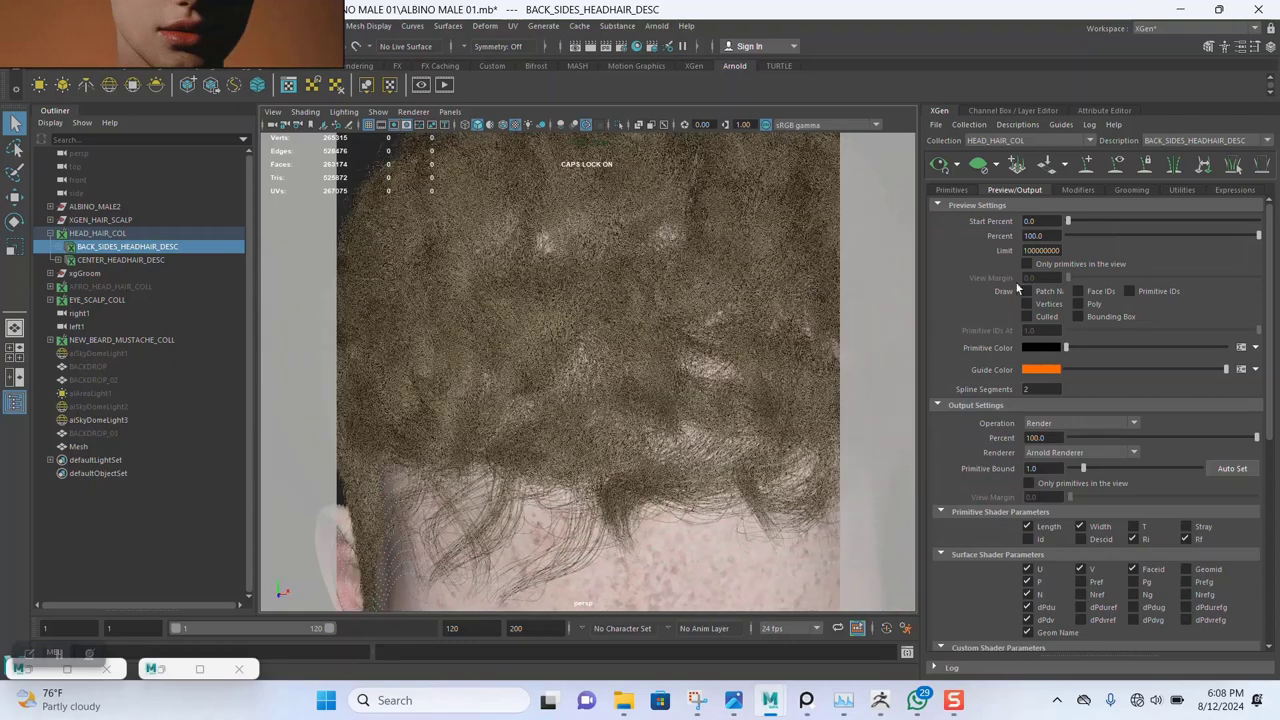
Switch XGen to CENTER_HEADHAIR_DESC and show its modifier list
{"action": "left_click", "coordinate": [1168, 140]}
{"action": "left_click", "coordinate": [1180, 161]}
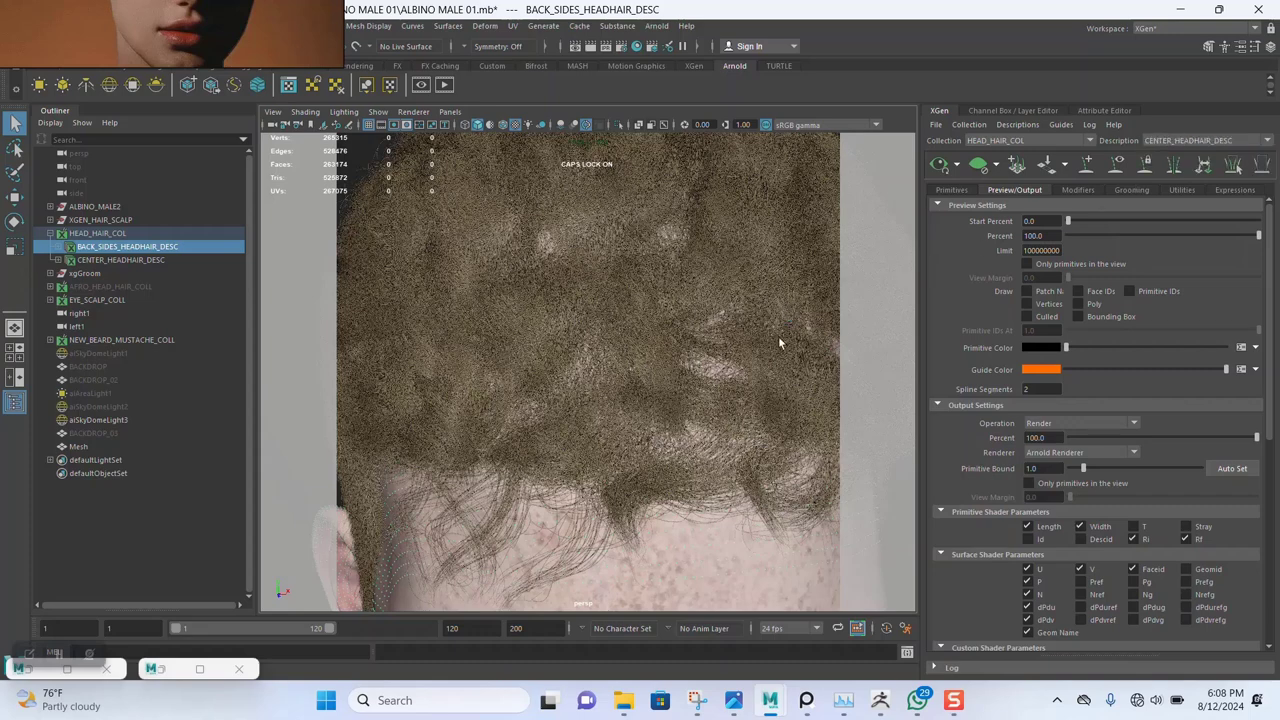
{"action": "left_click_drag", "start_coordinate": [605, 384], "coordinate": [680, 410], "text": "alt"}
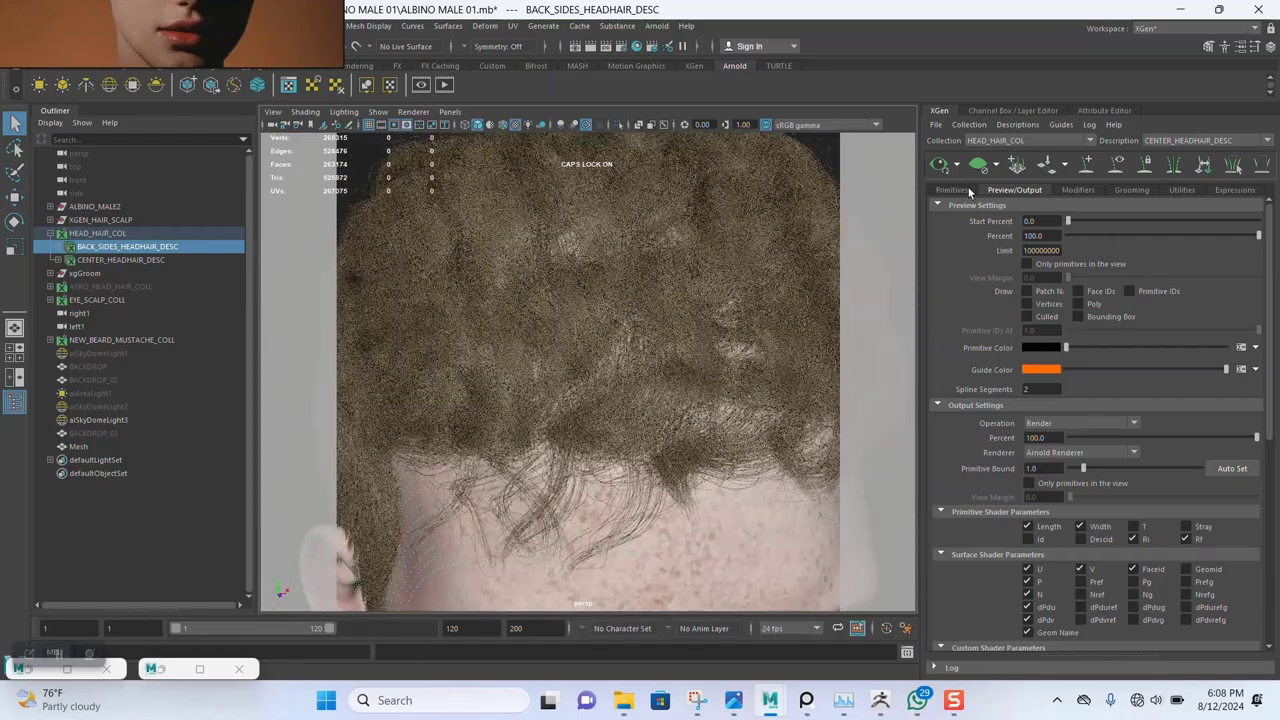
{"action": "left_click", "coordinate": [1077, 190]}
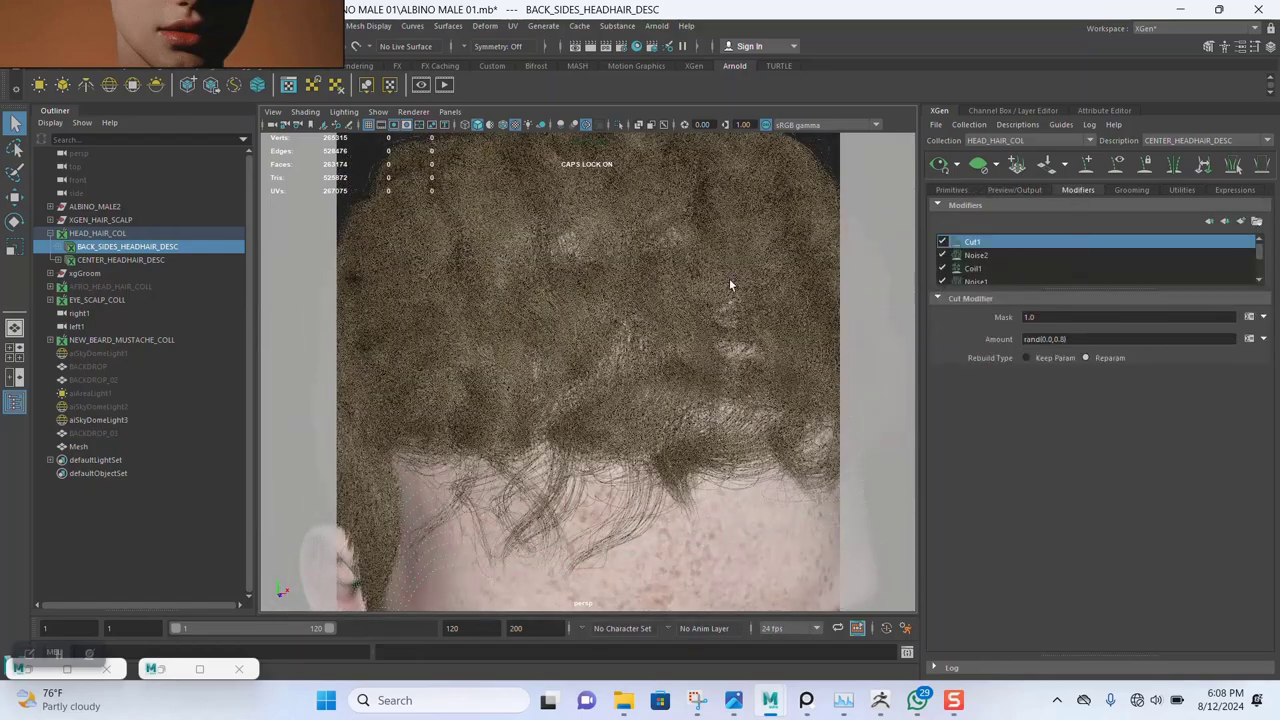
Disable Noise2 on the center hair, then toggle Noise1 off and on to compare
{"action": "left_click_drag", "start_coordinate": [671, 377], "coordinate": [660, 351], "text": "alt"}
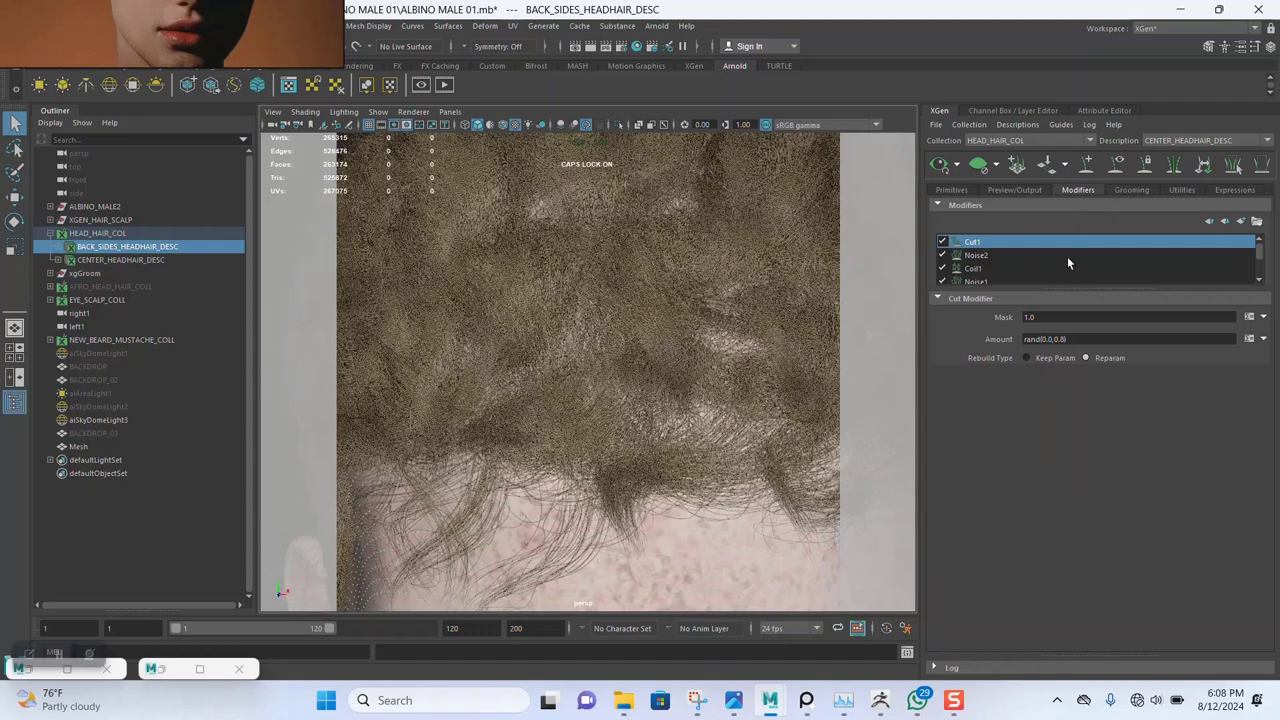
{"action": "left_click", "coordinate": [943, 257]}
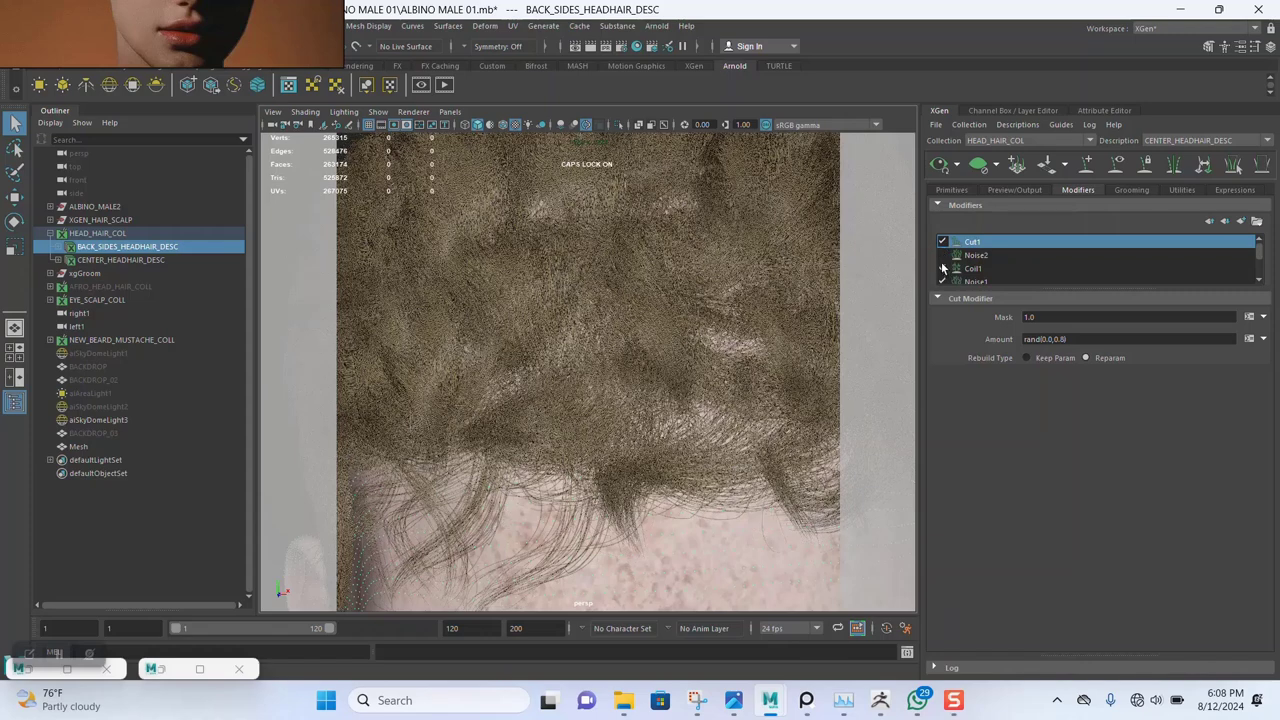
{"action": "scroll", "coordinate": [942, 260], "scroll_direction": "down", "scroll_amount": 3}
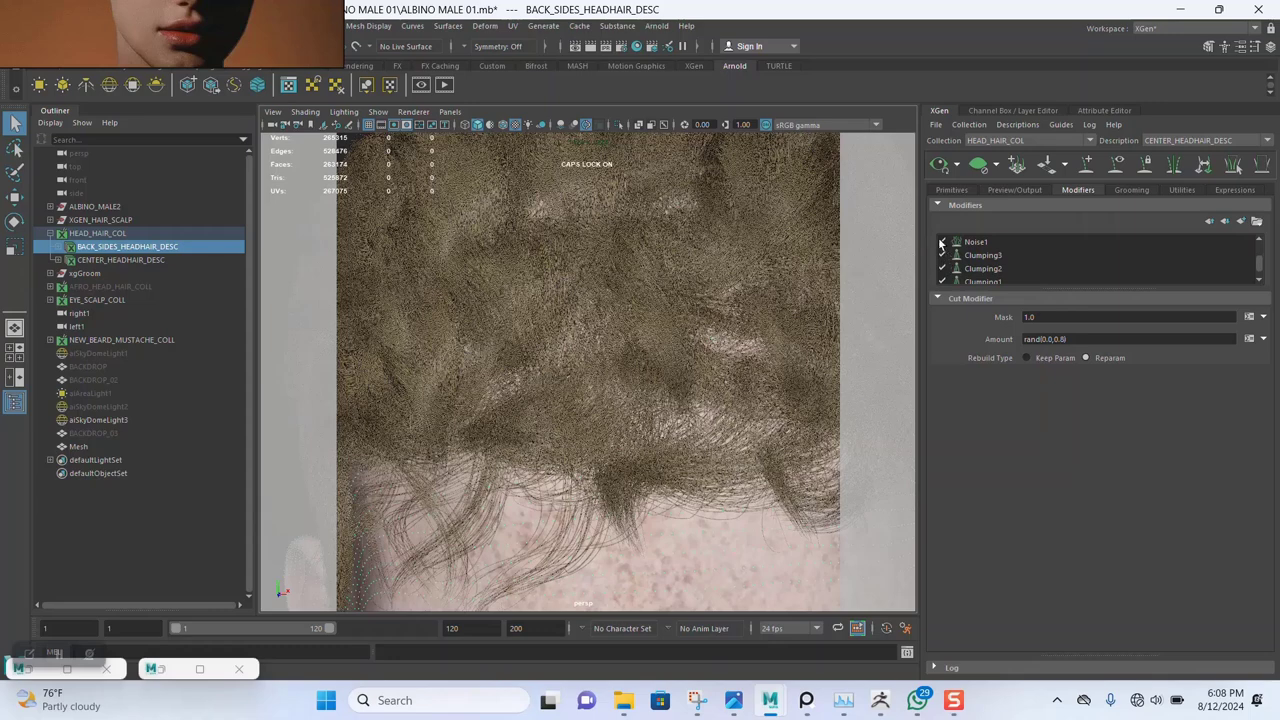
{"action": "left_click", "coordinate": [940, 241]}
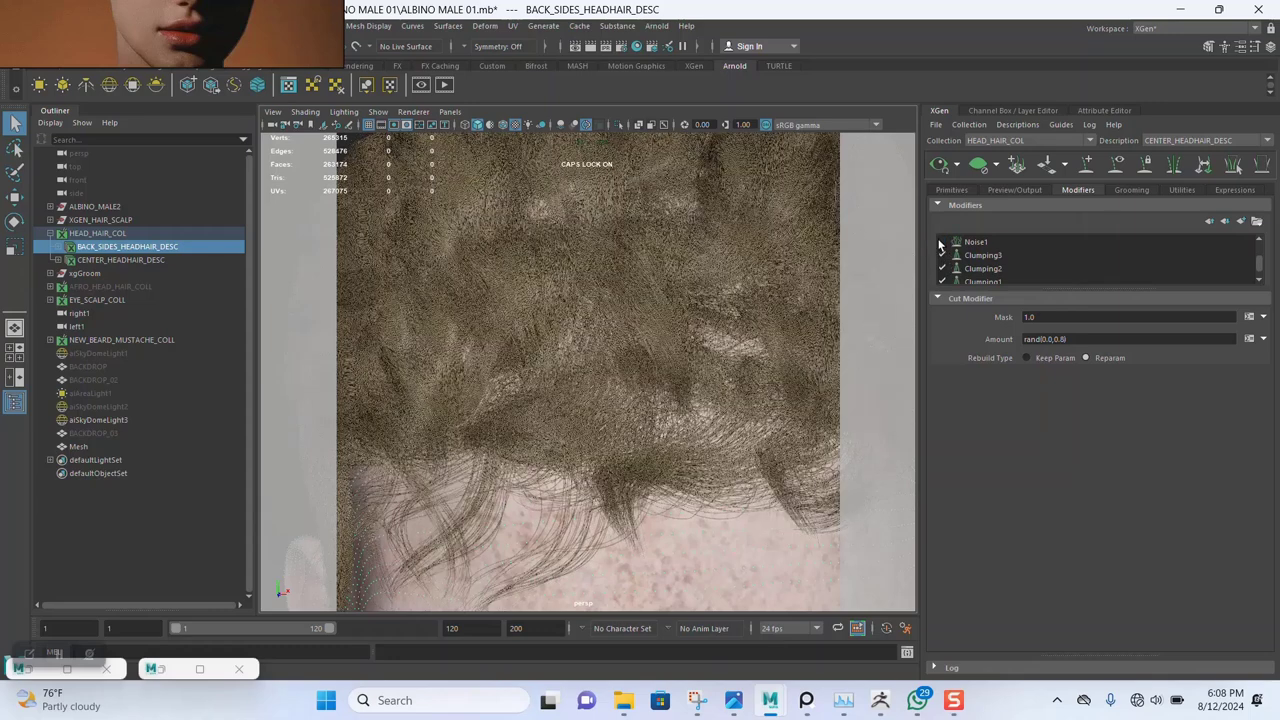
{"action": "left_click", "coordinate": [940, 242]}
{"action": "left_click", "coordinate": [940, 242]}
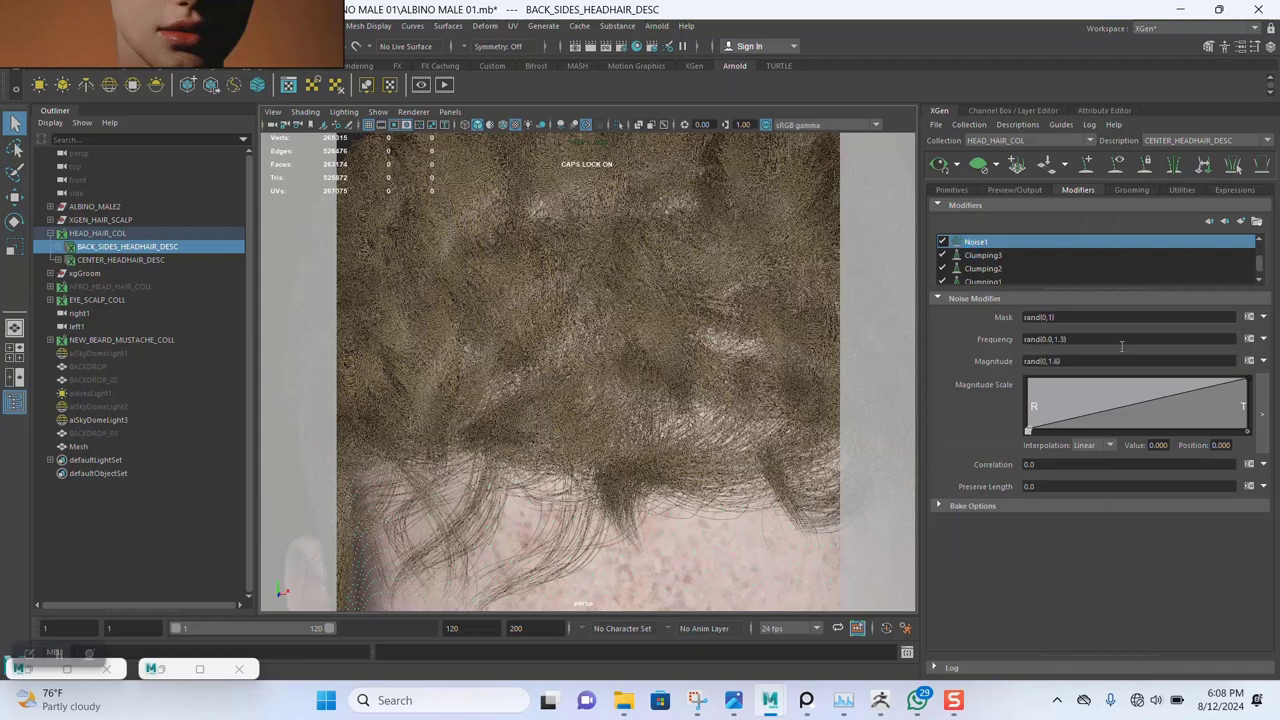
Change the Noise1 Mask expression to rand(0,0.3)
{"action": "left_click", "coordinate": [1051, 317]}
{"action": "key", "text": "BackSpace"}
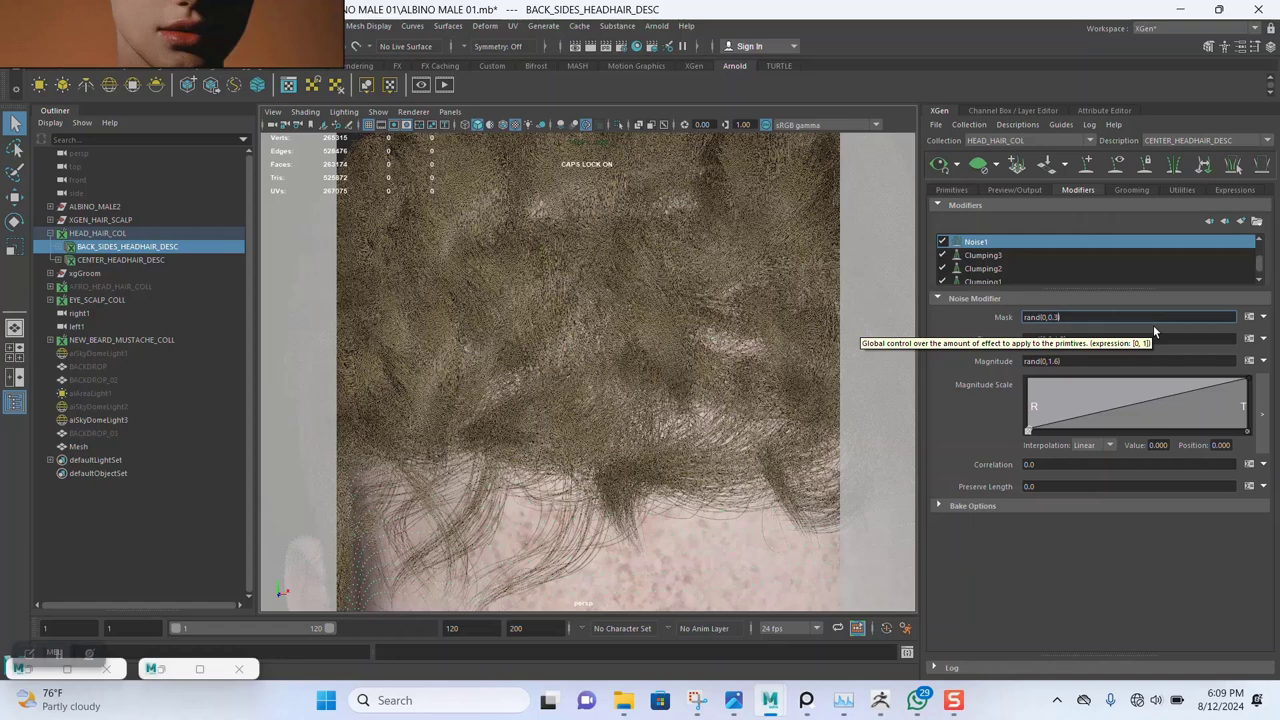
{"action": "type", "text": "0.3"}
{"action": "key", "text": "Return"}
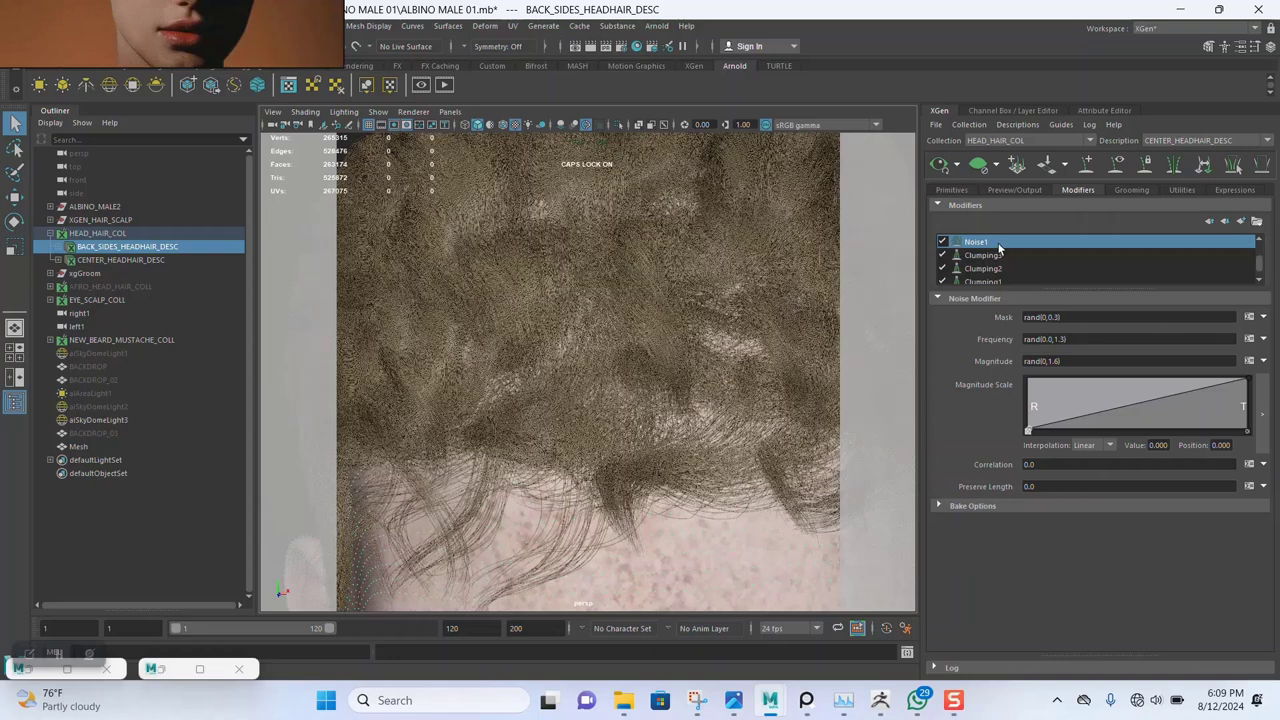
Switch Clumping1, Clumping2 and Clumping3 off and back on to compare their effect
{"action": "scroll", "coordinate": [990, 264], "scroll_direction": "down", "scroll_amount": 1}
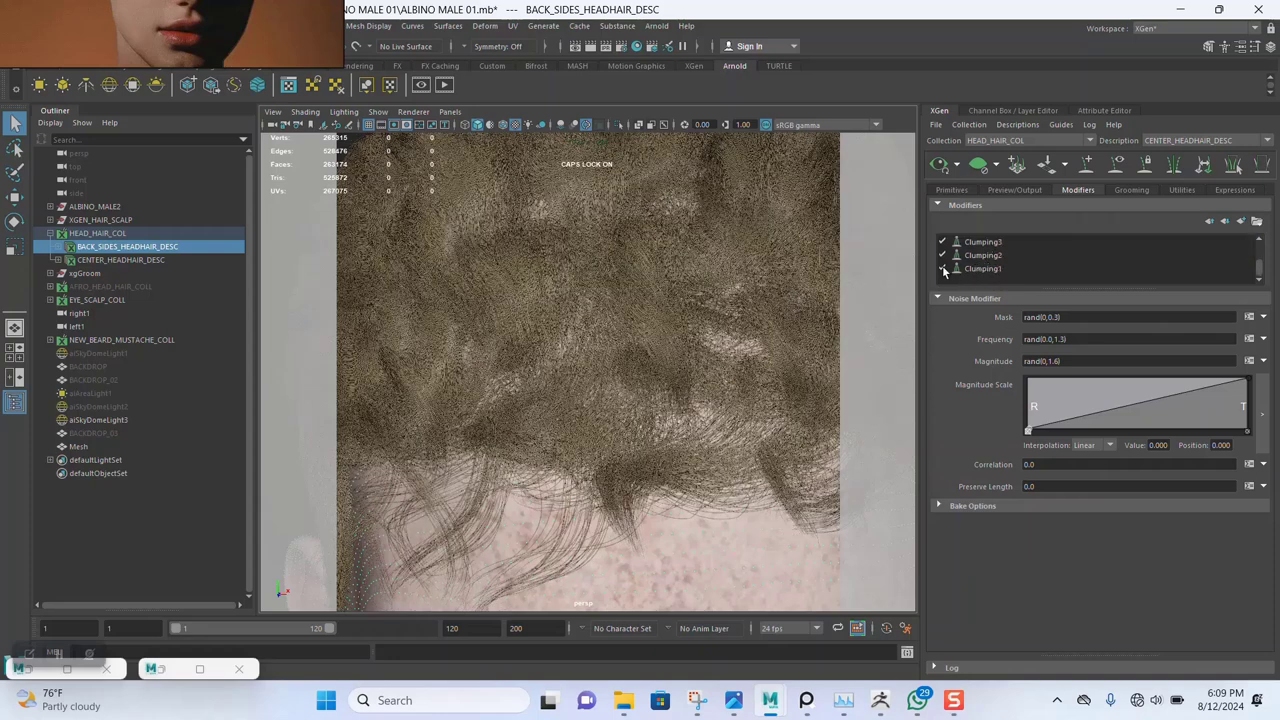
{"action": "left_click", "coordinate": [943, 268]}
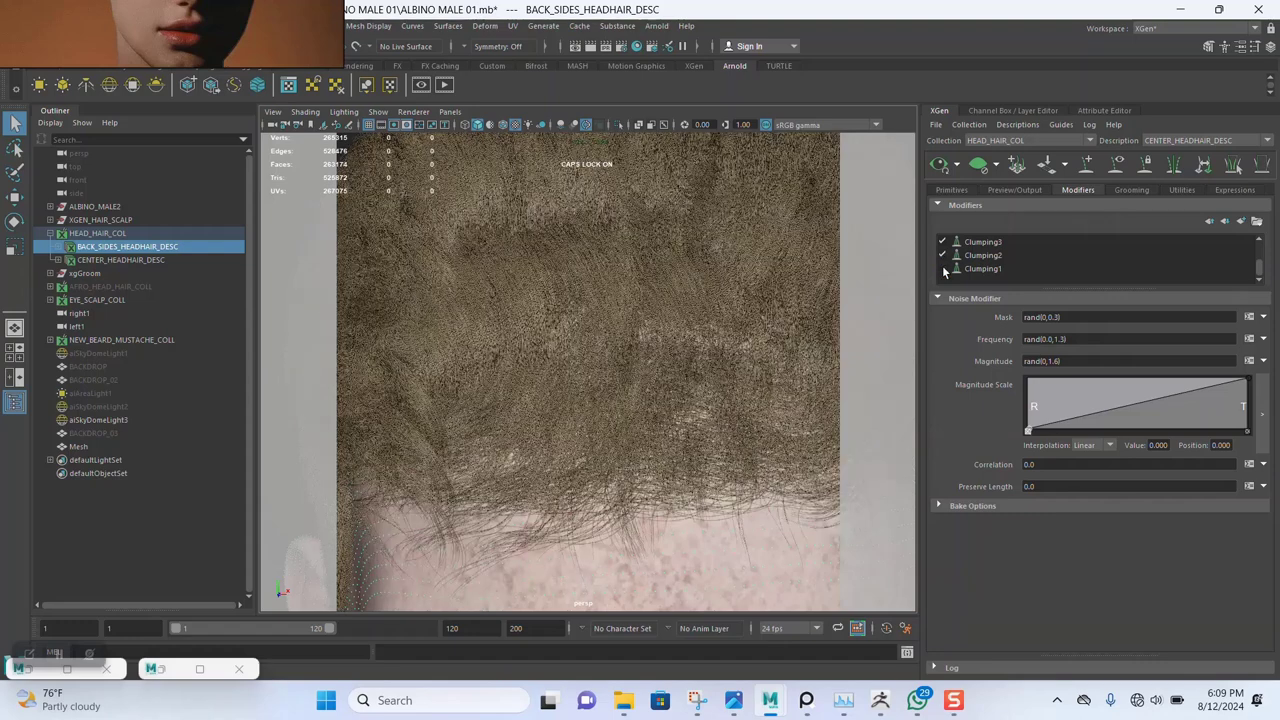
{"action": "left_click", "coordinate": [943, 268]}
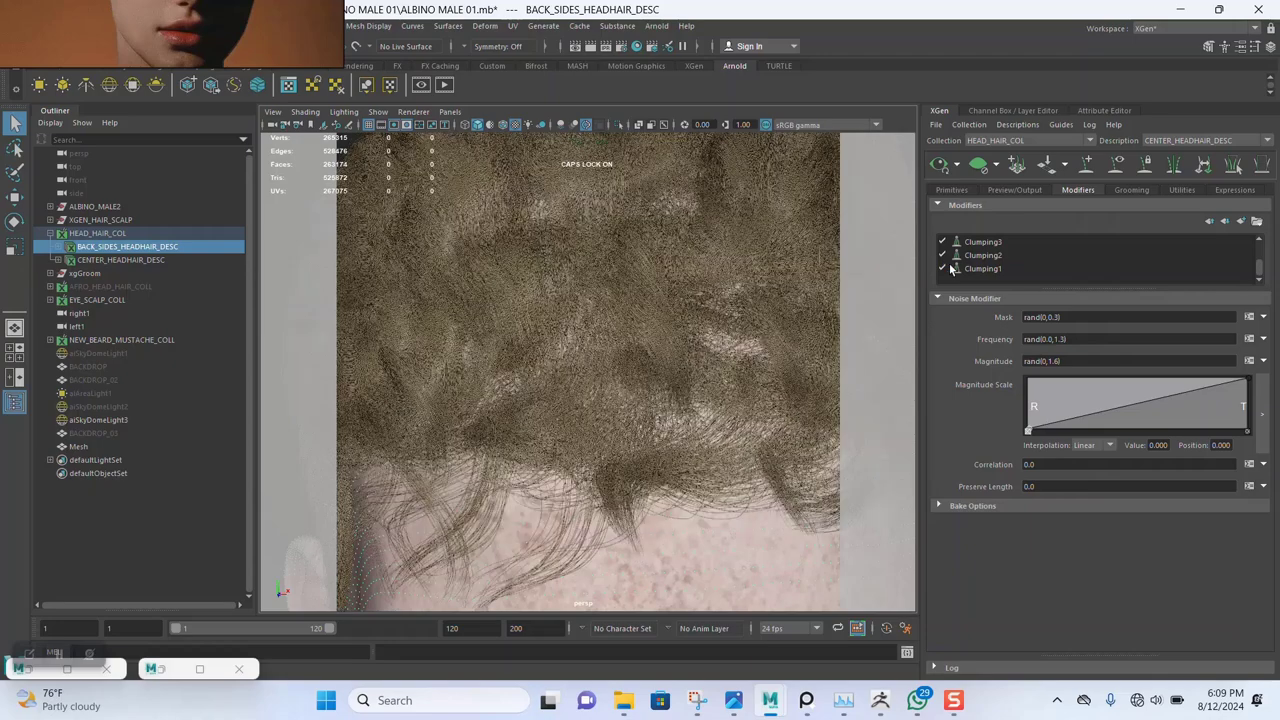
{"action": "scroll", "coordinate": [751, 322], "scroll_direction": "down", "scroll_amount": 5}
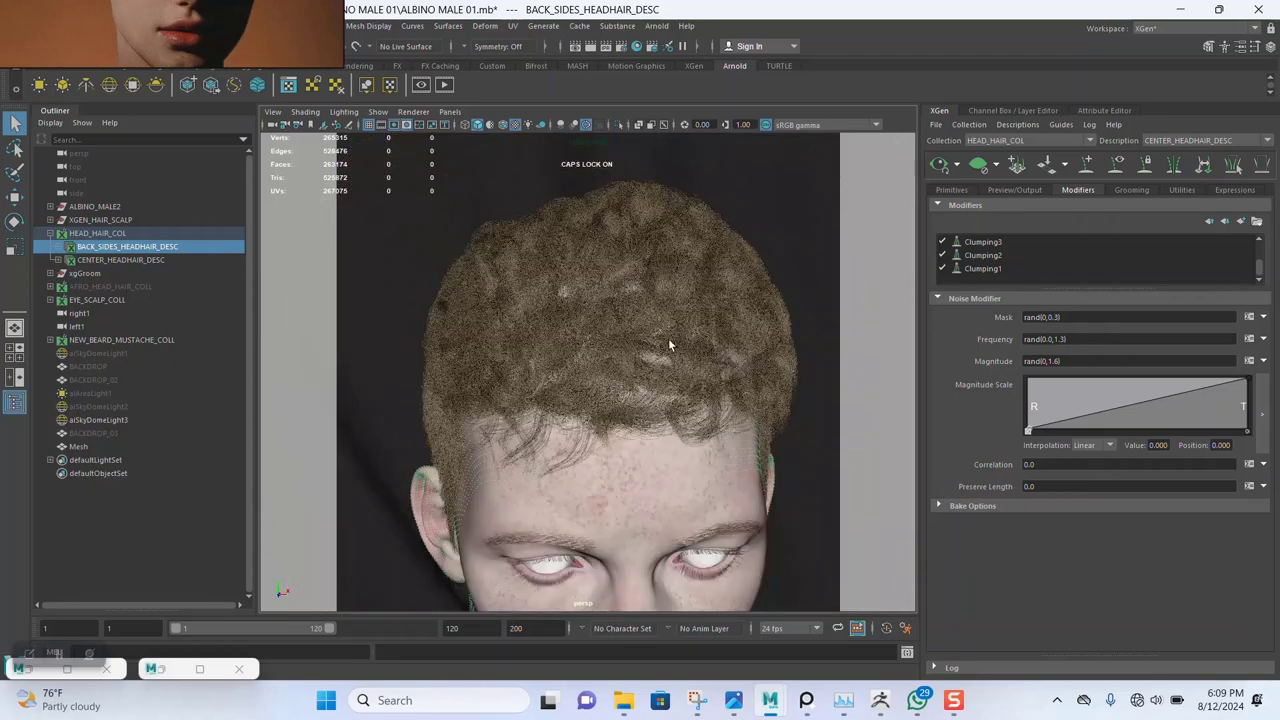
{"action": "scroll", "coordinate": [664, 338], "scroll_direction": "up", "scroll_amount": 3}
{"action": "scroll", "coordinate": [672, 337], "scroll_direction": "up", "scroll_amount": 2}
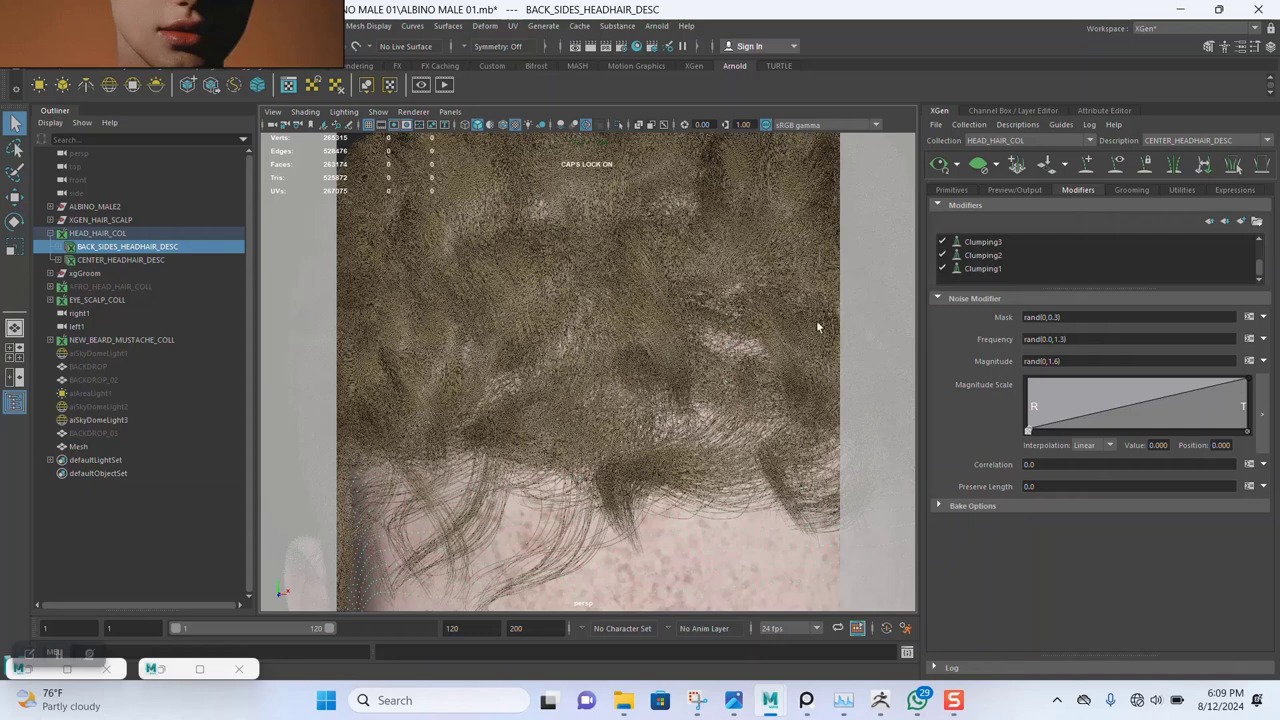
{"action": "left_click", "coordinate": [941, 255]}
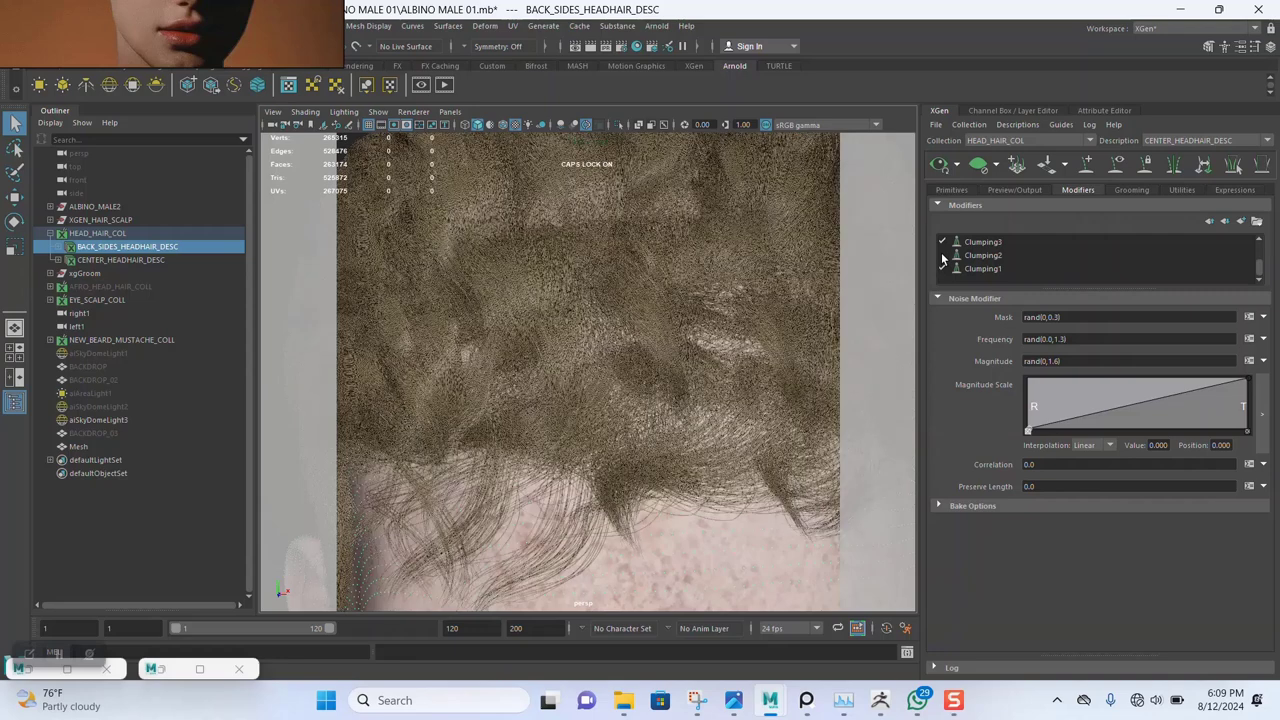
{"action": "left_click", "coordinate": [941, 255]}
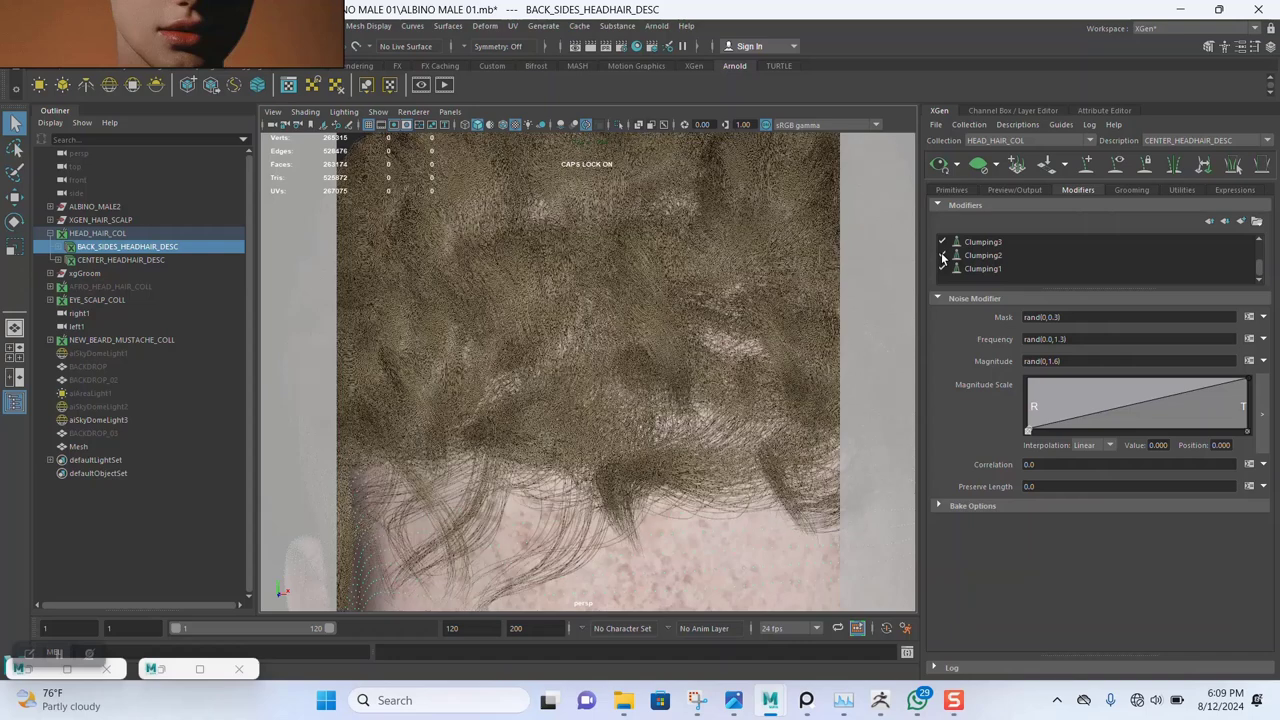
{"action": "left_click", "coordinate": [941, 242]}
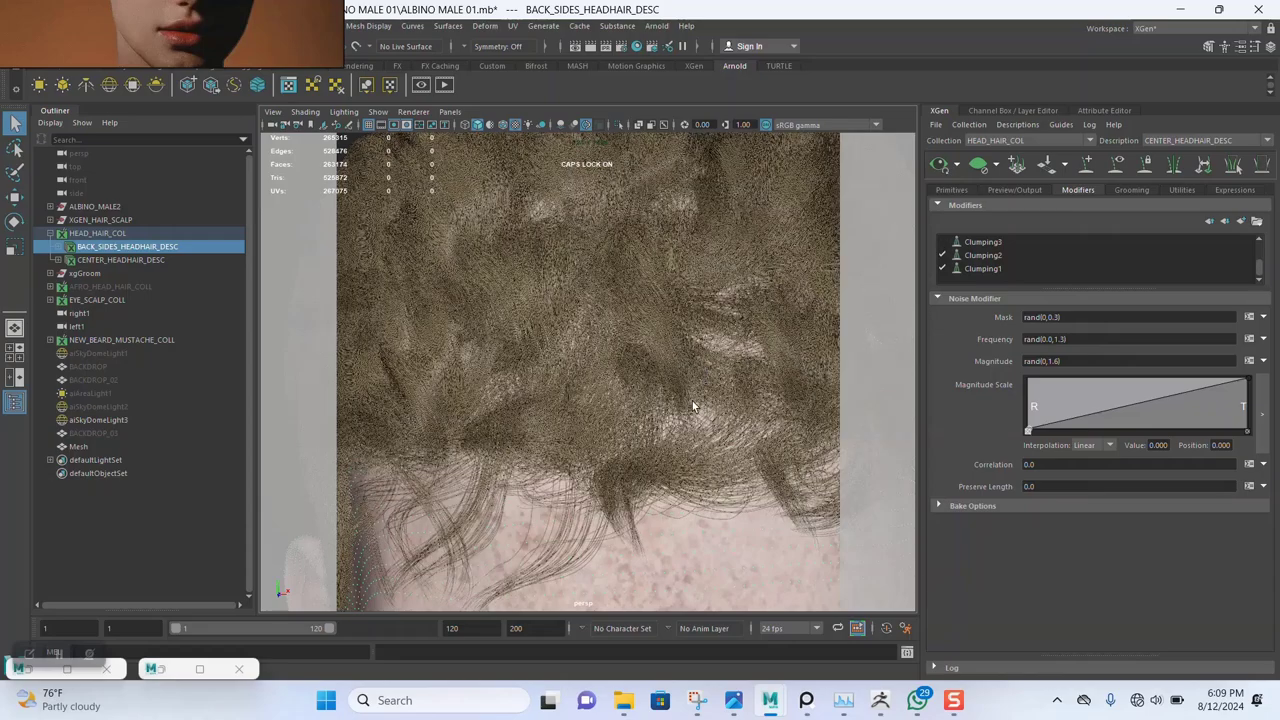
{"action": "left_click_drag", "start_coordinate": [686, 414], "coordinate": [742, 363], "text": "alt"}
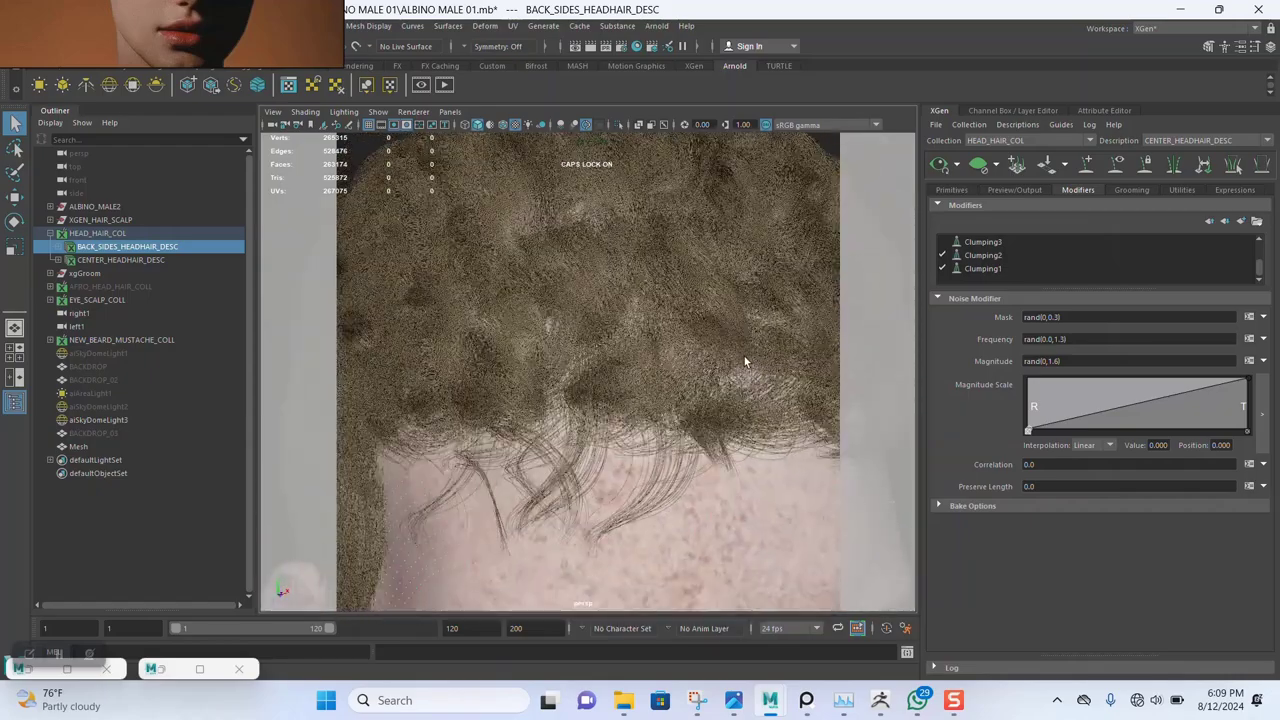
{"action": "left_click", "coordinate": [941, 242]}
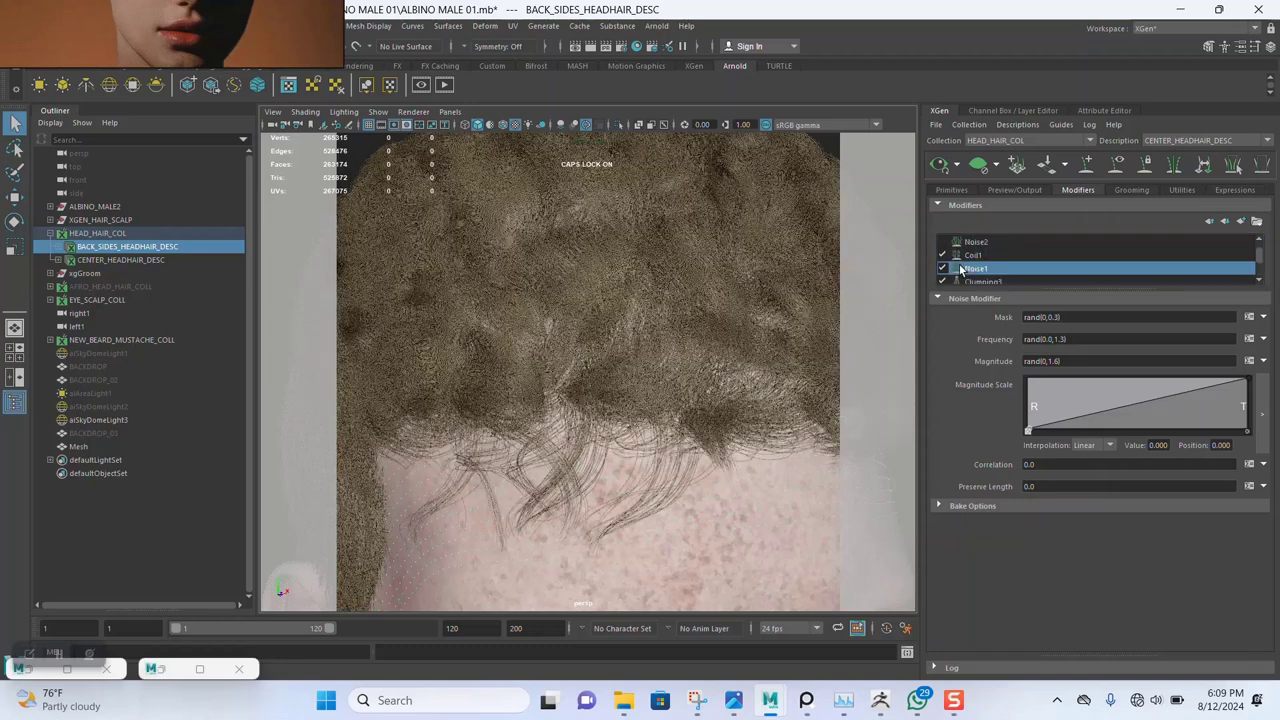
Select Noise2 in the center hair's Modifiers list to show its noise attributes
{"action": "scroll", "coordinate": [958, 266], "scroll_direction": "down", "scroll_amount": 2}
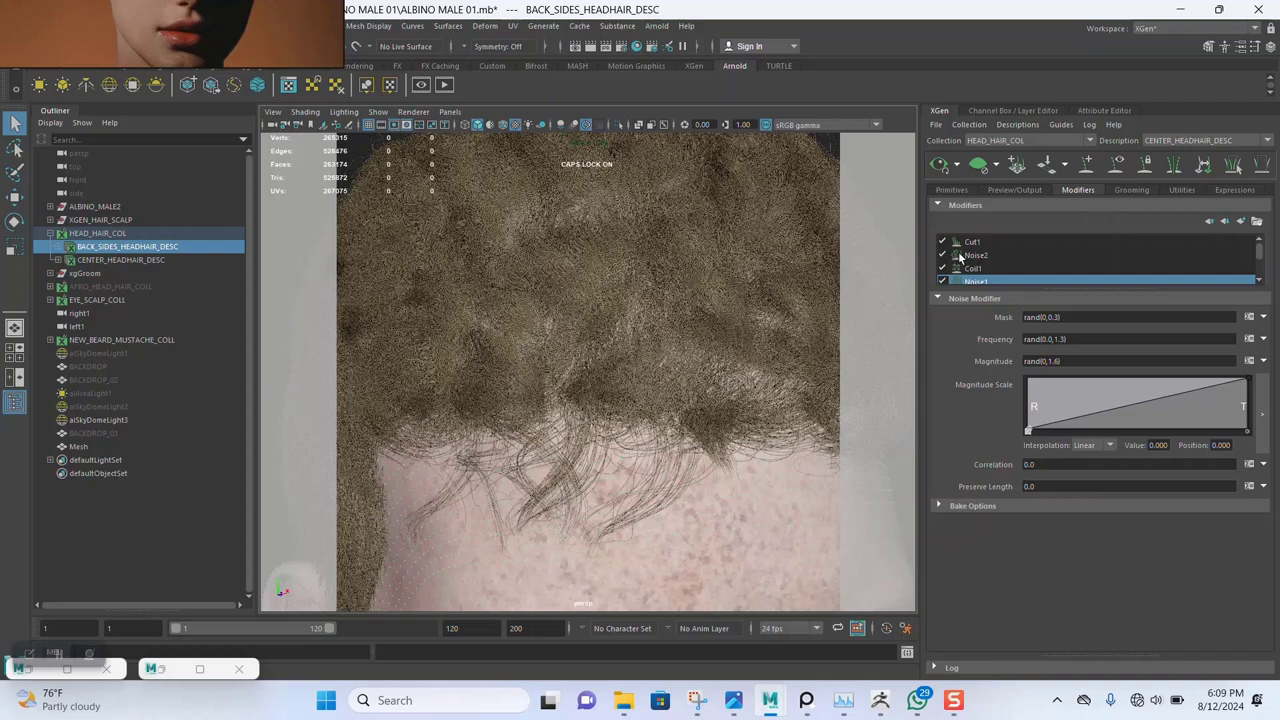
{"action": "left_click", "coordinate": [965, 256]}
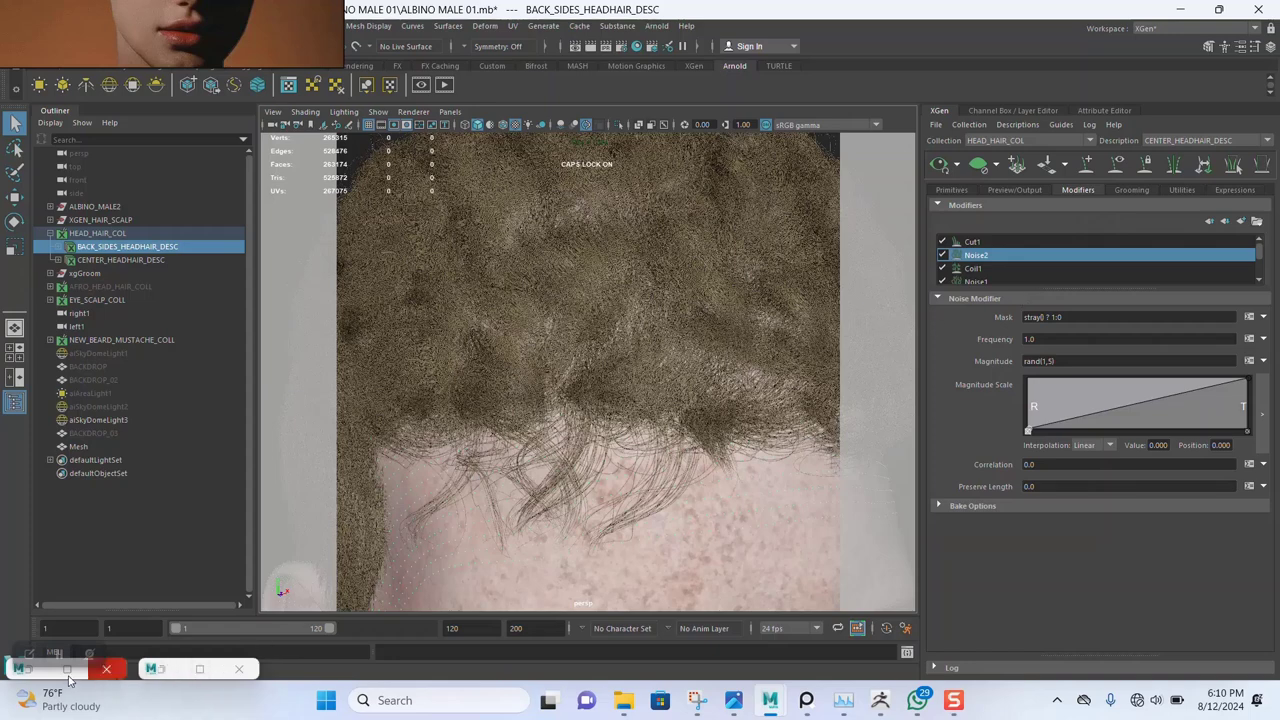
{"action": "mouse_move", "coordinate": [203, 672]}
Close the Render Settings and minimize the Arnold RenderView to reveal the Maya viewport
{"action": "left_click", "coordinate": [200, 669]}
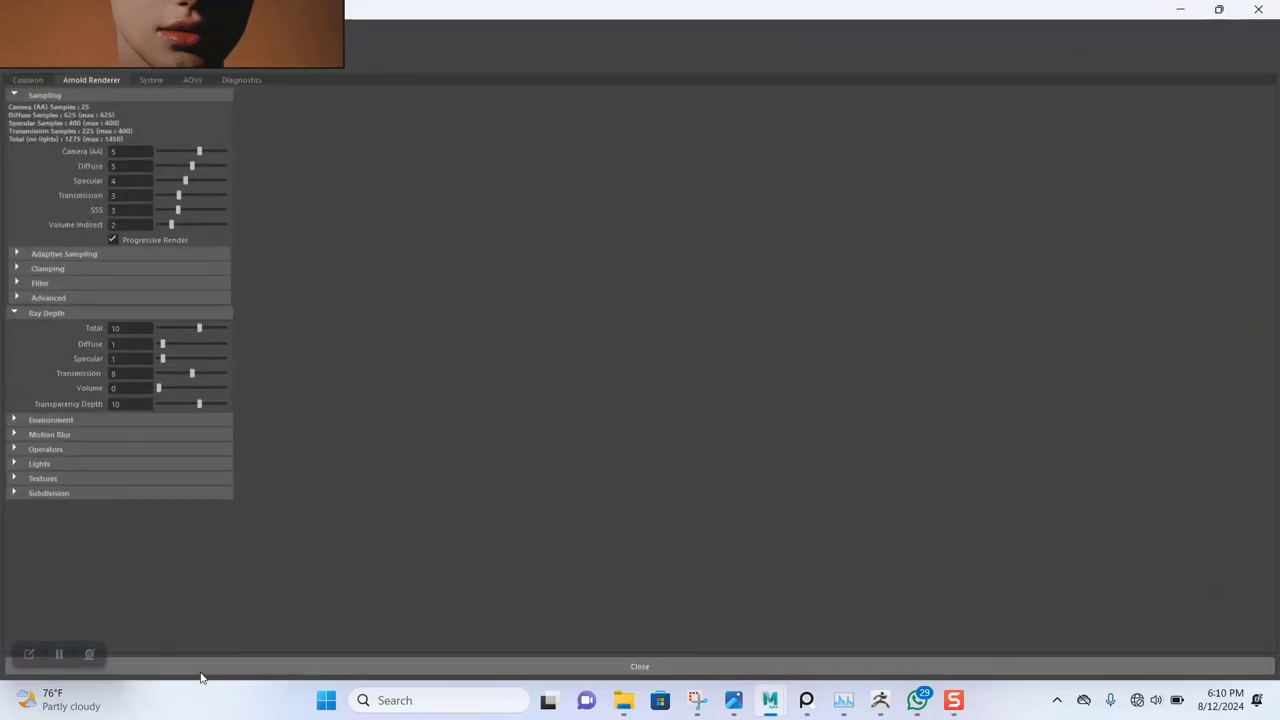
{"action": "left_click", "coordinate": [1259, 12]}
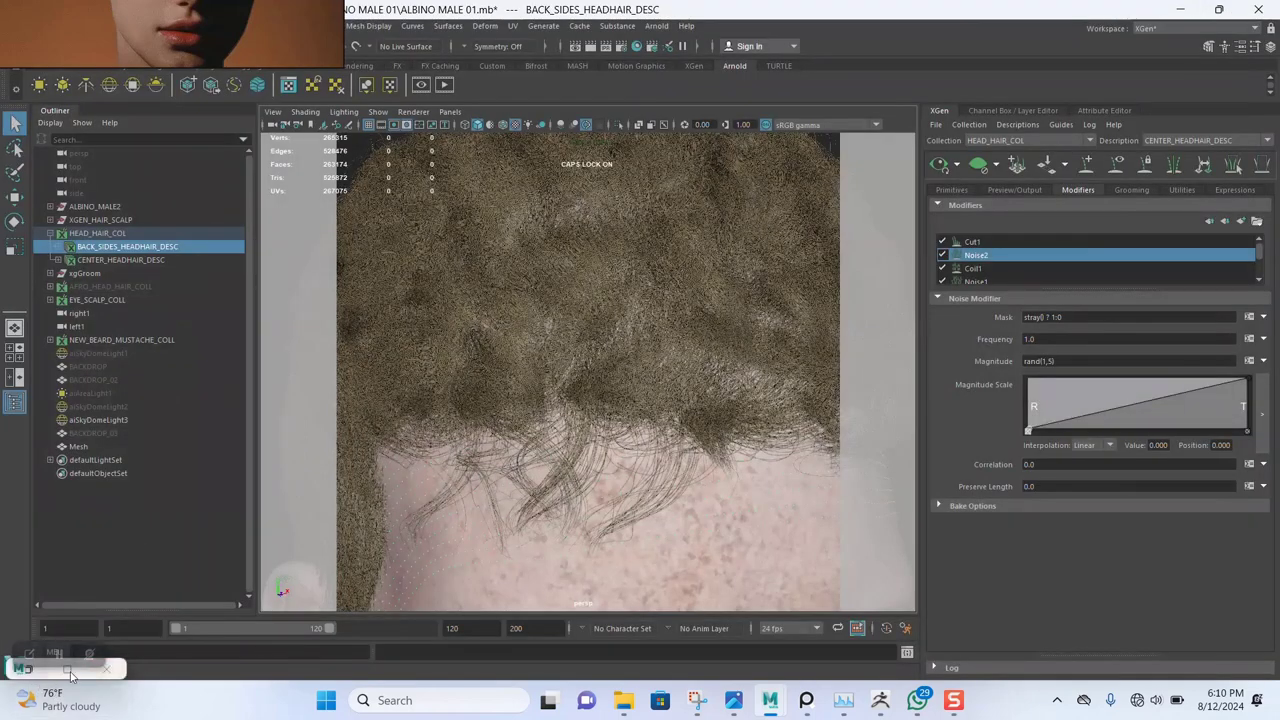
{"action": "left_click", "coordinate": [69, 672]}
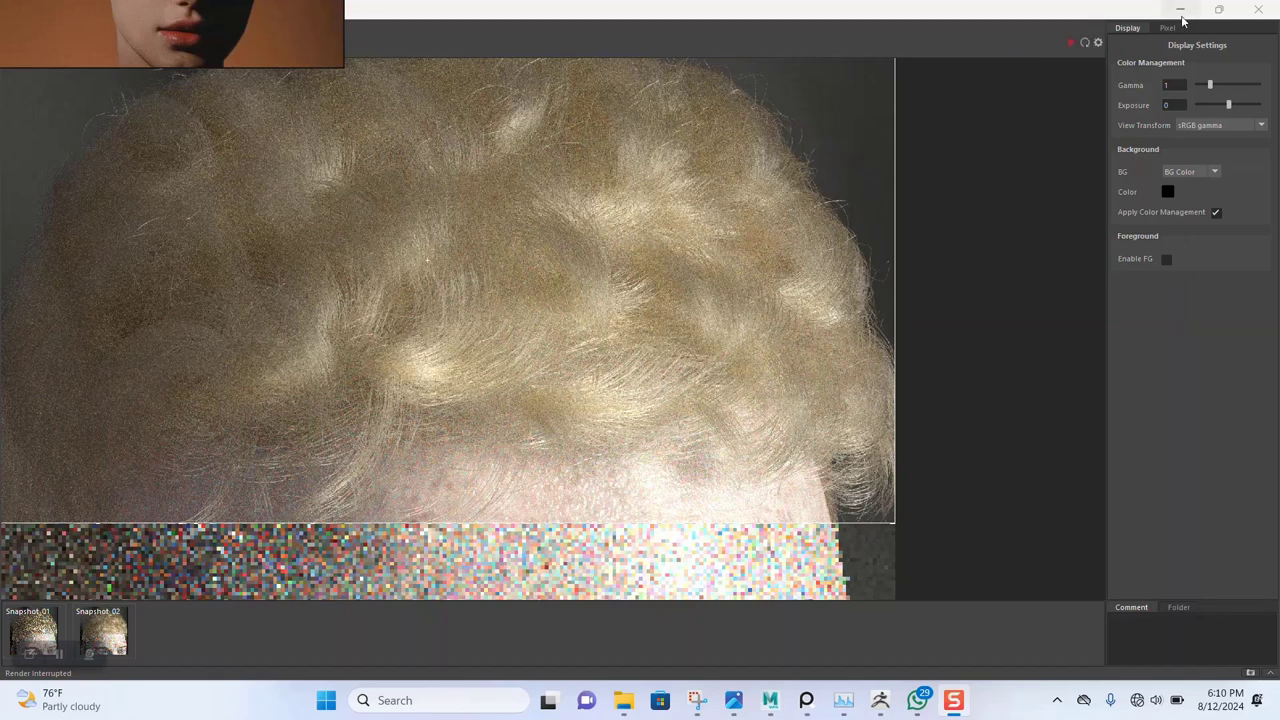
{"action": "left_click", "coordinate": [1219, 10]}
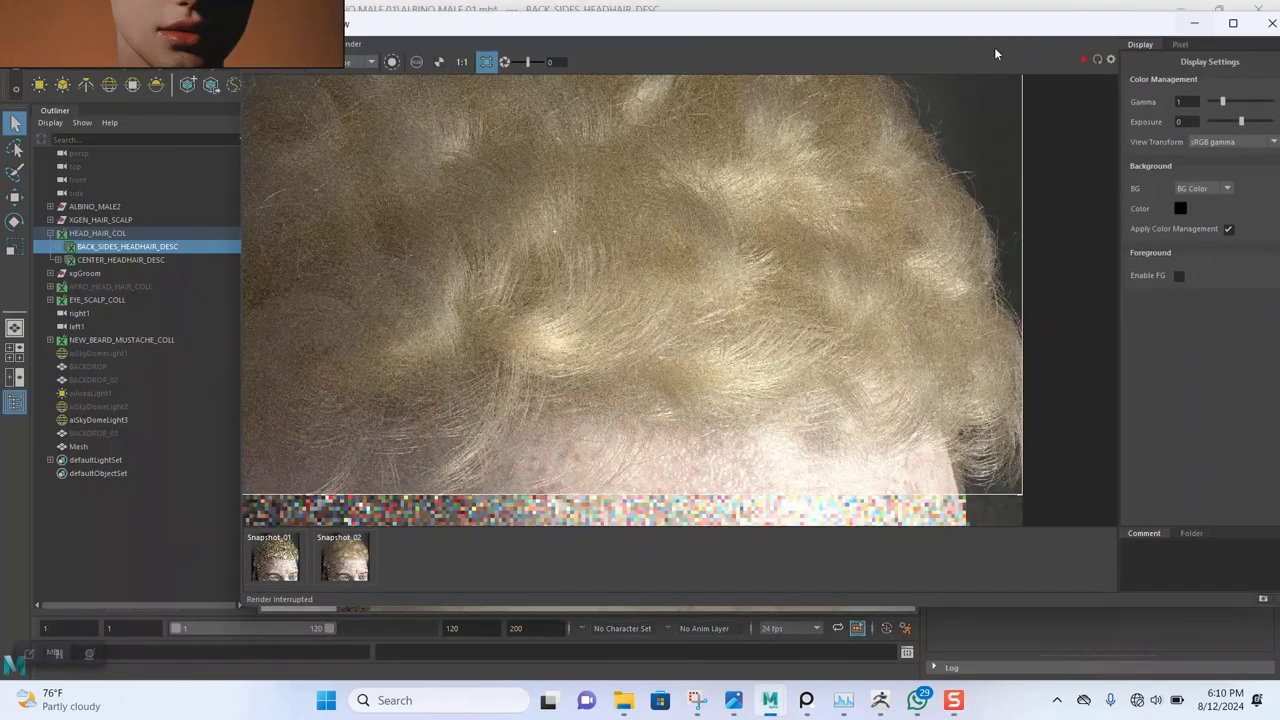
{"action": "left_click", "coordinate": [1194, 22]}
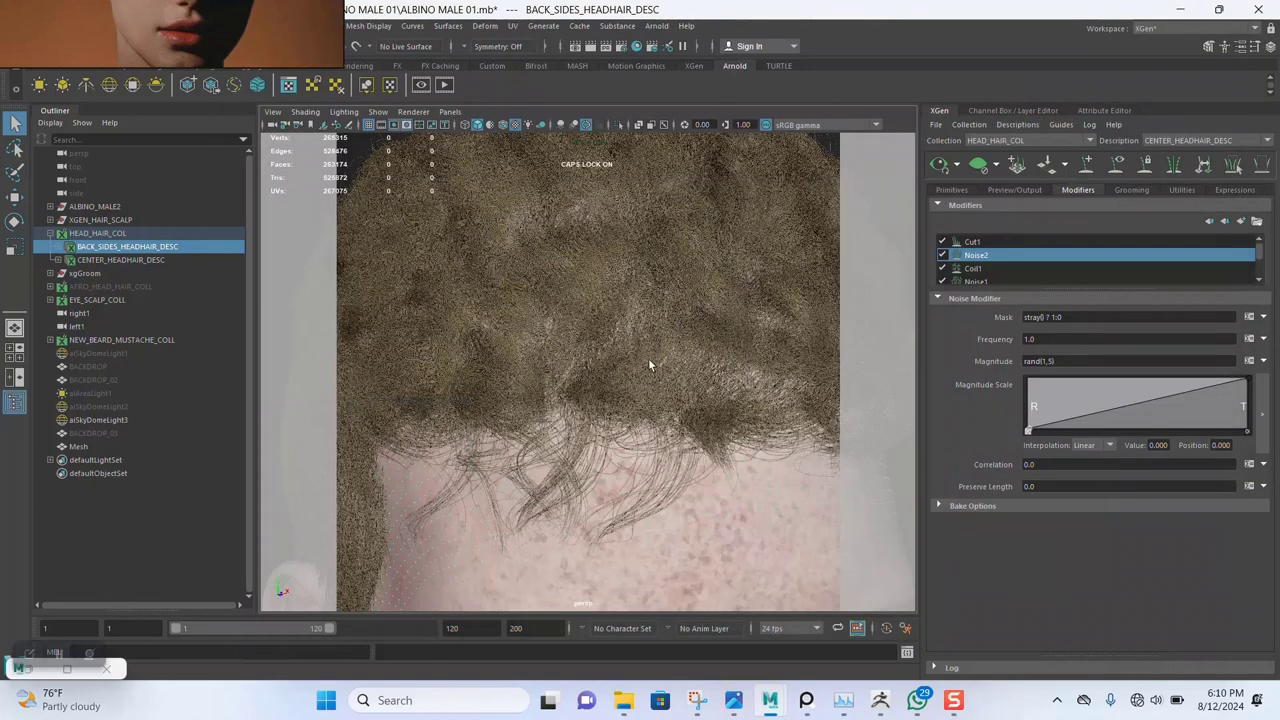
Switch off Clumping3 and toggle Clumping1 off and on to compare the hair with and without clumping
{"action": "scroll", "coordinate": [984, 266], "scroll_direction": "down", "scroll_amount": 2}
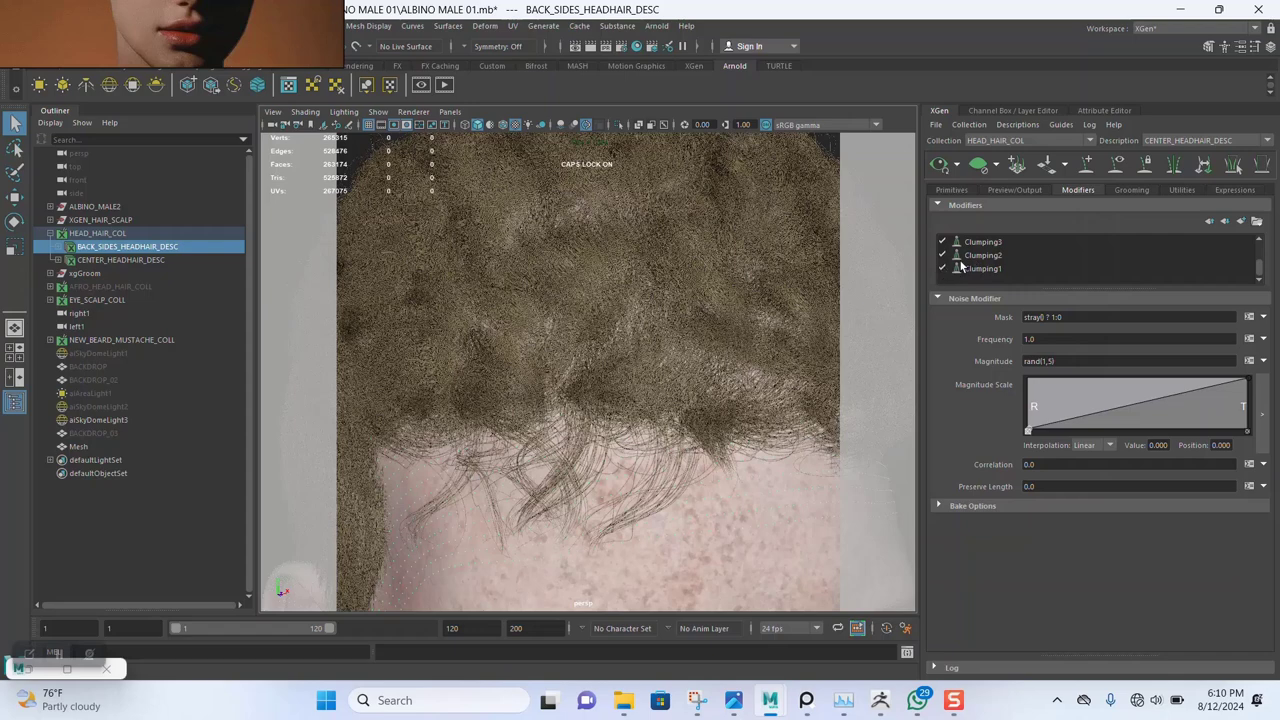
{"action": "left_click", "coordinate": [942, 244]}
{"action": "left_click", "coordinate": [943, 268]}
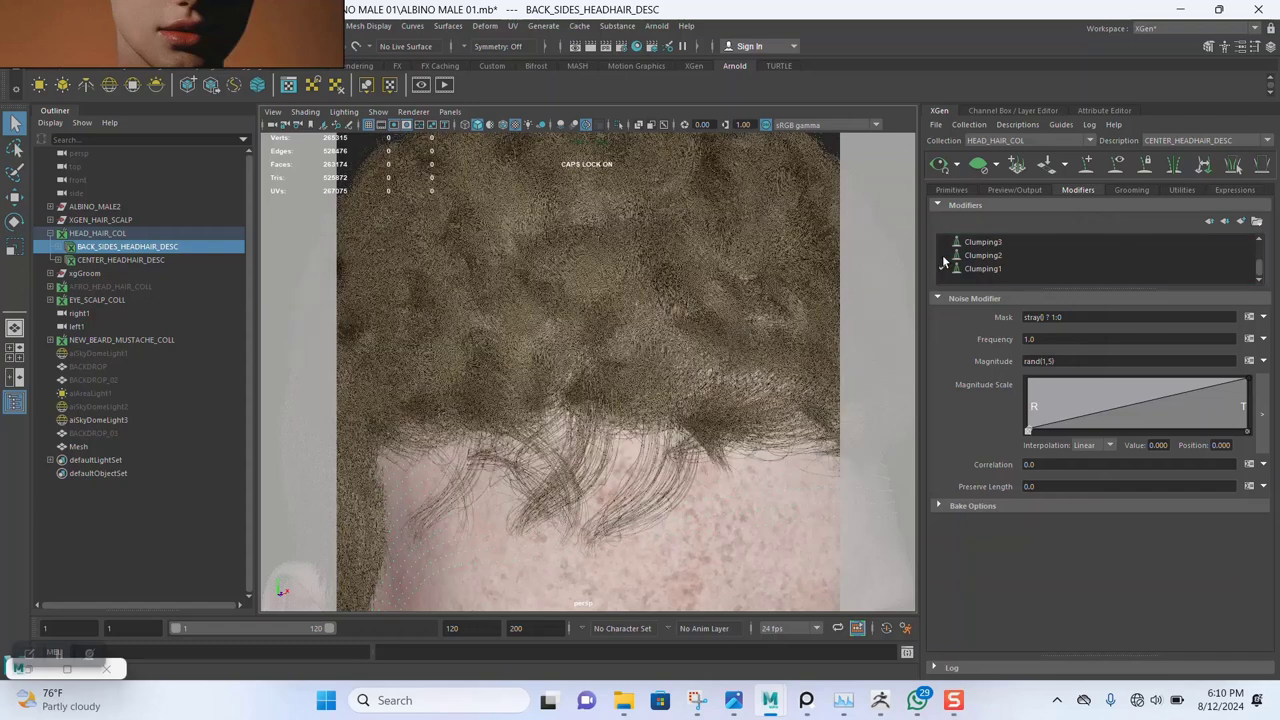
{"action": "left_click", "coordinate": [940, 268]}
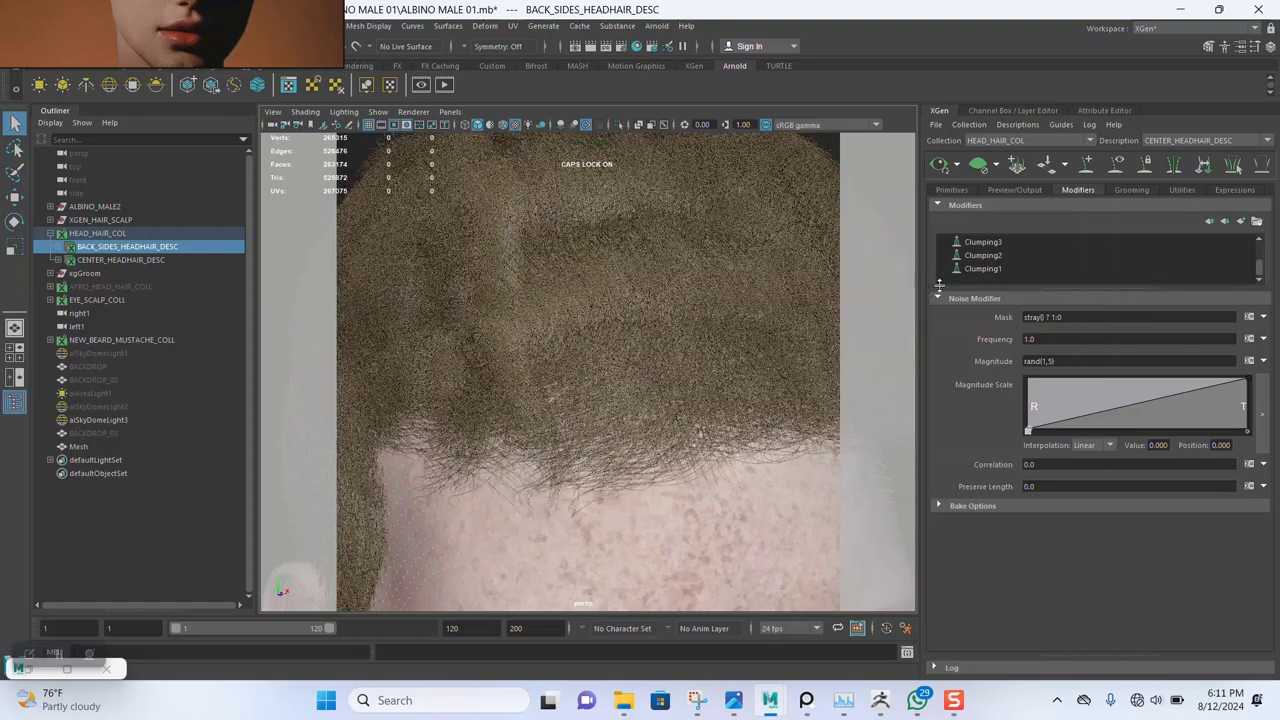
{"action": "left_click", "coordinate": [941, 269]}
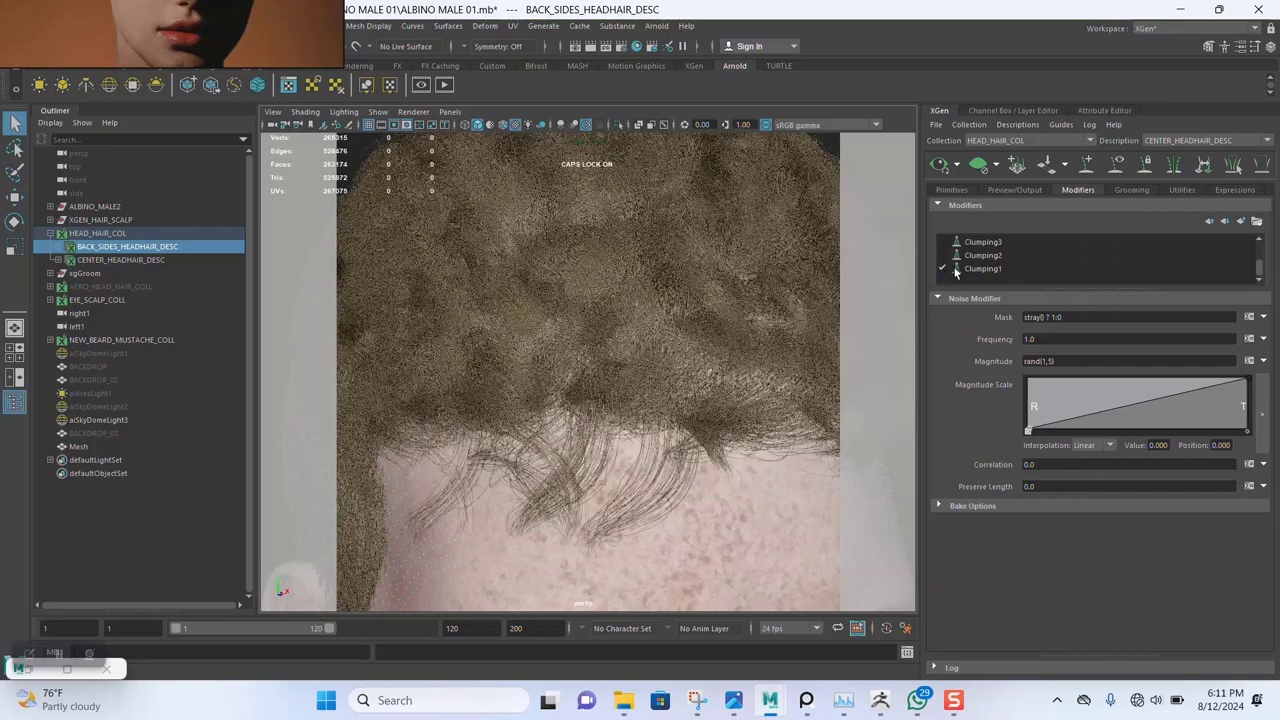
Re-enable Clumping2 and Clumping3 after a close view of the strands, then show the Primitives settings
{"action": "mouse_move", "coordinate": [655, 380]}
{"action": "left_mouse_down", "text": "alt"}
{"action": "mouse_move", "coordinate": [694, 394]}
{"action": "mouse_move", "coordinate": [668, 373]}
{"action": "left_mouse_up", "text": "alt"}
{"action": "right_click_drag", "start_coordinate": [668, 373], "coordinate": [942, 258], "text": "alt"}
{"action": "left_click", "coordinate": [942, 255]}
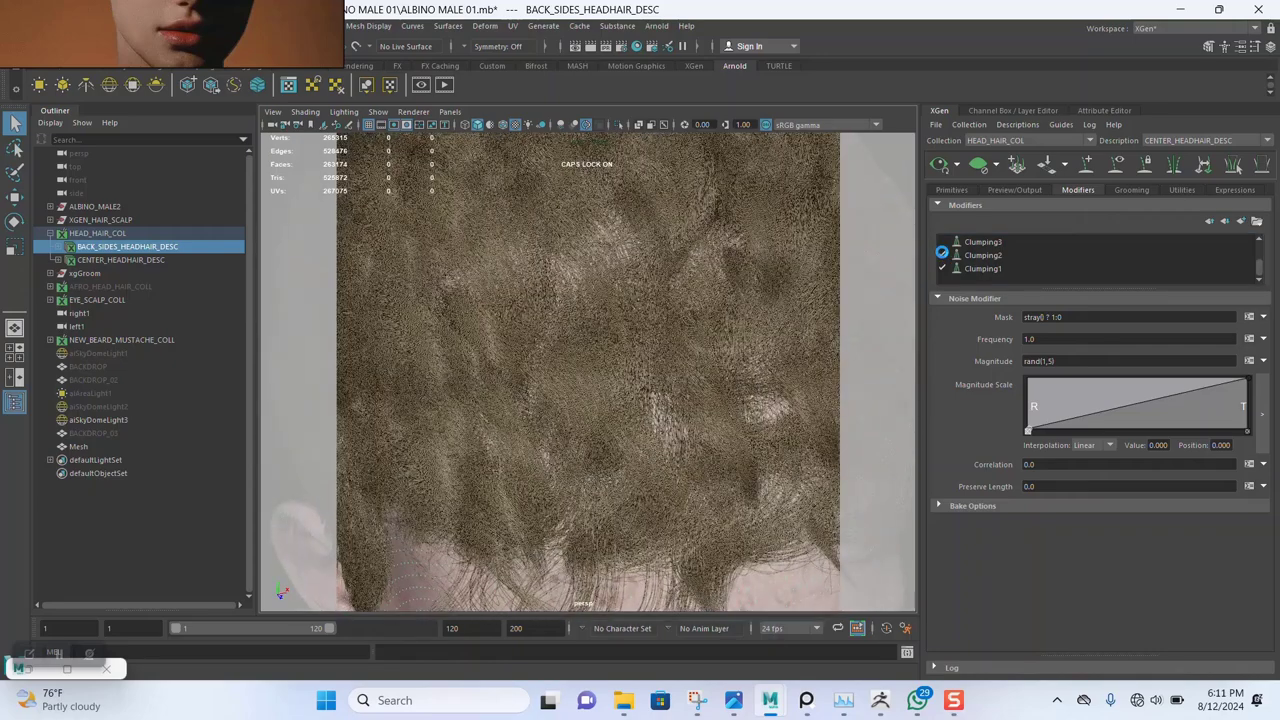
{"action": "left_click", "coordinate": [941, 242]}
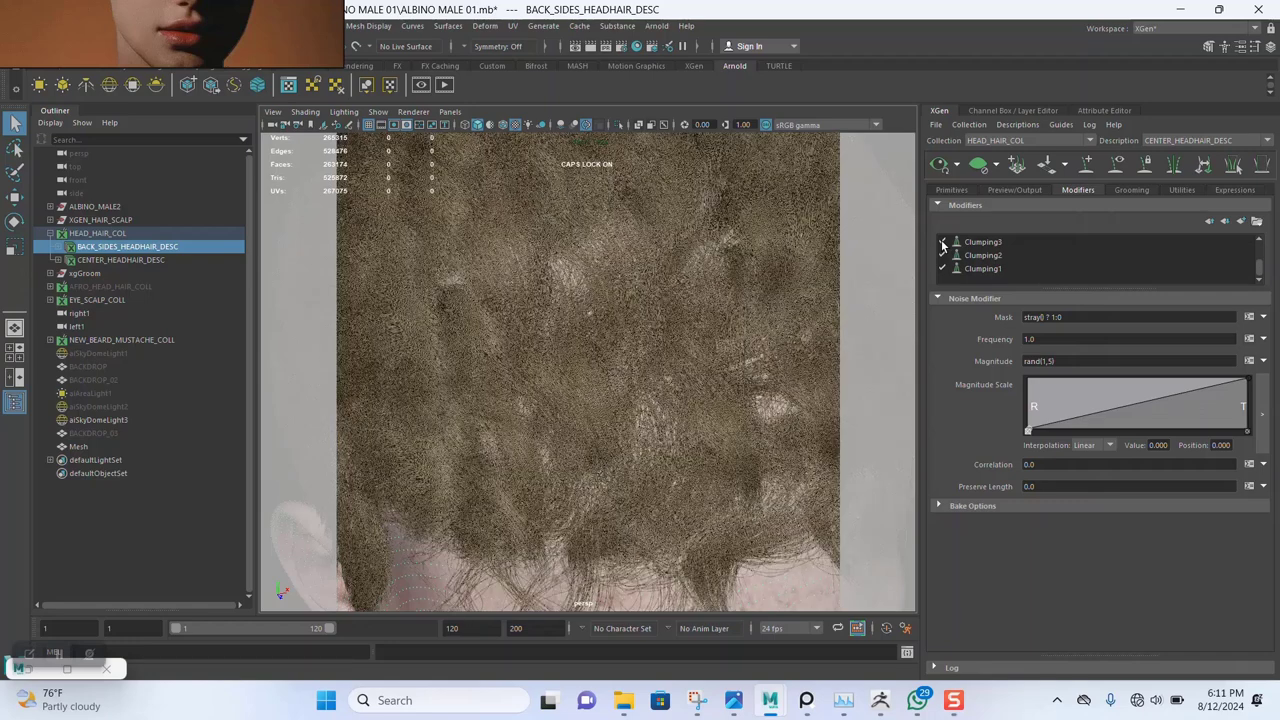
{"action": "left_click", "coordinate": [952, 190]}
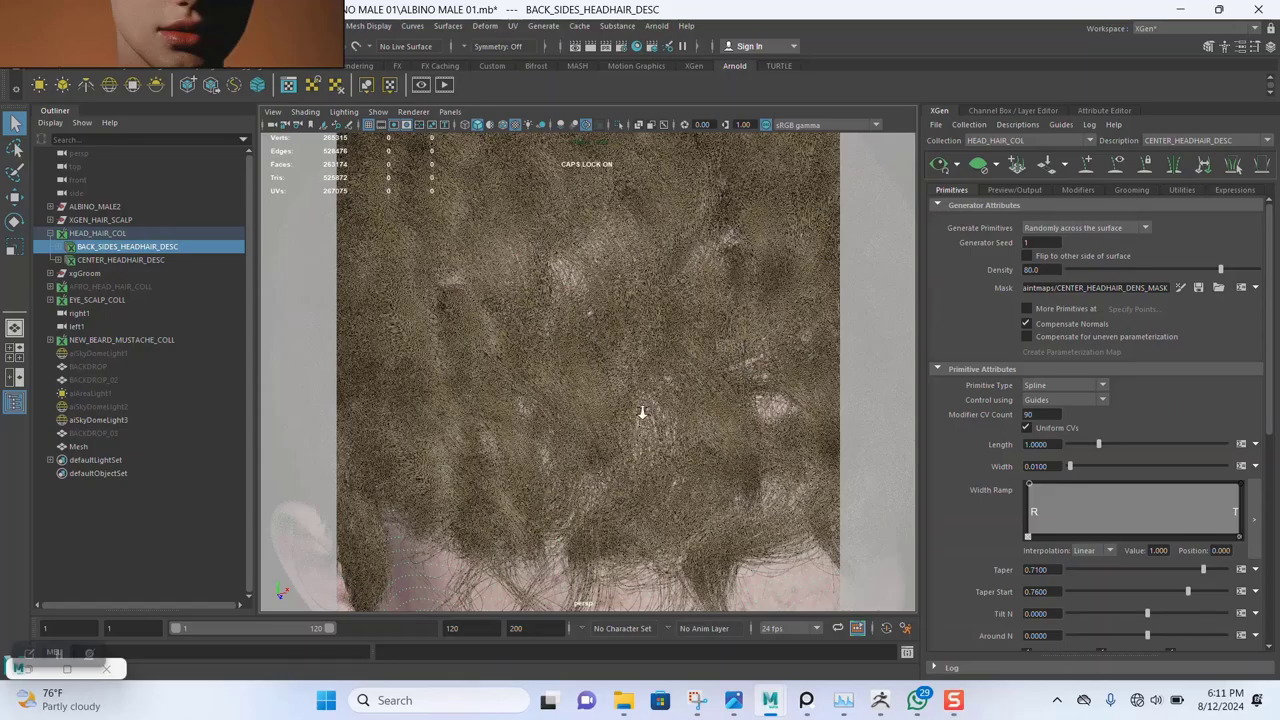
Lower the hair primitive Density from 80.0 to 50
{"action": "left_click_drag", "start_coordinate": [629, 365], "coordinate": [750, 360], "text": "alt"}
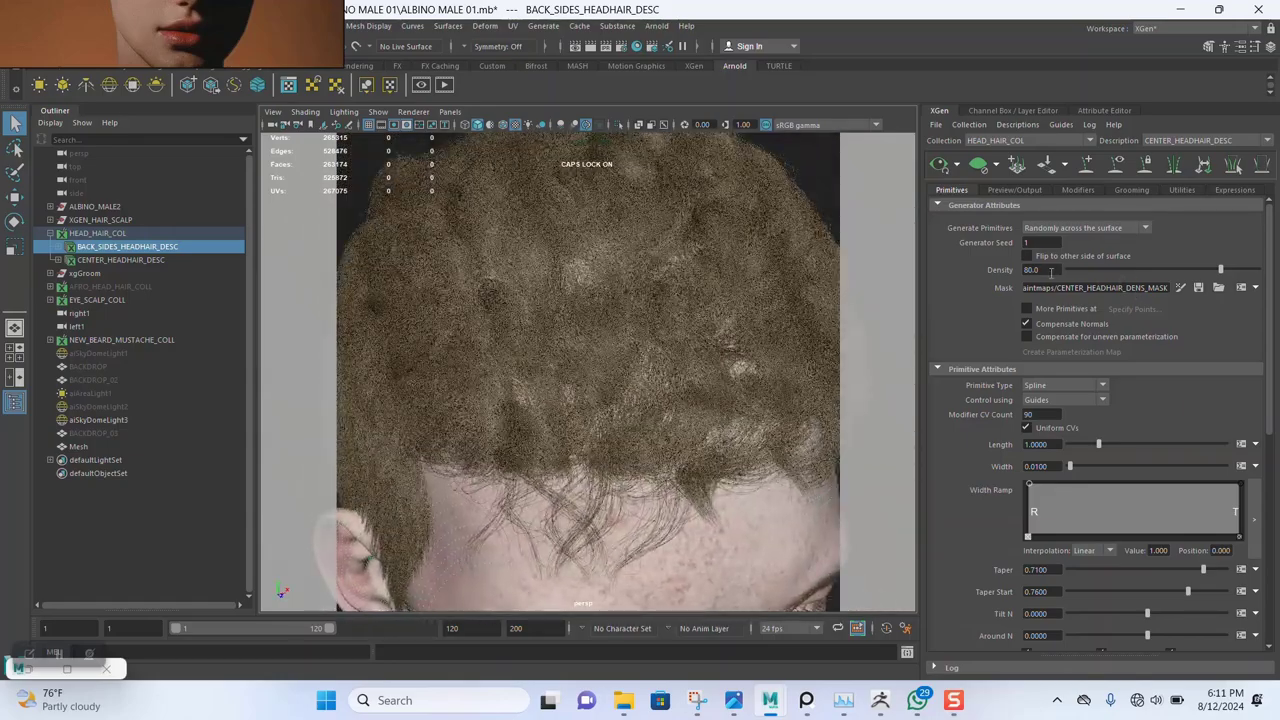
{"action": "left_click_drag", "start_coordinate": [1051, 272], "coordinate": [984, 270]}
{"action": "type", "text": "50"}
{"action": "key", "text": "Return"}
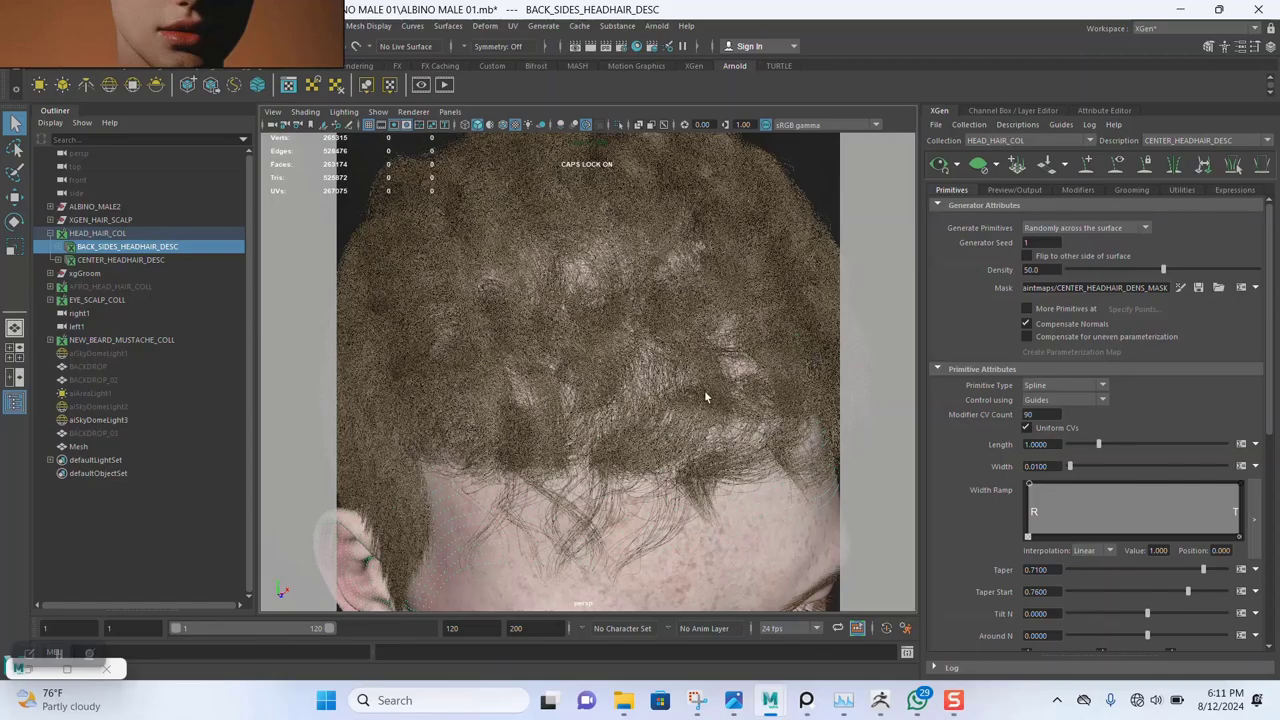
Check the thinner hair on top and at the hairline, then save the scene
{"action": "left_click_drag", "start_coordinate": [700, 394], "coordinate": [646, 354], "text": "alt"}
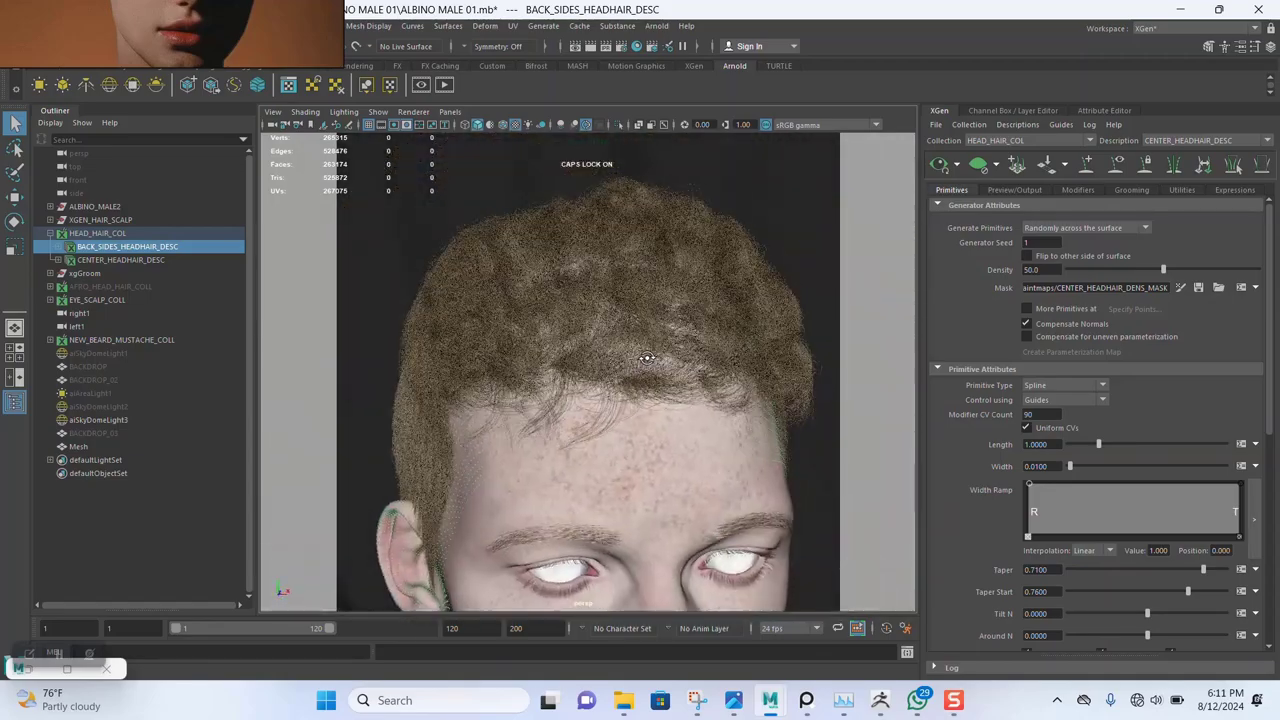
{"action": "right_click_drag", "start_coordinate": [646, 354], "coordinate": [661, 421], "text": "alt"}
{"action": "left_click_drag", "start_coordinate": [661, 421], "coordinate": [652, 426], "text": "alt"}
{"action": "key", "text": "ctrl+s"}
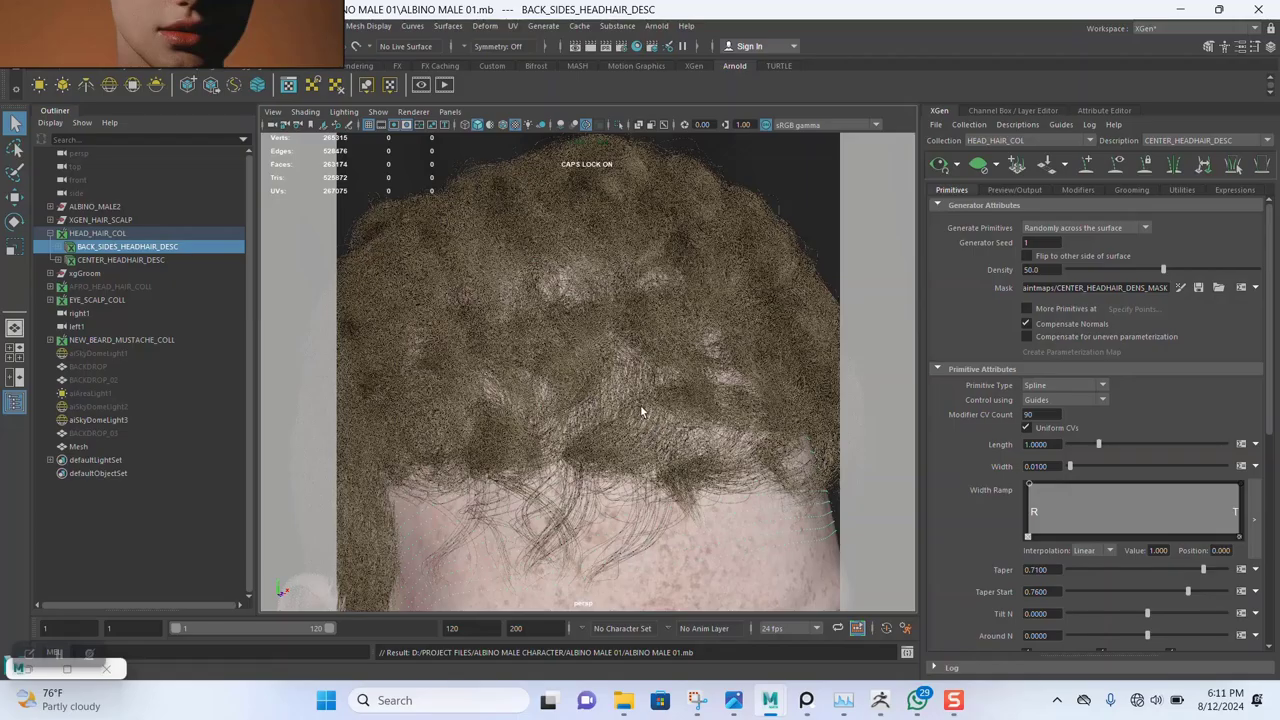
Orbit around the head to inspect the thinned hair at the temple, ear, top and forehead
{"action": "left_click_drag", "start_coordinate": [615, 428], "coordinate": [775, 434], "text": "alt"}
{"action": "right_click_drag", "start_coordinate": [775, 434], "coordinate": [576, 420], "text": "alt"}
{"action": "left_click_drag", "start_coordinate": [576, 420], "coordinate": [580, 457], "text": "alt"}
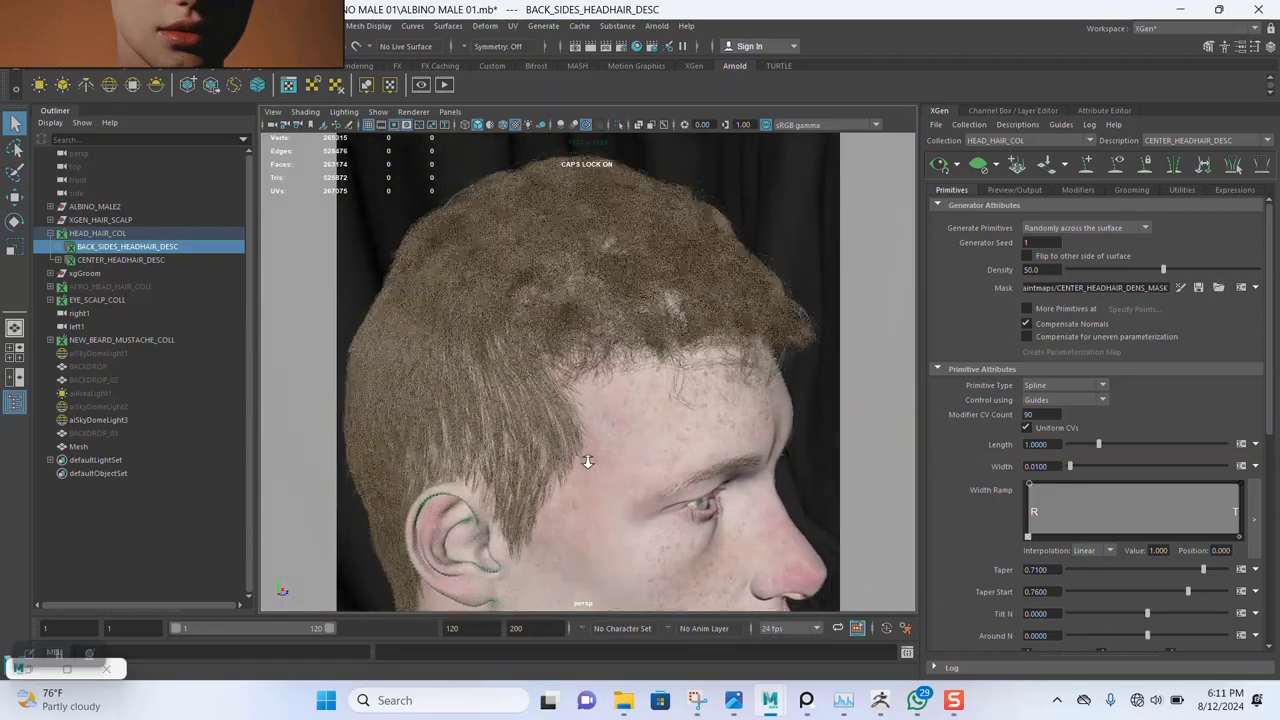
{"action": "right_click_drag", "start_coordinate": [580, 457], "coordinate": [580, 480], "text": "alt"}
{"action": "middle_click_drag", "start_coordinate": [580, 480], "coordinate": [675, 372], "text": "alt"}
{"action": "mouse_move", "coordinate": [675, 372]}
{"action": "left_mouse_down", "text": "alt"}
{"action": "mouse_move", "coordinate": [635, 424]}
{"action": "mouse_move", "coordinate": [569, 434]}
{"action": "mouse_move", "coordinate": [694, 437]}
{"action": "mouse_move", "coordinate": [663, 389]}
{"action": "left_mouse_up", "text": "alt"}
{"action": "middle_click_drag", "start_coordinate": [663, 389], "coordinate": [611, 467], "text": "alt"}
{"action": "left_click_drag", "start_coordinate": [611, 467], "coordinate": [653, 376], "text": "alt"}
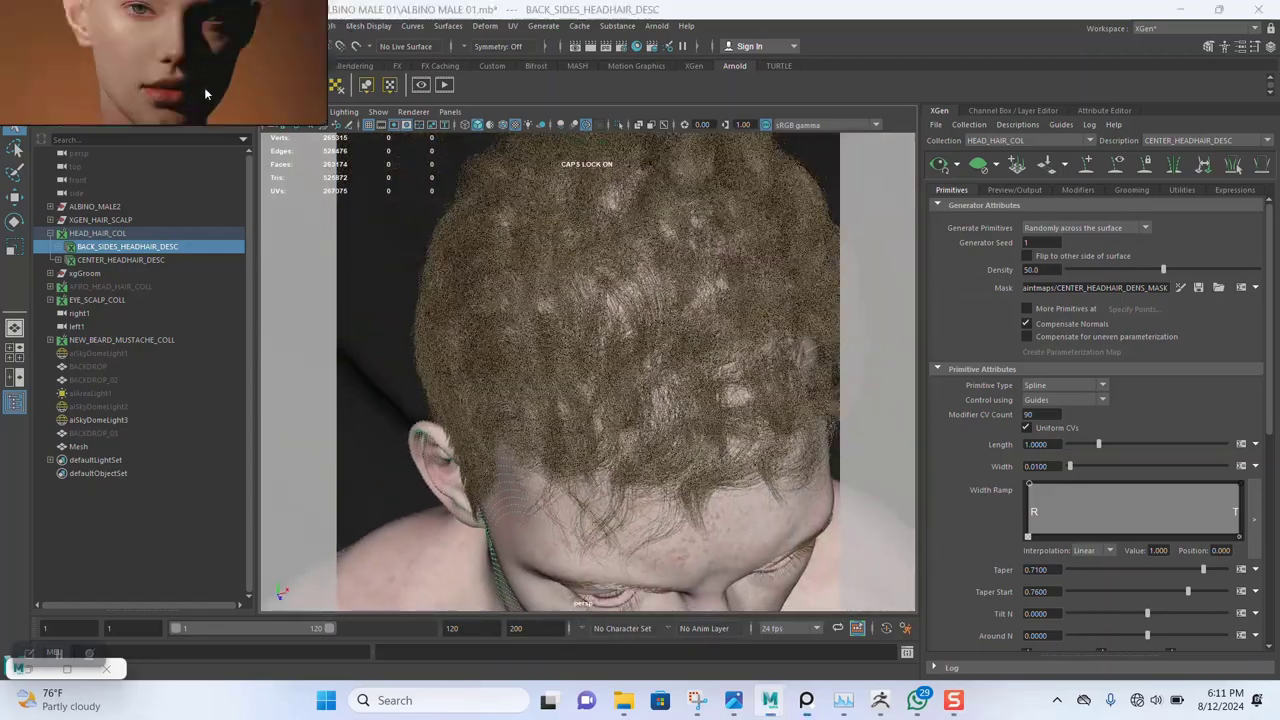
{"action": "mouse_move", "coordinate": [677, 366]}
{"action": "left_mouse_down", "text": "alt"}
{"action": "mouse_move", "coordinate": [656, 346]}
{"action": "mouse_move", "coordinate": [679, 367]}
{"action": "left_mouse_up", "text": "alt"}
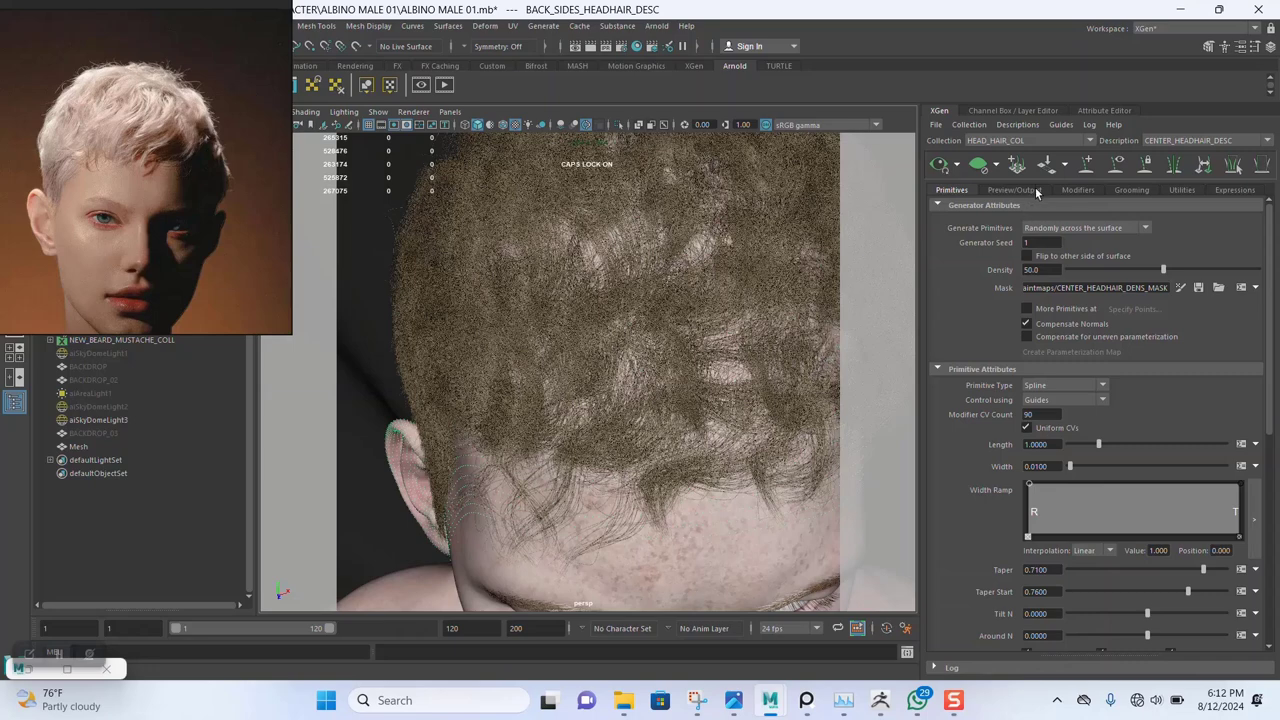
Select Clumping2 in the modifier list and toggle Clumping1 while viewing the hairline close up
{"action": "left_click", "coordinate": [1072, 189]}
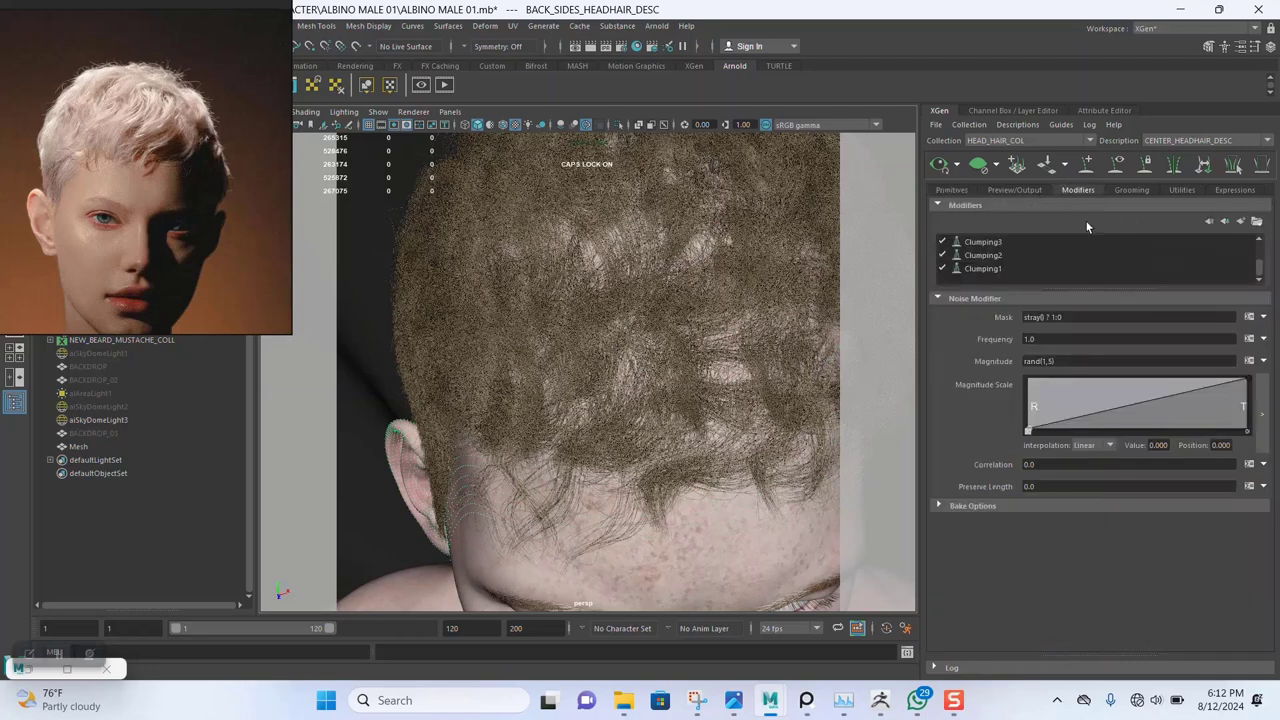
{"action": "left_click", "coordinate": [979, 256]}
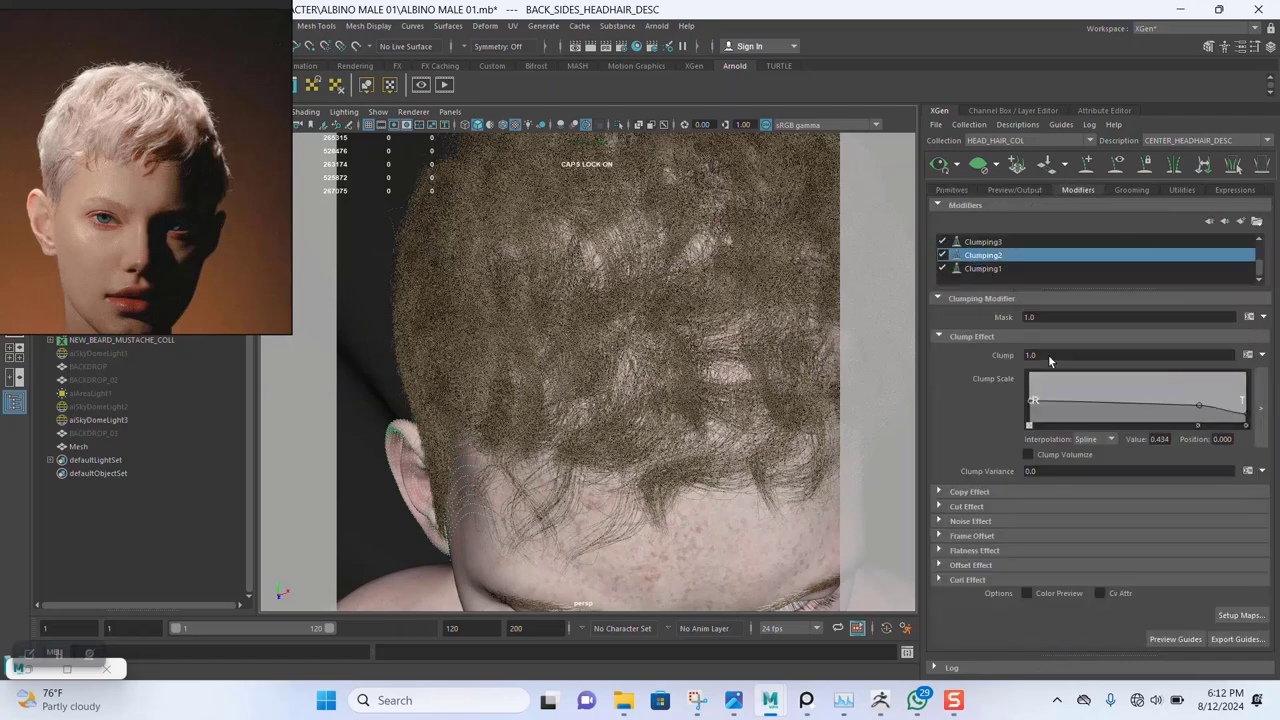
{"action": "left_click_drag", "start_coordinate": [651, 398], "coordinate": [638, 374], "text": "alt"}
{"action": "right_click_drag", "start_coordinate": [638, 374], "coordinate": [900, 395], "text": "alt"}
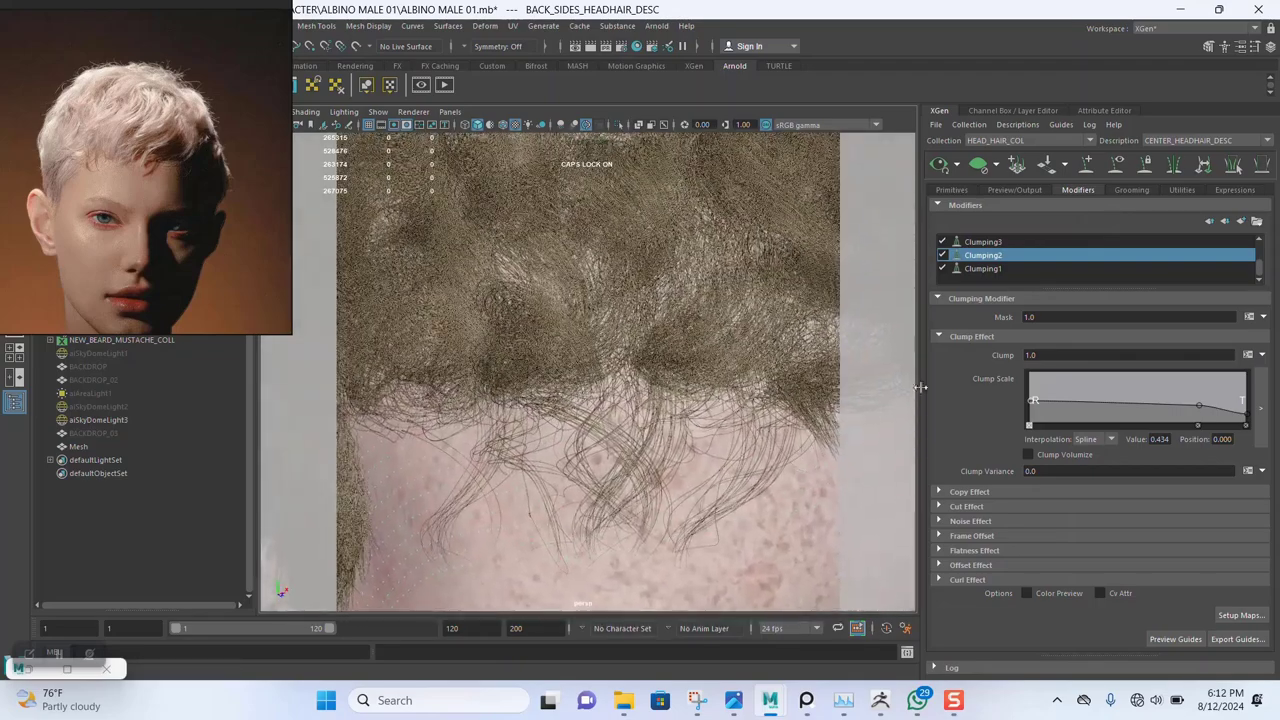
{"action": "left_click", "coordinate": [941, 270]}
{"action": "right_click_drag", "start_coordinate": [725, 386], "coordinate": [664, 408], "text": "alt"}
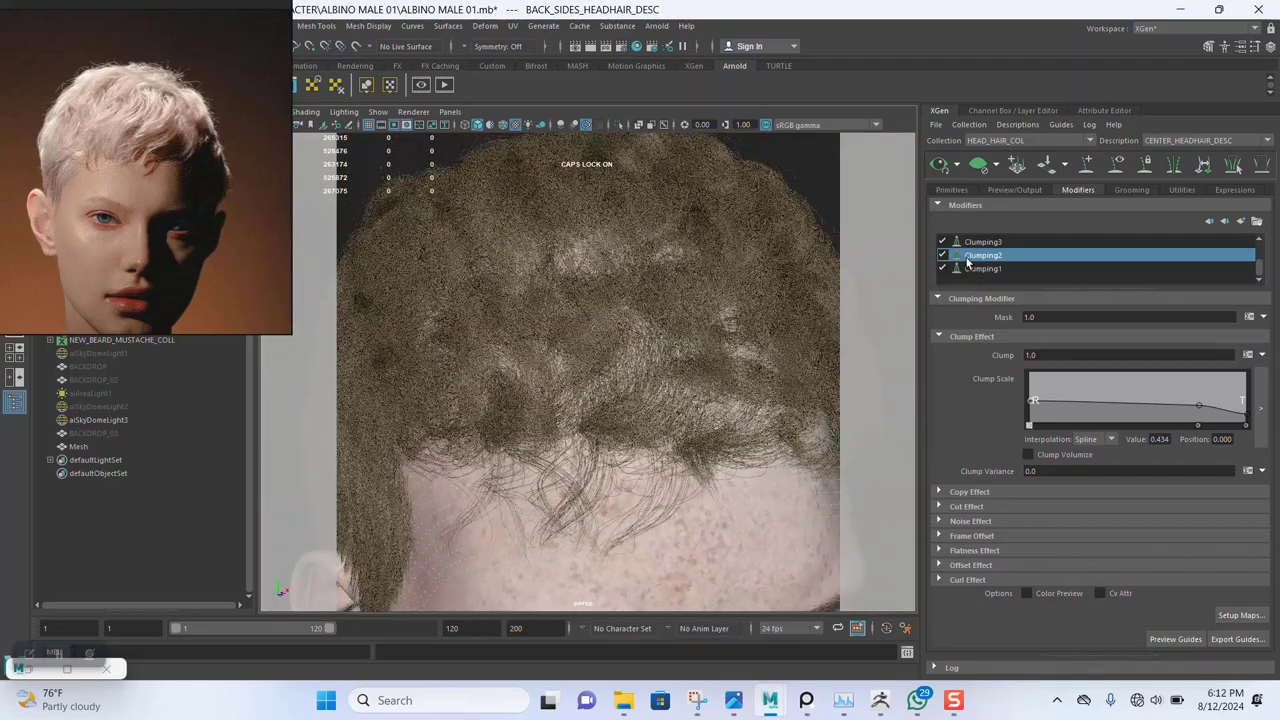
Switch off Clumping3 and Clumping2, keep Clumping1 on, and select it to show its Clump Scale curve
{"action": "scroll", "coordinate": [970, 264], "scroll_direction": "down", "scroll_amount": 3}
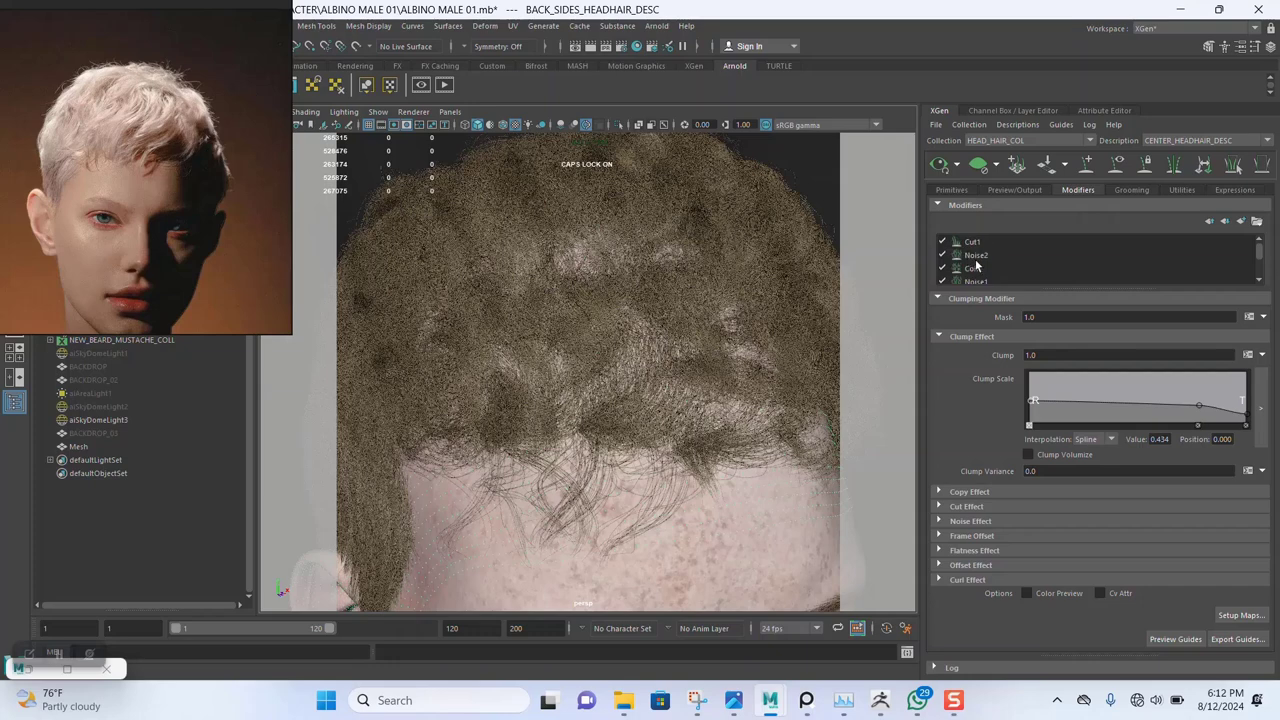
{"action": "scroll", "coordinate": [977, 266], "scroll_direction": "up", "scroll_amount": 3}
{"action": "scroll", "coordinate": [965, 279], "scroll_direction": "down", "scroll_amount": 1}
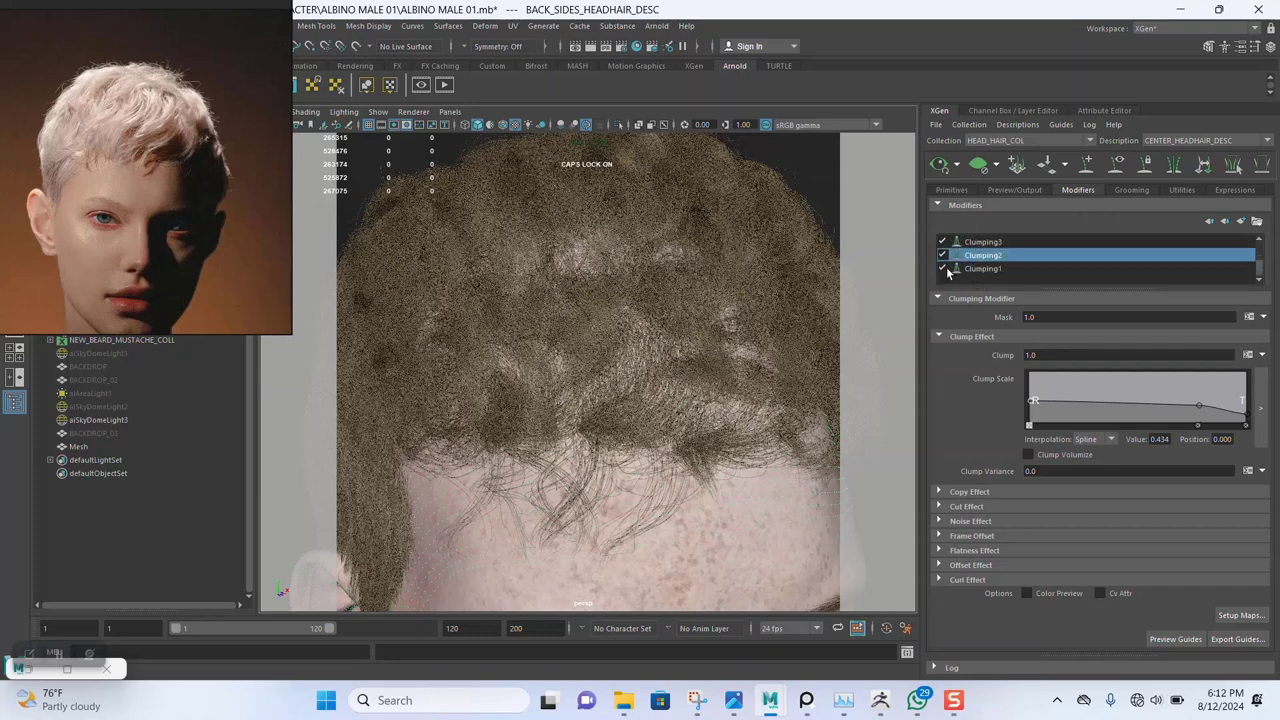
{"action": "left_click", "coordinate": [942, 242]}
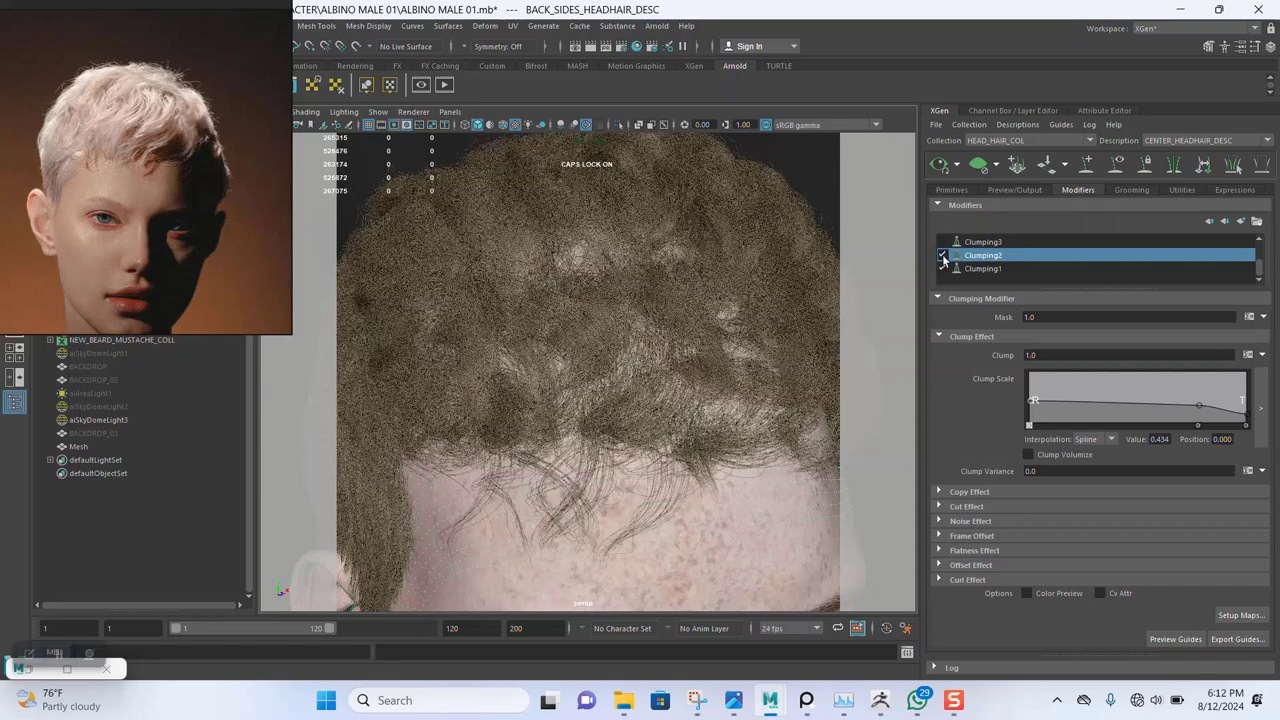
{"action": "left_click", "coordinate": [942, 255]}
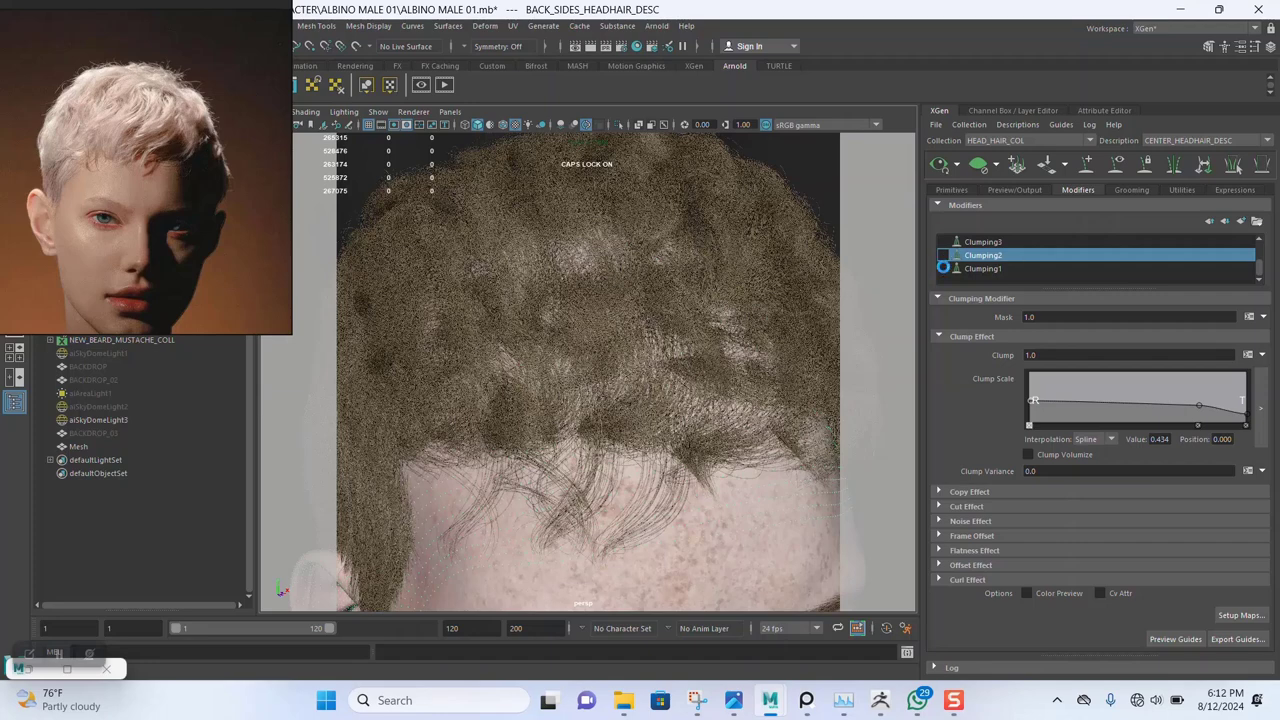
{"action": "left_click", "coordinate": [942, 269]}
{"action": "left_click", "coordinate": [943, 270]}
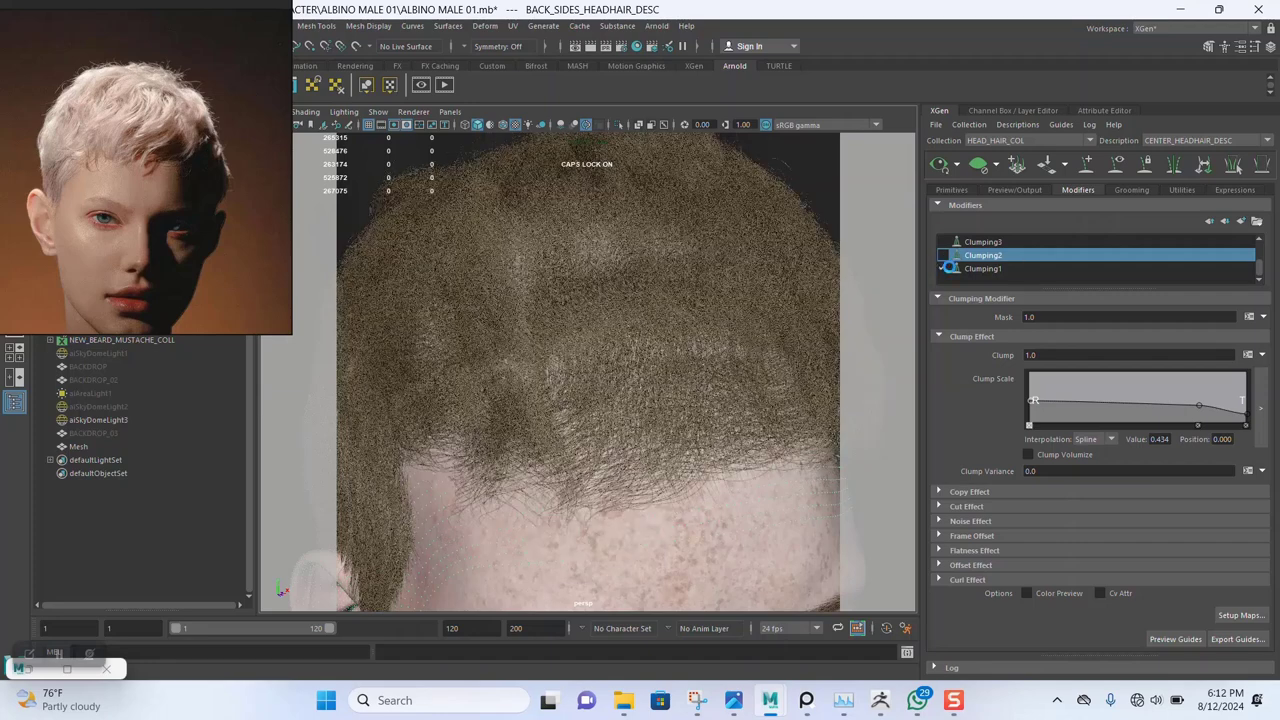
{"action": "left_click", "coordinate": [943, 268]}
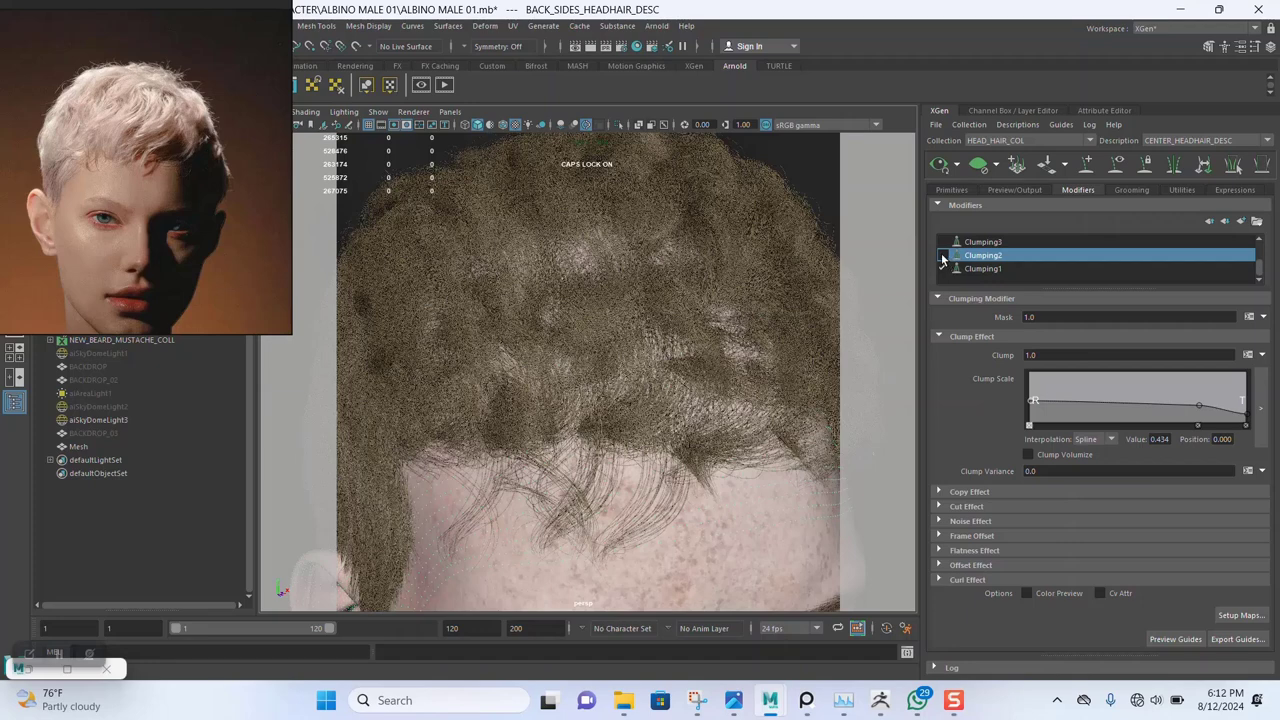
{"action": "left_click", "coordinate": [984, 268]}
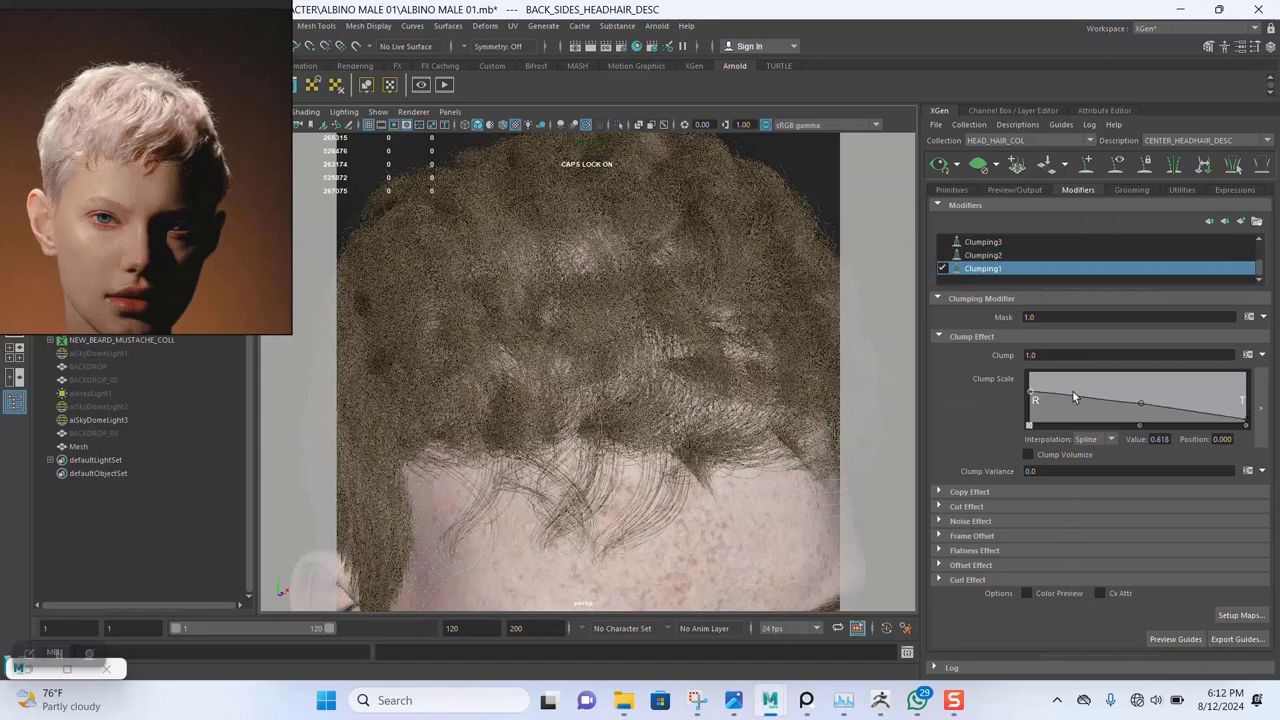
{"action": "mouse_move", "coordinate": [686, 411]}
{"action": "left_mouse_down", "text": "alt"}
{"action": "mouse_move", "coordinate": [694, 434]}
{"action": "mouse_move", "coordinate": [733, 418]}
{"action": "mouse_move", "coordinate": [670, 419]}
{"action": "mouse_move", "coordinate": [702, 422]}
{"action": "left_mouse_up", "text": "alt"}
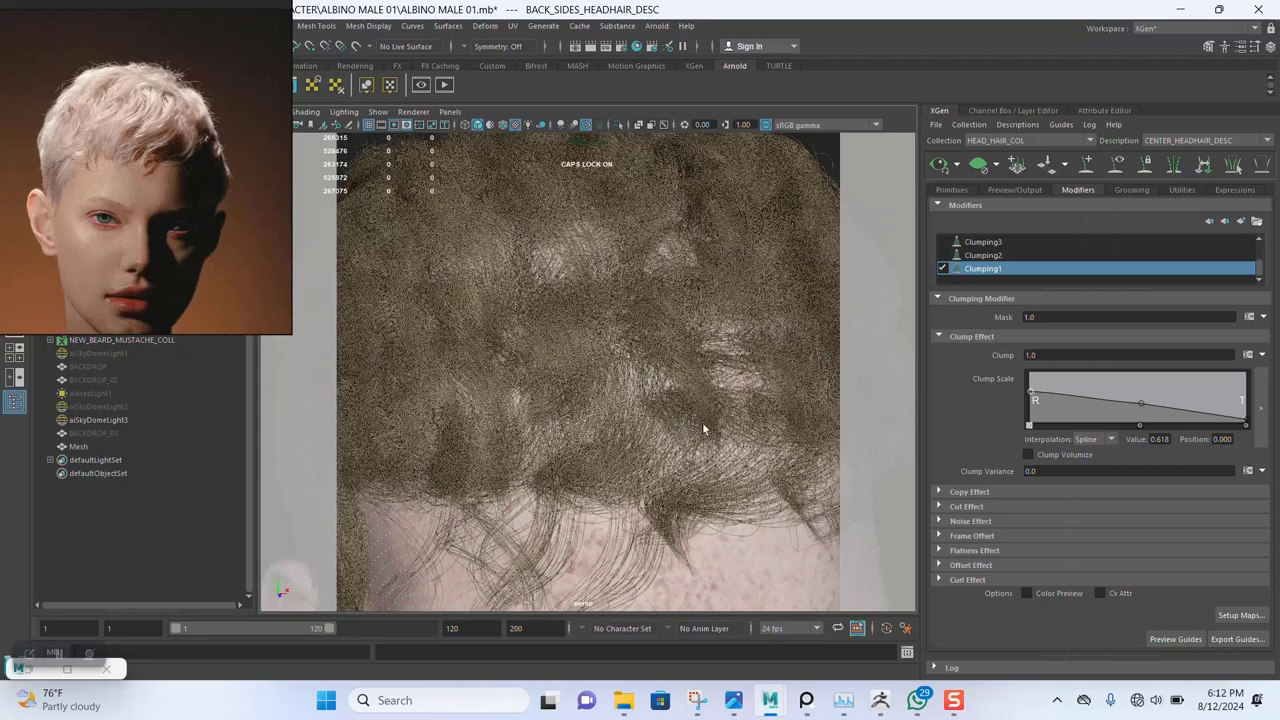
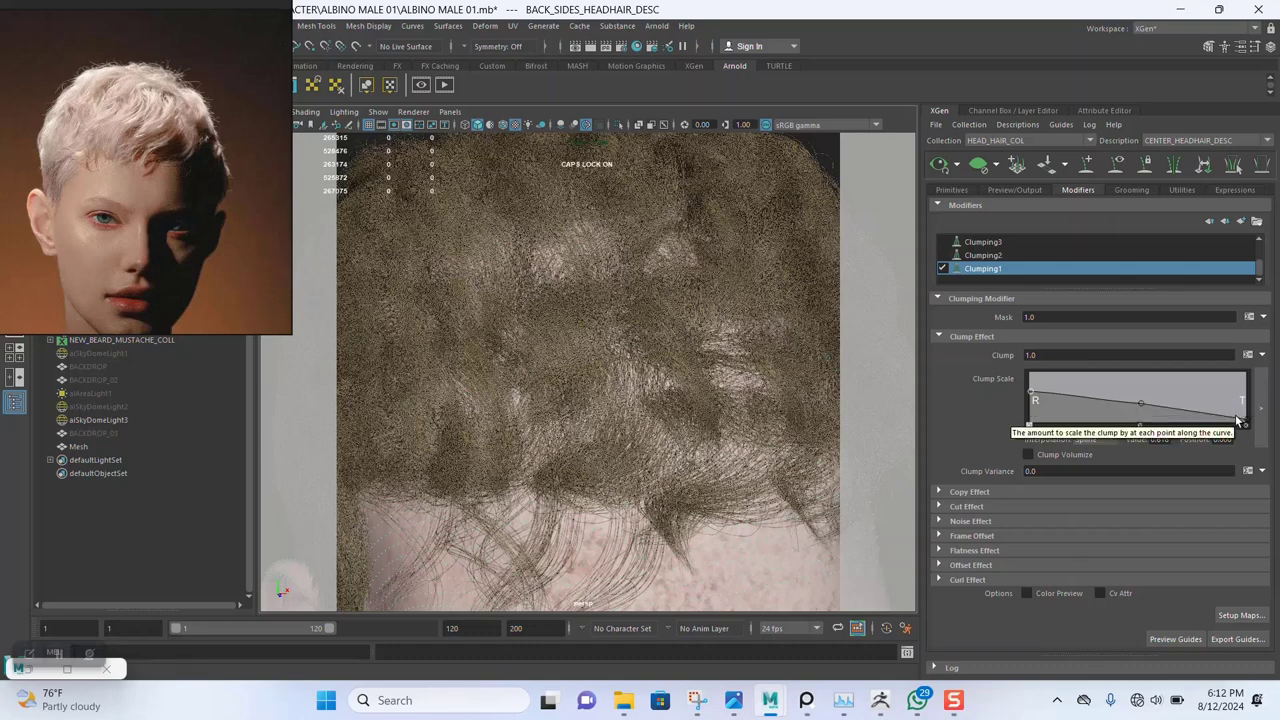
Change the middle key of Clumping1's Clump Scale ramp from 0.382 to 0.2
{"action": "left_click", "coordinate": [1142, 406]}
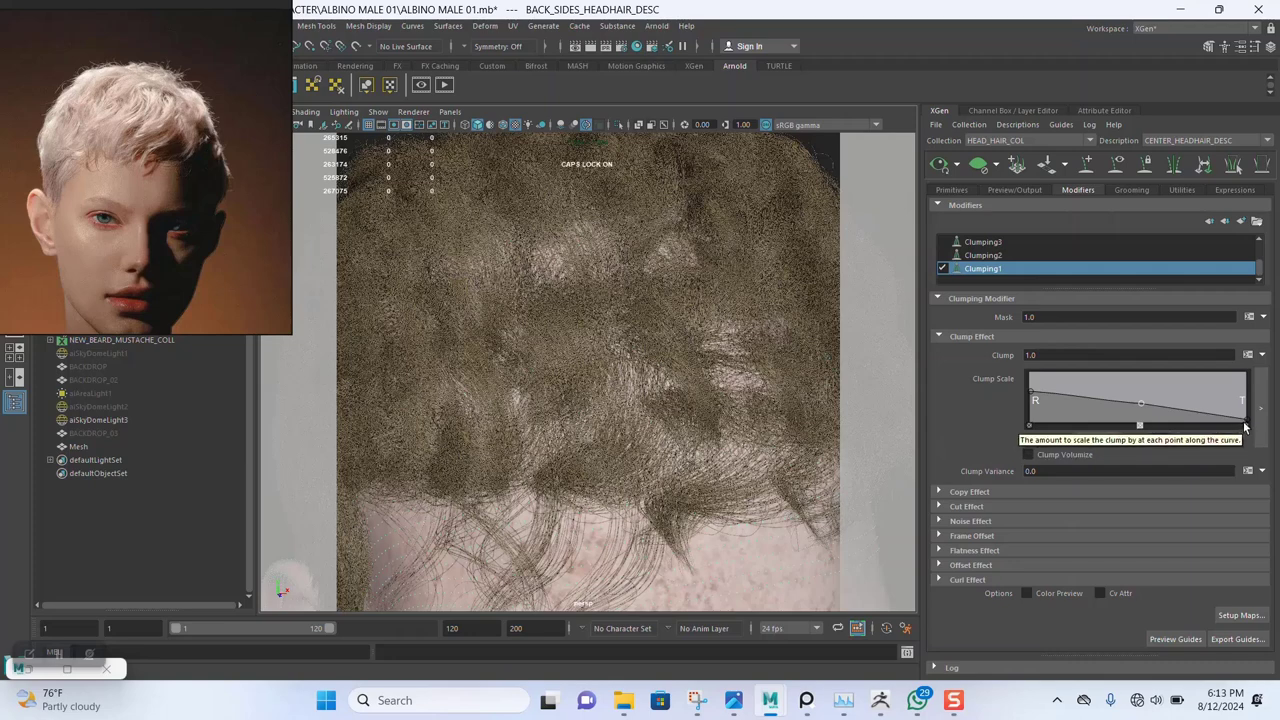
{"action": "left_click", "coordinate": [1245, 424]}
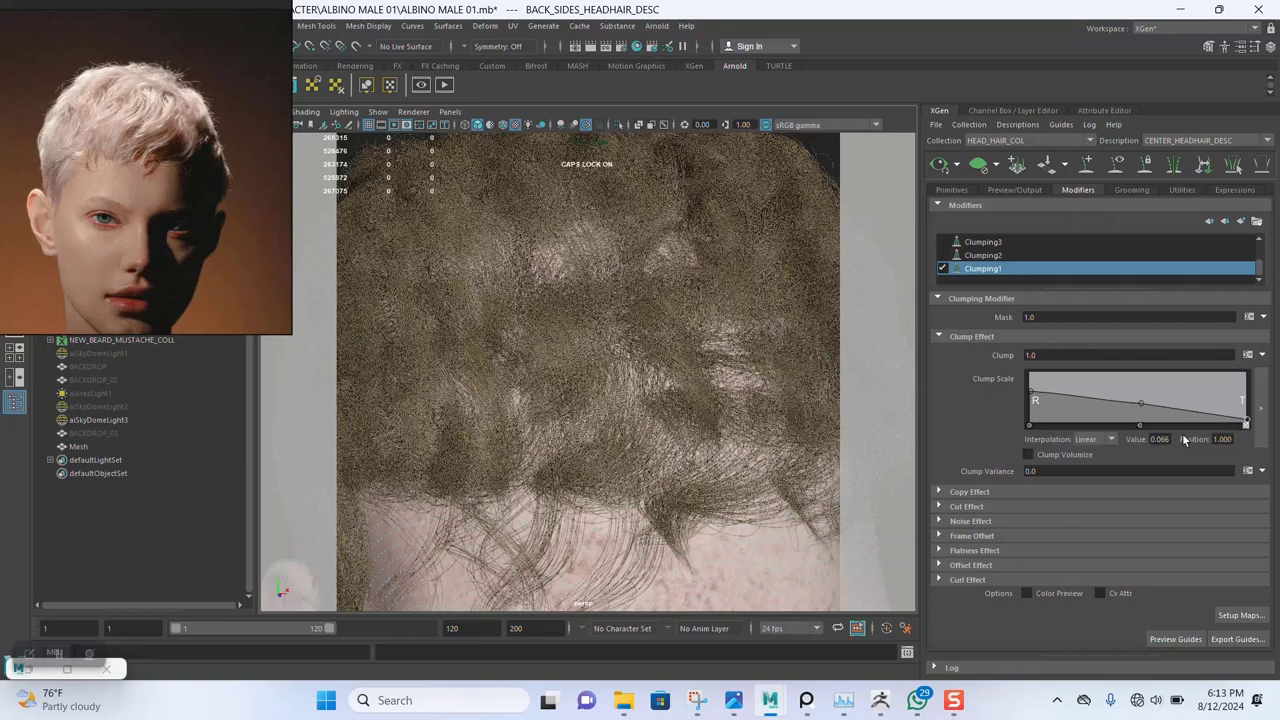
{"action": "left_click", "coordinate": [1141, 405]}
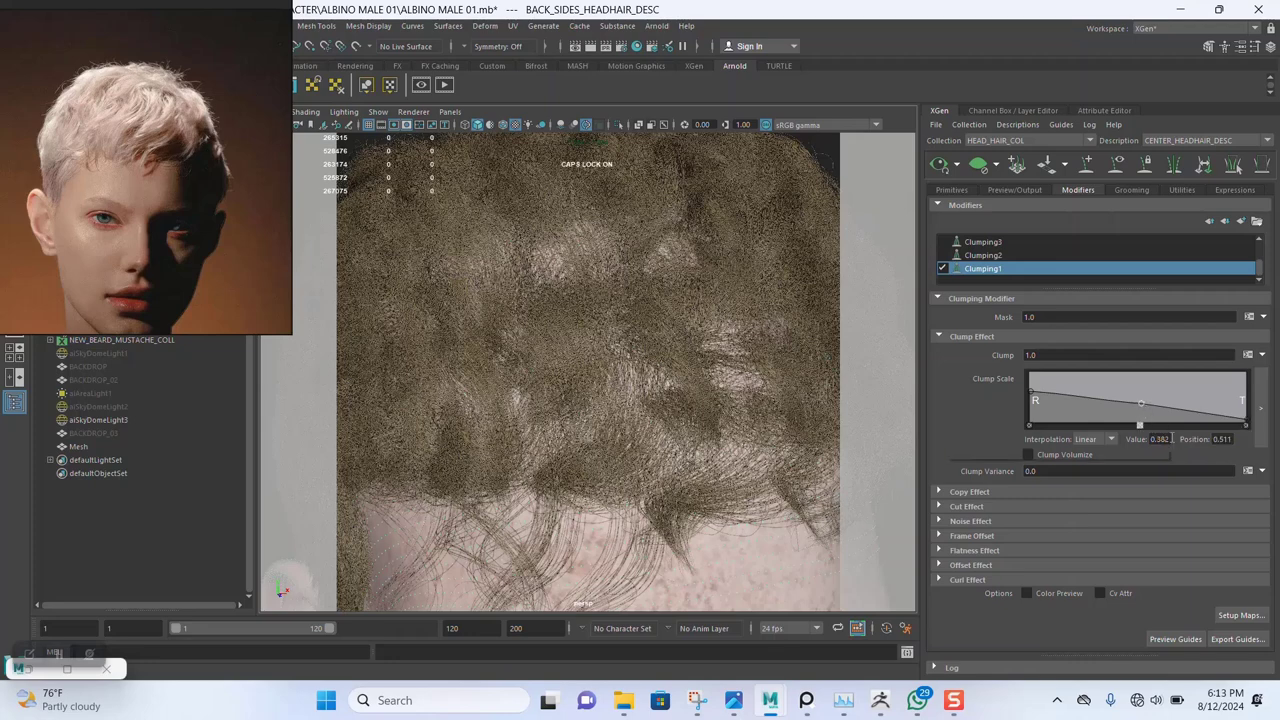
{"action": "double_click", "coordinate": [1168, 438]}
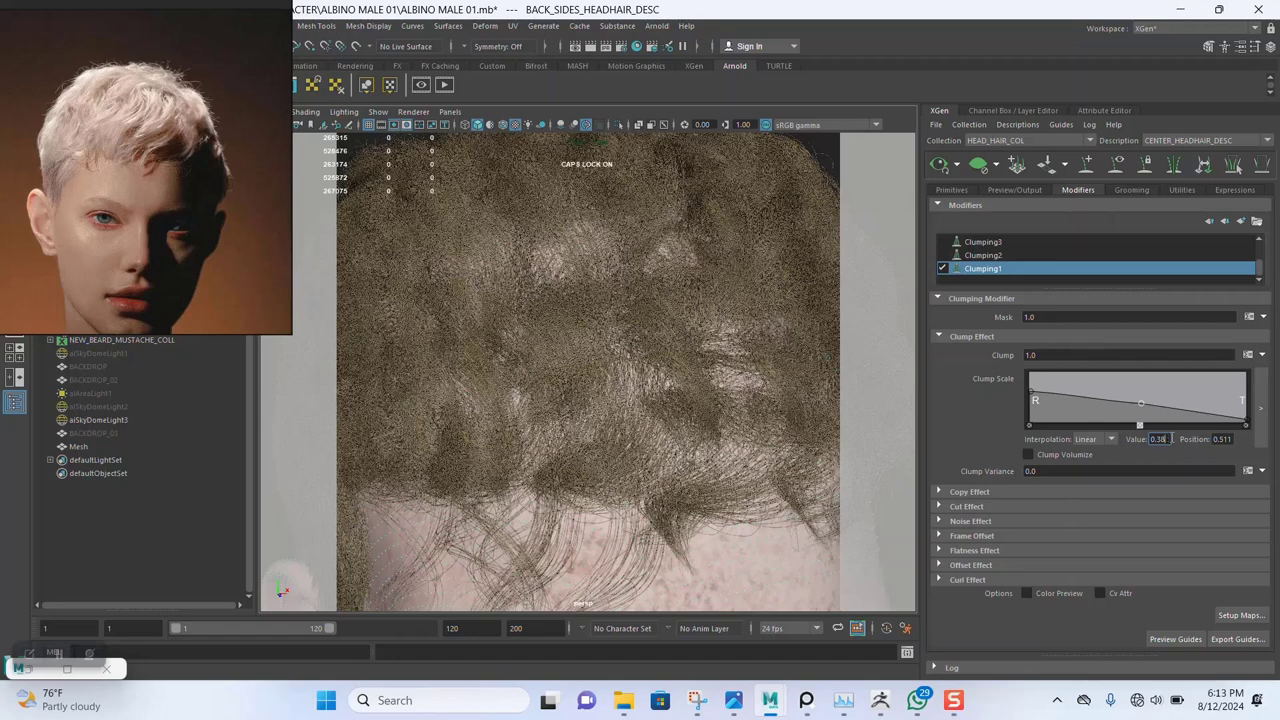
{"action": "type", "text": "0."}
{"action": "type", "text": "2"}
{"action": "left_click", "coordinate": [1170, 438]}
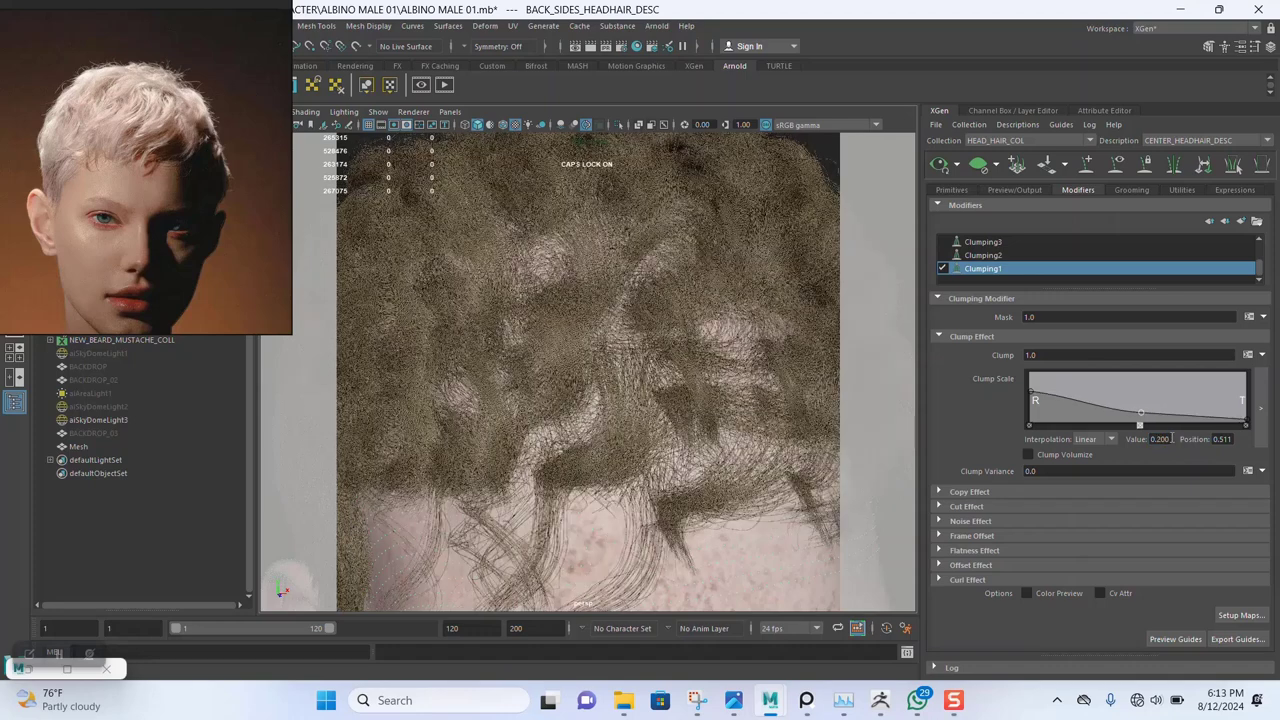
{"action": "scroll", "coordinate": [645, 405], "scroll_direction": "down", "scroll_amount": 5}
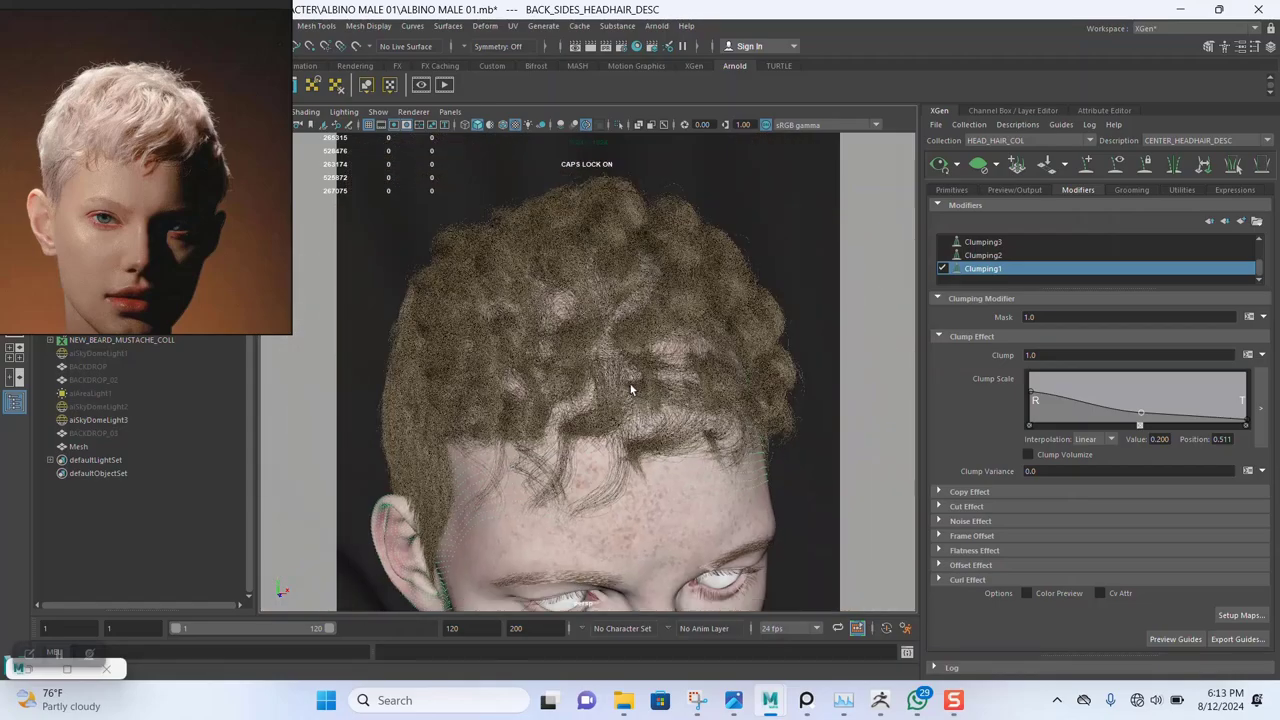
Tick Clumping2 and Clumping3 back on in the XGen modifier list
{"action": "left_click_drag", "start_coordinate": [630, 390], "coordinate": [648, 455], "text": "alt"}
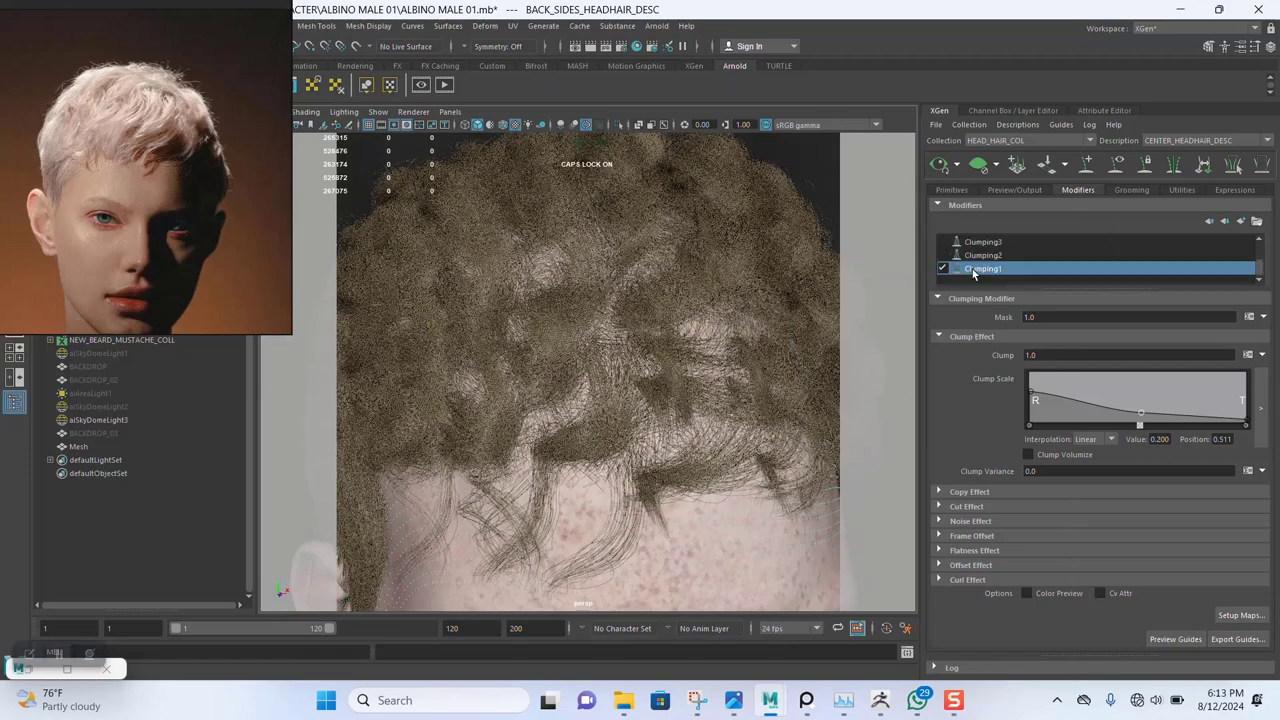
{"action": "left_click", "coordinate": [942, 255]}
{"action": "left_click", "coordinate": [942, 242]}
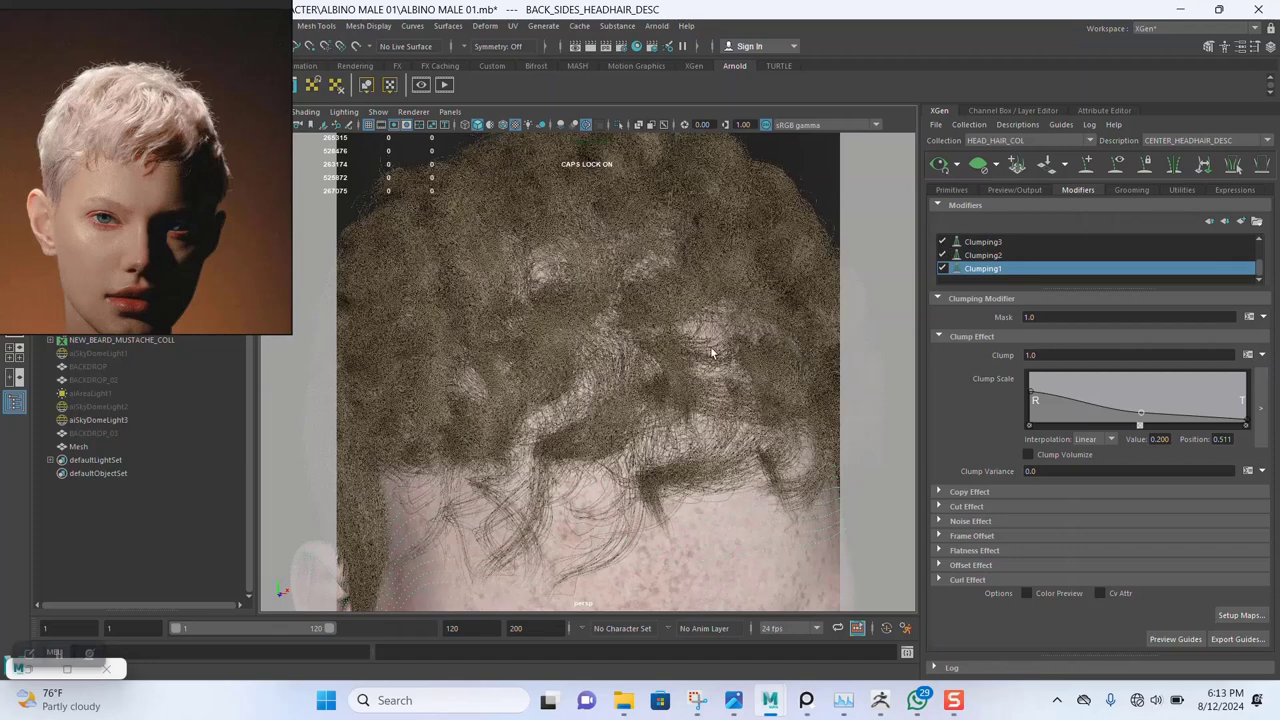
Set the center head hair's Density to 80 on the Primitives tab, then return to Modifiers
{"action": "left_click", "coordinate": [958, 190]}
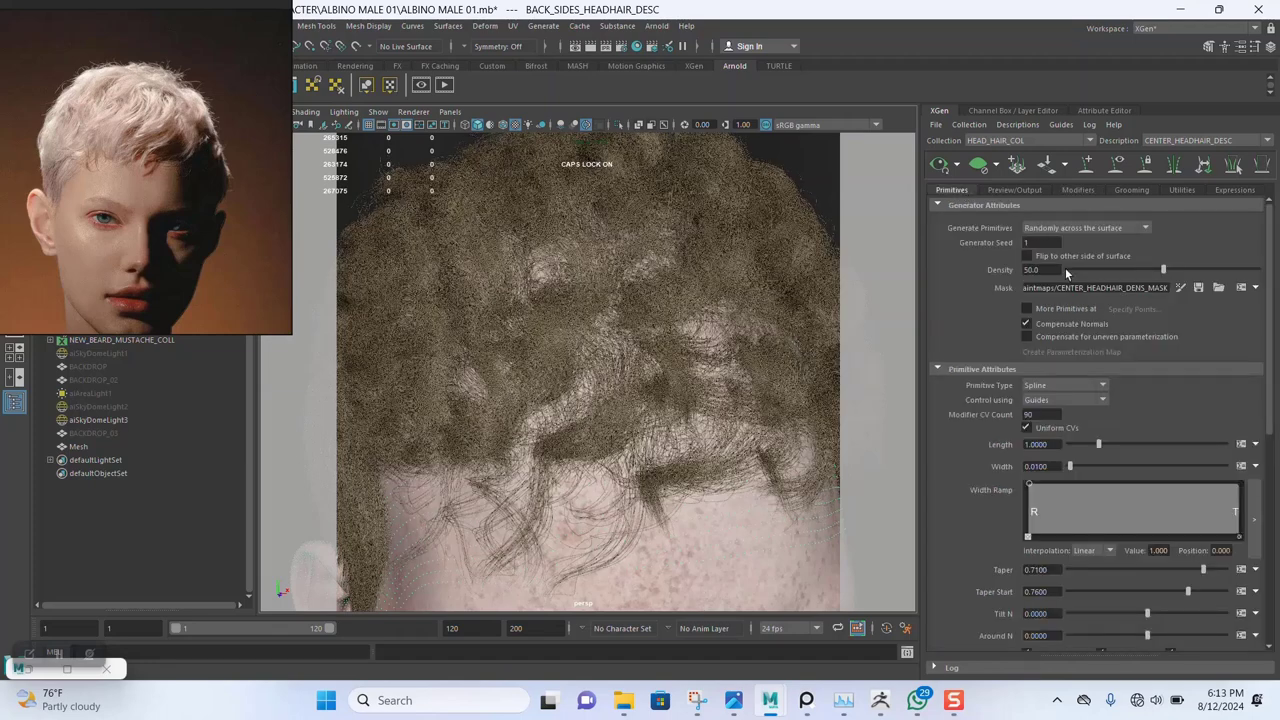
{"action": "left_click_drag", "start_coordinate": [1048, 270], "coordinate": [986, 270]}
{"action": "type", "text": "80"}
{"action": "key", "text": "Return"}
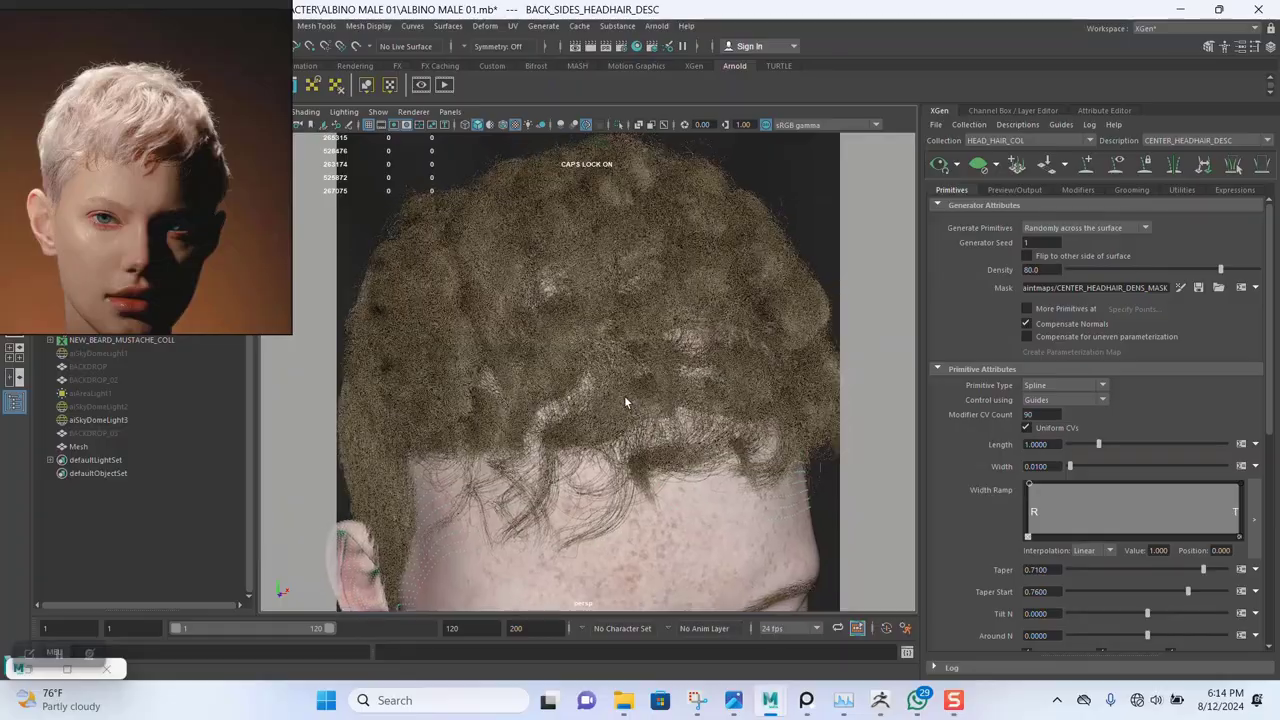
{"action": "scroll", "coordinate": [626, 405], "scroll_direction": "up", "scroll_amount": 5}
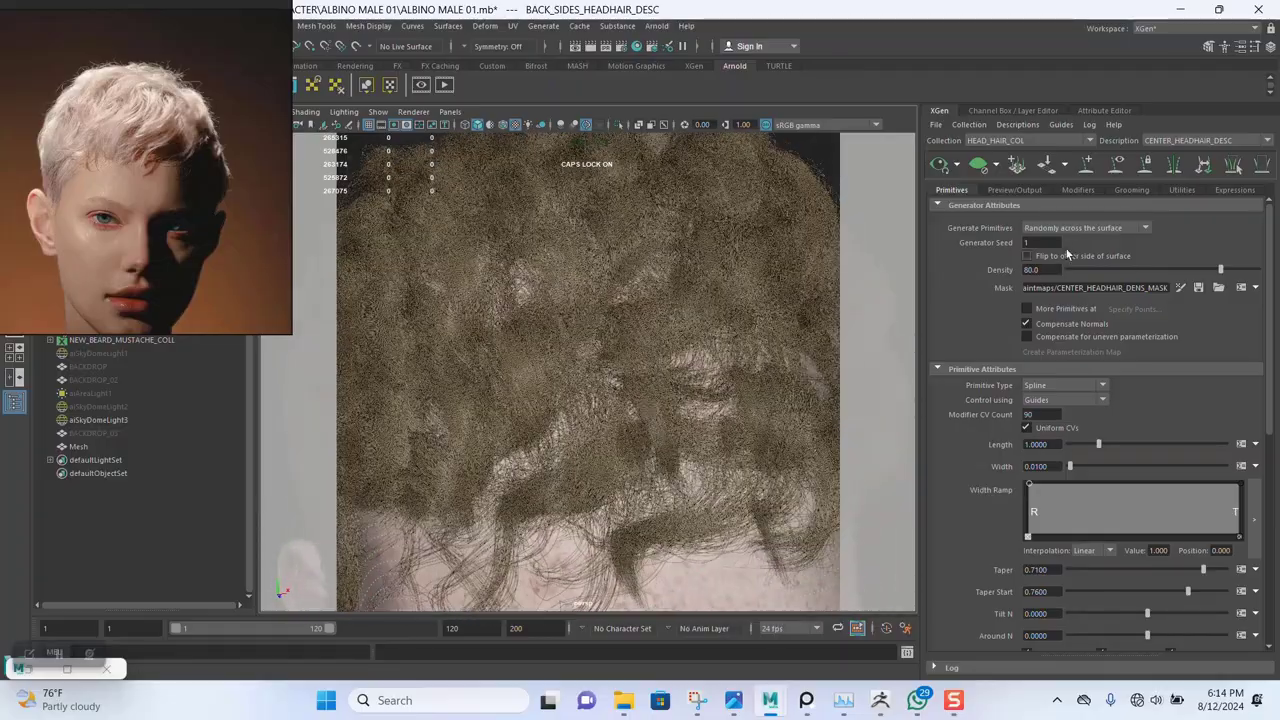
{"action": "left_click", "coordinate": [1076, 189]}
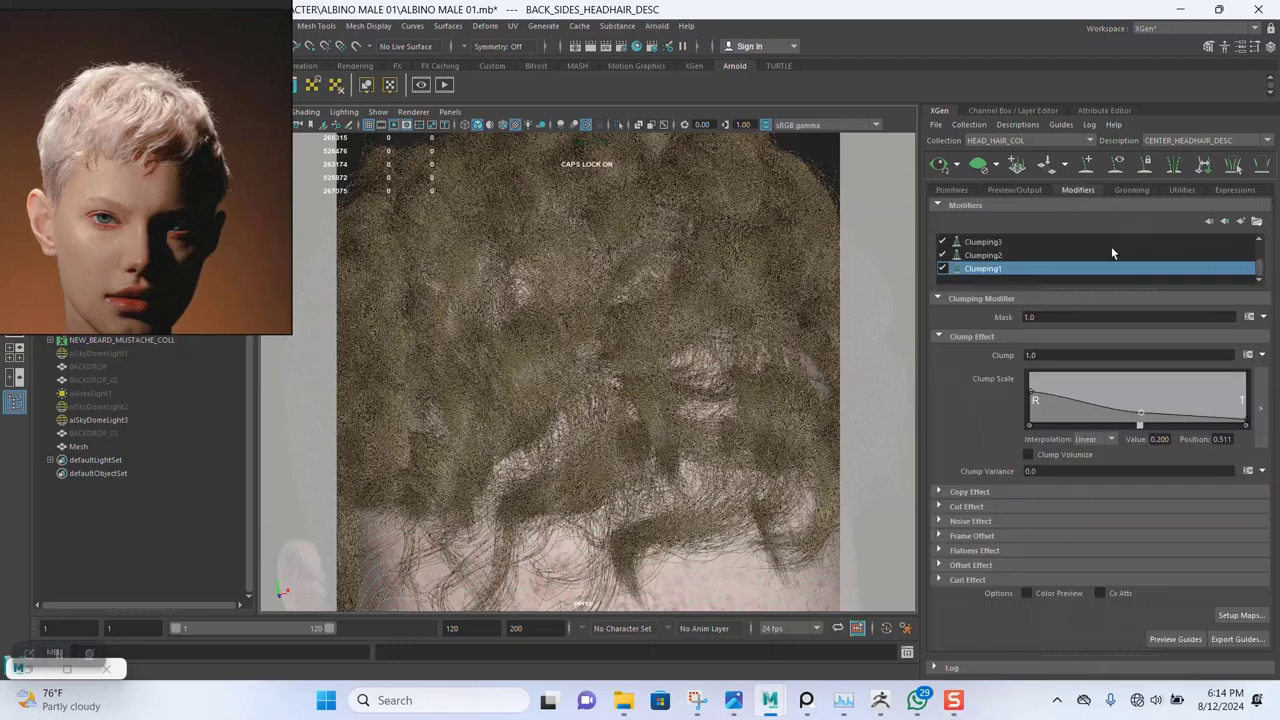
Drag Clumping2's Clump Scale curve point down to 0.211 and save the scene
{"action": "left_click", "coordinate": [978, 255]}
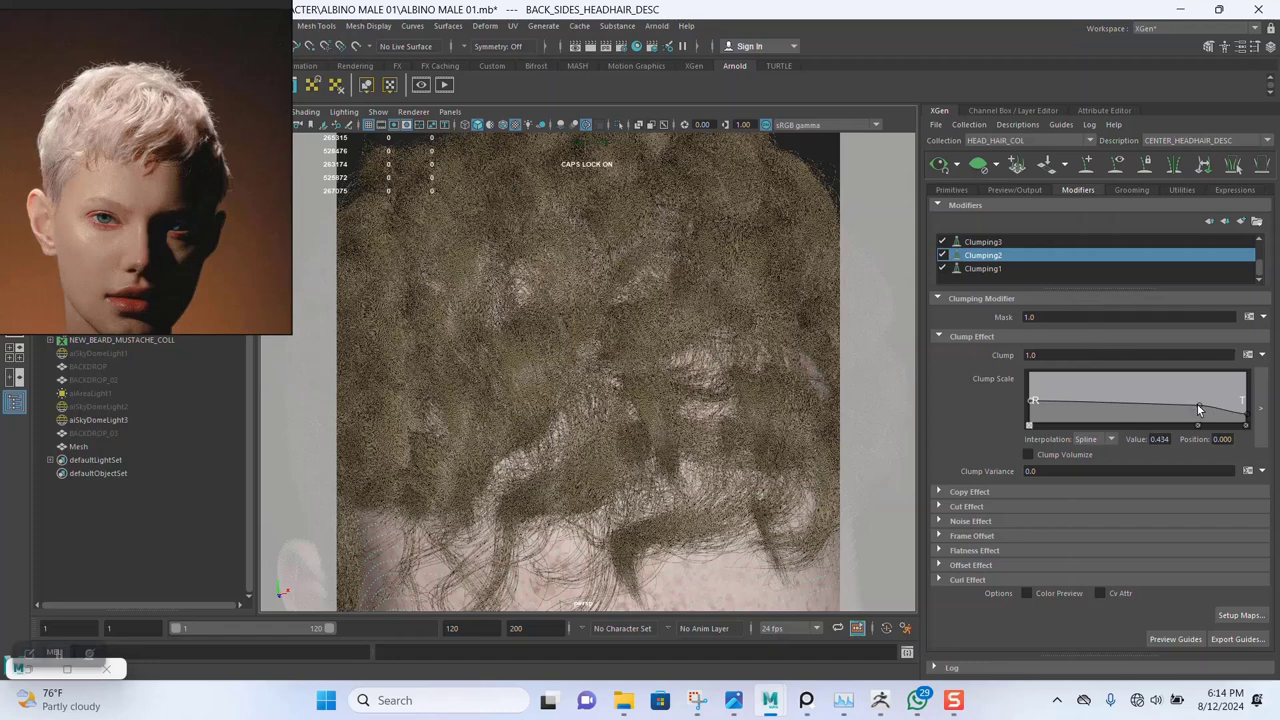
{"action": "left_click_drag", "start_coordinate": [1198, 404], "coordinate": [1180, 407]}
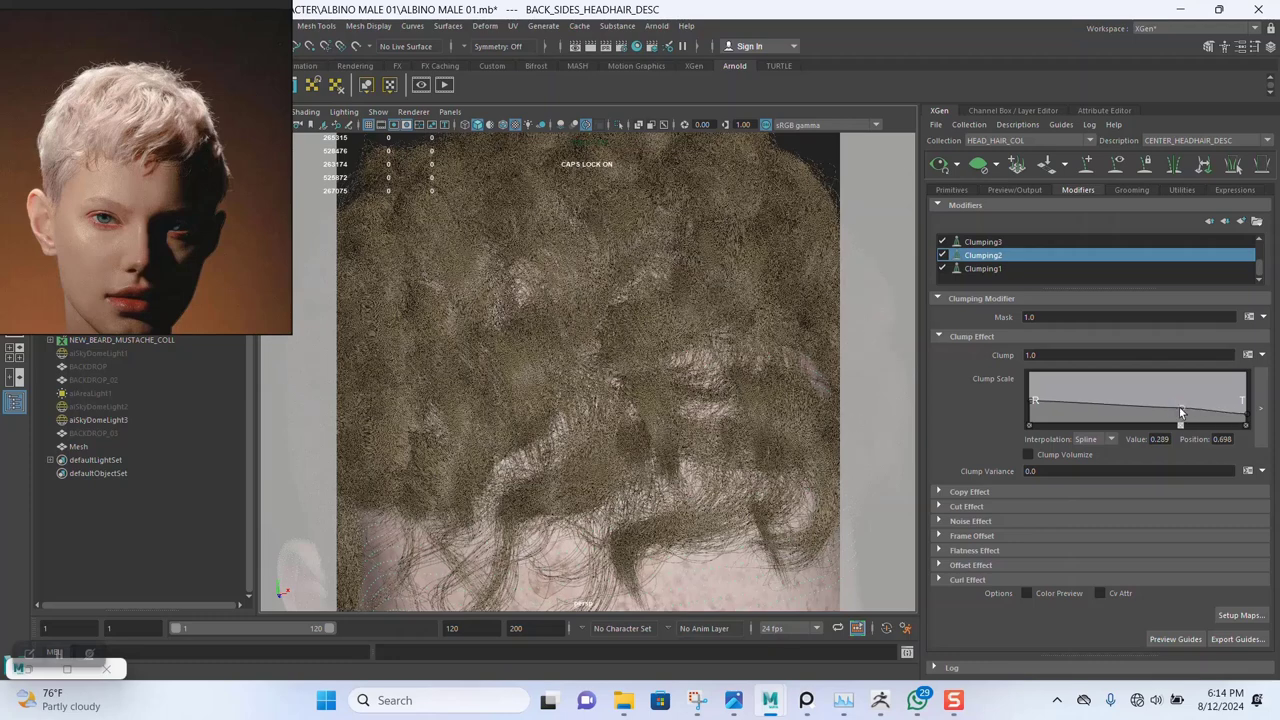
{"action": "left_click_drag", "start_coordinate": [1180, 410], "coordinate": [1179, 408]}
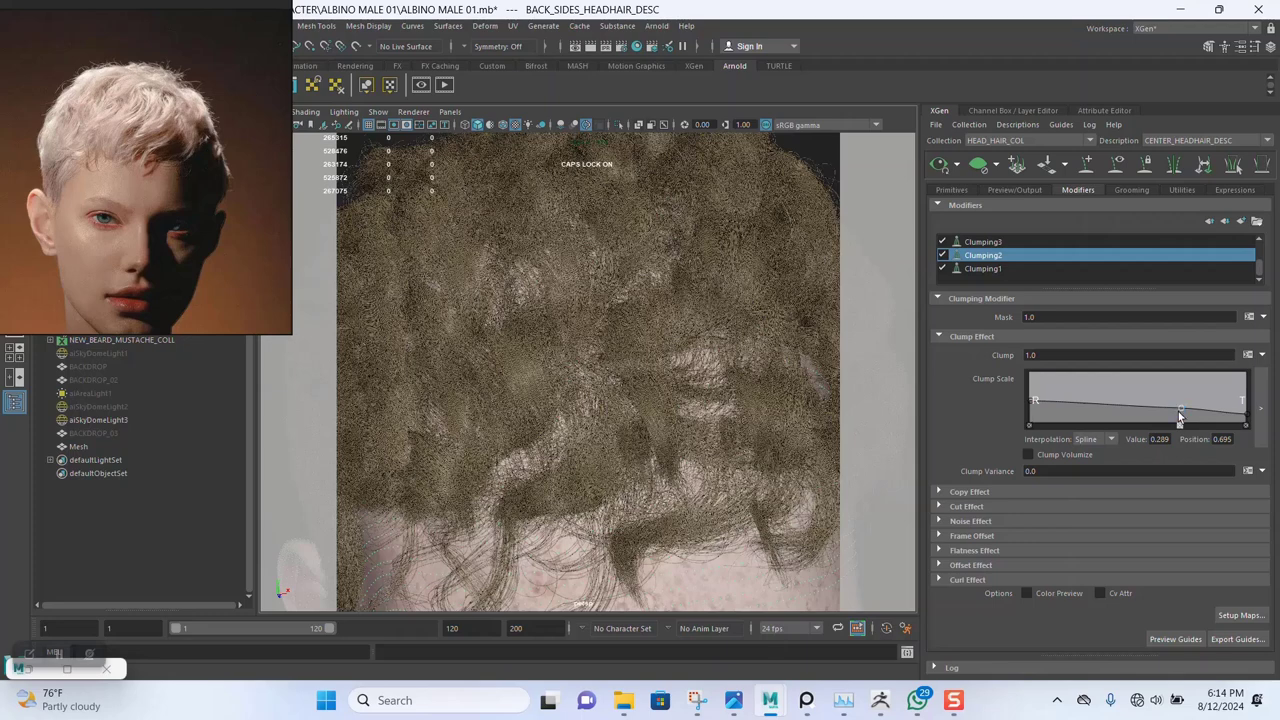
{"action": "left_click_drag", "start_coordinate": [1179, 414], "coordinate": [1179, 411]}
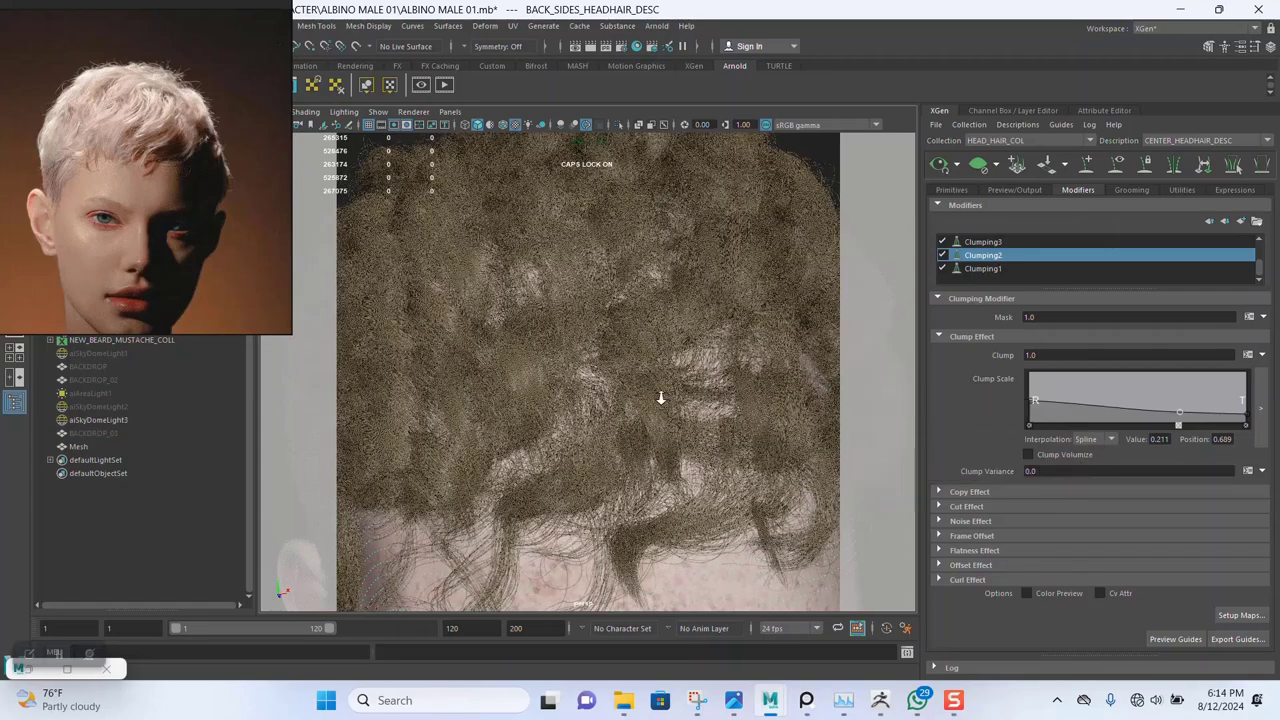
{"action": "mouse_move", "coordinate": [660, 398]}
{"action": "left_mouse_down", "text": "alt"}
{"action": "mouse_move", "coordinate": [651, 380]}
{"action": "mouse_move", "coordinate": [666, 374]}
{"action": "mouse_move", "coordinate": [697, 401]}
{"action": "mouse_move", "coordinate": [651, 371]}
{"action": "mouse_move", "coordinate": [660, 384]}
{"action": "left_mouse_up", "text": "alt"}
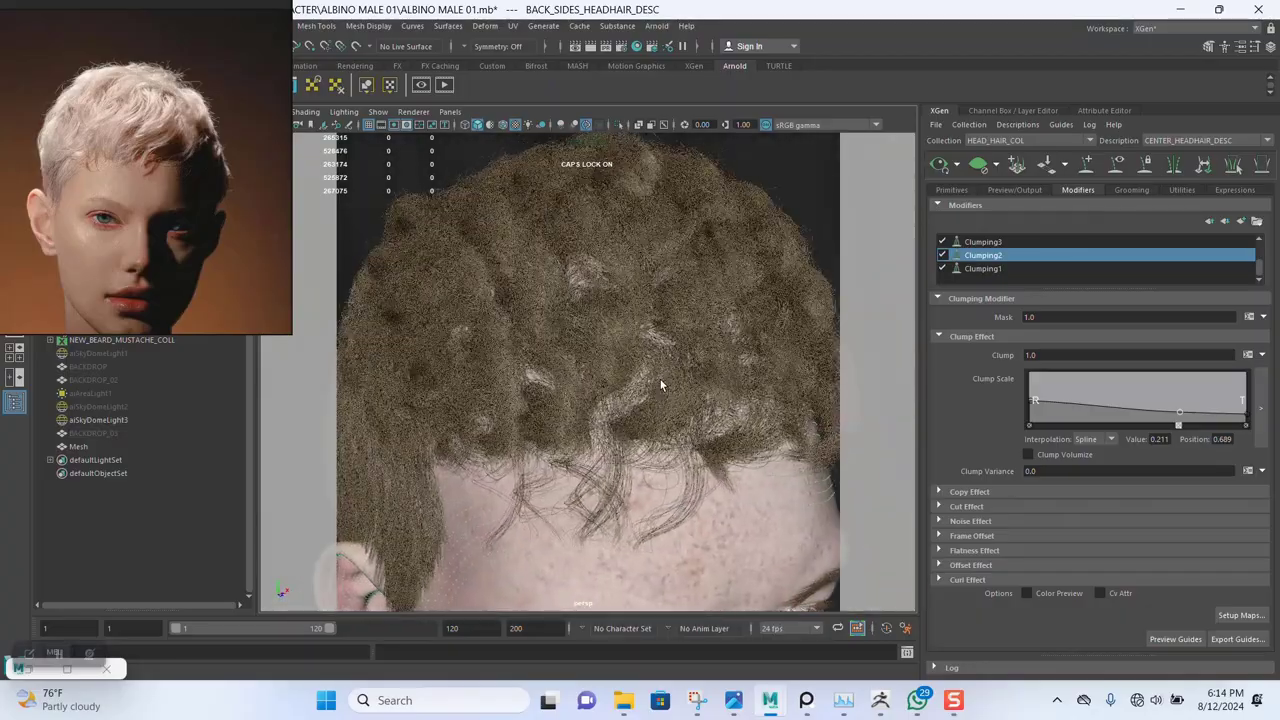
{"action": "key", "text": "ctrl+s"}
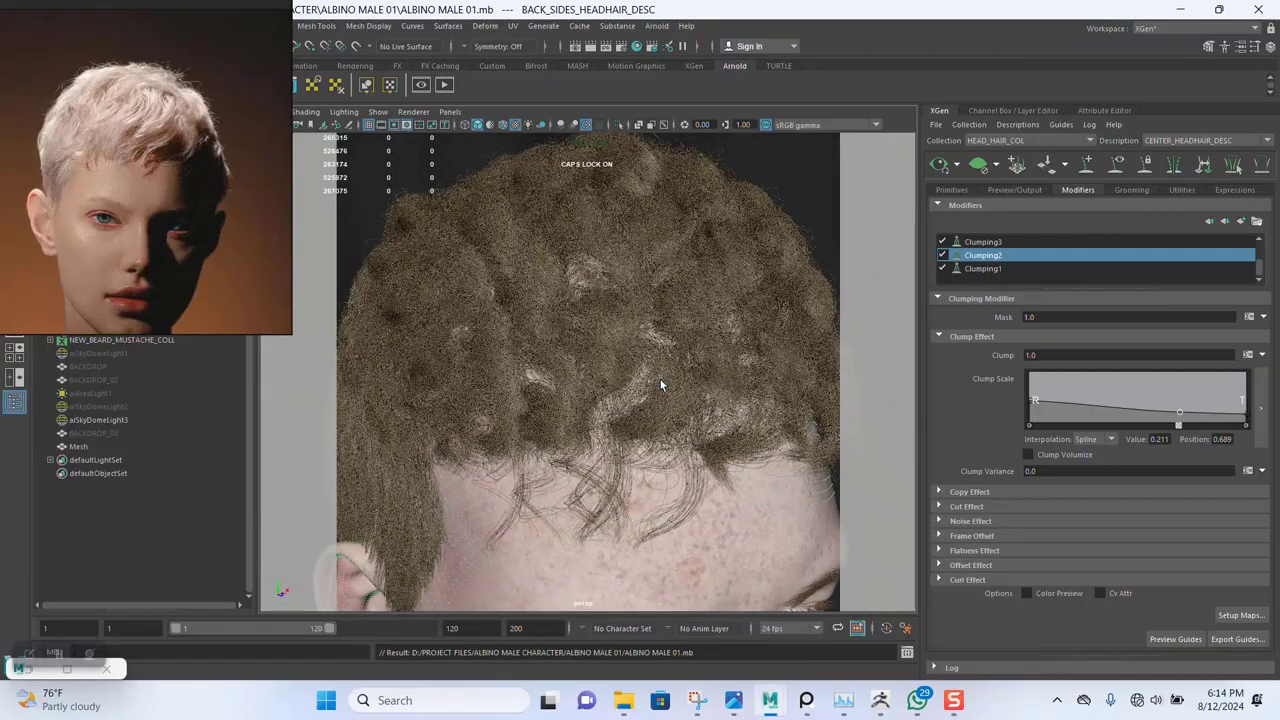
Move the view in on the hair above the ear and open the Description dropdown
{"action": "left_click_drag", "start_coordinate": [660, 384], "coordinate": [555, 427], "text": "alt"}
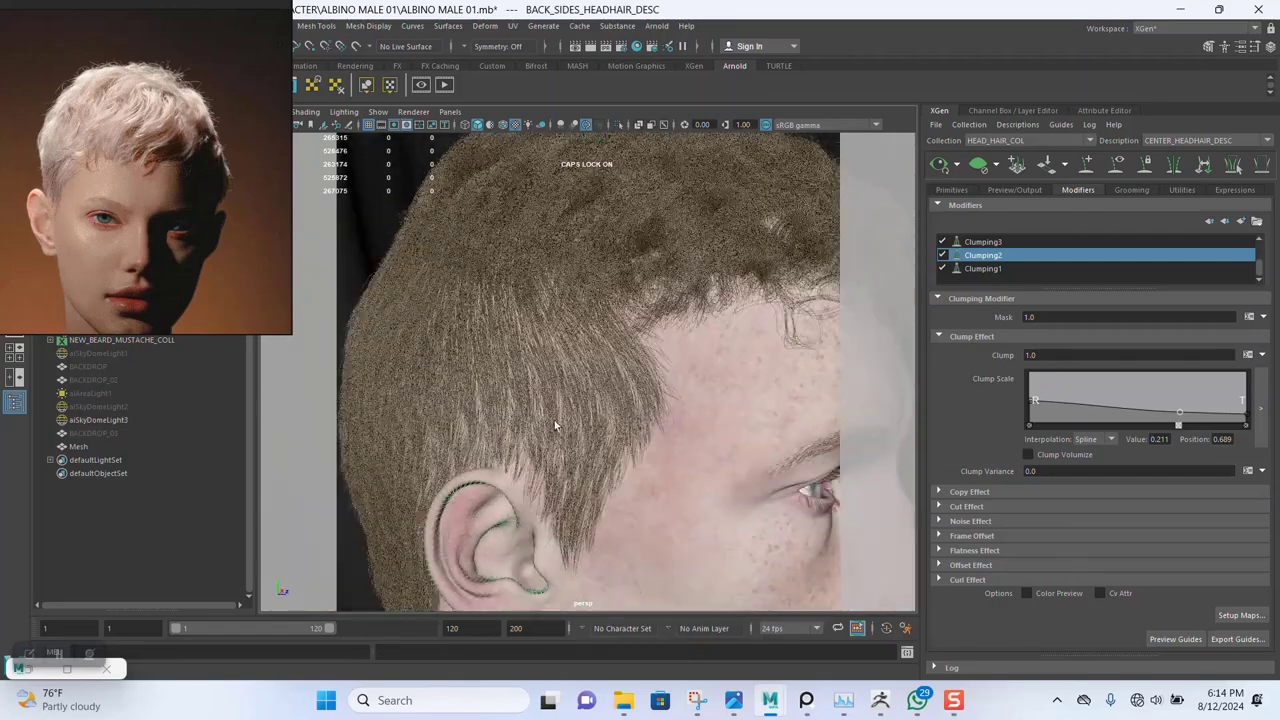
{"action": "right_click_drag", "start_coordinate": [555, 427], "coordinate": [594, 394], "text": "alt"}
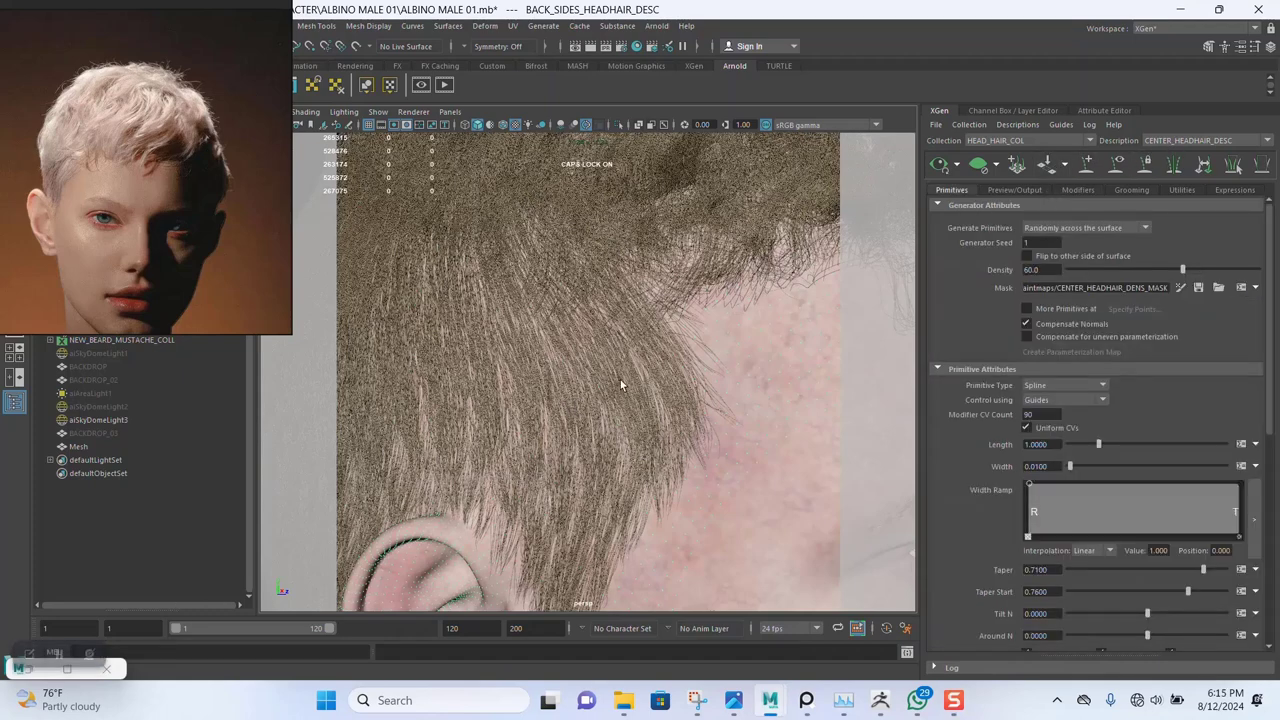
{"action": "left_click", "coordinate": [1175, 141]}
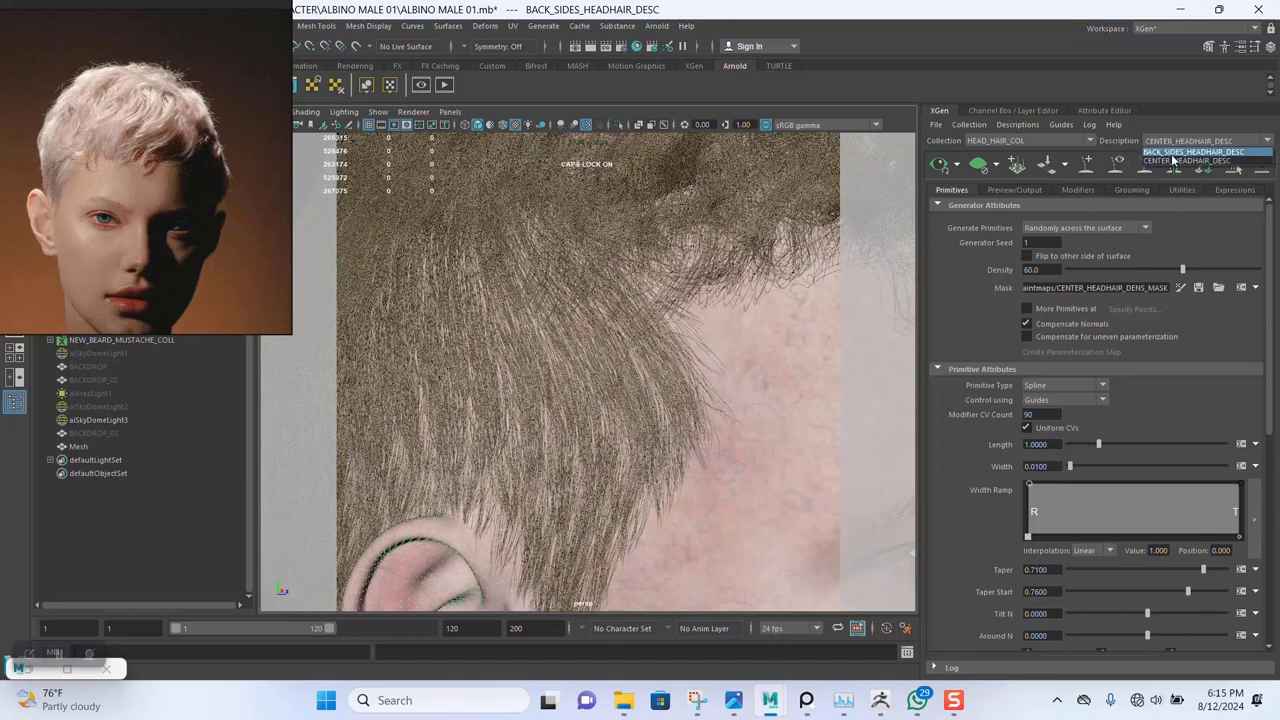
Switch to the BACK_SIDES_HEADHAIR_DESC description and save ALBINO MALE 01.mb
{"action": "left_click", "coordinate": [1173, 153]}
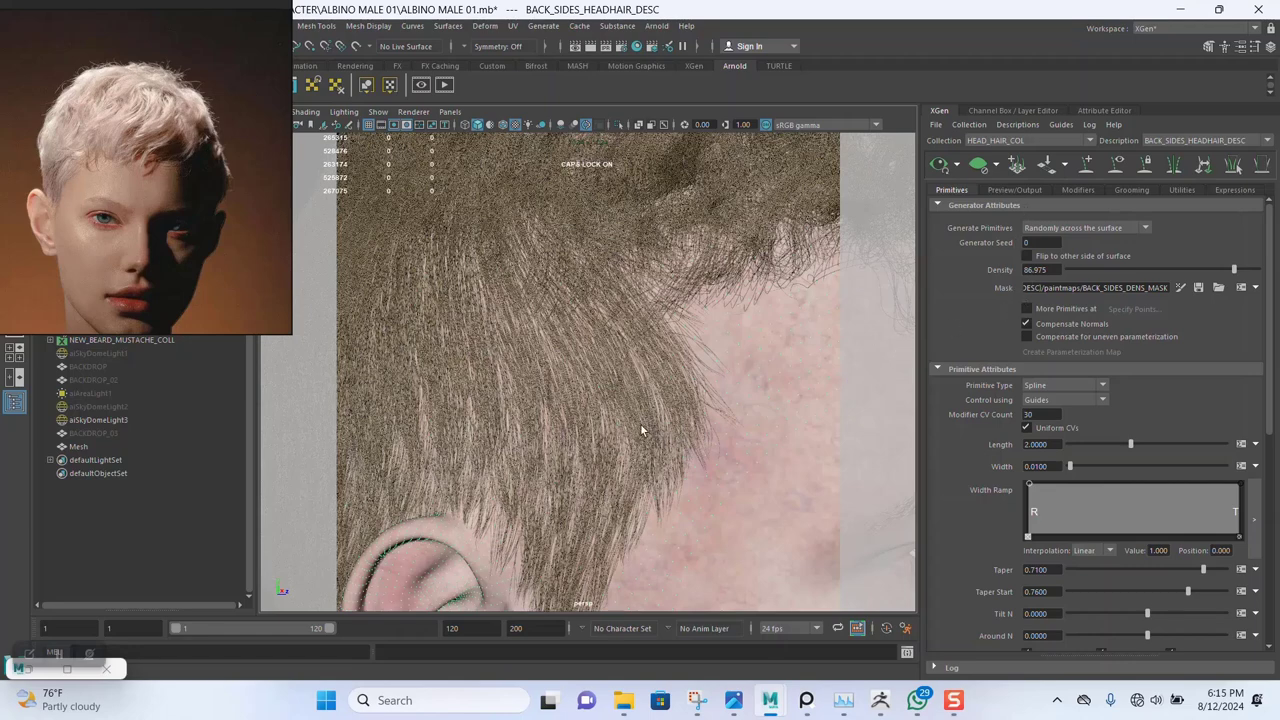
{"action": "scroll", "coordinate": [629, 413], "scroll_direction": "up", "scroll_amount": 2}
{"action": "key", "text": "ctrl+s"}
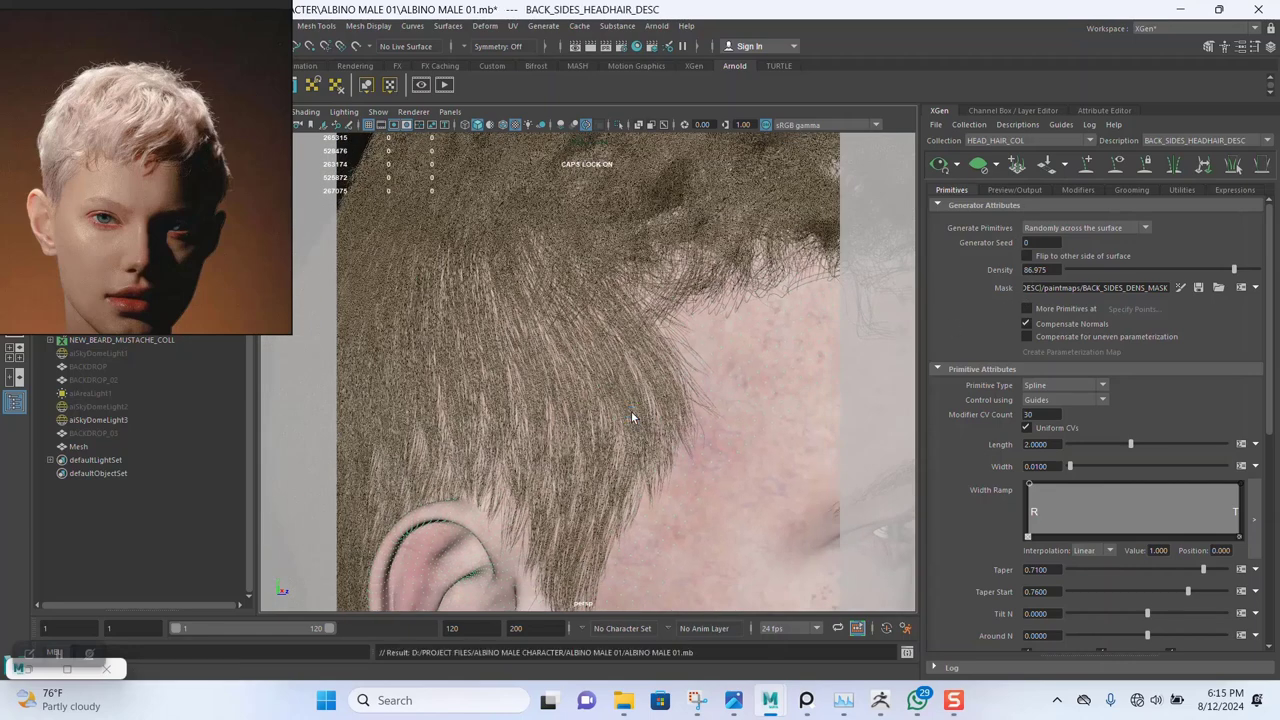
Toggle Noise2 and Noise1 on the back-and-sides hair's Modifiers tab, ending with Noise2 on
{"action": "left_click", "coordinate": [1078, 190]}
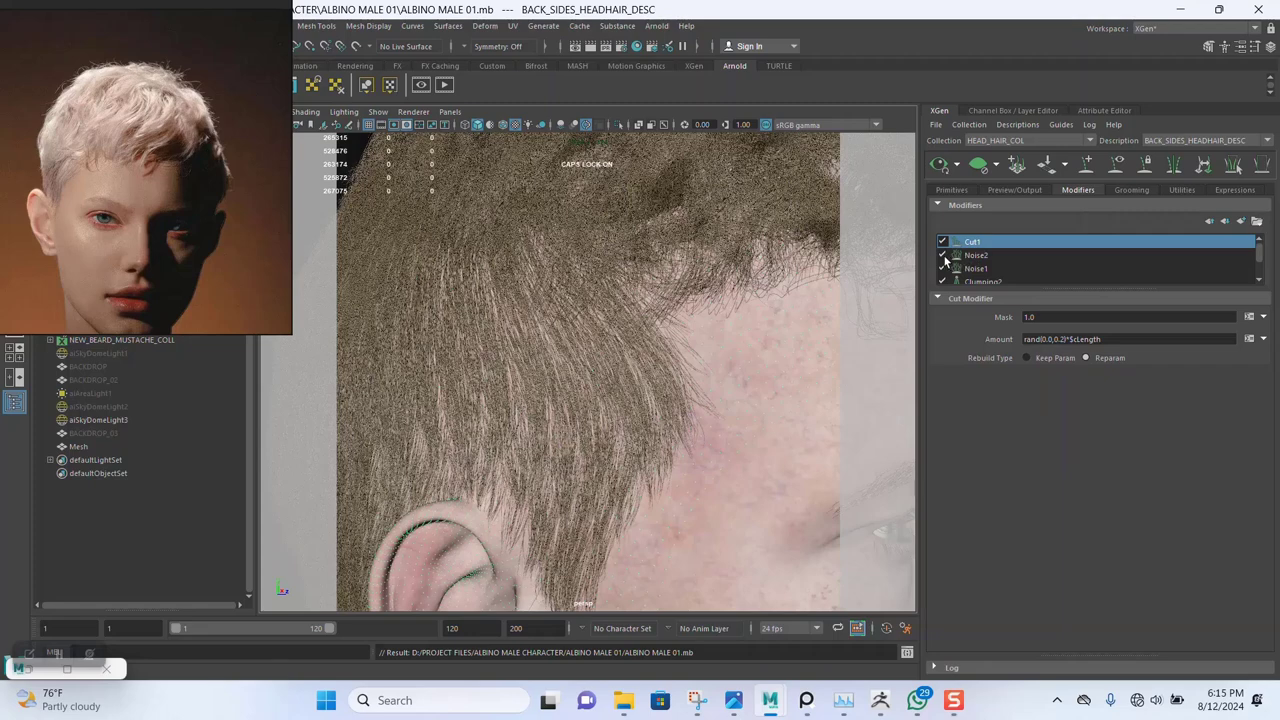
{"action": "left_click", "coordinate": [942, 255]}
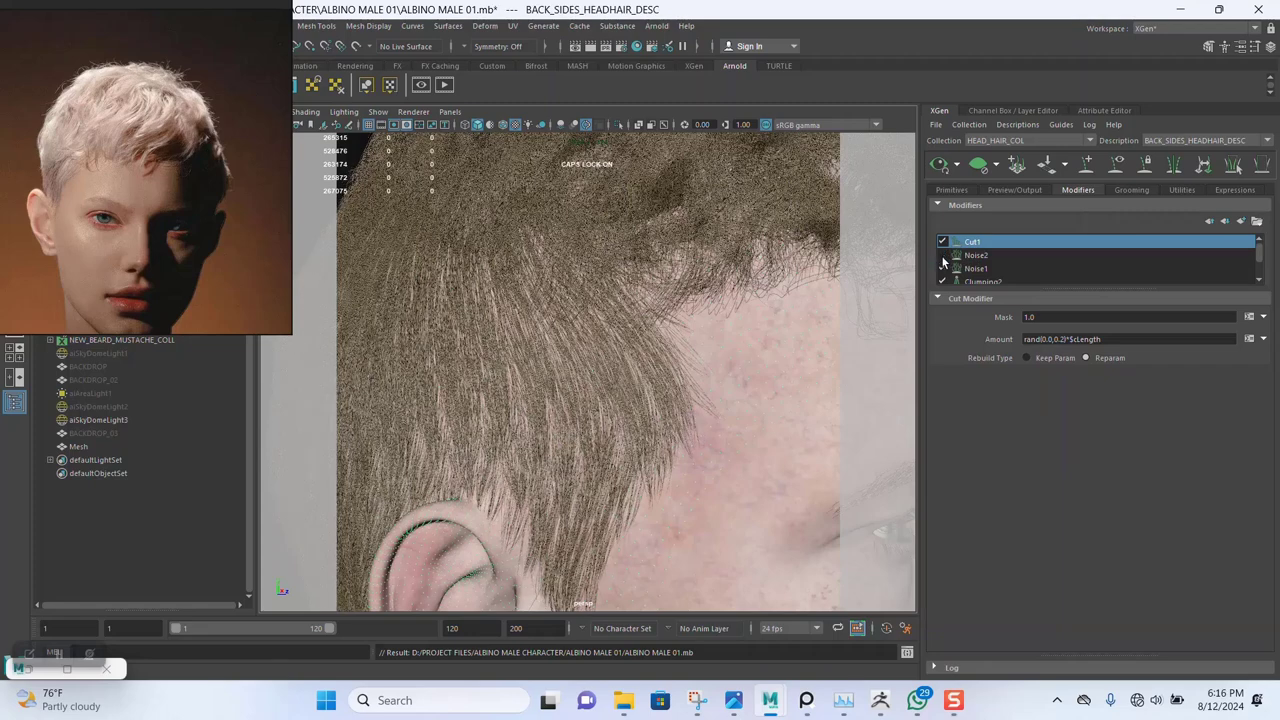
{"action": "left_click", "coordinate": [942, 268]}
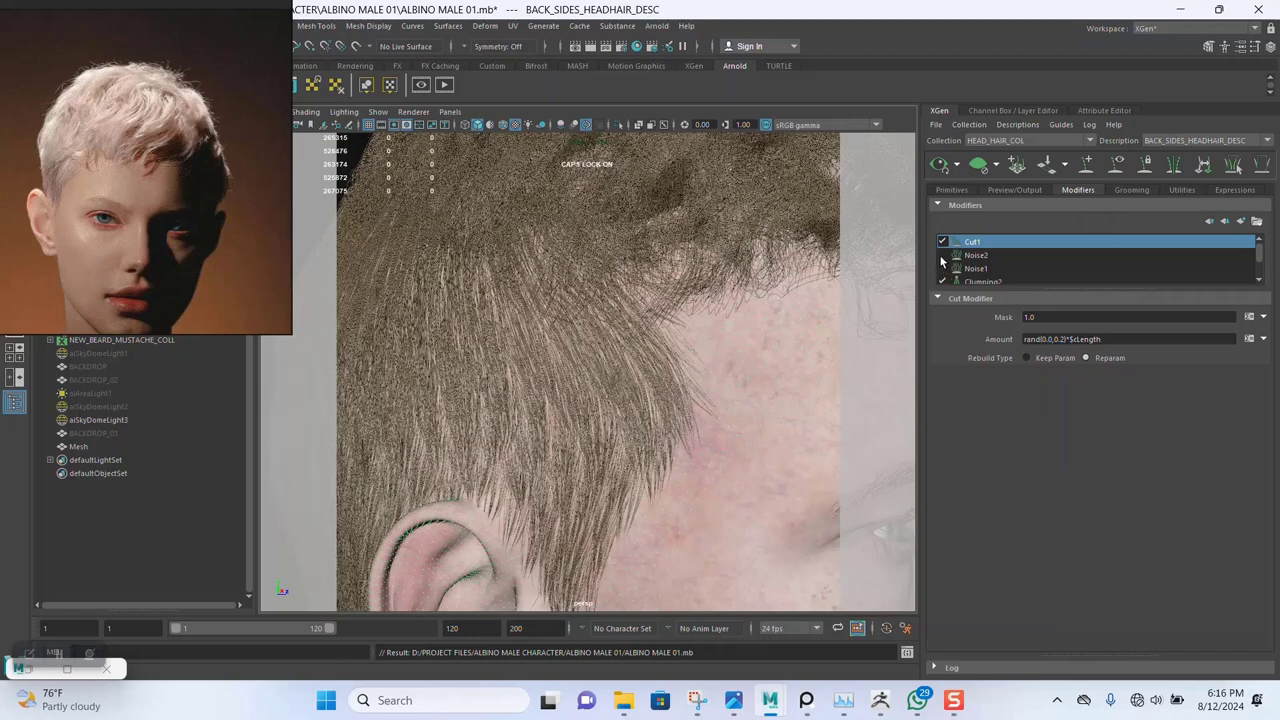
{"action": "left_click", "coordinate": [941, 255]}
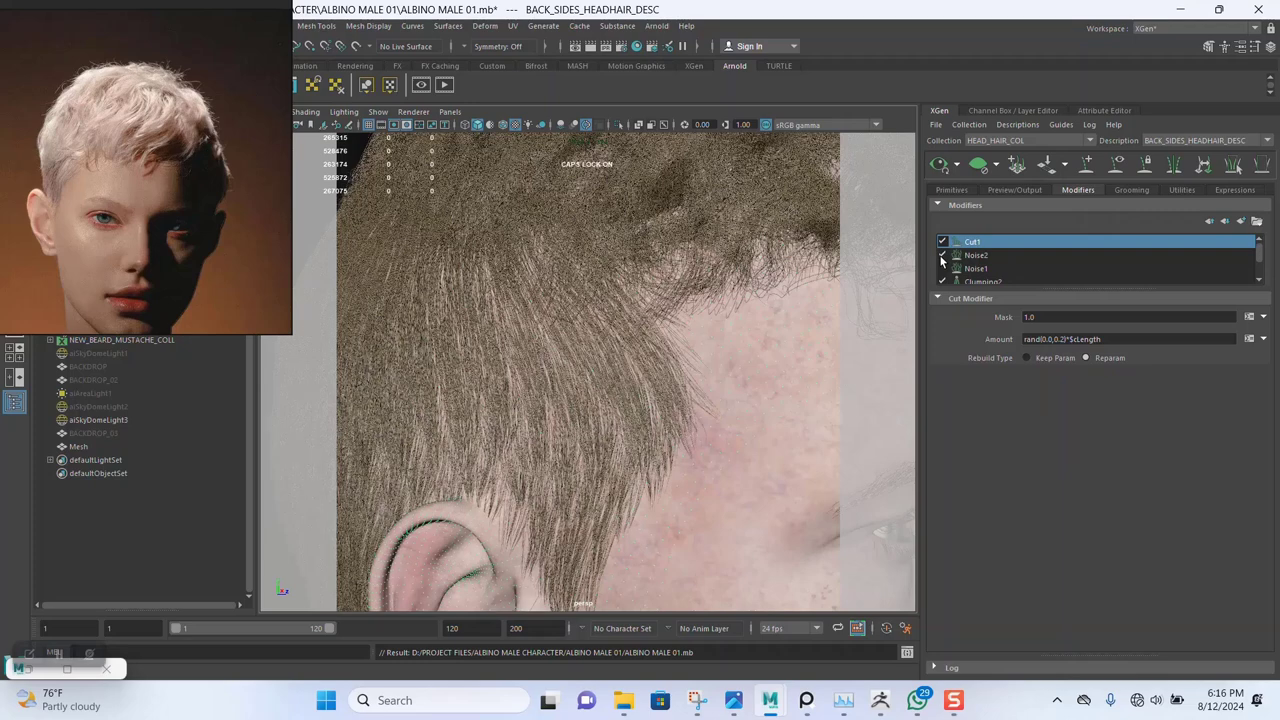
{"action": "scroll", "coordinate": [990, 270], "scroll_direction": "down", "scroll_amount": 1}
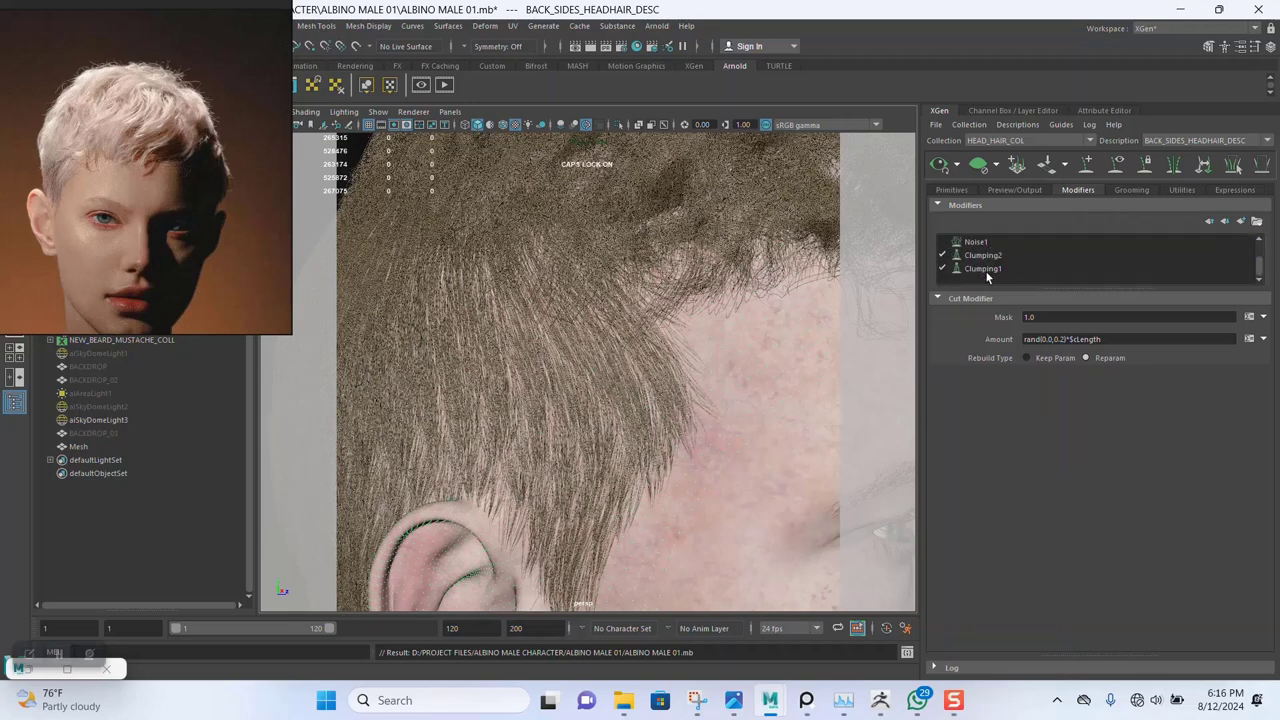
Set Clumping1's middle Clump Scale point (position 0.471) to 0.200 on the back-and-sides hair
{"action": "left_click", "coordinate": [984, 268]}
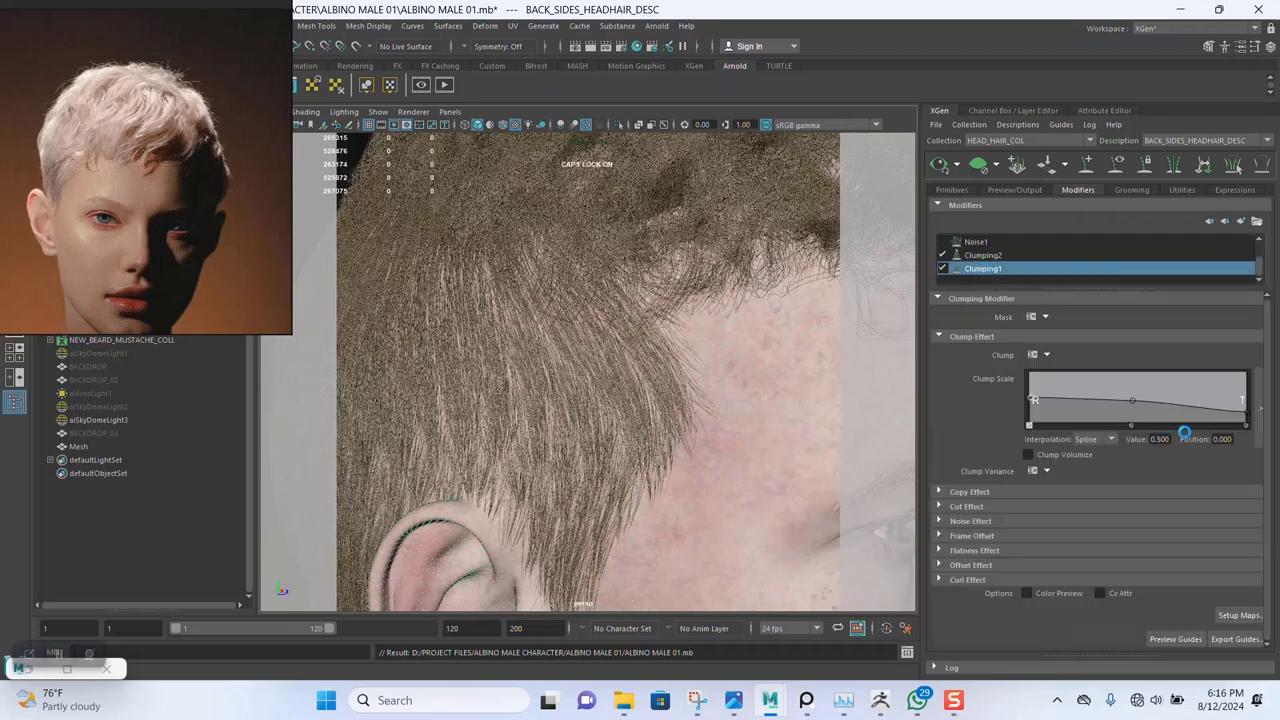
{"action": "left_click", "coordinate": [1132, 424]}
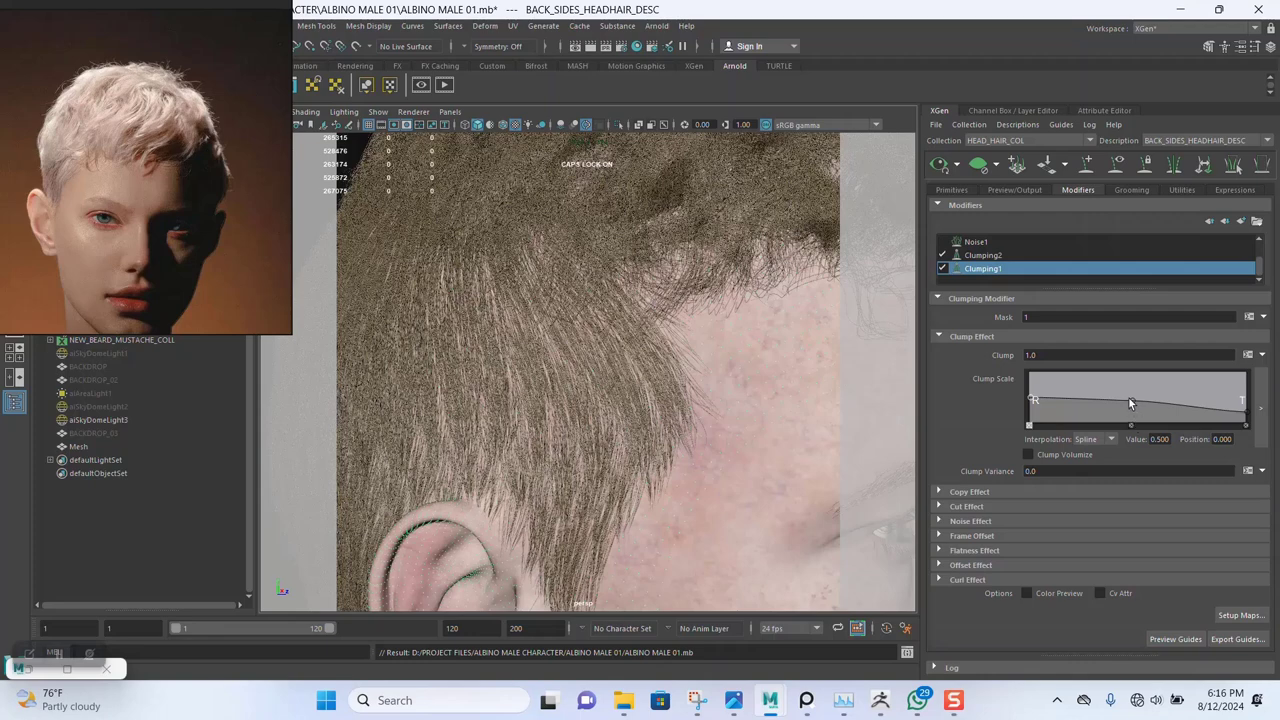
{"action": "left_click", "coordinate": [1164, 438]}
{"action": "type", "text": "0.2"}
{"action": "left_click", "coordinate": [1140, 438]}
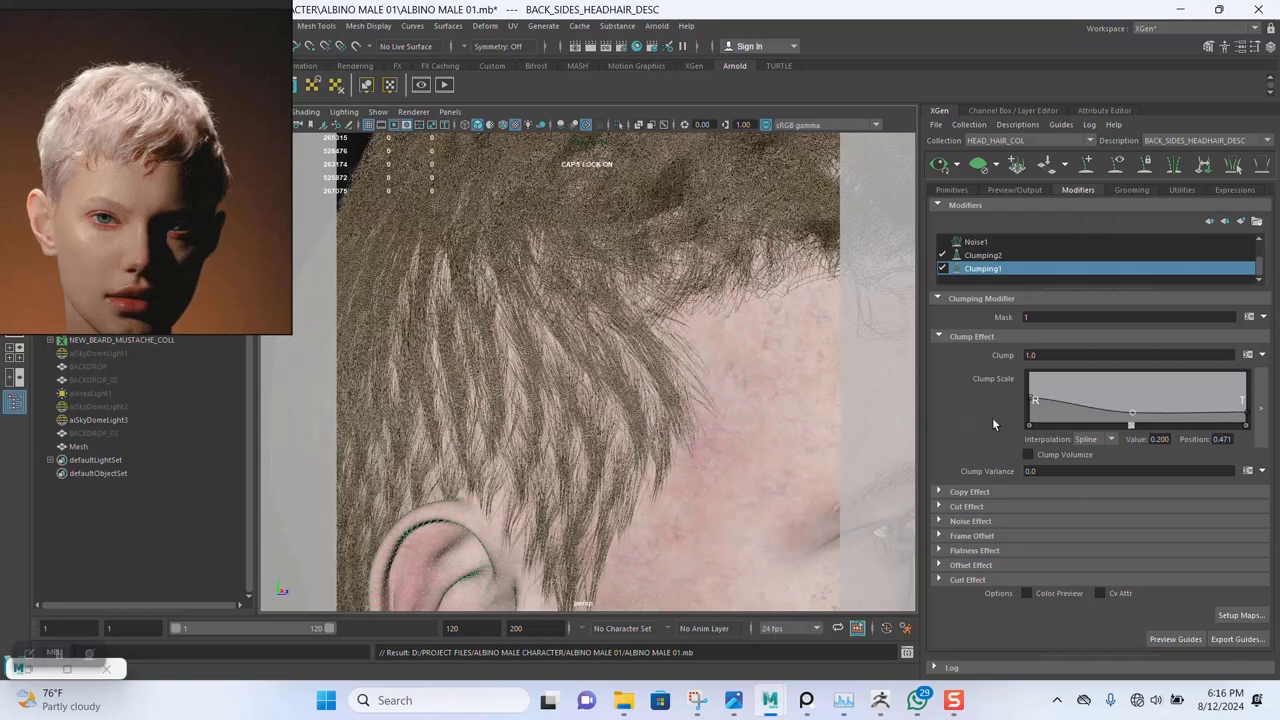
{"action": "left_click_drag", "start_coordinate": [681, 437], "coordinate": [698, 392], "text": "alt"}
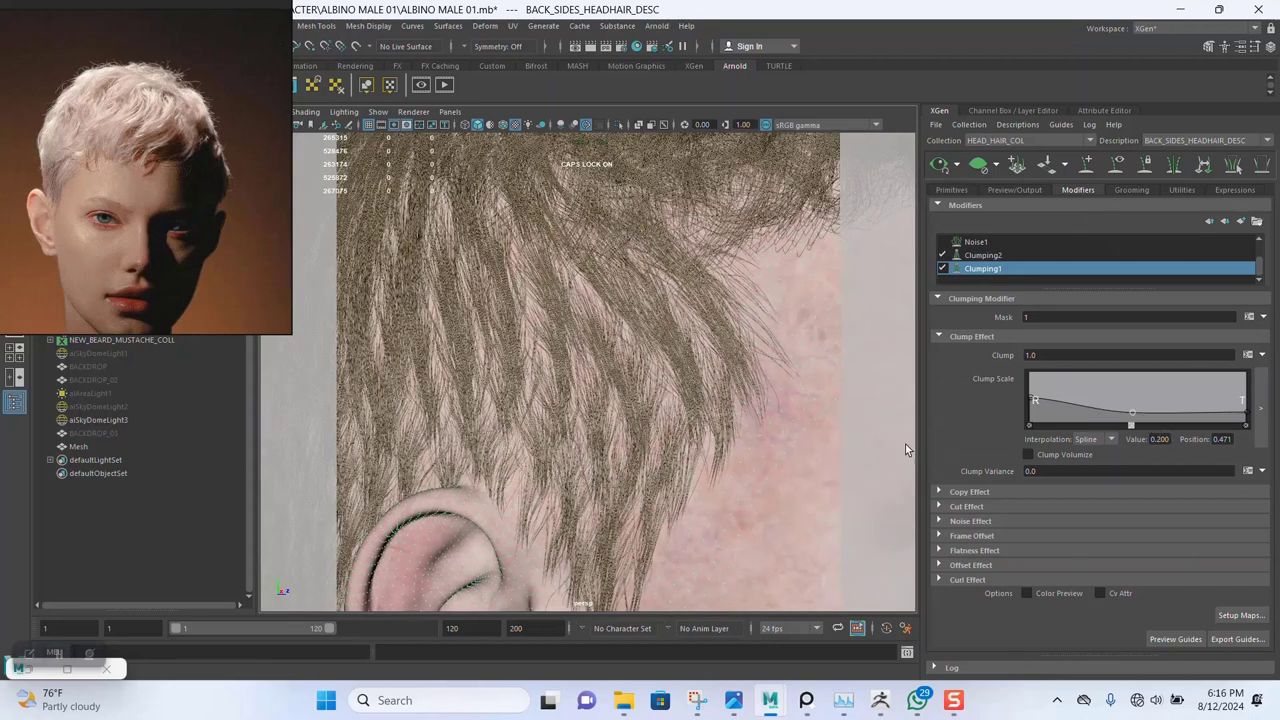
Undo the previous clump scale edit and reselect Clumping1 after checking Clumping2's curve
{"action": "key", "text": "ctrl+z"}
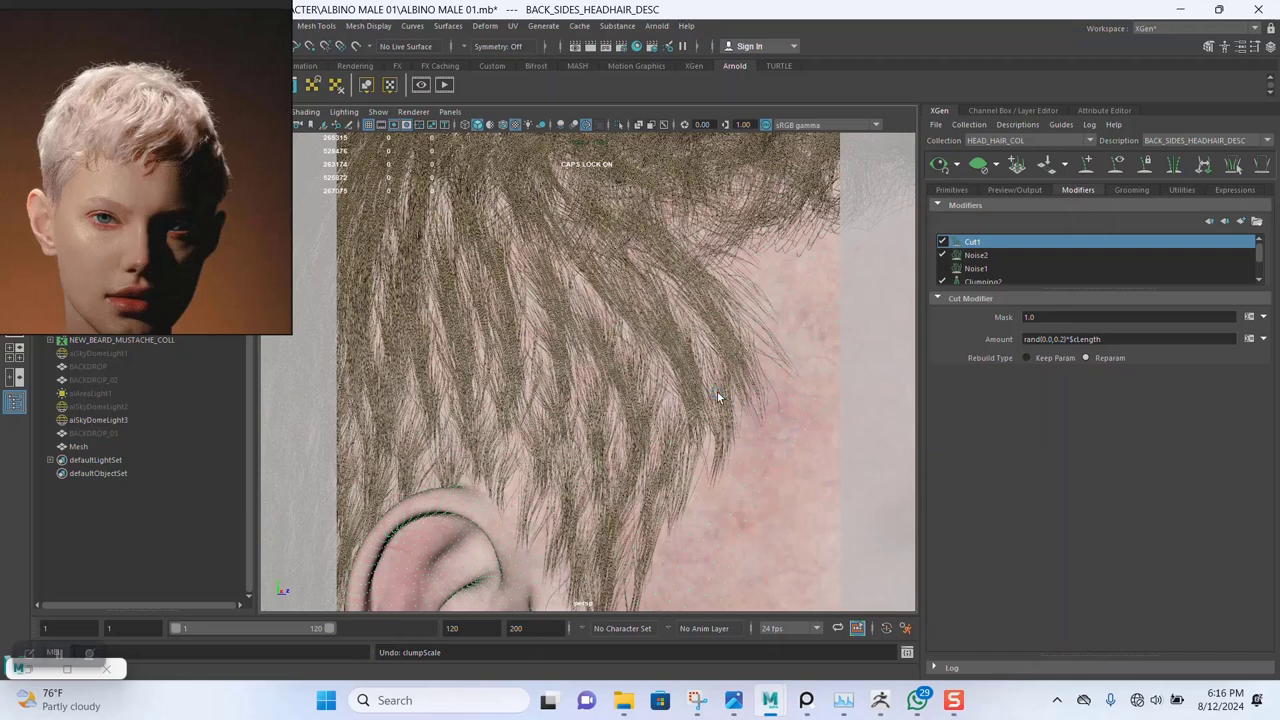
{"action": "scroll", "coordinate": [985, 277], "scroll_direction": "down", "scroll_amount": 2}
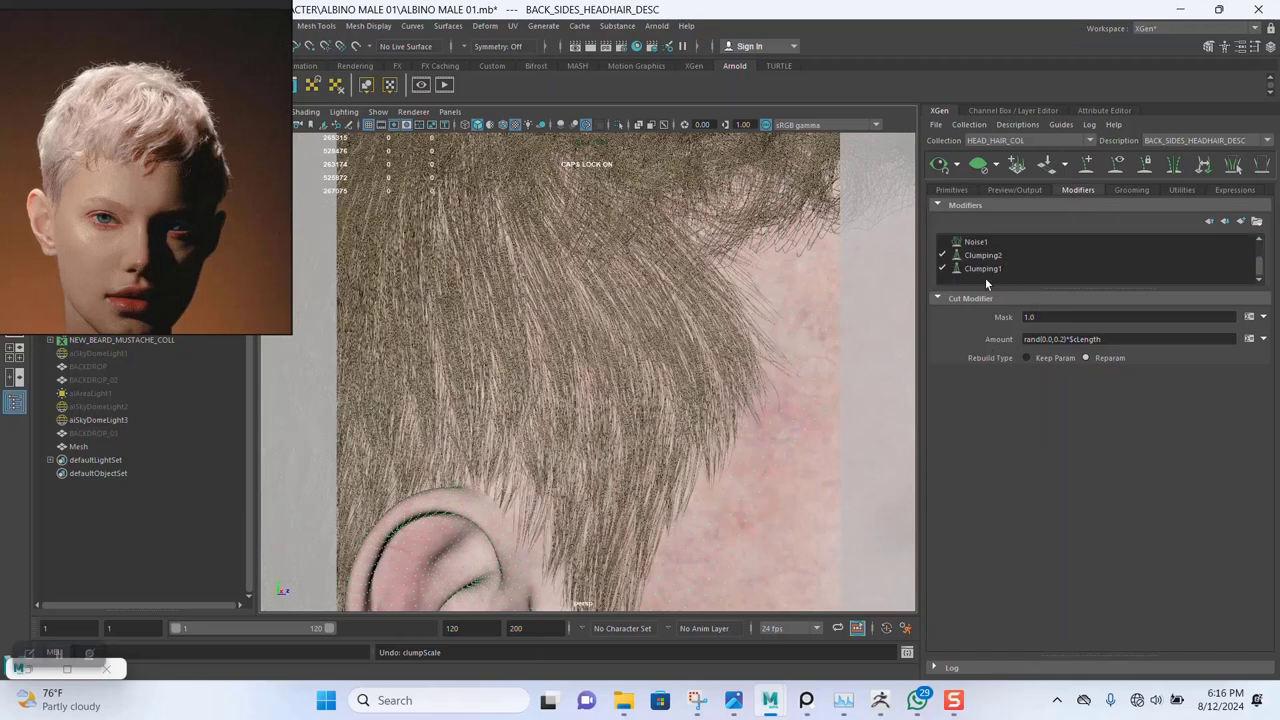
{"action": "left_click", "coordinate": [985, 270]}
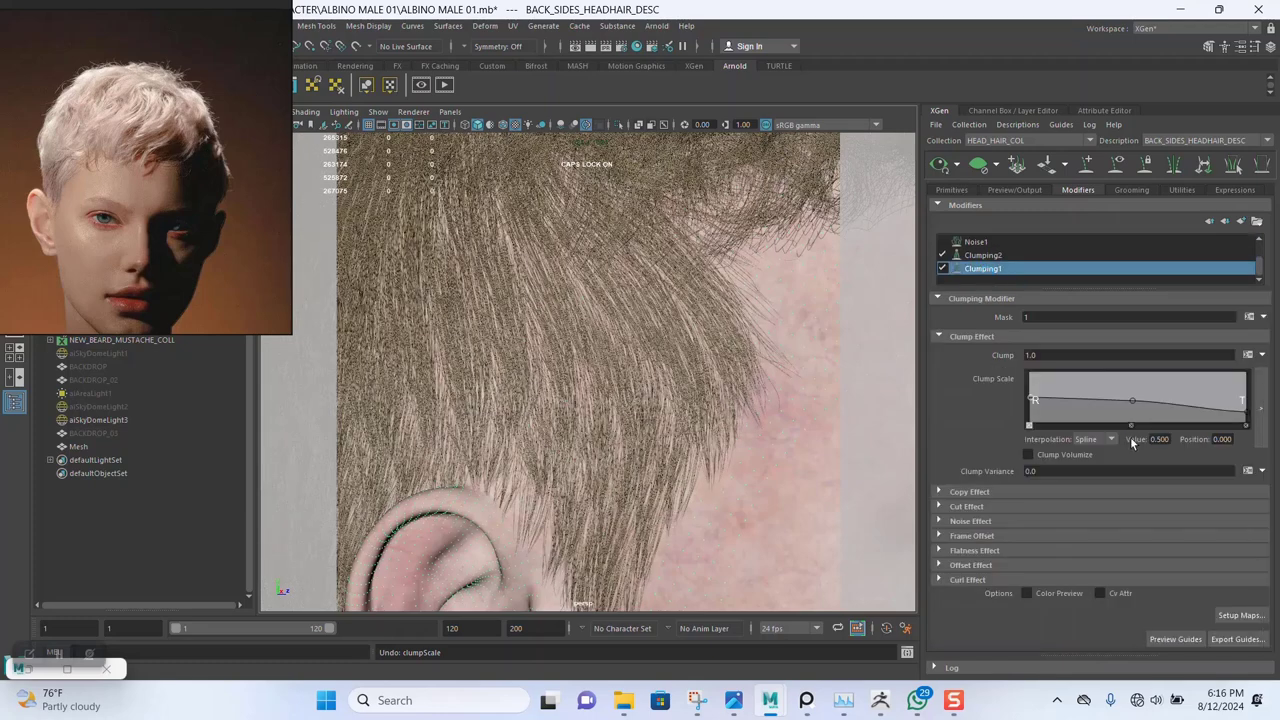
{"action": "left_click", "coordinate": [981, 256]}
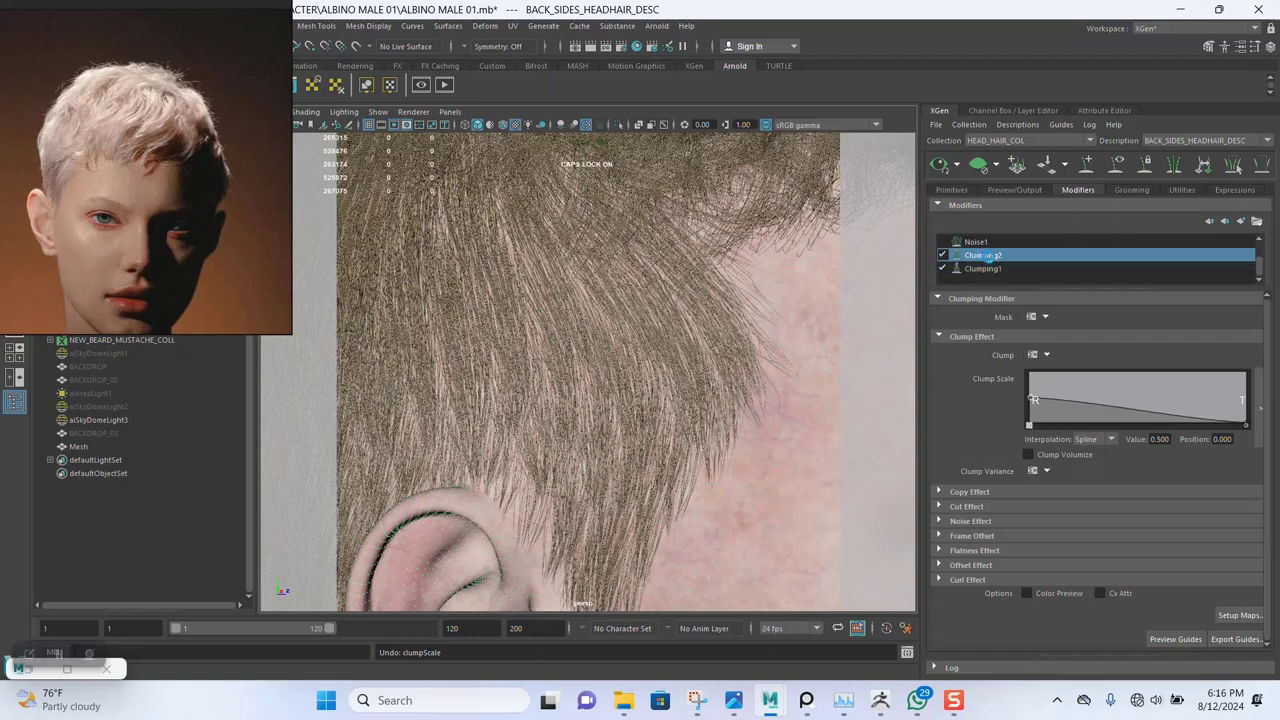
{"action": "left_click", "coordinate": [986, 267]}
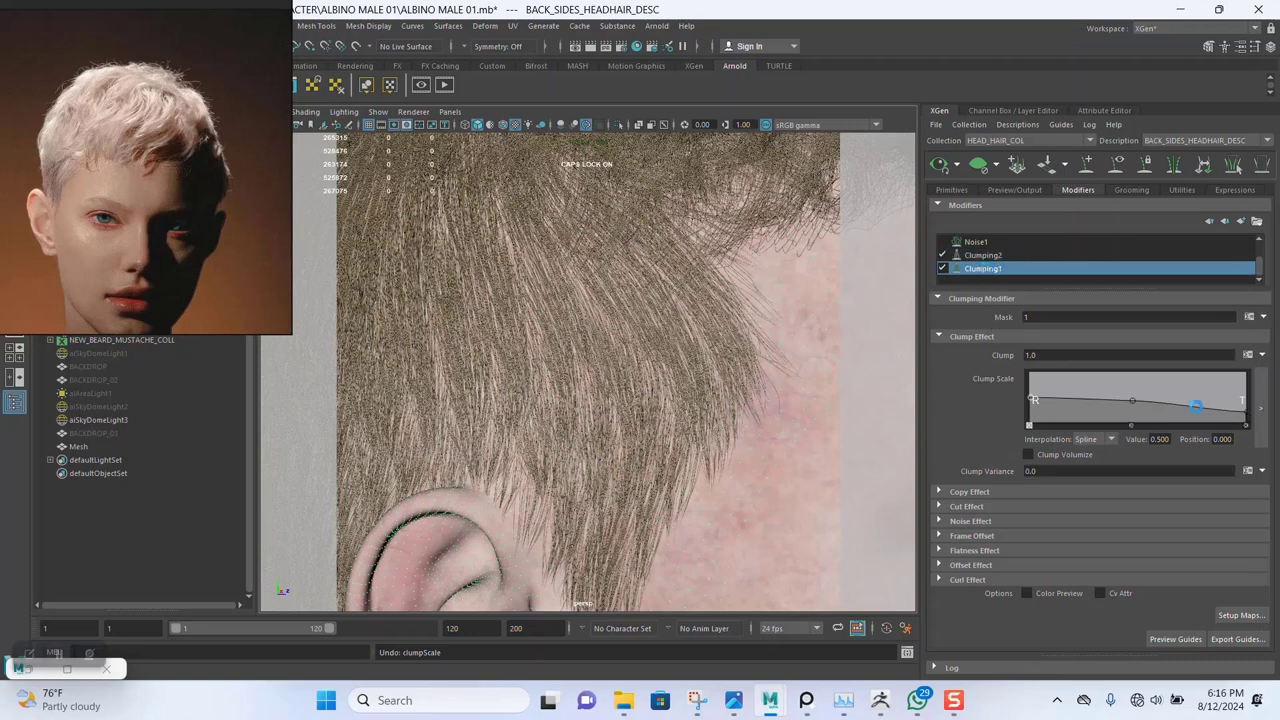
Add a Clumping1 Clump Scale point at position 0.526 with value 0.200
{"action": "left_click", "coordinate": [1134, 402]}
{"action": "left_click_drag", "start_coordinate": [1135, 402], "coordinate": [1144, 405]}
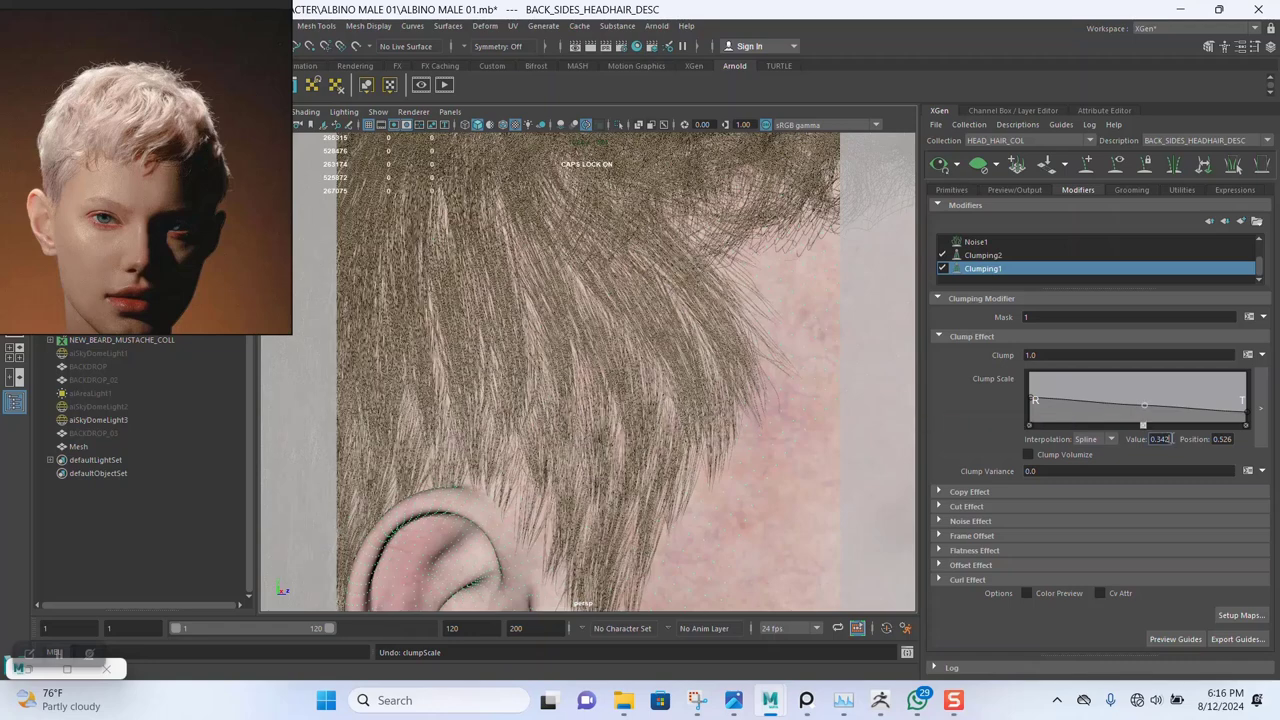
{"action": "key", "text": "BackSpace"}
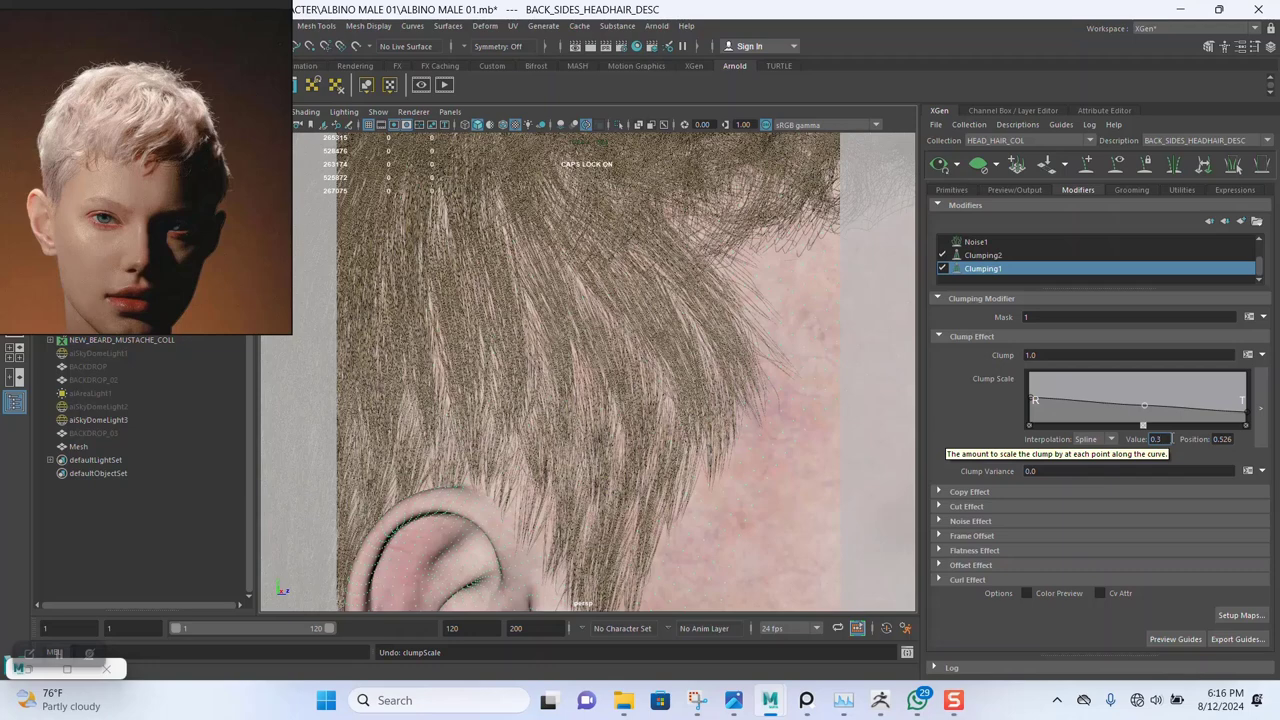
{"action": "key", "text": "Return"}
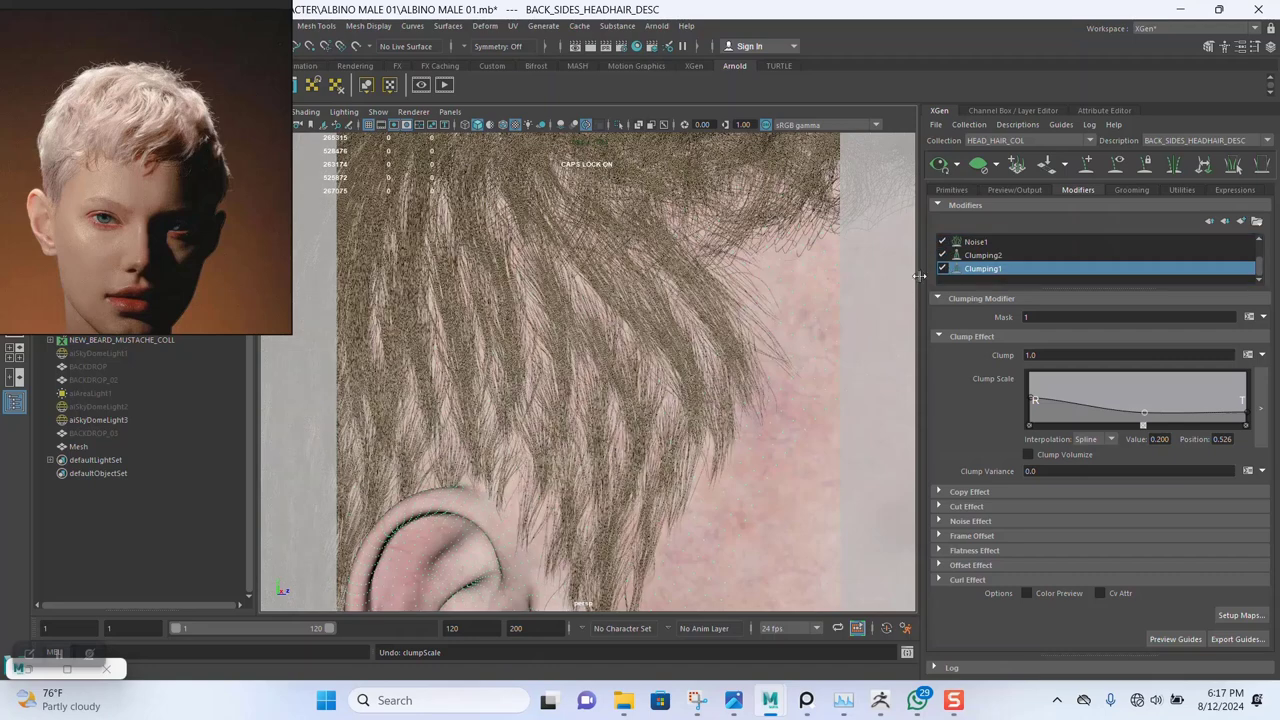
Toggle Clumping2 off and back on to compare the hair
{"action": "scroll", "coordinate": [975, 262], "scroll_direction": "up", "scroll_amount": 1}
{"action": "scroll", "coordinate": [984, 269], "scroll_direction": "down", "scroll_amount": 1}
{"action": "left_click", "coordinate": [941, 255]}
{"action": "left_click", "coordinate": [941, 255]}
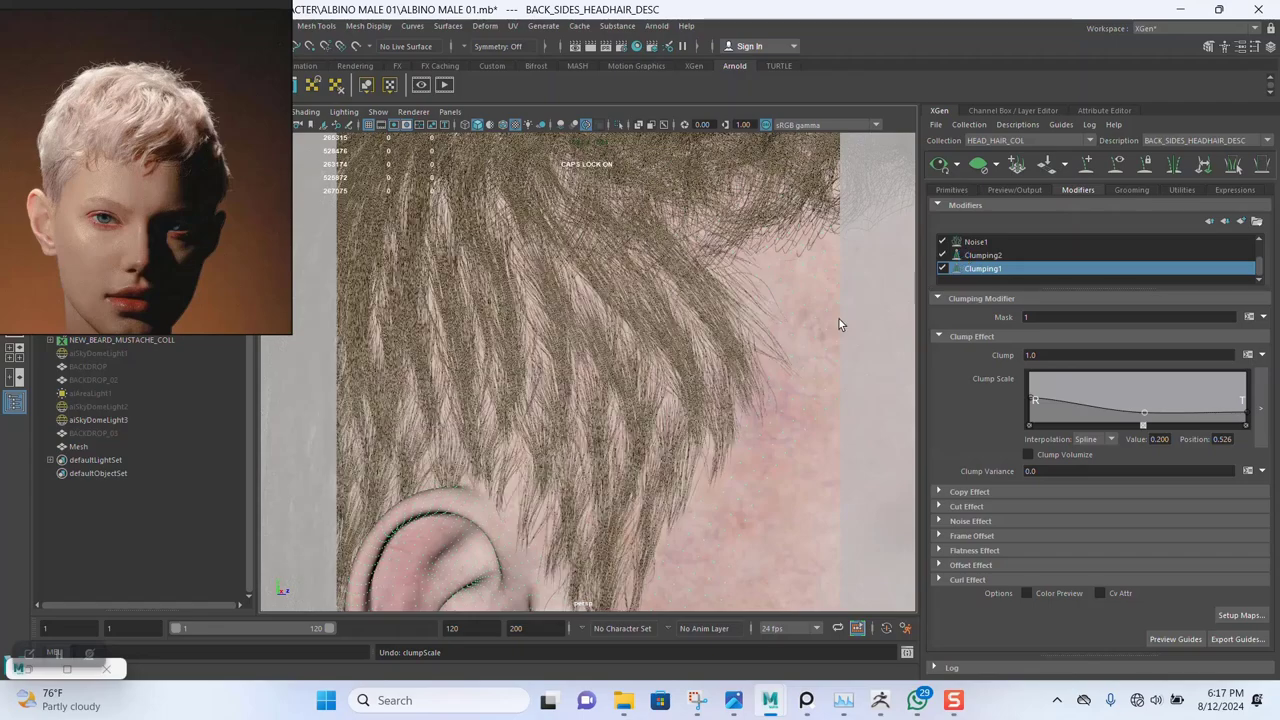
Review the hair across the crown, save ALBINO MALE 01.mb, and restore the render preview
{"action": "right_click_drag", "start_coordinate": [837, 323], "coordinate": [729, 389], "text": "alt"}
{"action": "mouse_move", "coordinate": [729, 389]}
{"action": "left_mouse_down", "text": "alt"}
{"action": "mouse_move", "coordinate": [655, 400]}
{"action": "mouse_move", "coordinate": [690, 397]}
{"action": "mouse_move", "coordinate": [670, 380]}
{"action": "mouse_move", "coordinate": [695, 381]}
{"action": "mouse_move", "coordinate": [680, 402]}
{"action": "mouse_move", "coordinate": [754, 400]}
{"action": "mouse_move", "coordinate": [737, 391]}
{"action": "mouse_move", "coordinate": [749, 383]}
{"action": "left_mouse_up", "text": "alt"}
{"action": "middle_click_drag", "start_coordinate": [749, 383], "coordinate": [766, 449], "text": "alt"}
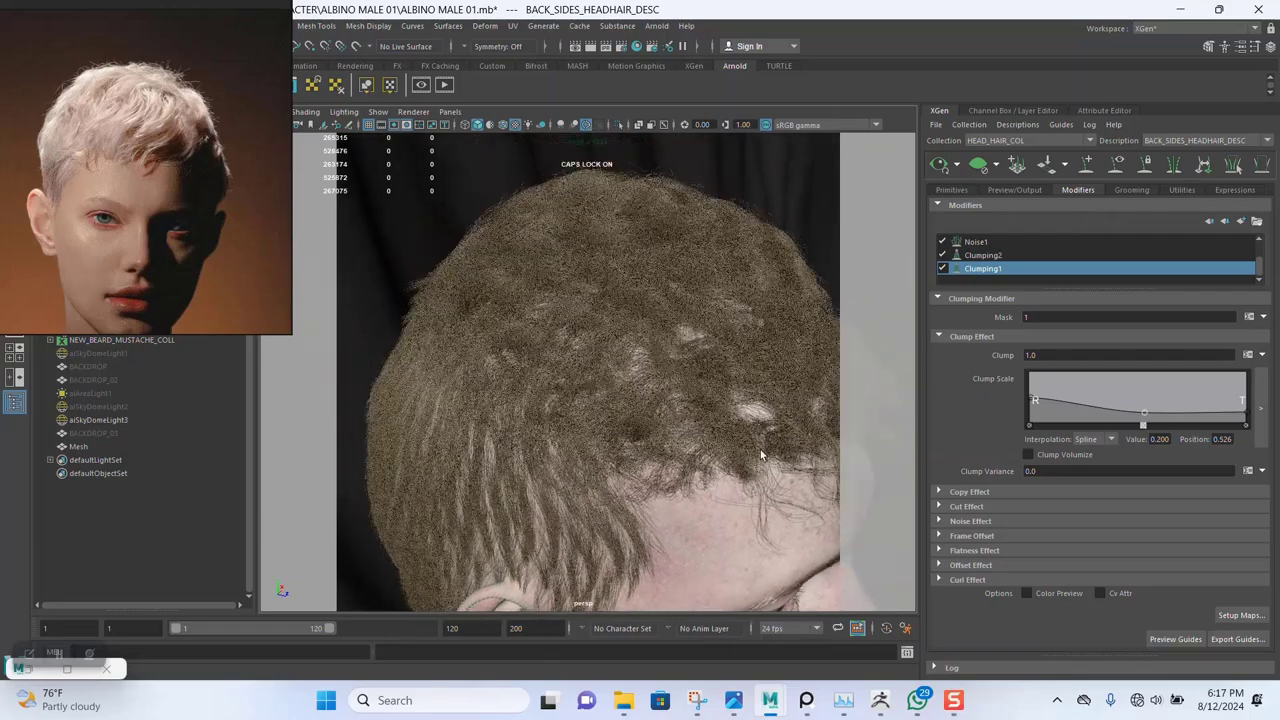
{"action": "left_click_drag", "start_coordinate": [737, 409], "coordinate": [697, 408], "text": "alt"}
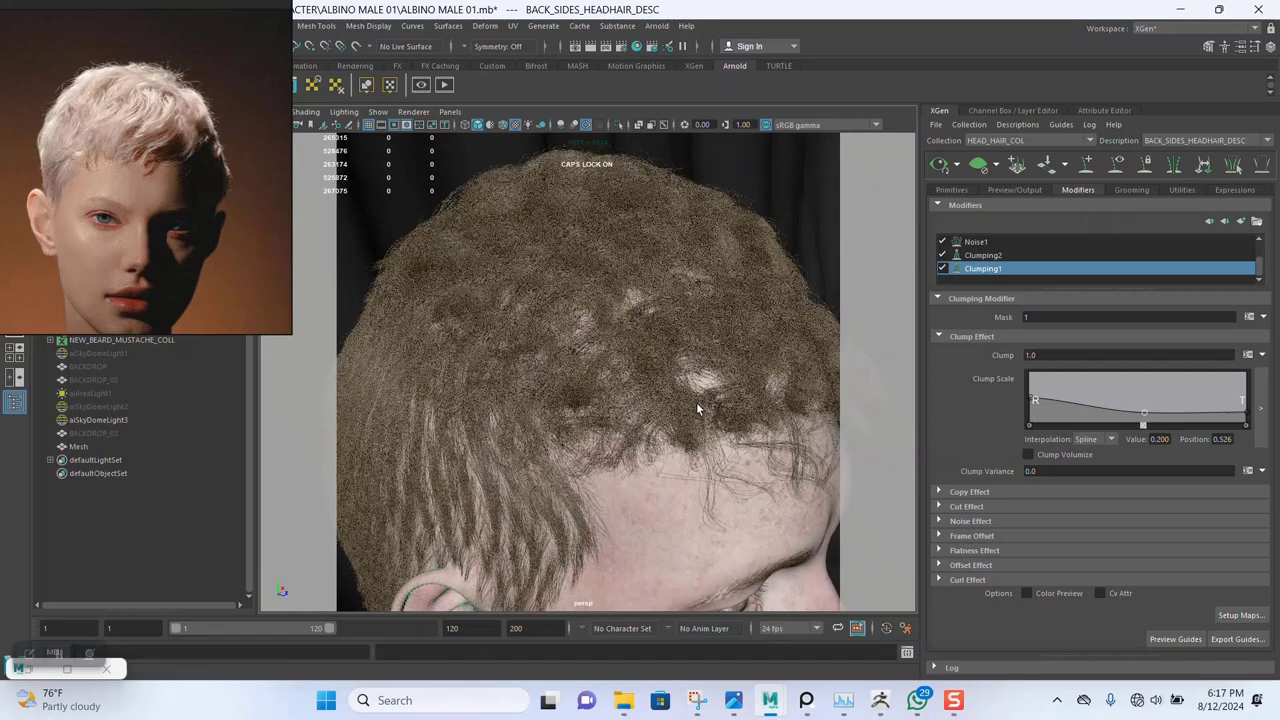
{"action": "key", "text": "ctrl+s"}
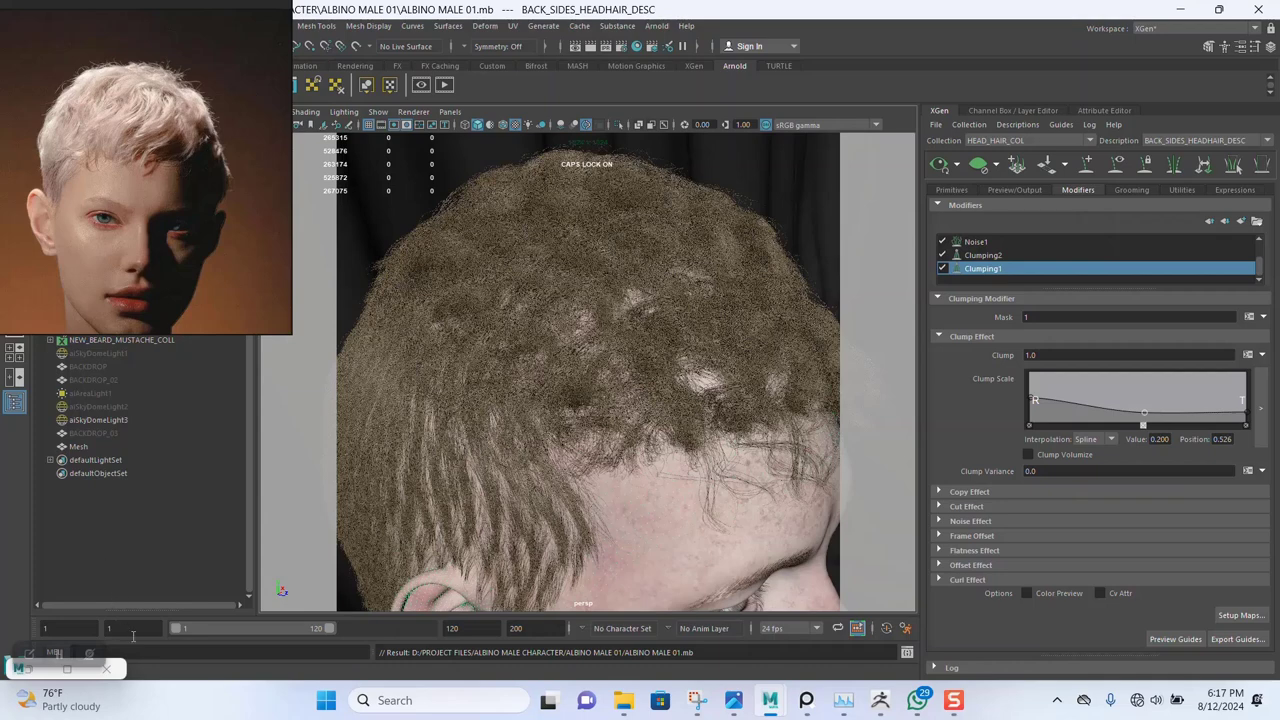
{"action": "left_click", "coordinate": [66, 668]}
Minimize the render window, then restore the Arnold RenderView showing the partial blond hair render
{"action": "left_click", "coordinate": [1180, 9]}
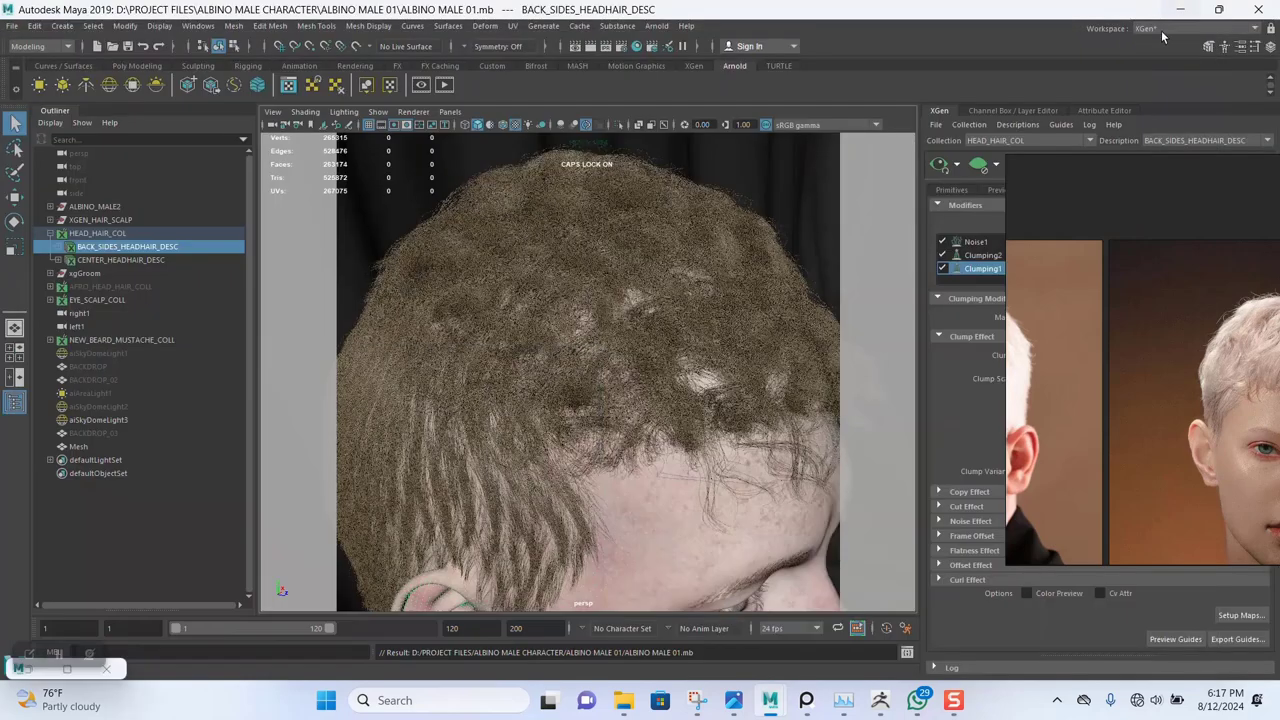
{"action": "left_click", "coordinate": [73, 676]}
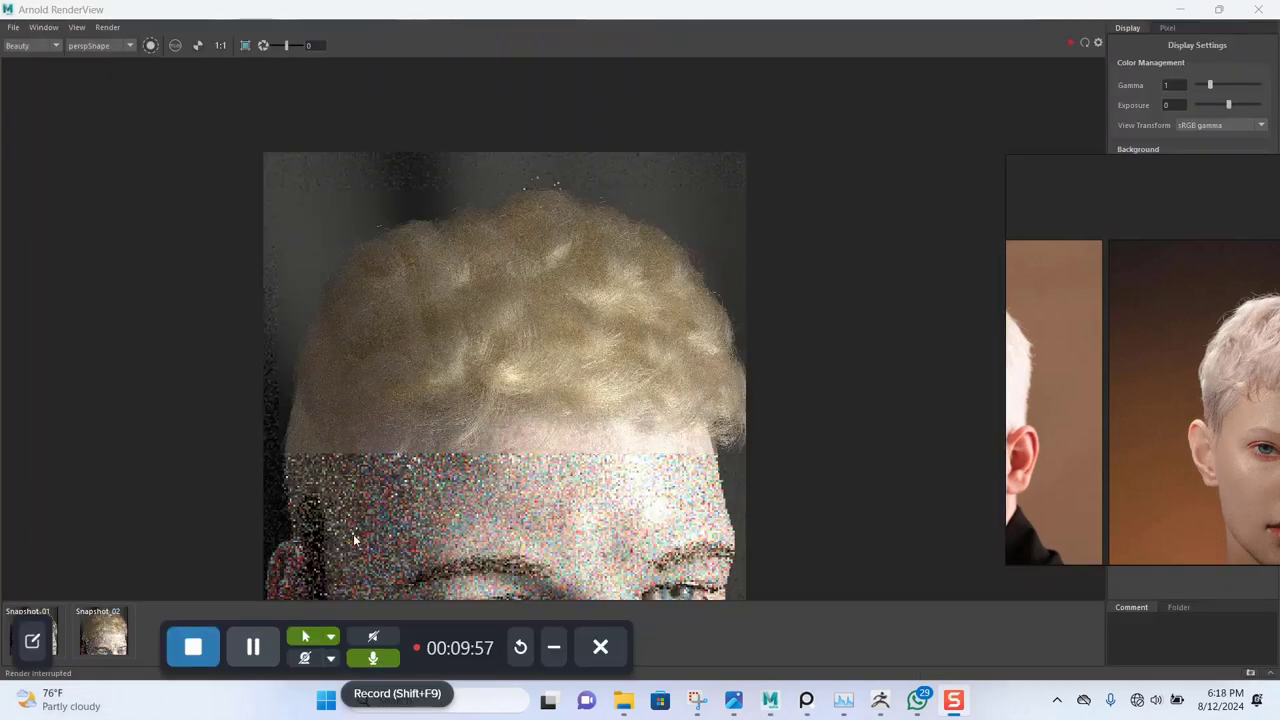
{"action": "left_click", "coordinate": [70, 671]}
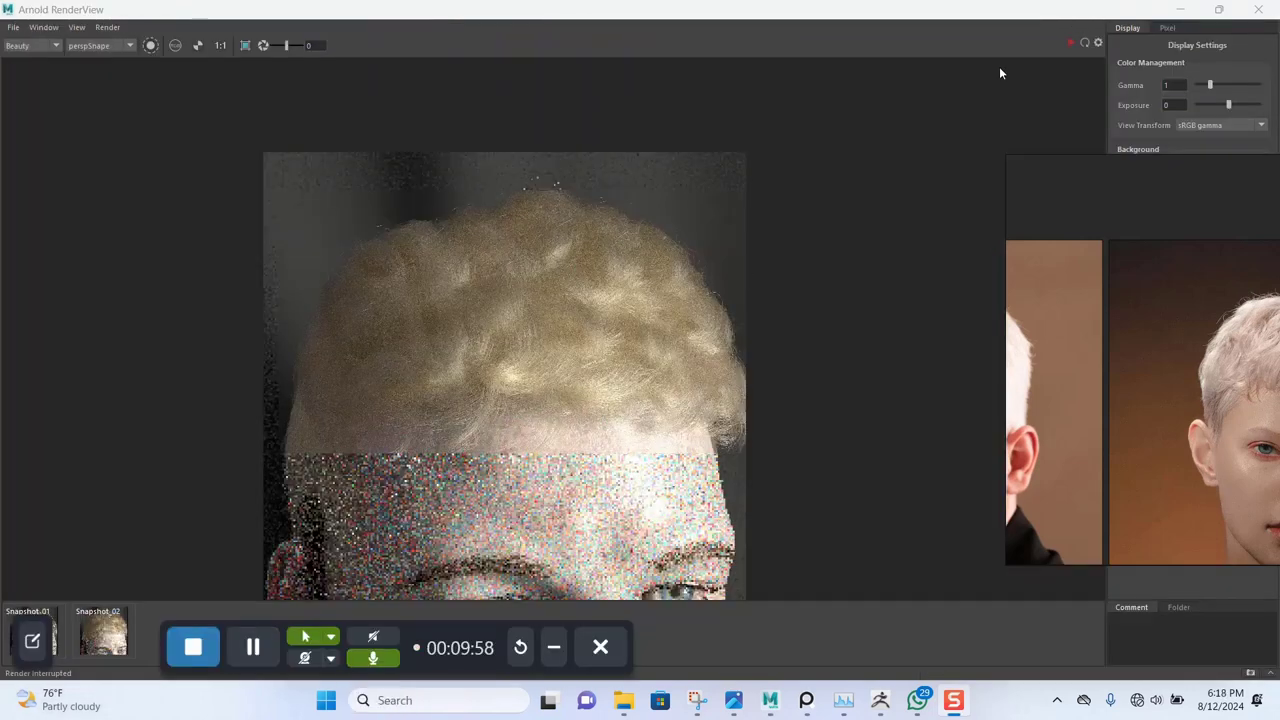
Limit rendering to a region around the head and curly hair and start a fresh render
{"action": "left_click", "coordinate": [245, 46]}
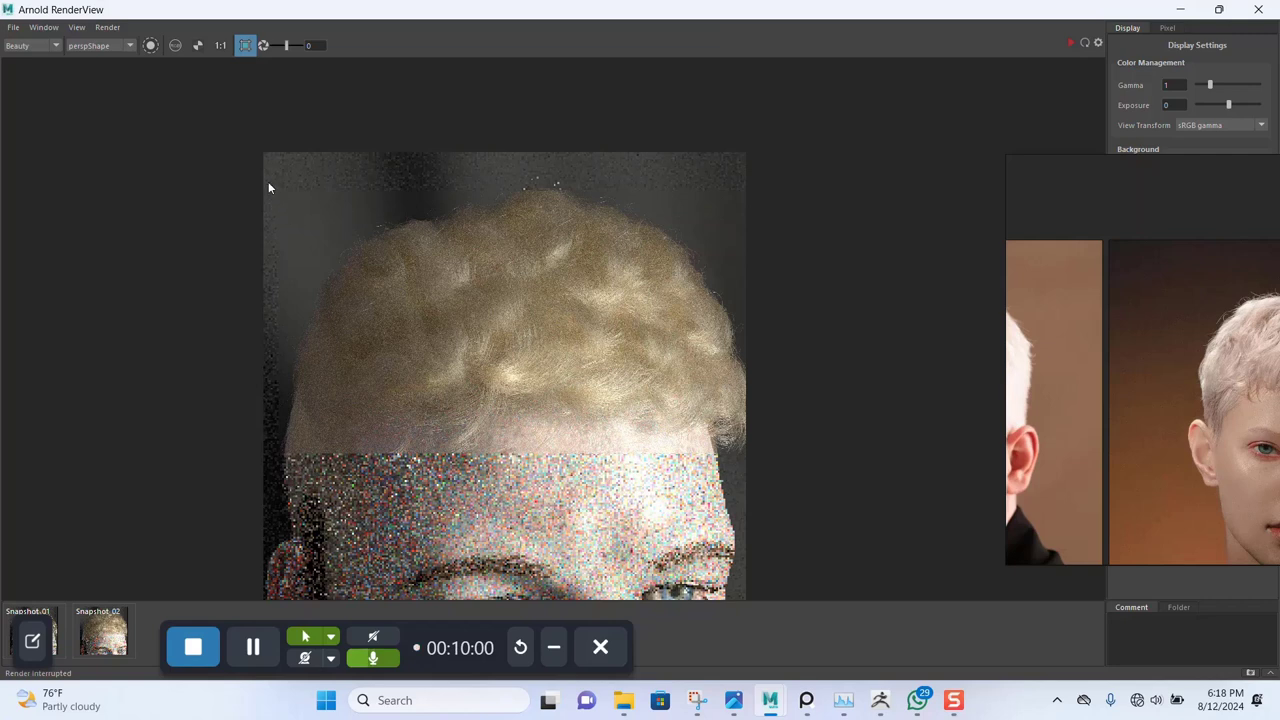
{"action": "left_click_drag", "start_coordinate": [267, 179], "coordinate": [756, 572]}
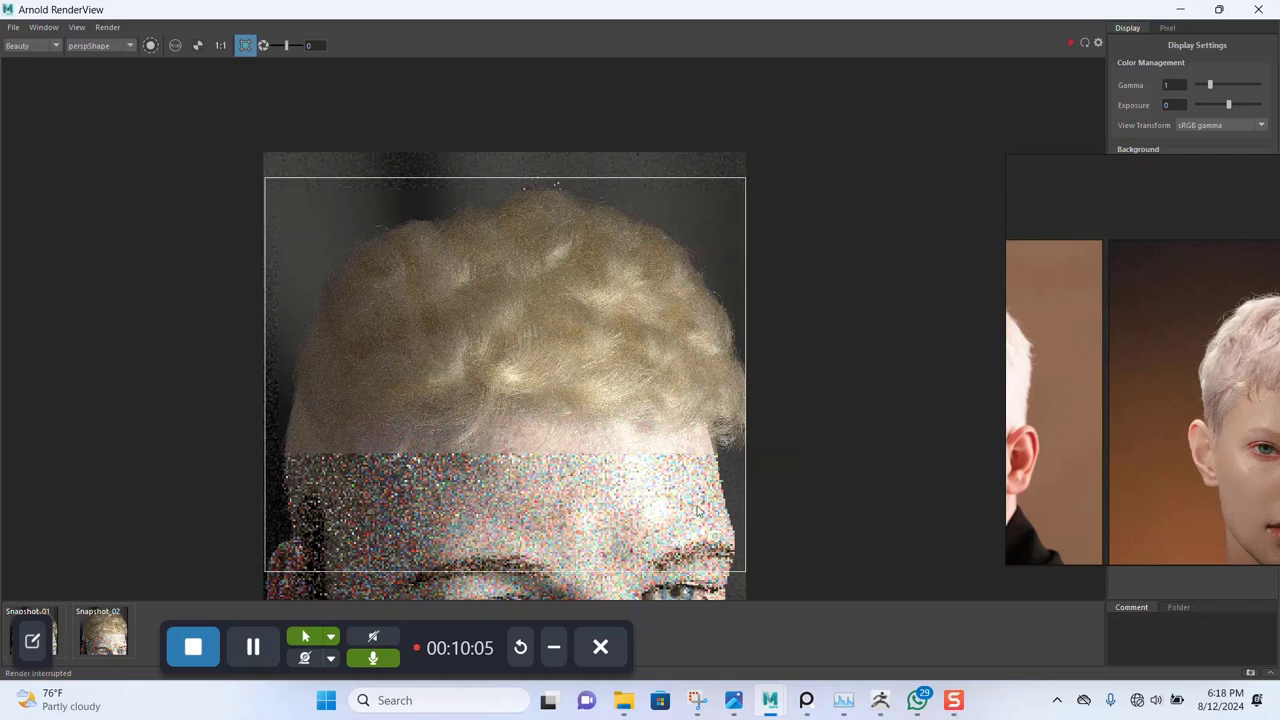
{"action": "left_click", "coordinate": [1066, 45]}
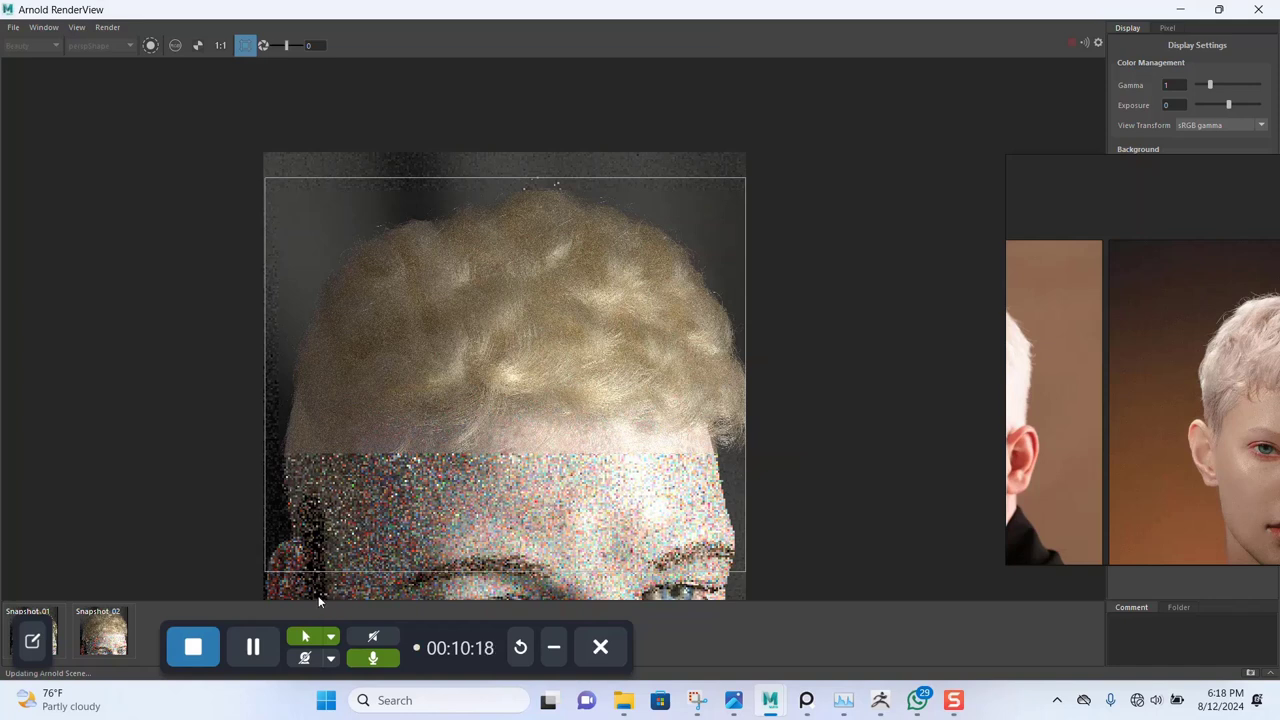
{"action": "left_click", "coordinate": [553, 656]}
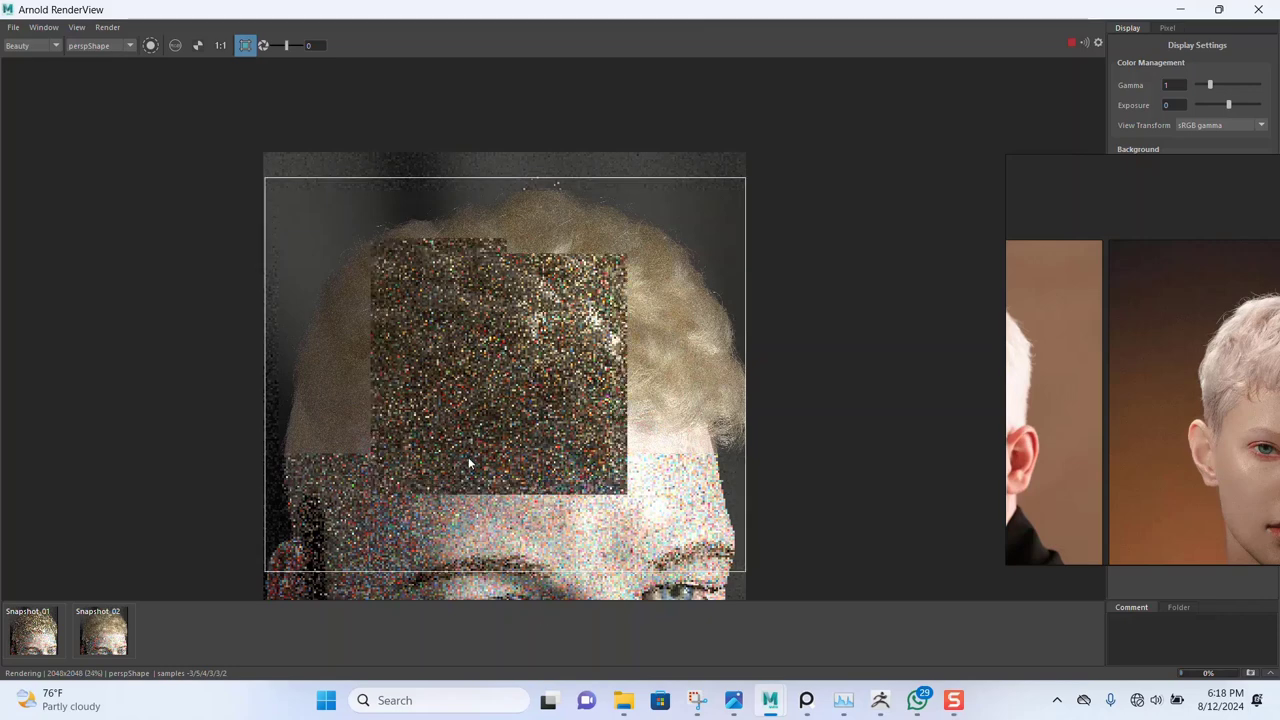
{"action": "scroll", "coordinate": [470, 450], "scroll_direction": "down", "scroll_amount": 3}
{"action": "scroll", "coordinate": [474, 433], "scroll_direction": "up", "scroll_amount": 4}
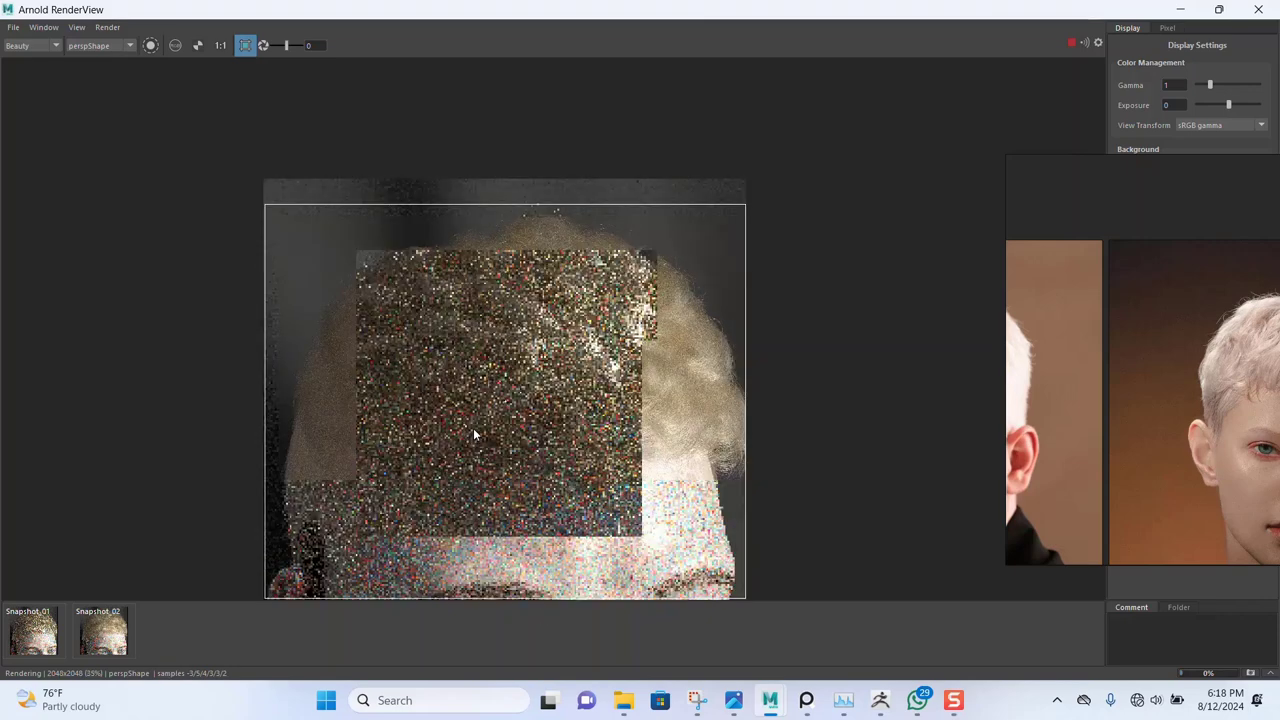